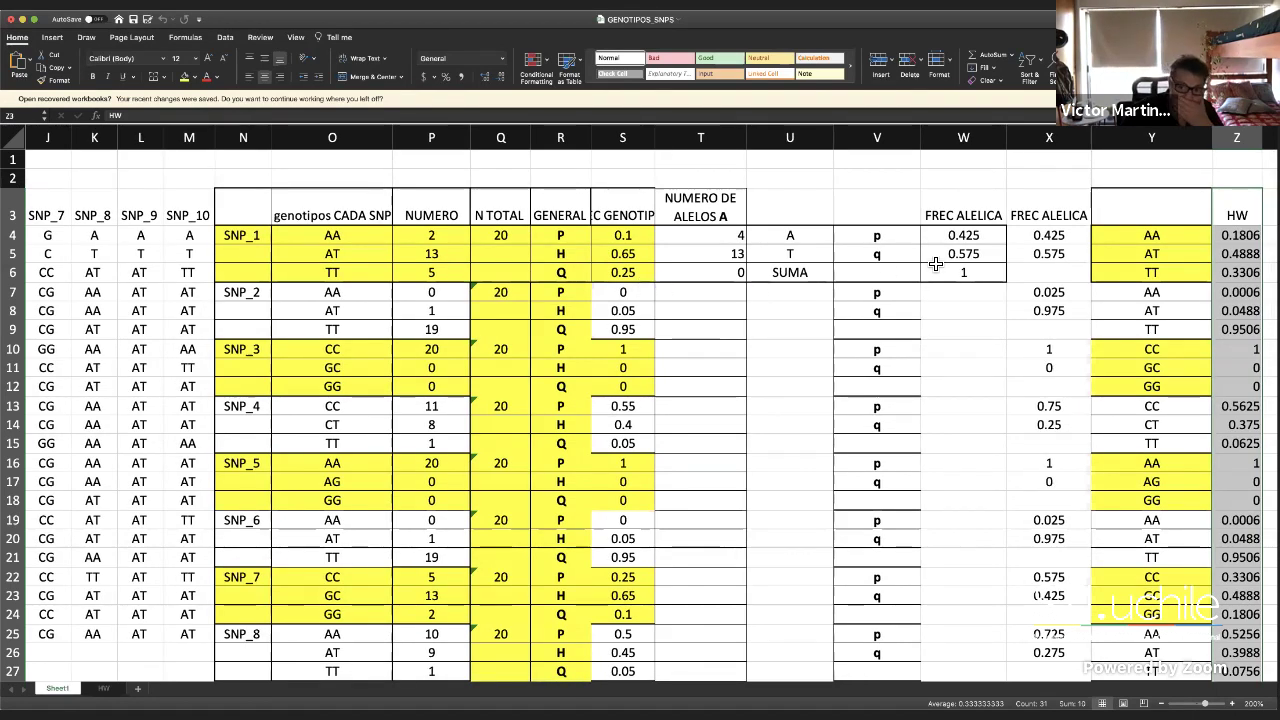
Copy the header row and the SNP_1 and SNP_2 rows (N3:X9) from Sheet1 to cell A1 of the HW sheet
left_click_drag(969, 277, 243, 268)
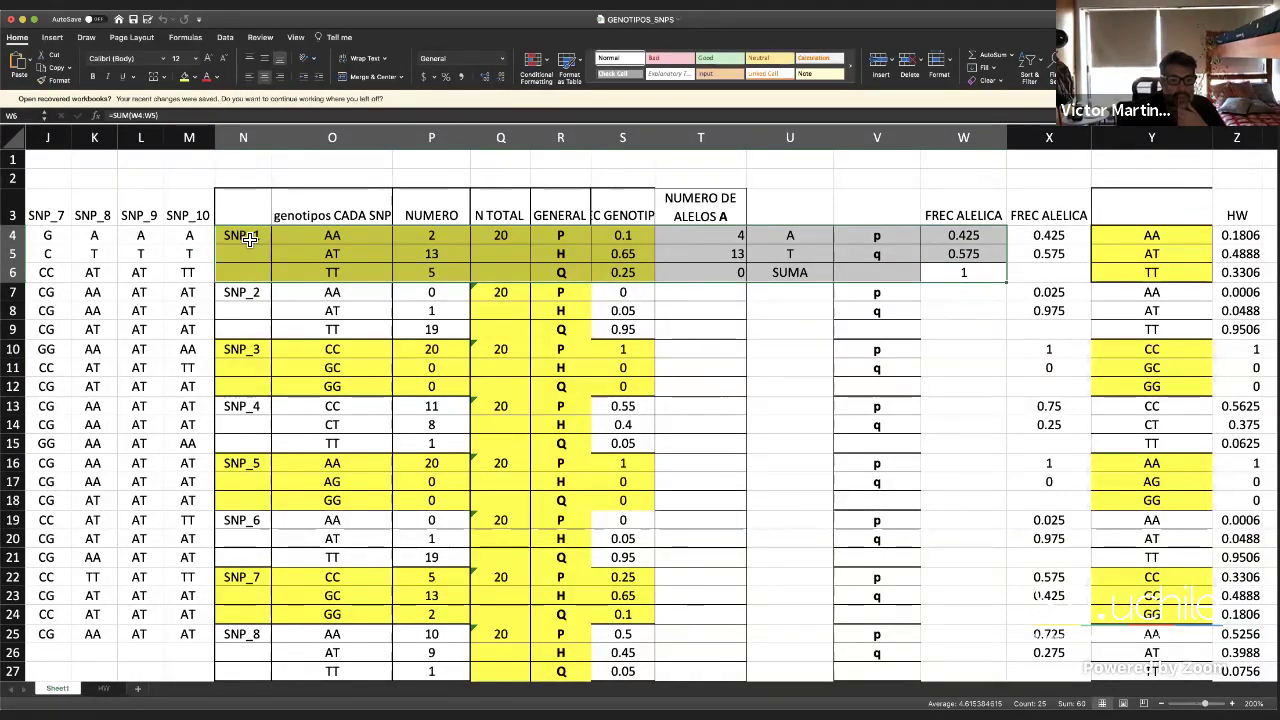
left_click_drag(241, 238, 263, 331)
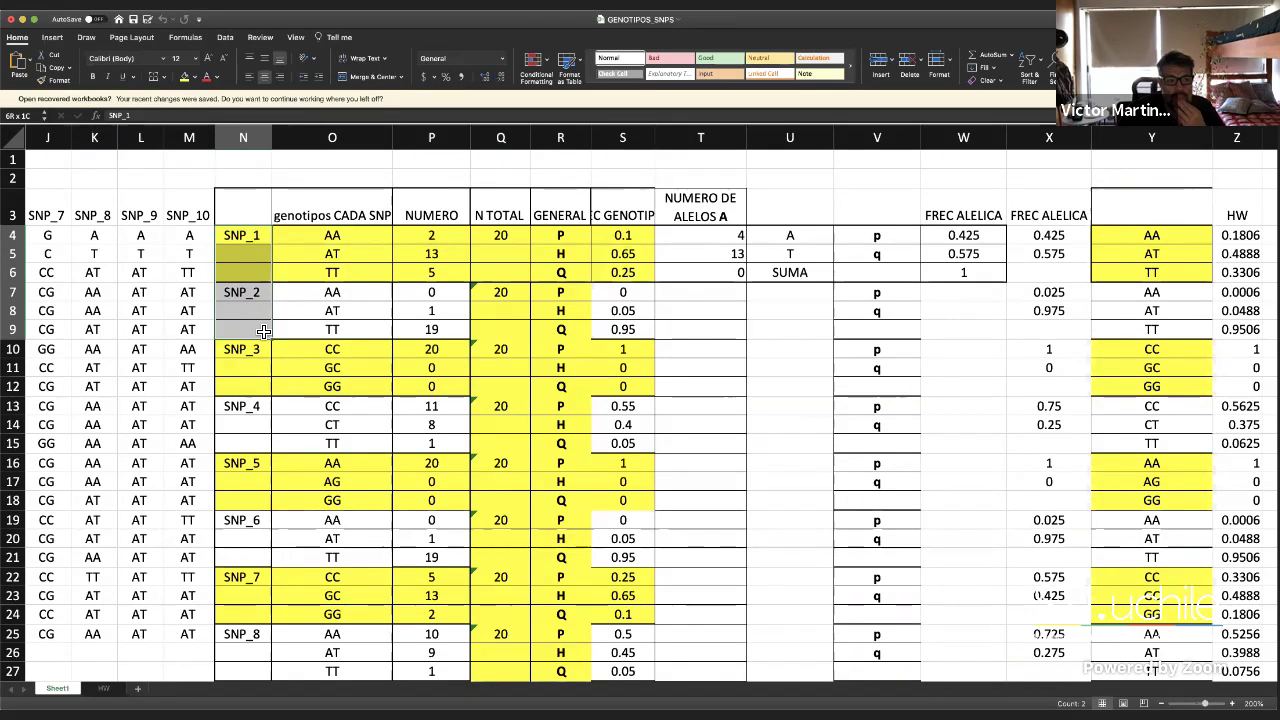
left_click_drag(273, 331, 980, 337)
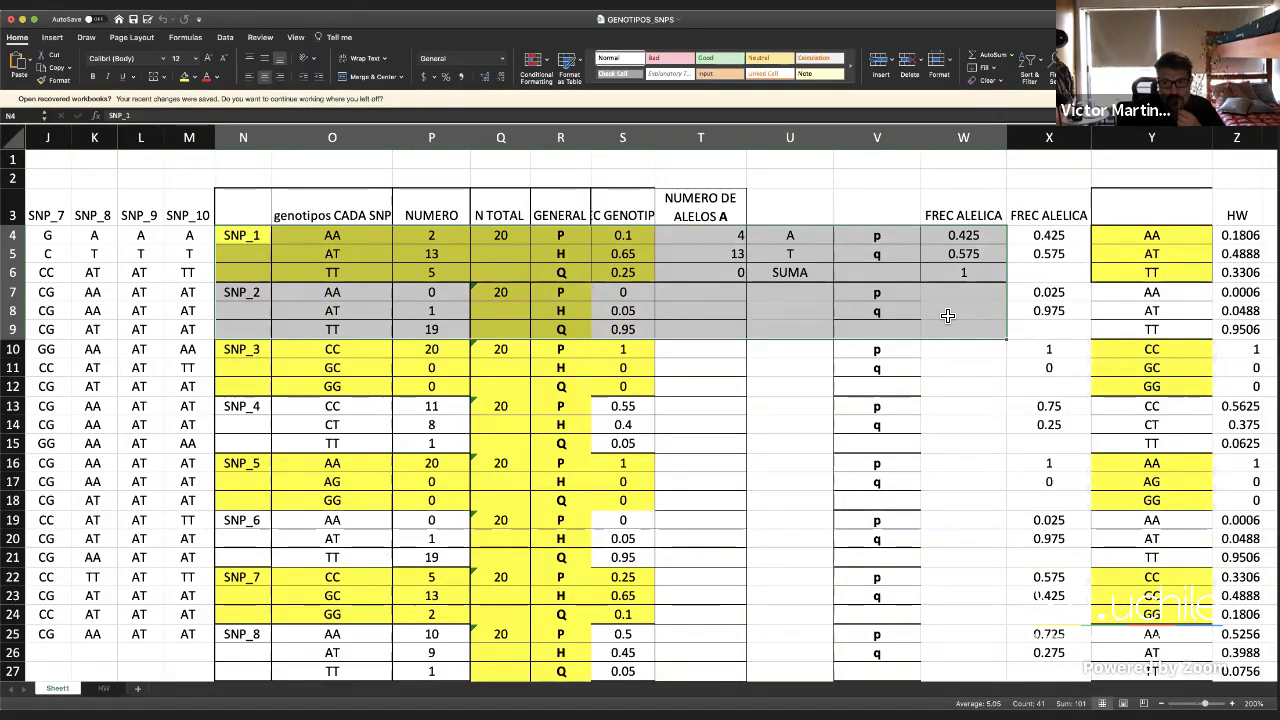
left_click_drag(1072, 336, 244, 217)
right_click(446, 270)
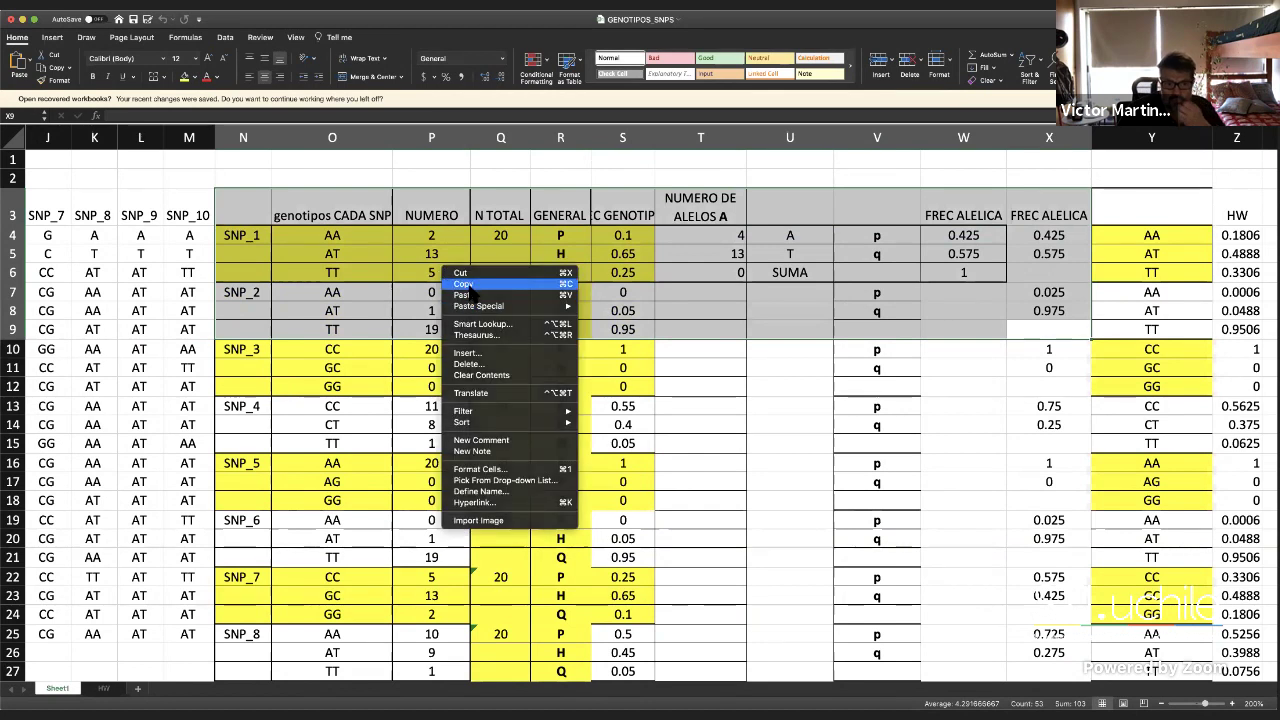
left_click(463, 284)
left_click(106, 689)
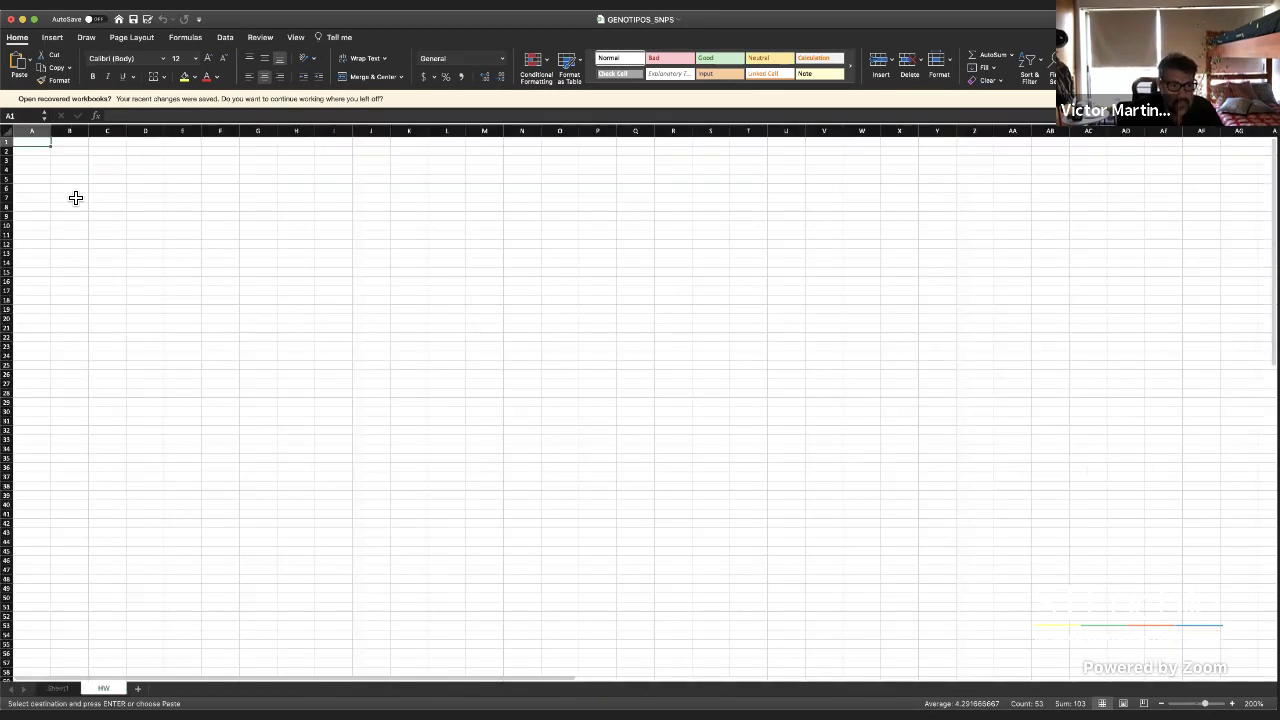
right_click(34, 141)
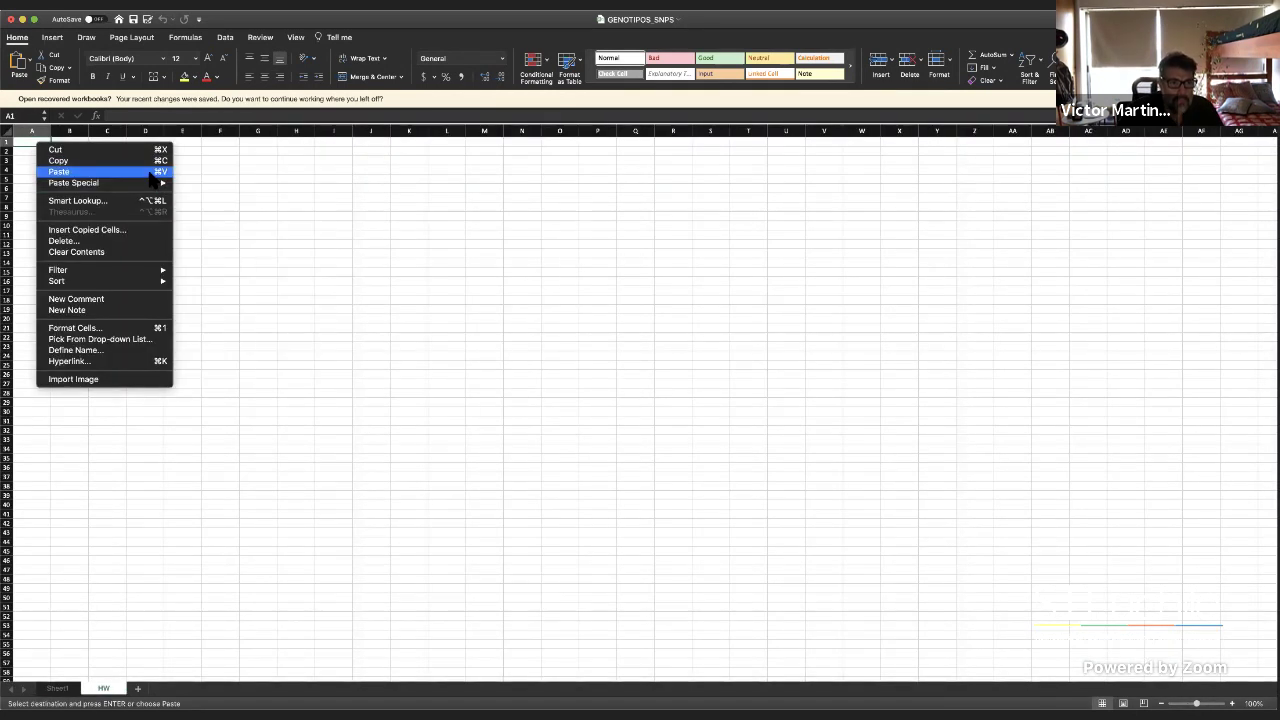
left_click(60, 168)
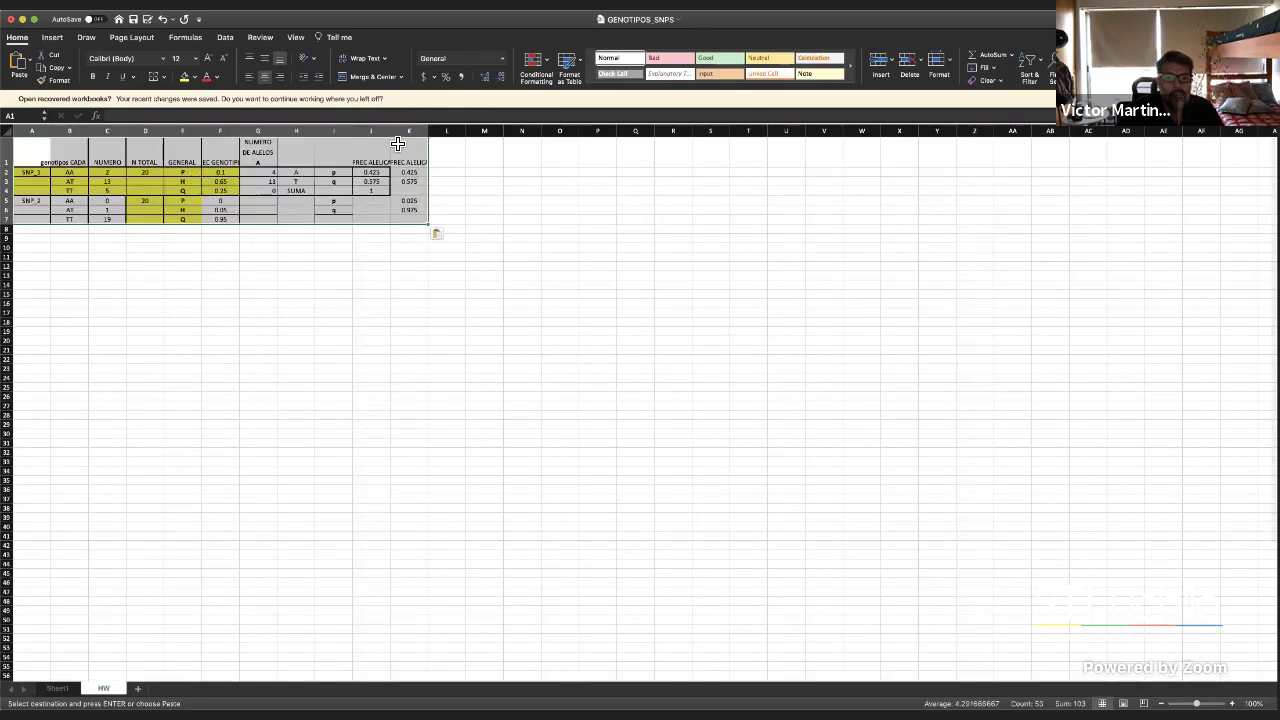
Set the HW sheet's zoom to 200% and deselect the pasted table
left_click(300, 37)
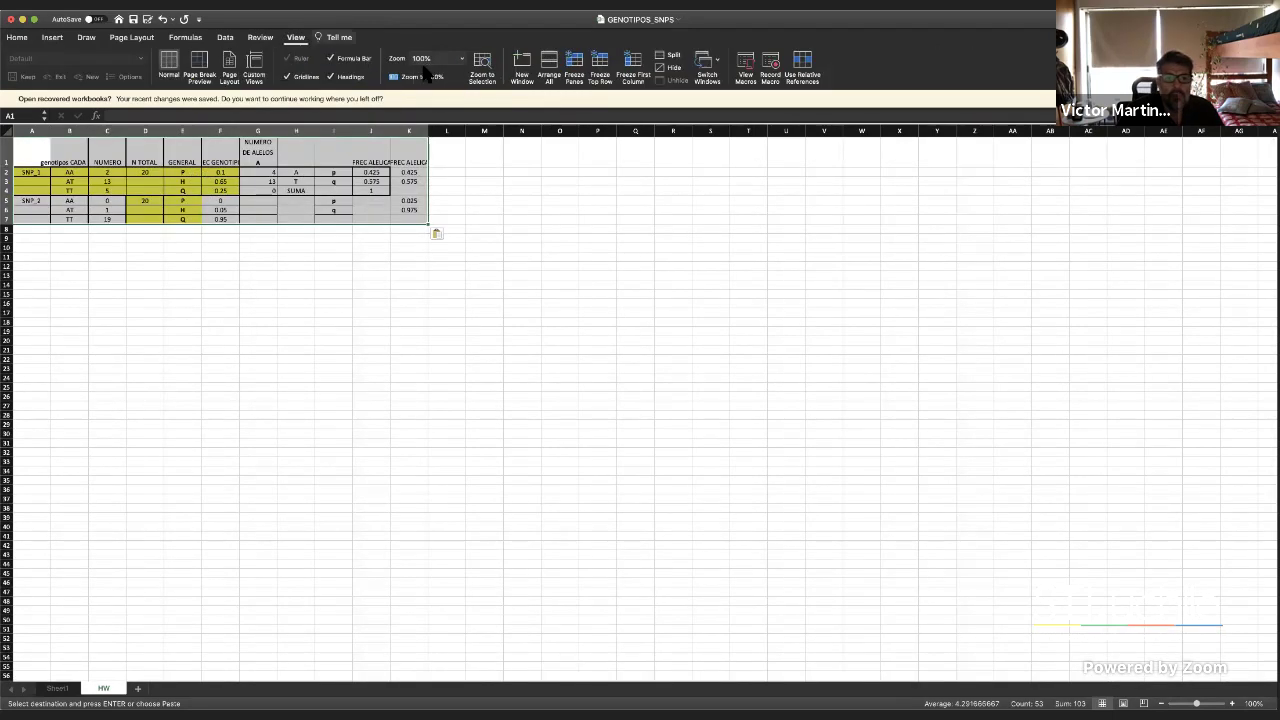
left_click(462, 58)
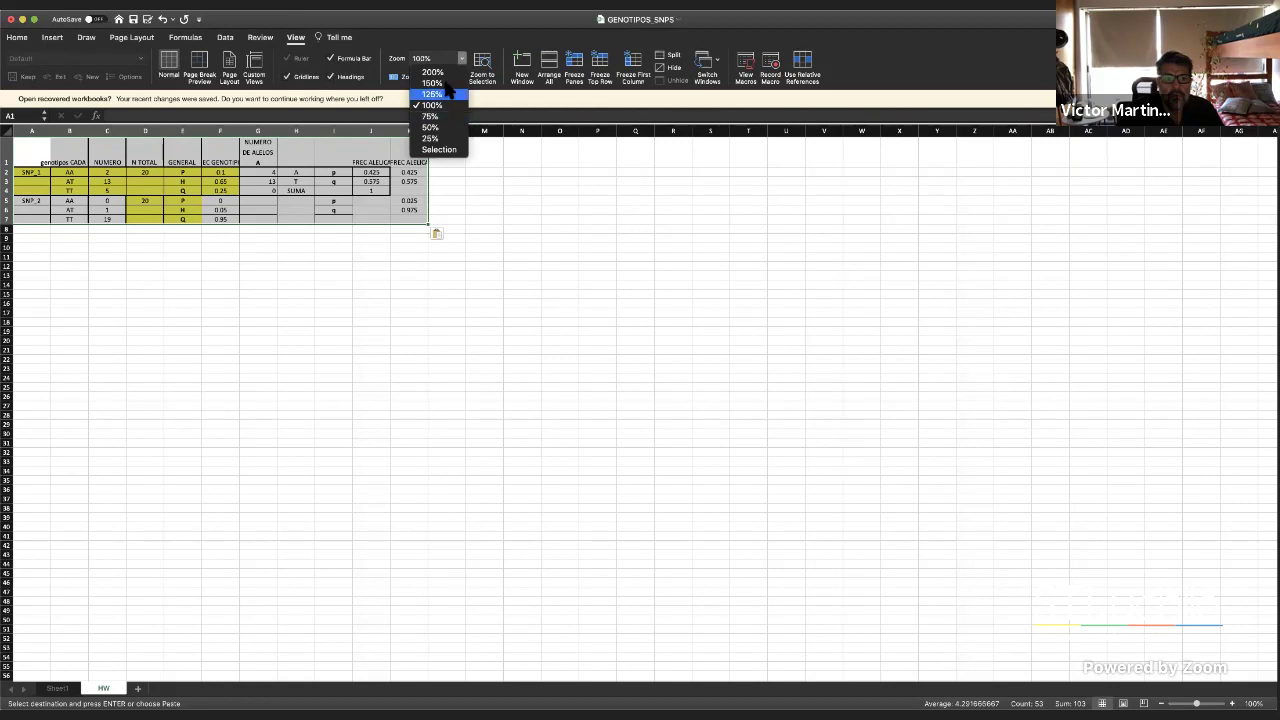
left_click(435, 85)
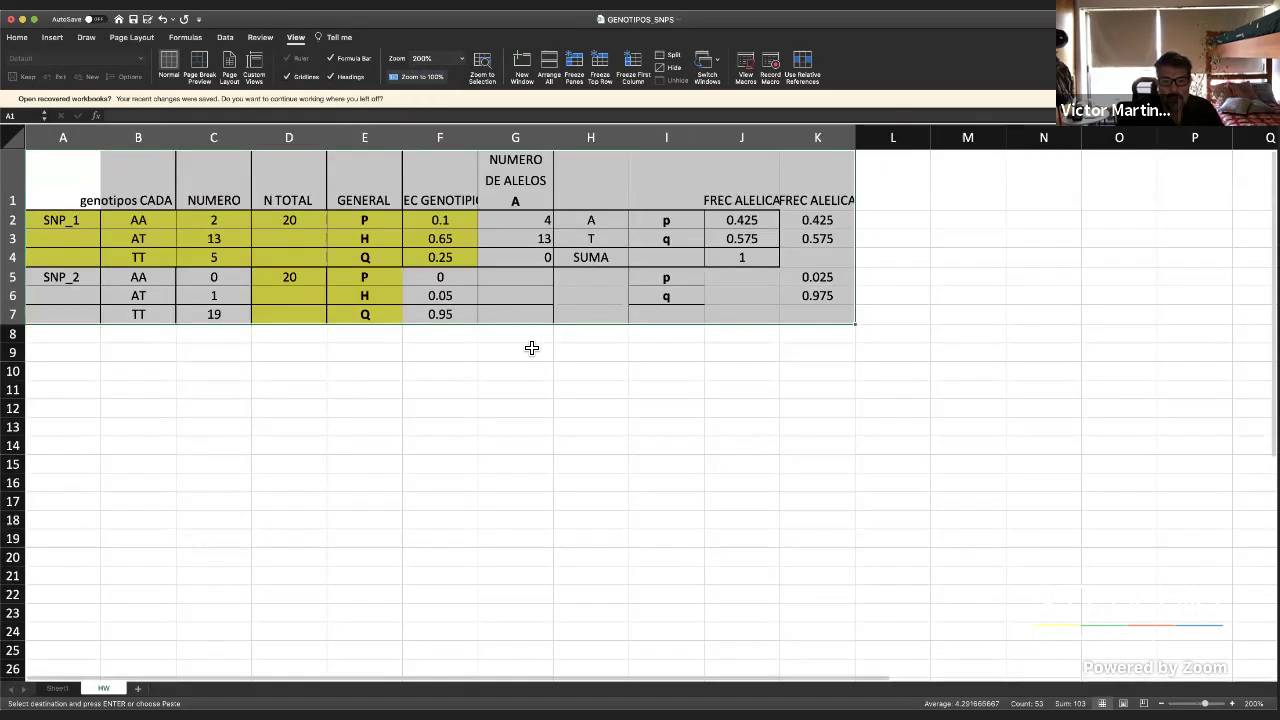
left_click(505, 338)
left_click(345, 377)
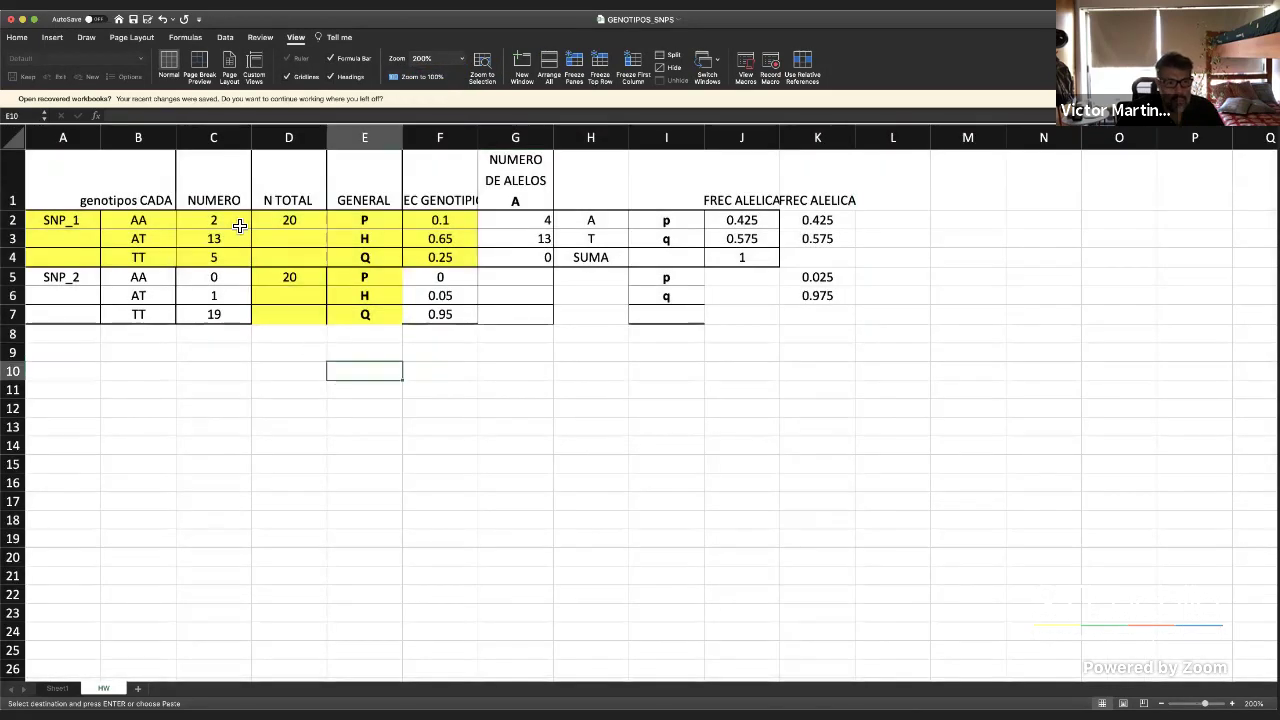
Examine the SNP_1 genotypes and their counts in the pasted table
left_click(249, 257)
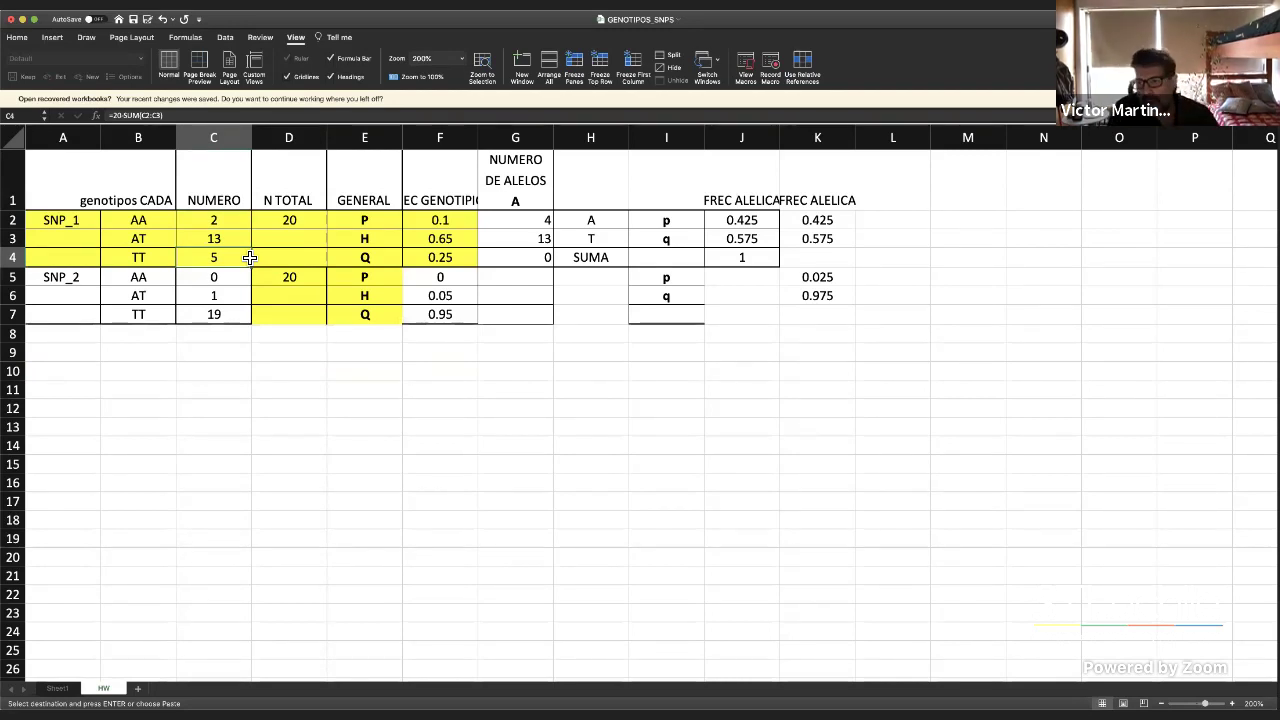
scroll(249, 257, "right", 2)
scroll(752, 376, "left", 2)
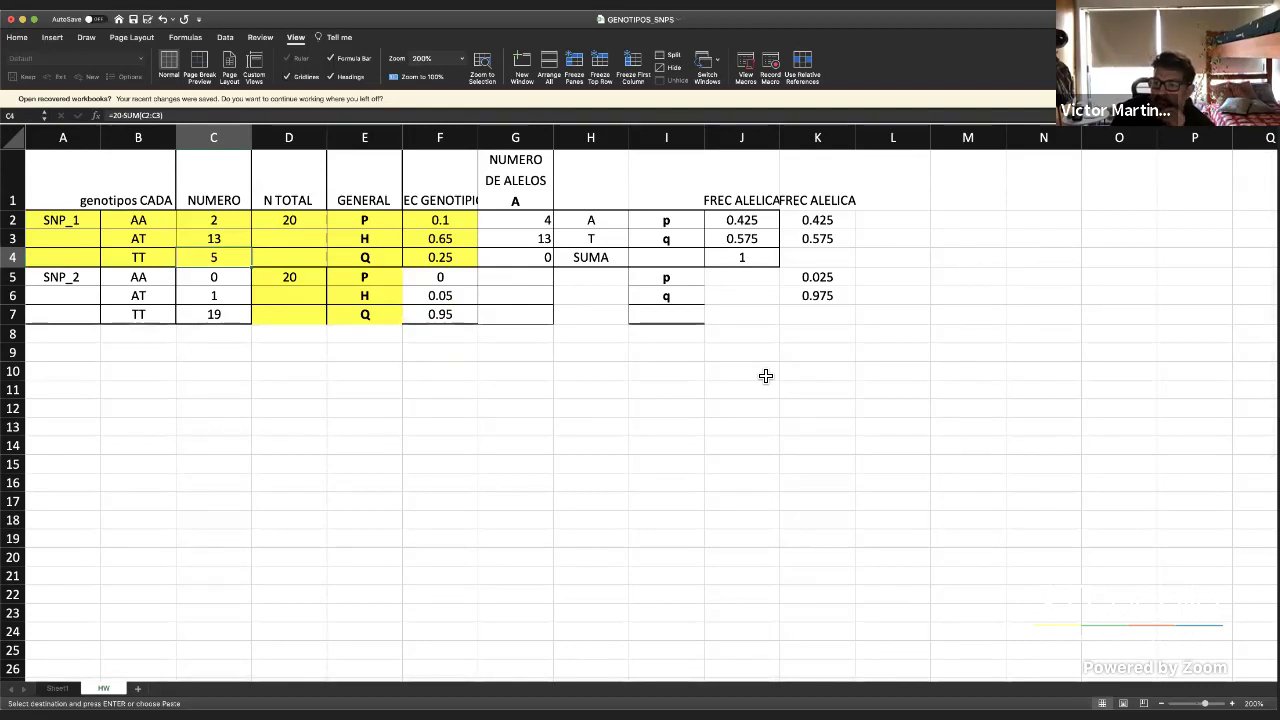
scroll(400, 420, "down", 1)
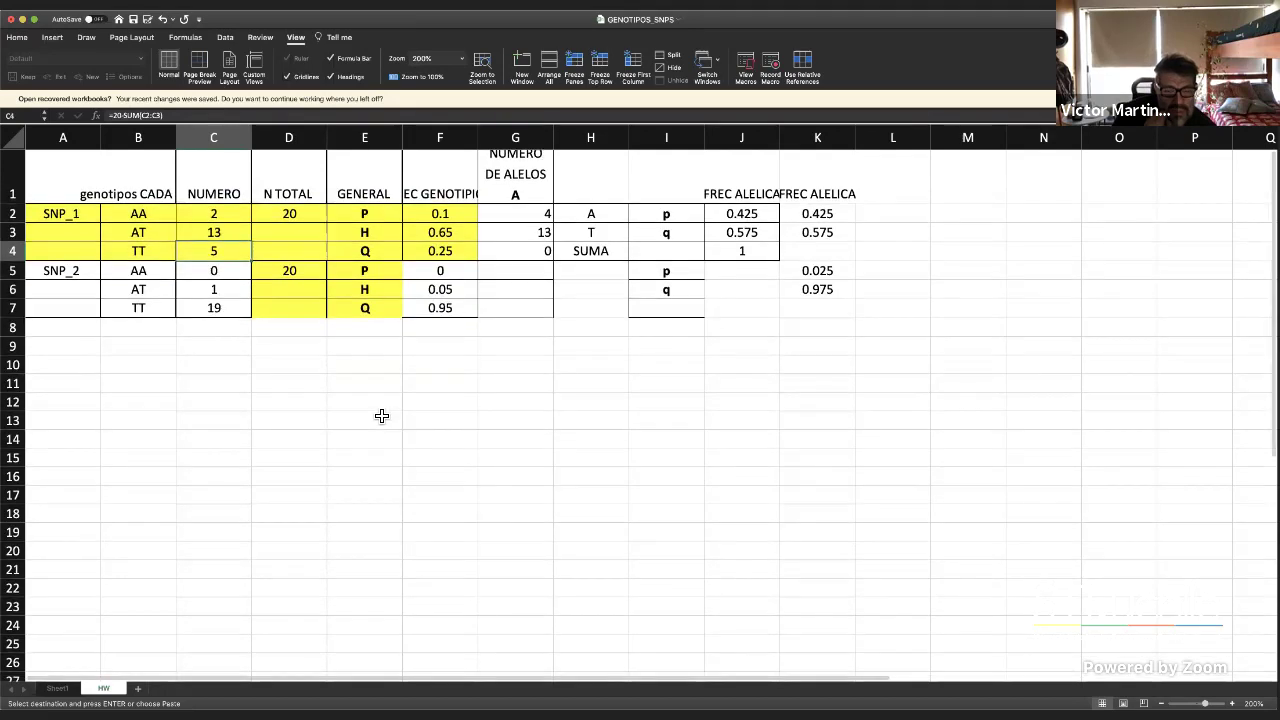
scroll(160, 220, "up", 1)
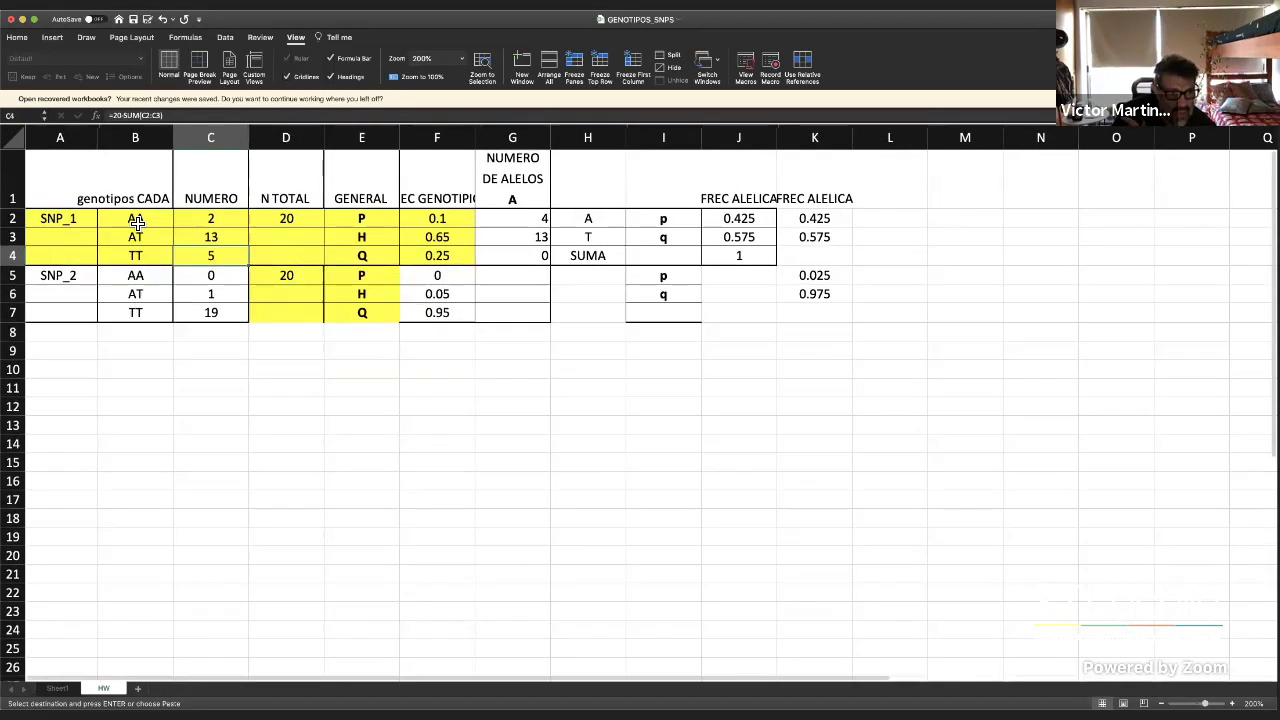
left_click(69, 229)
left_click_drag(69, 229, 135, 255)
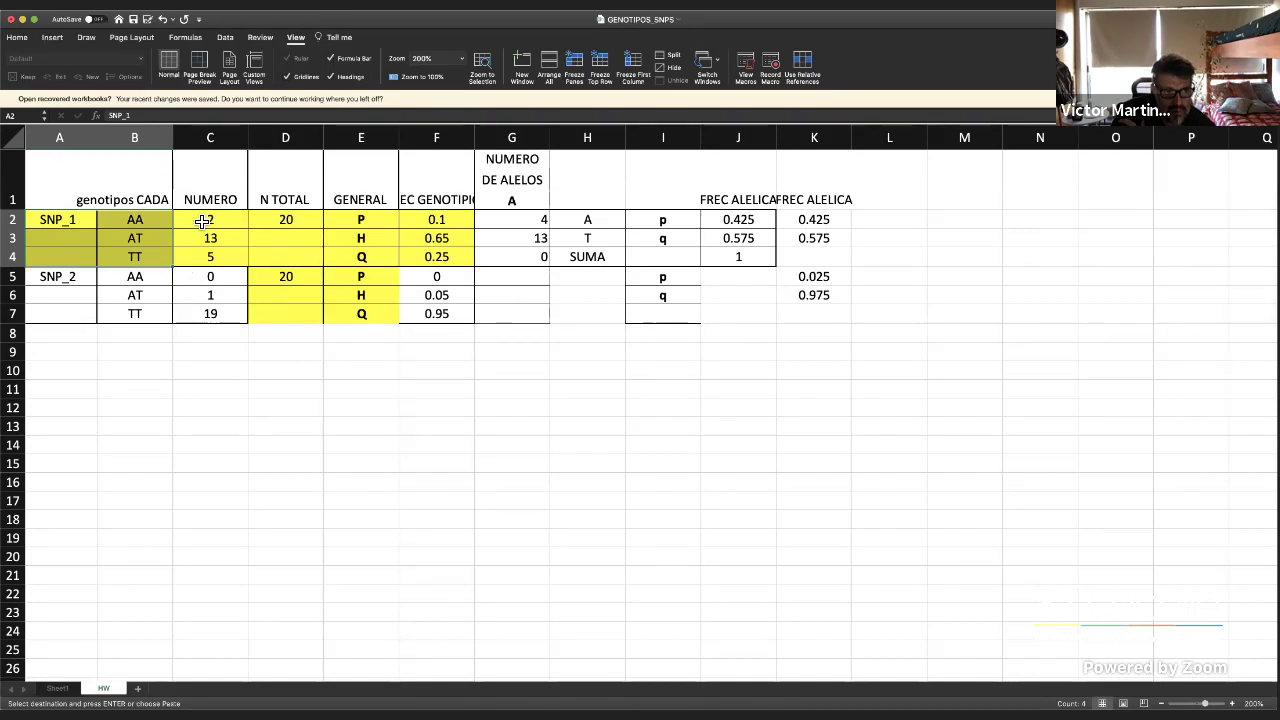
scroll(170, 218, "right", 1)
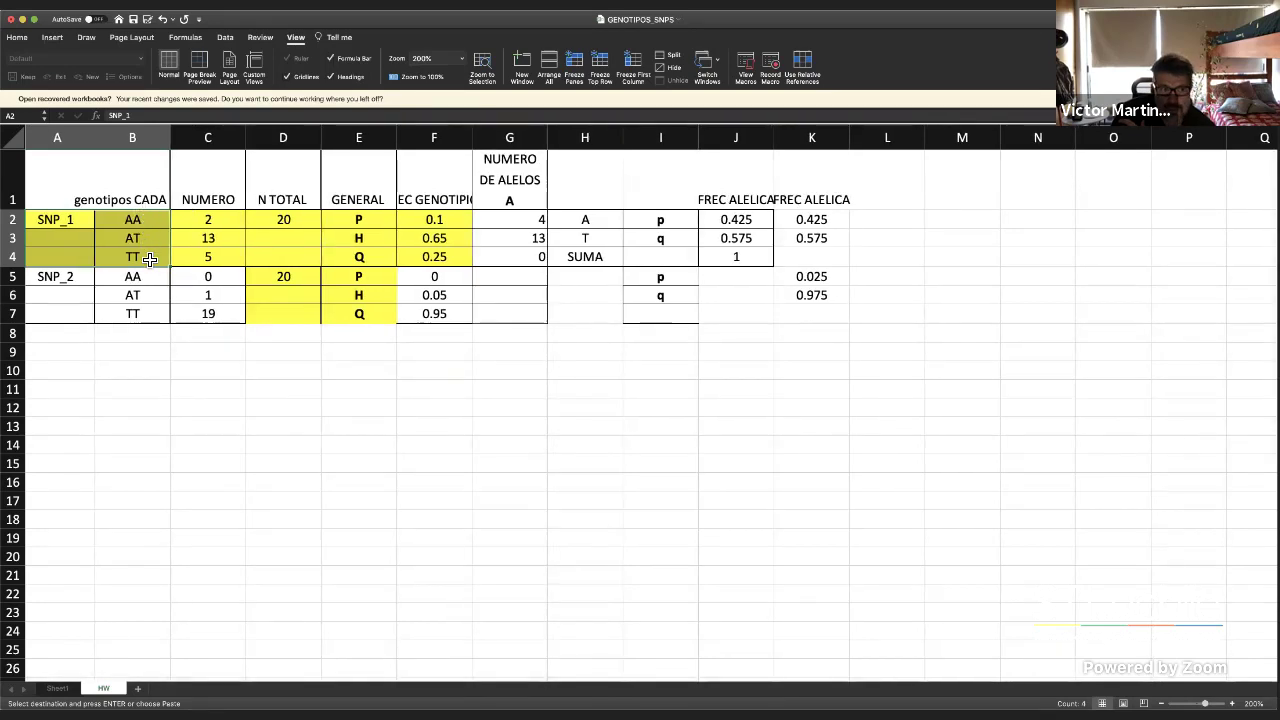
left_click(208, 228)
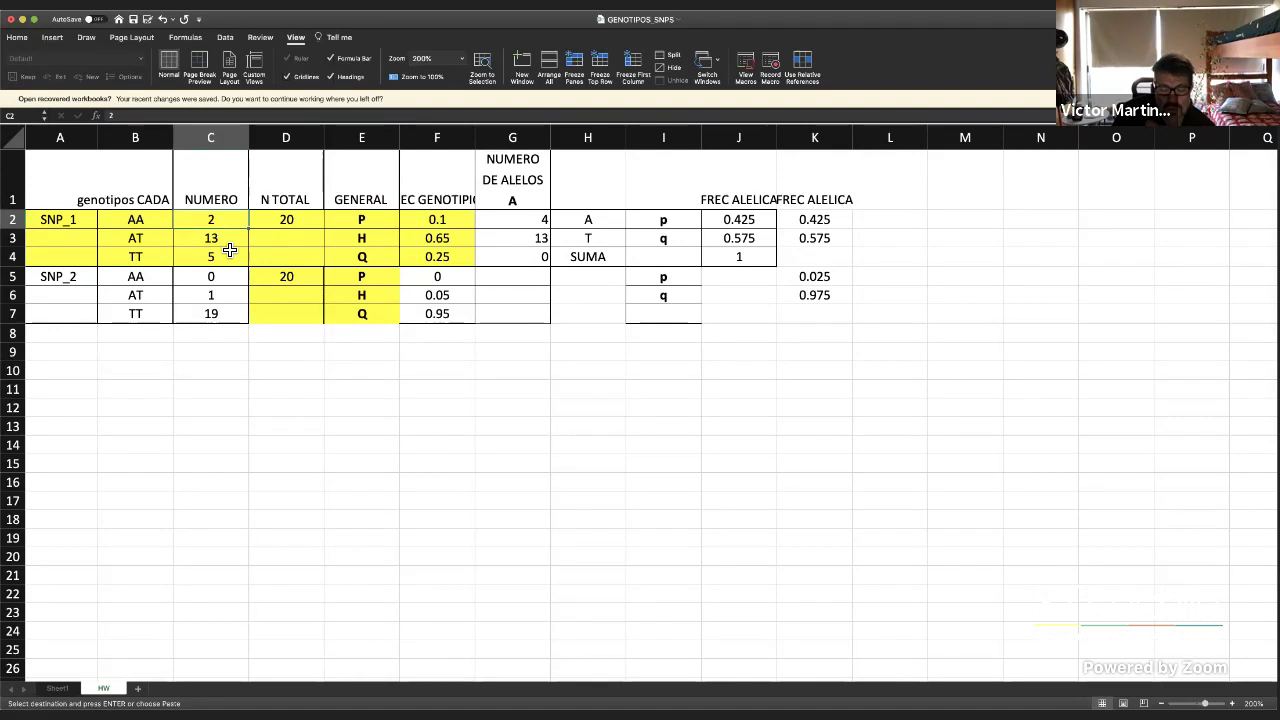
scroll(190, 275, "down", 1)
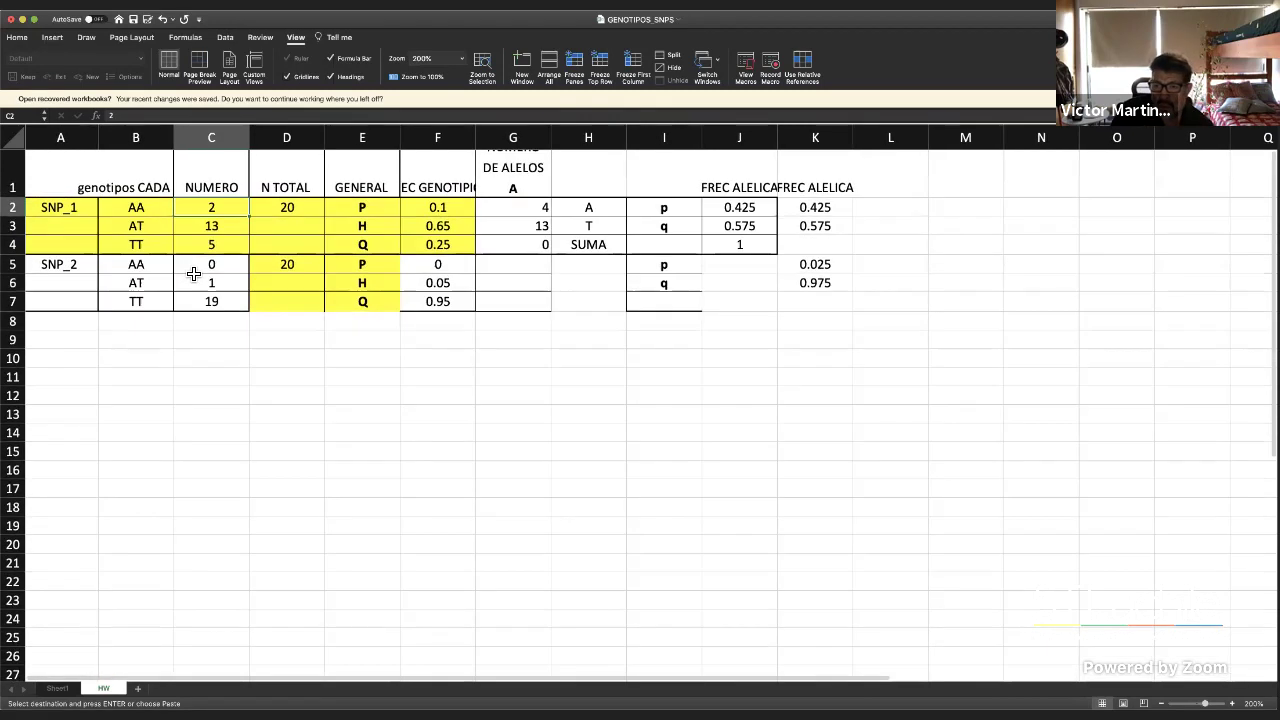
scroll(196, 275, "up", 1)
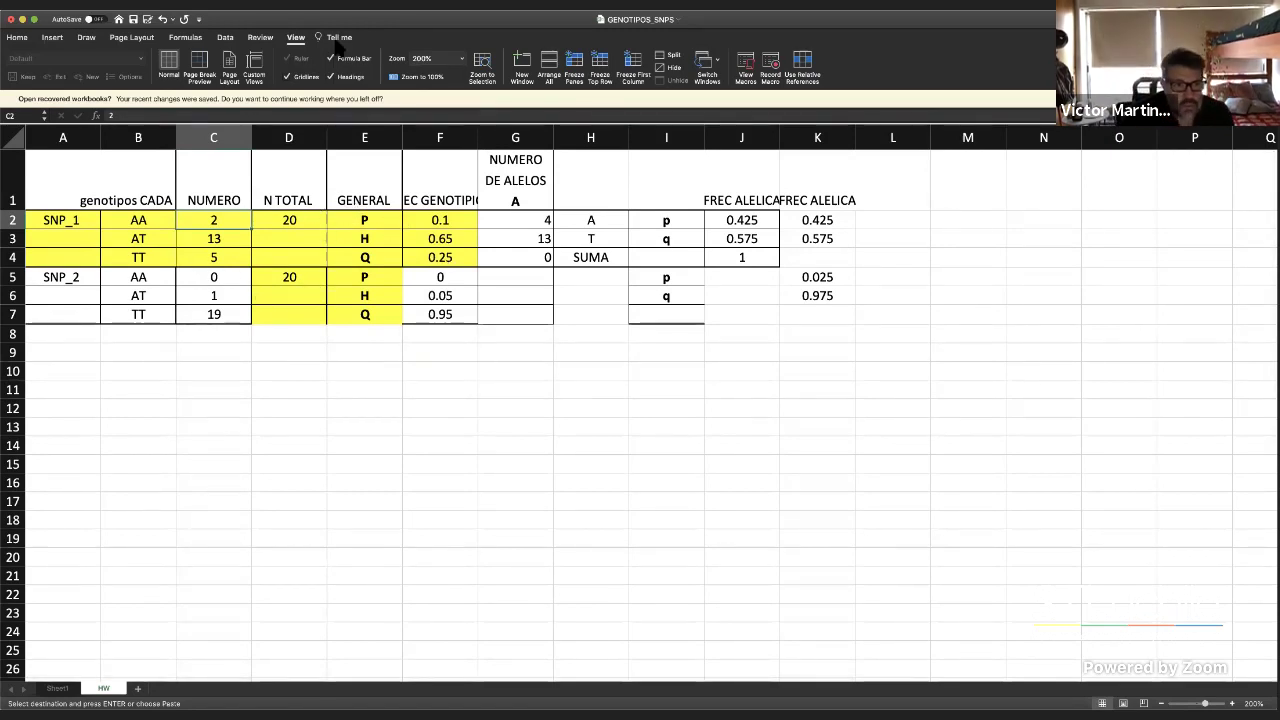
Extend the header in C1 to read "NUMERO OBSERVADO"
double_click(241, 203)
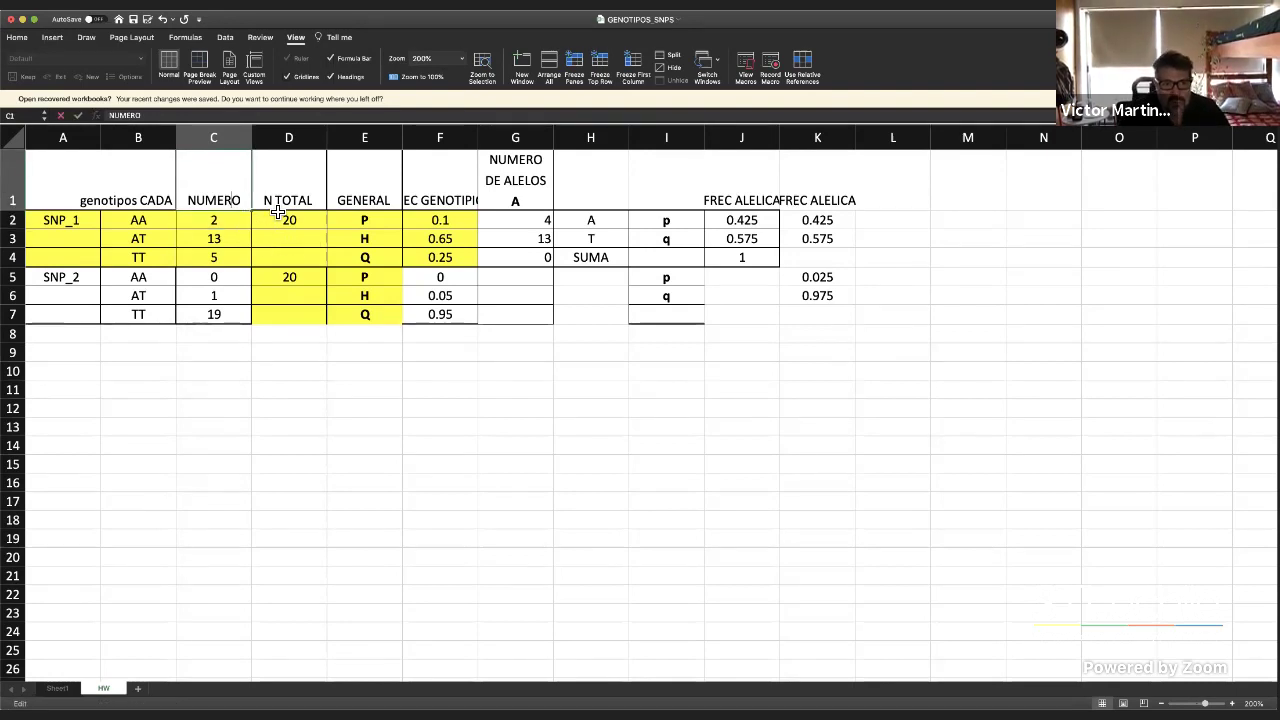
type("OBSERVADO")
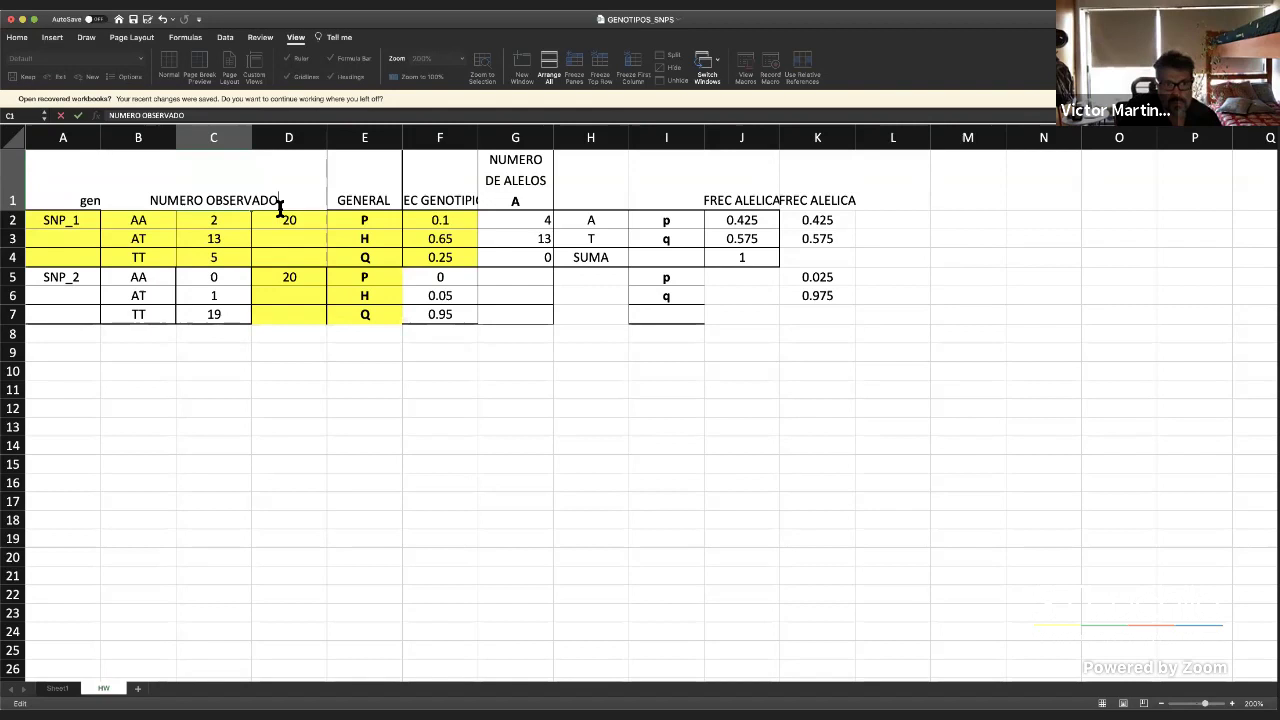
key("Return")
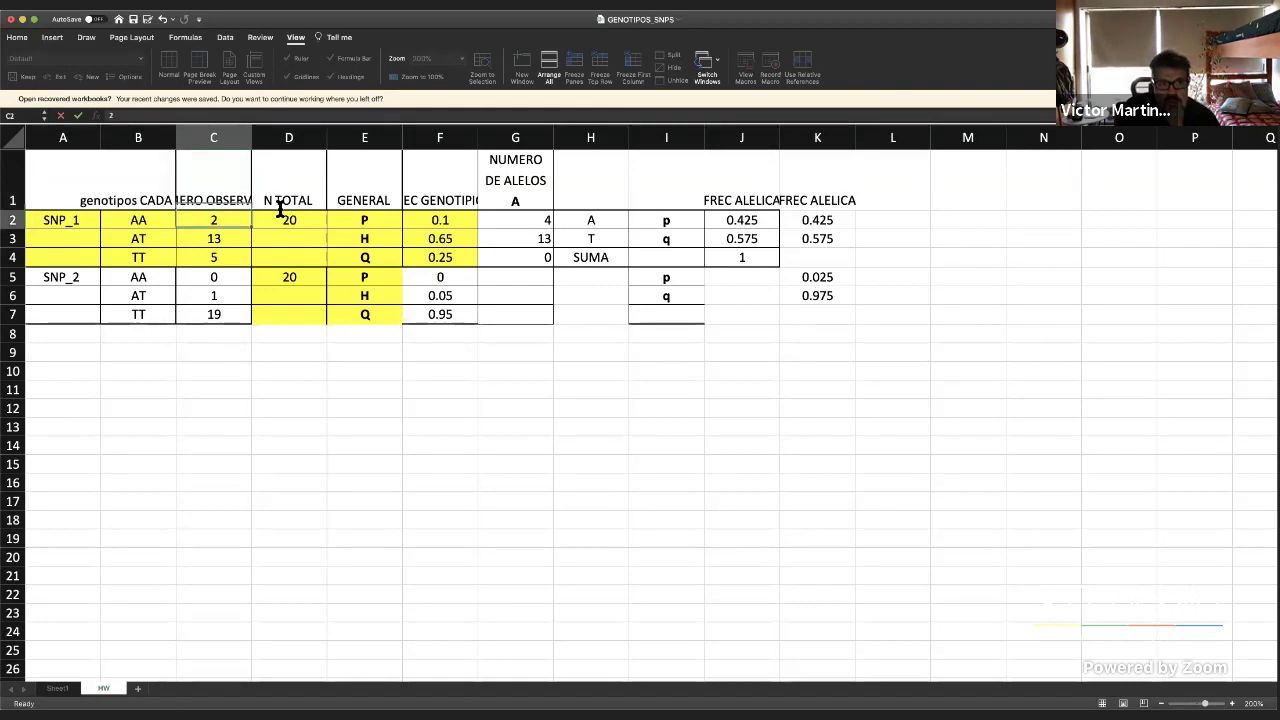
Set the vertical alignment of header cell C1 to Distributed and widen column C so OBSERVADO fits on one line
left_click(240, 187)
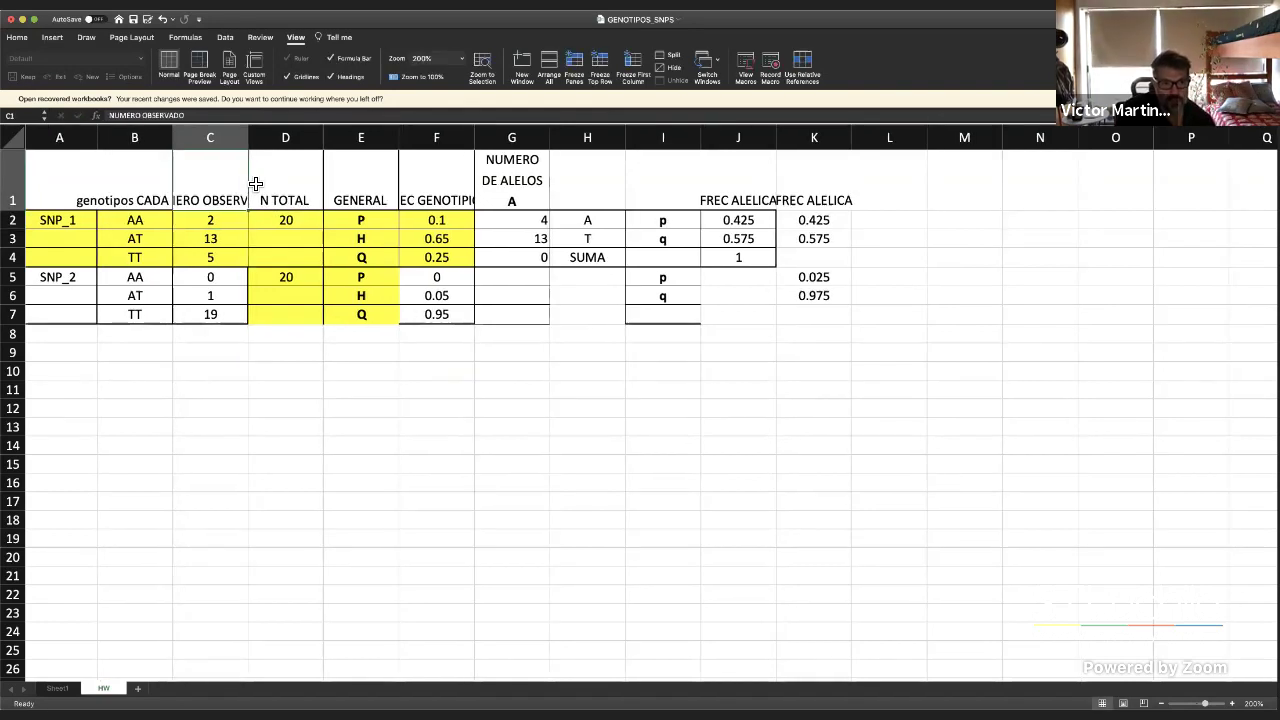
right_click(249, 185)
left_click(195, 193)
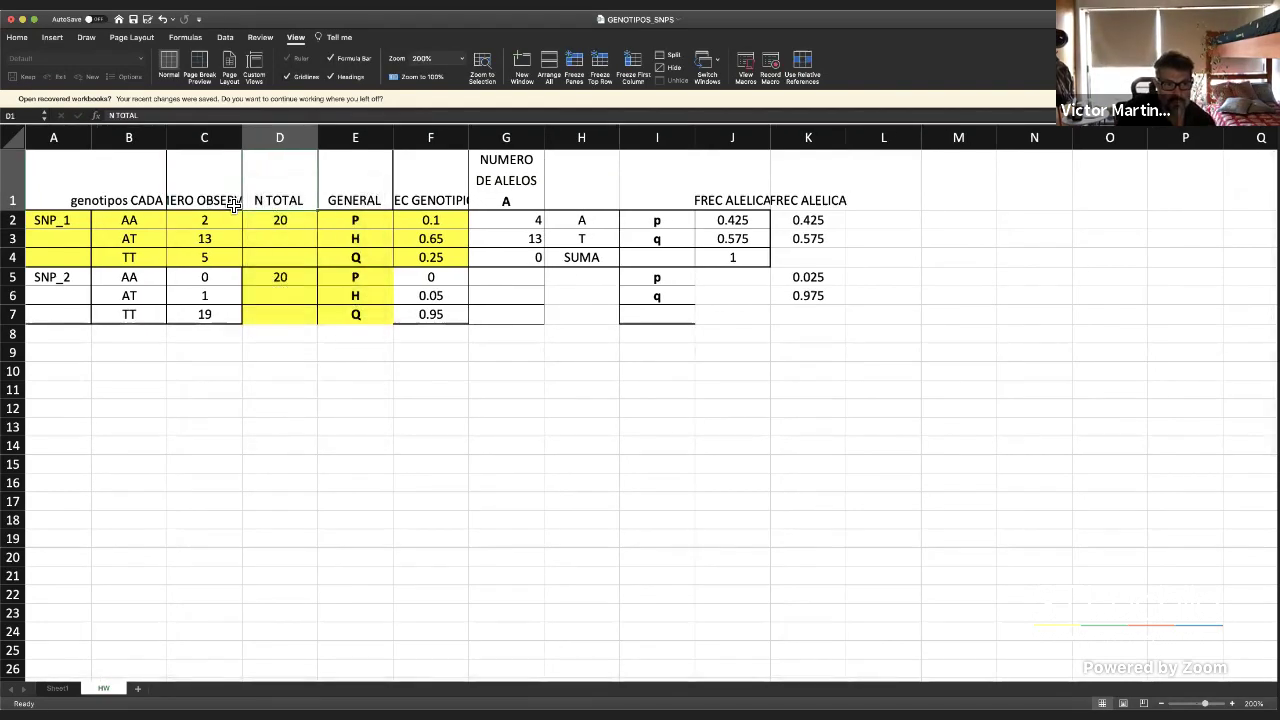
left_click(234, 208)
right_click(213, 186)
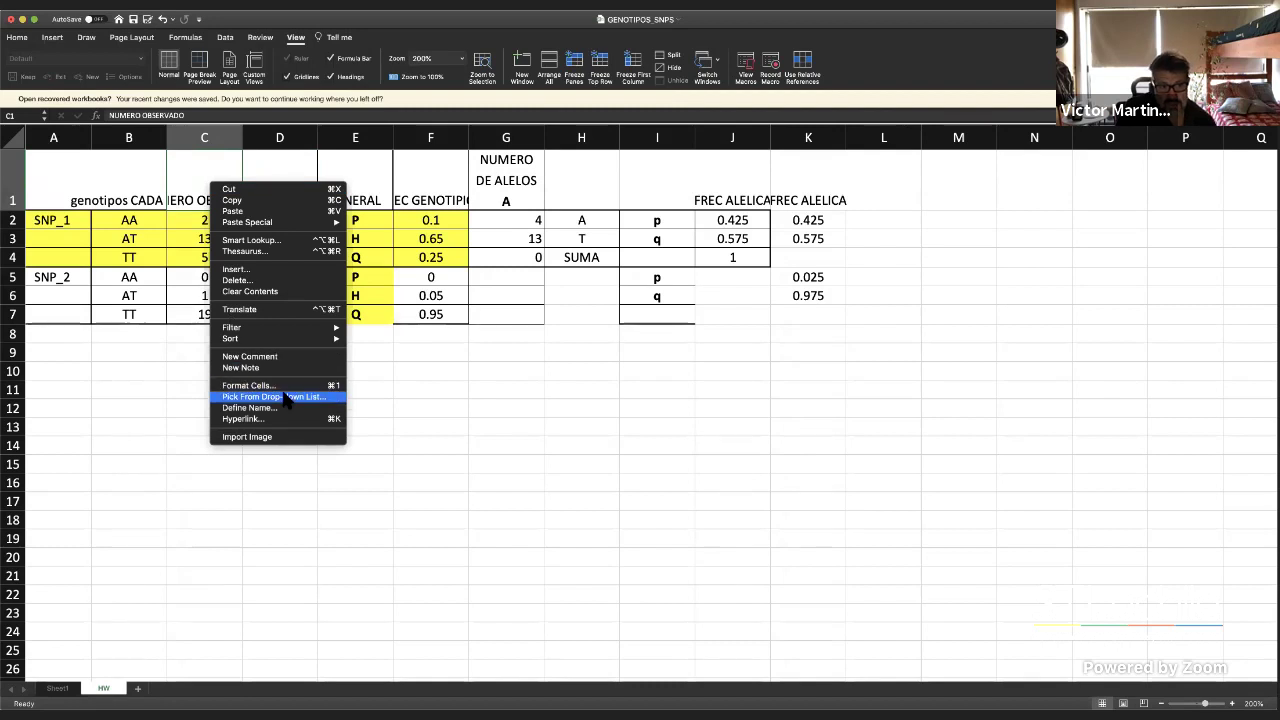
left_click(174, 452)
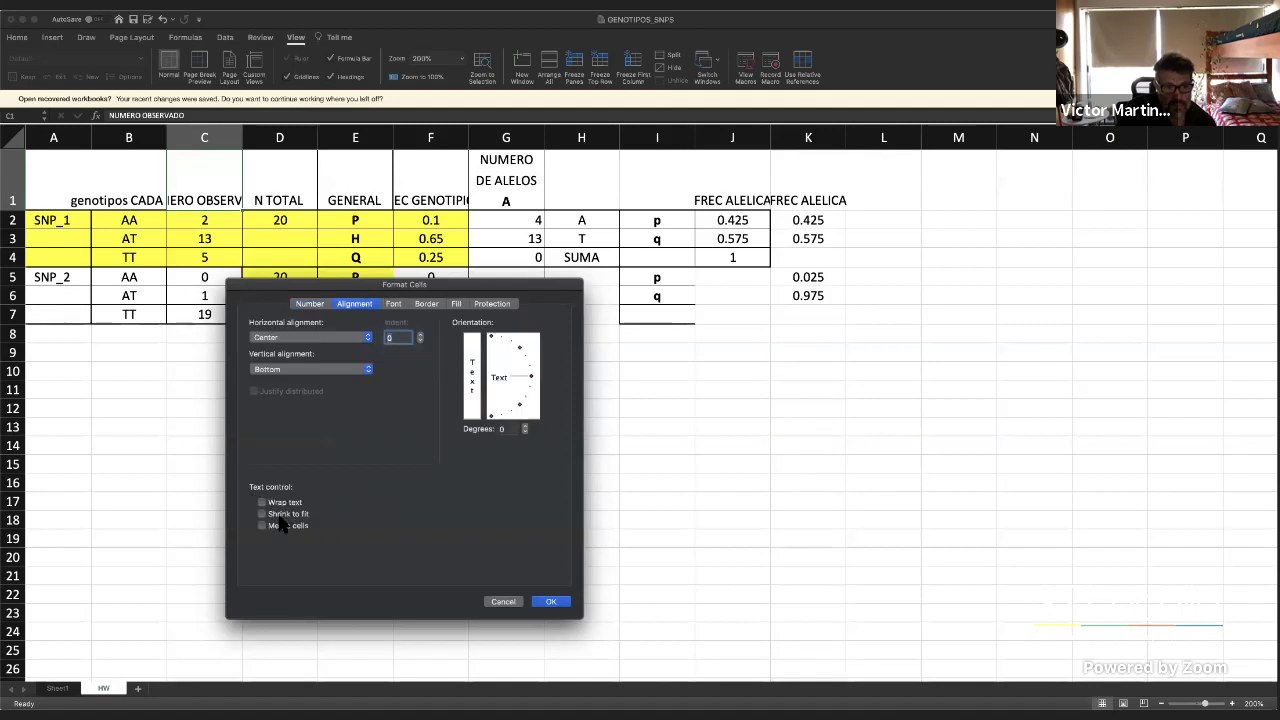
left_click(305, 369)
left_click(299, 374)
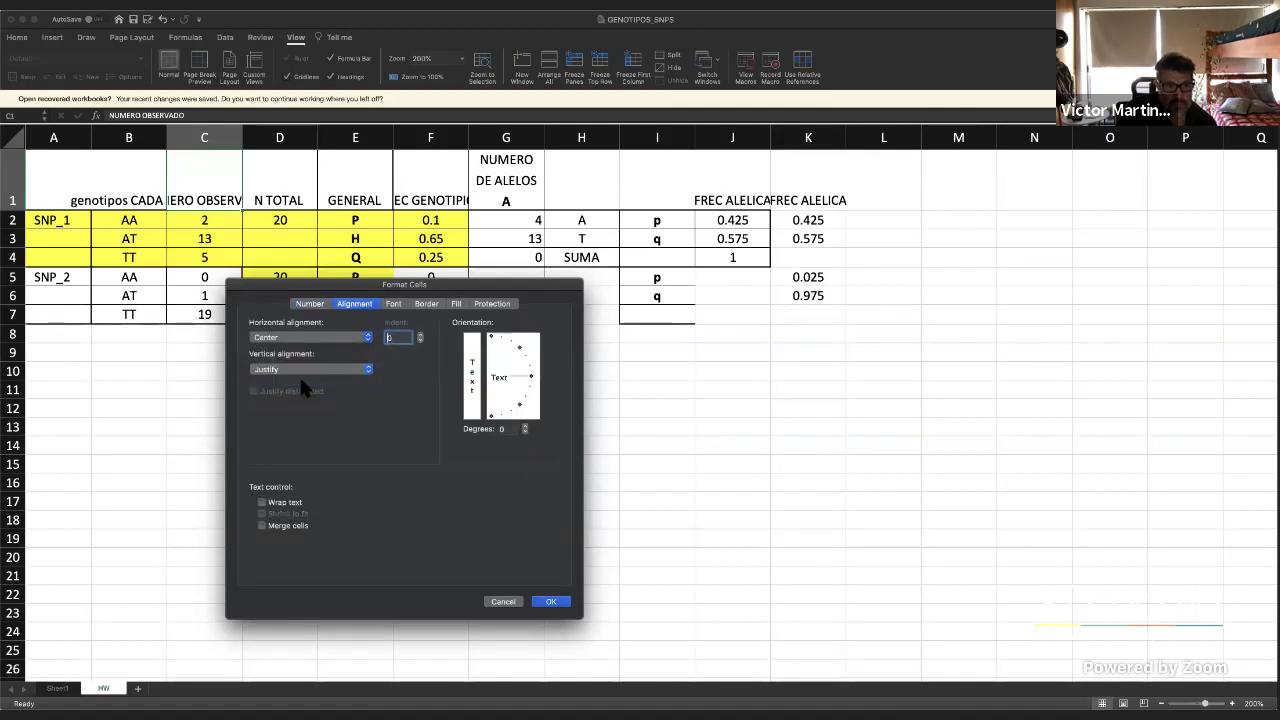
left_click(299, 374)
left_click(300, 388)
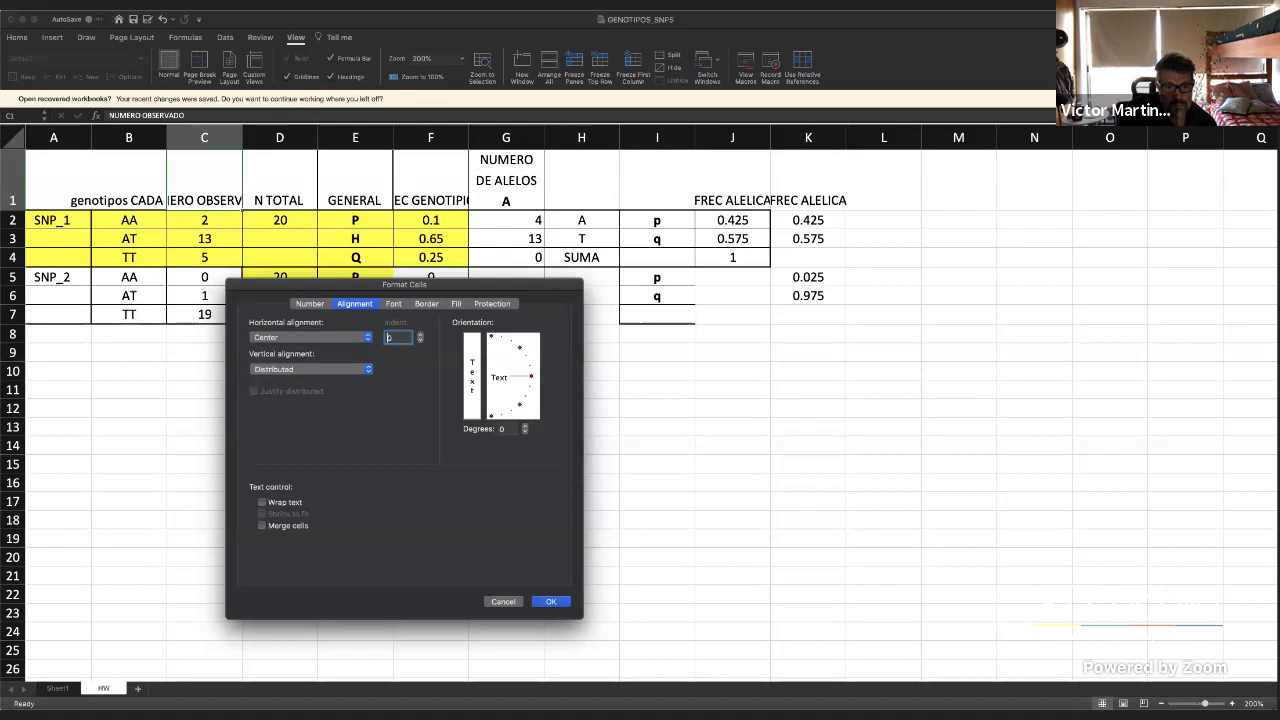
left_click(542, 606)
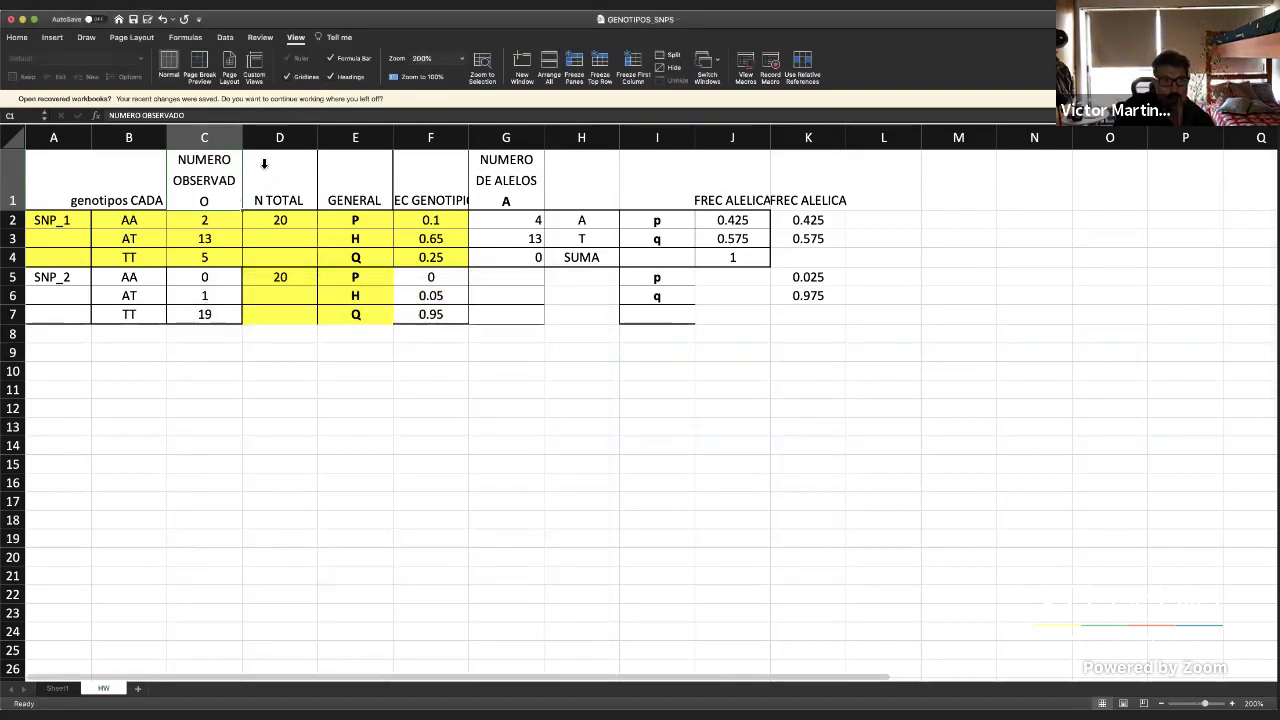
left_click_drag(242, 137, 277, 137)
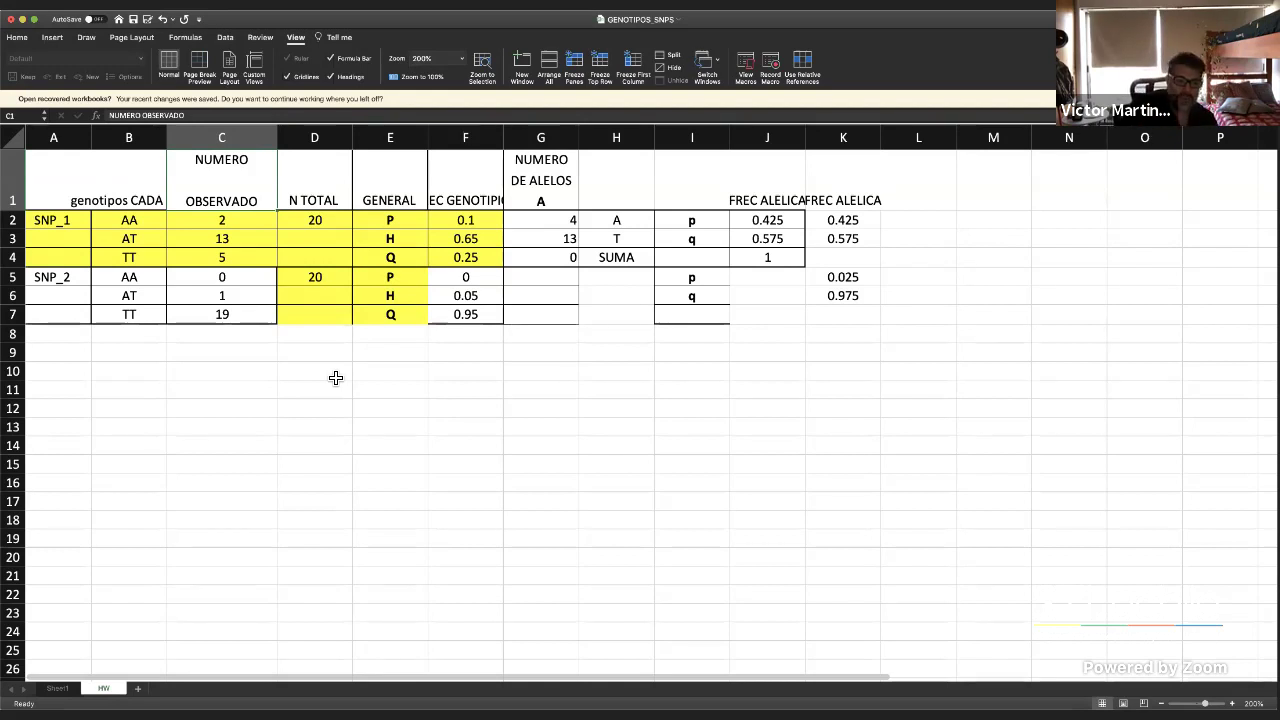
Enter the label "Frecuencias" in B9 and "esperadas" in B10, below the observed genotype table
left_click(161, 377)
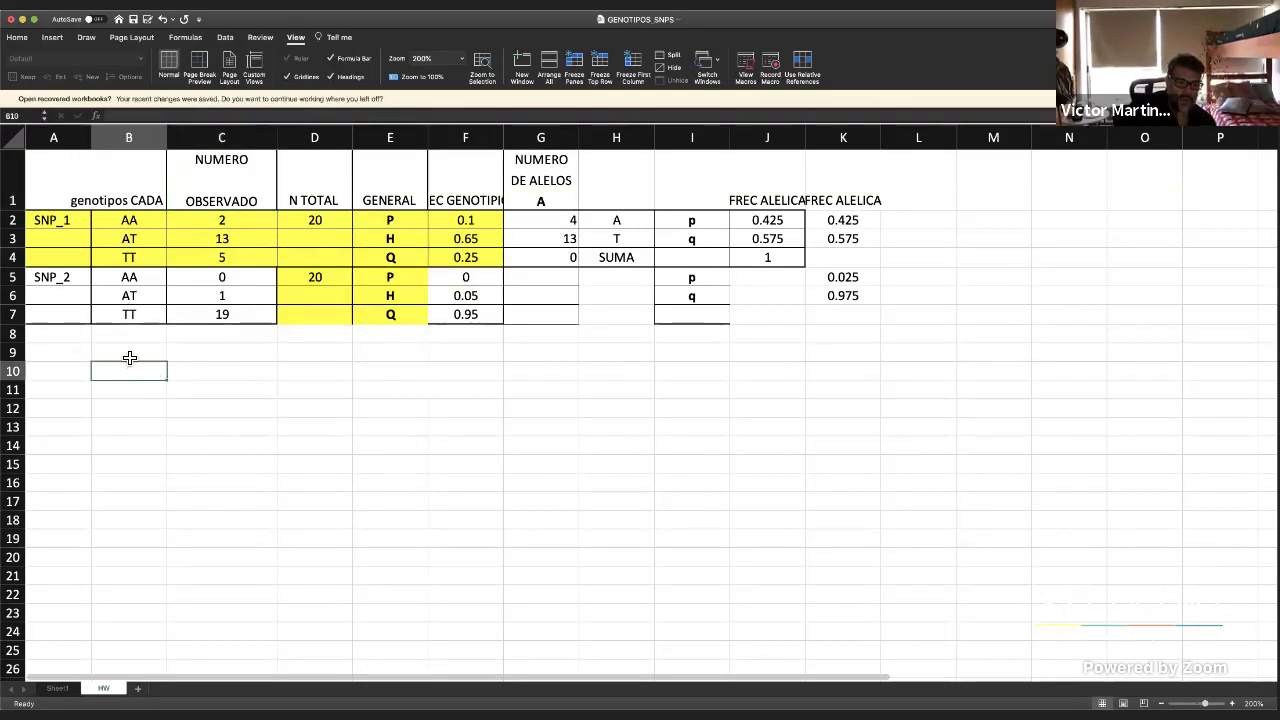
left_click(131, 356)
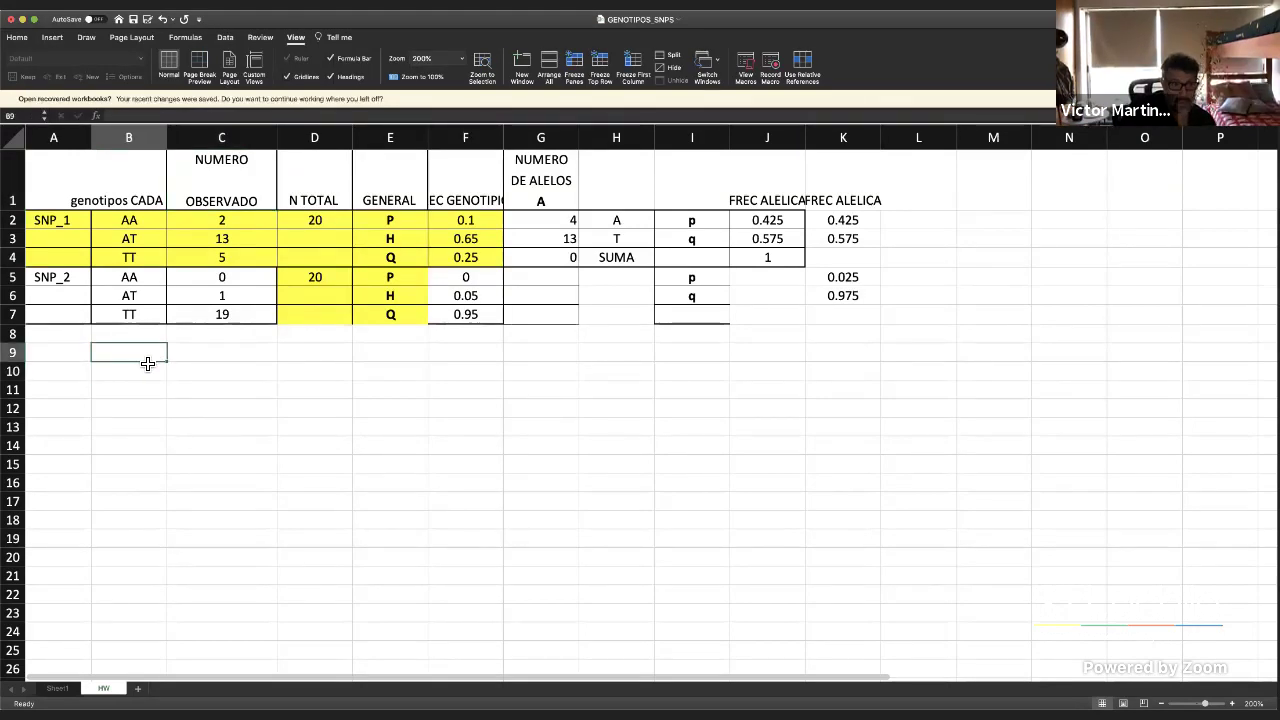
type("Numeros")
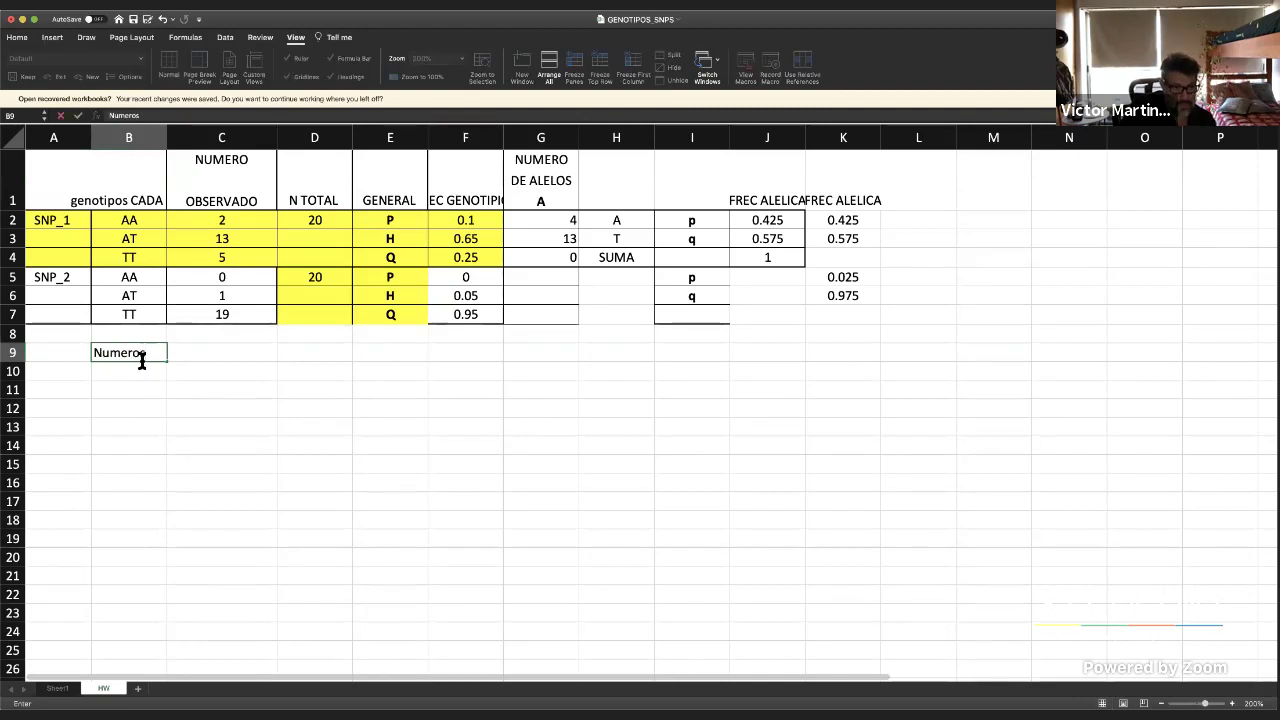
key("BackSpace")
key("BackSpace")
key("BackSpace")
key("BackSpace")
type("Frec")
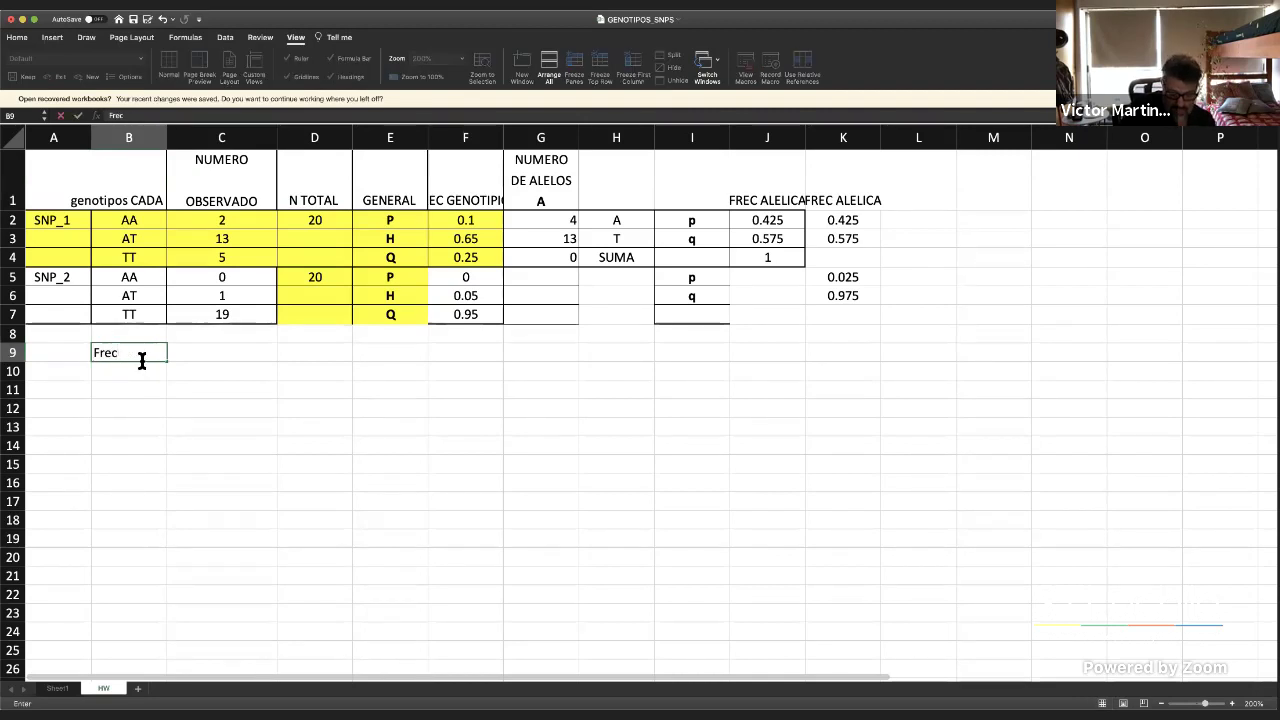
type("uenciasd")
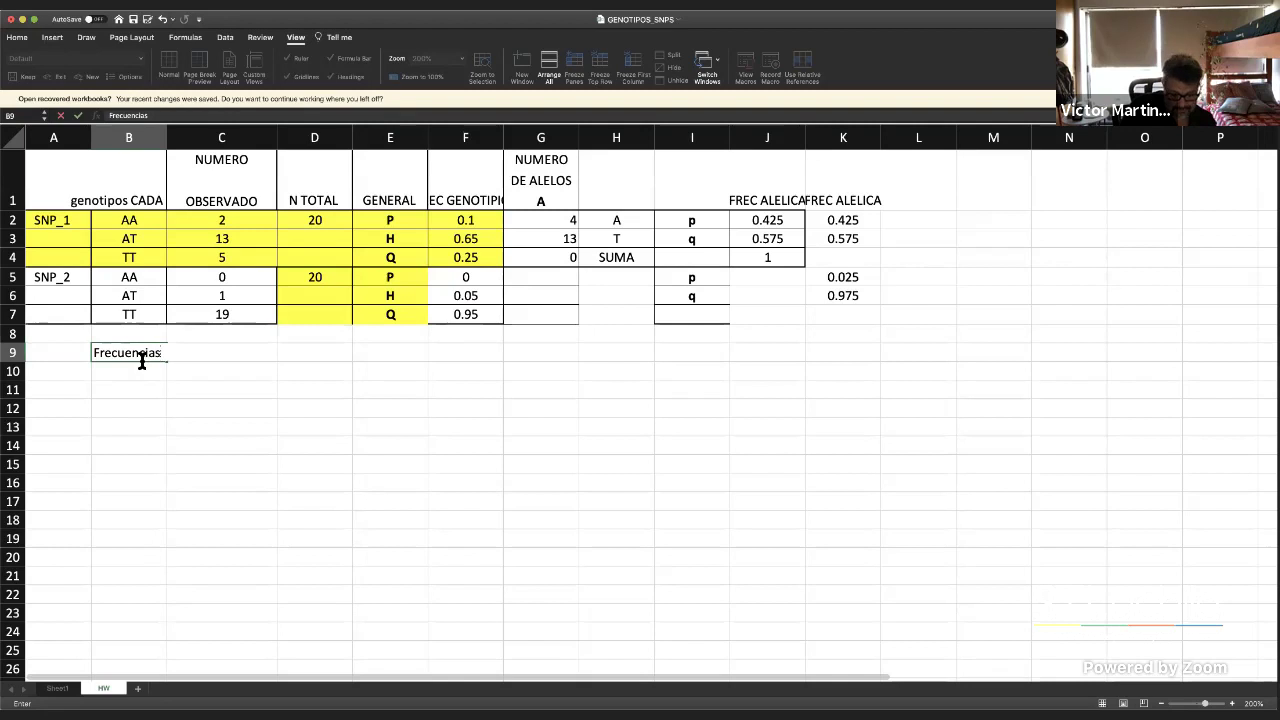
key("Return")
type("esperadas")
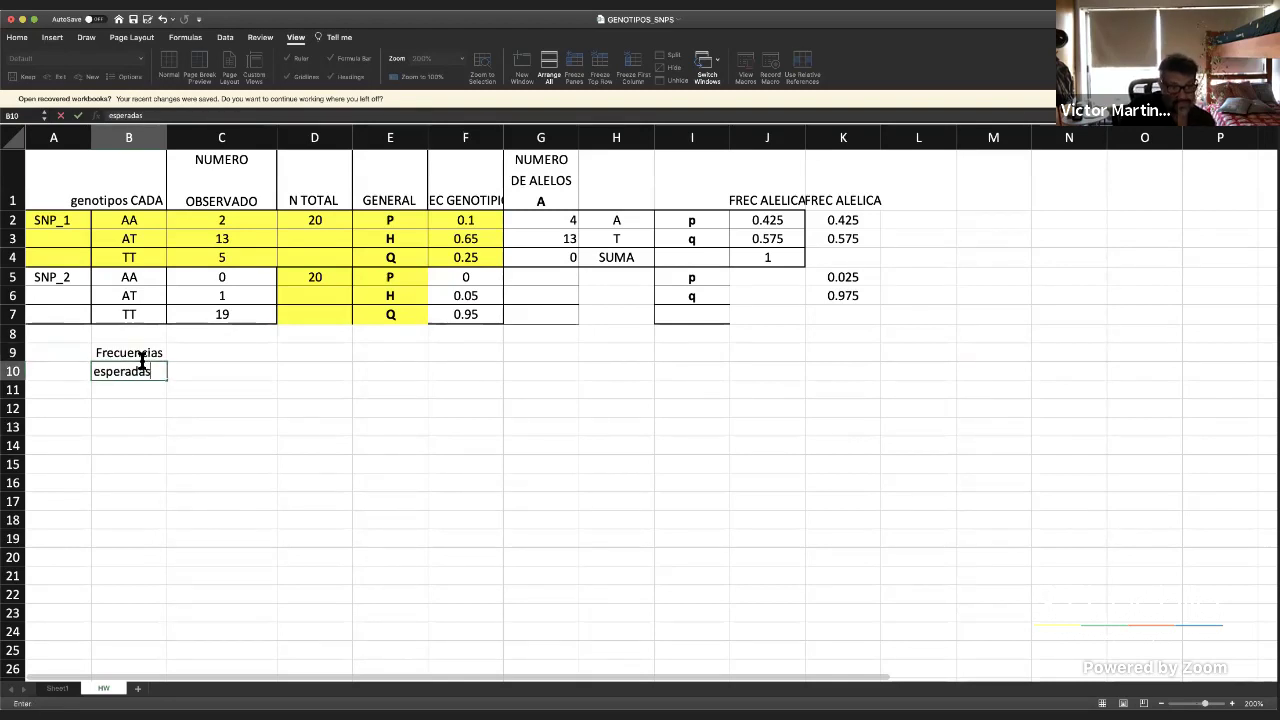
key("Return")
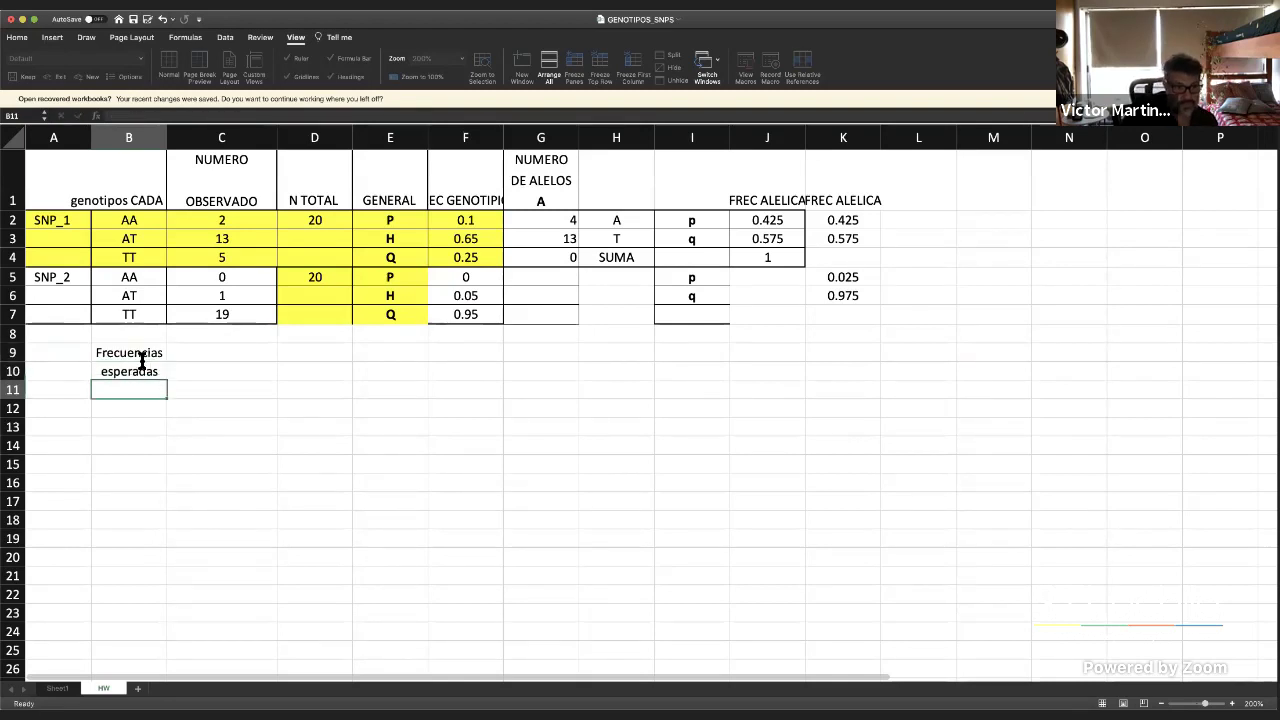
Extend the B9 label to "Frecuencias esperadas" and remove the redundant "esperadas" in row 10
left_click(152, 358)
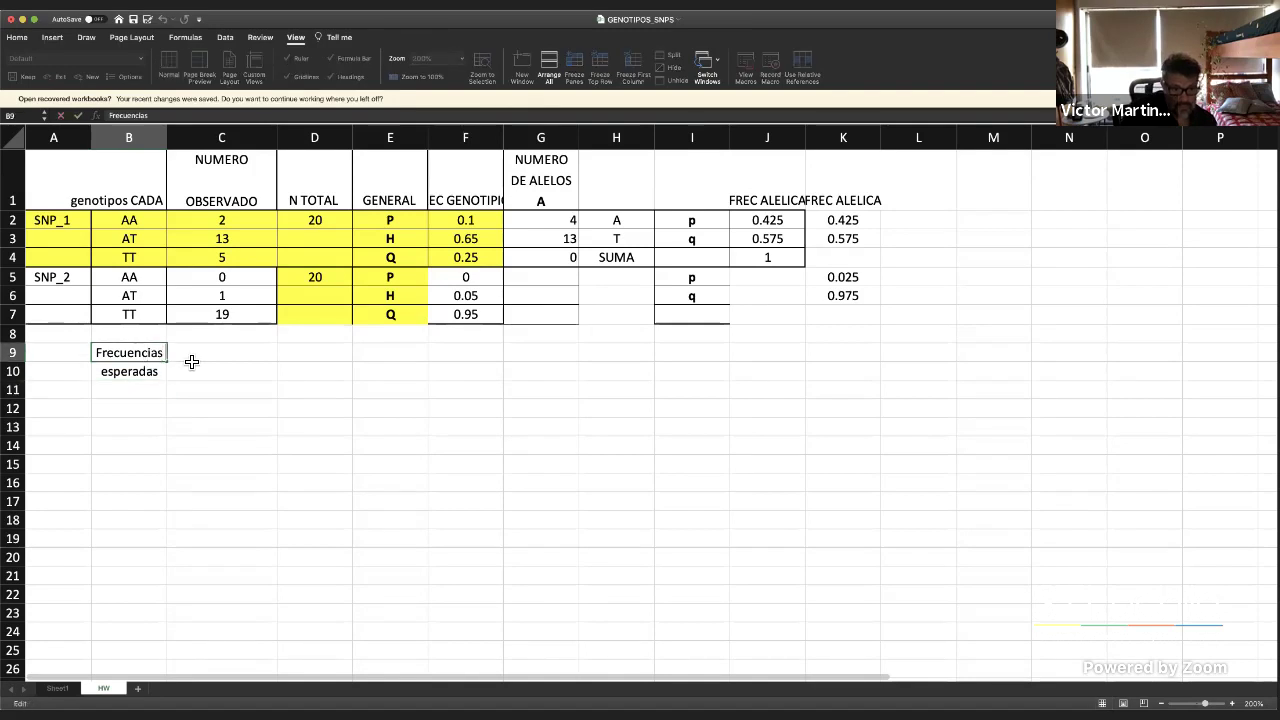
type("esperadas")
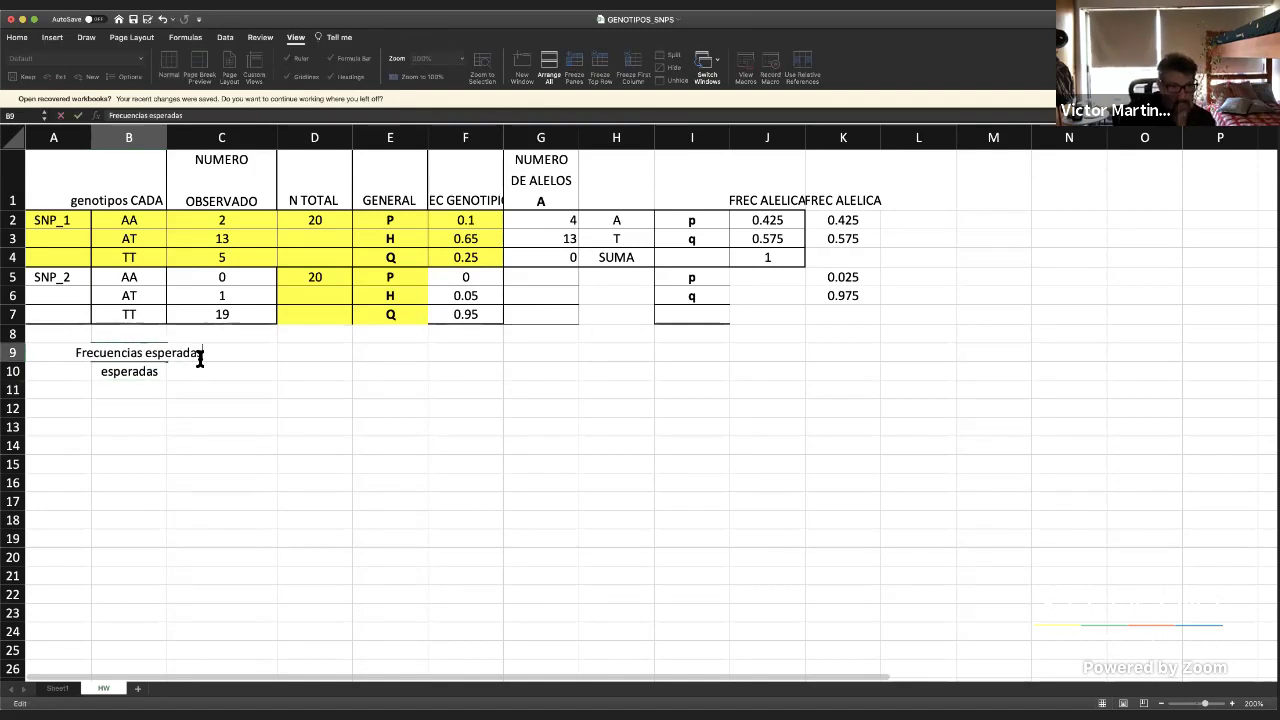
key("Return")
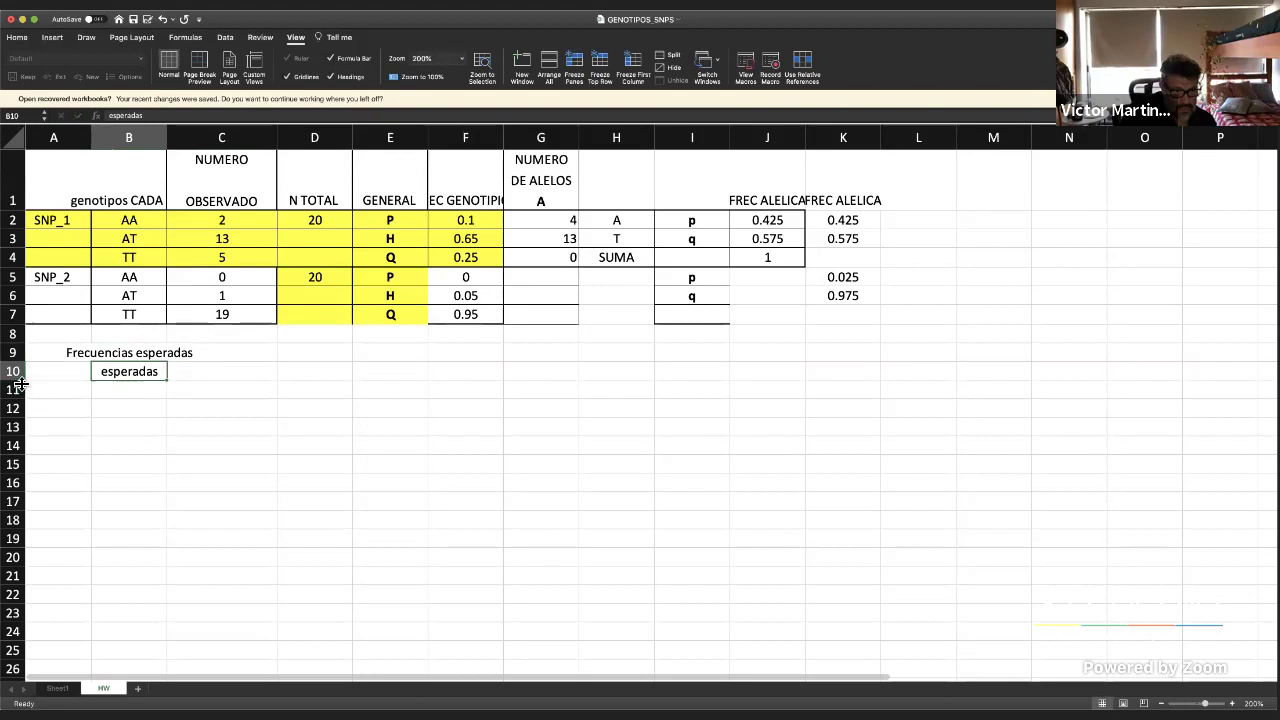
left_click(14, 371)
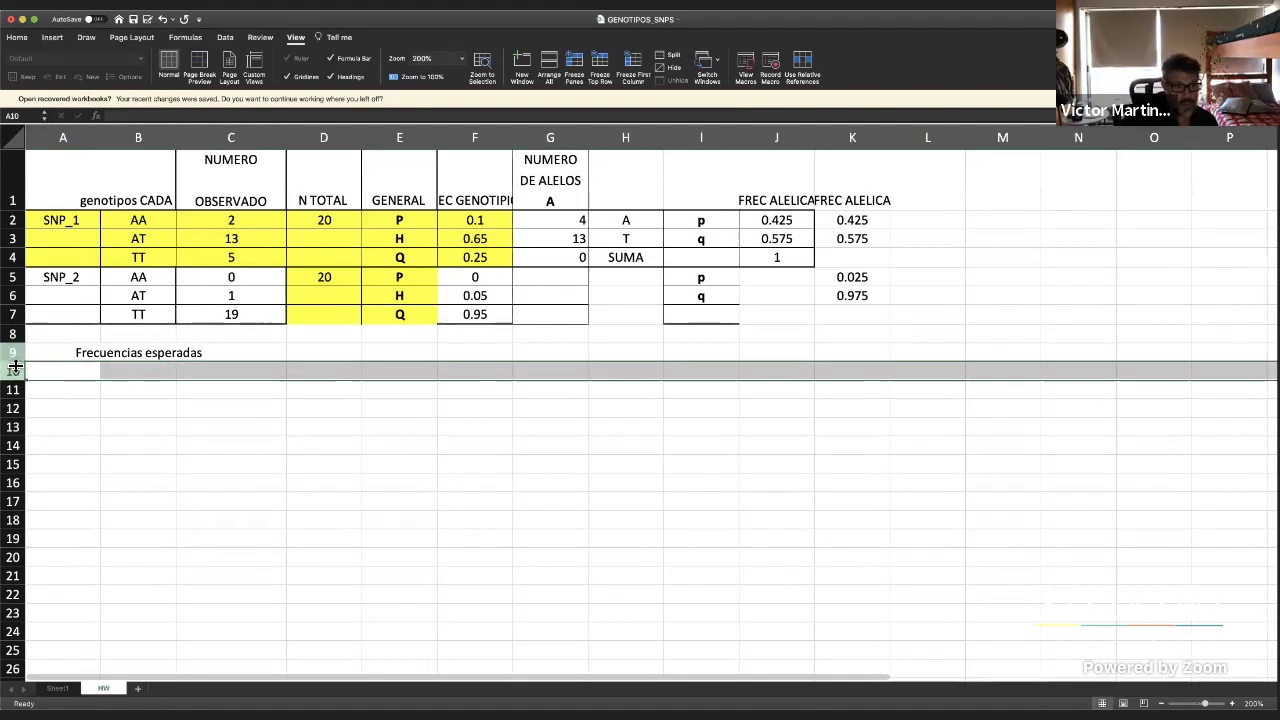
Make row 9 taller and widen column B so its labels fit within the column
left_click_drag(14, 362, 14, 389)
left_click_drag(186, 140, 232, 140)
left_click(160, 403)
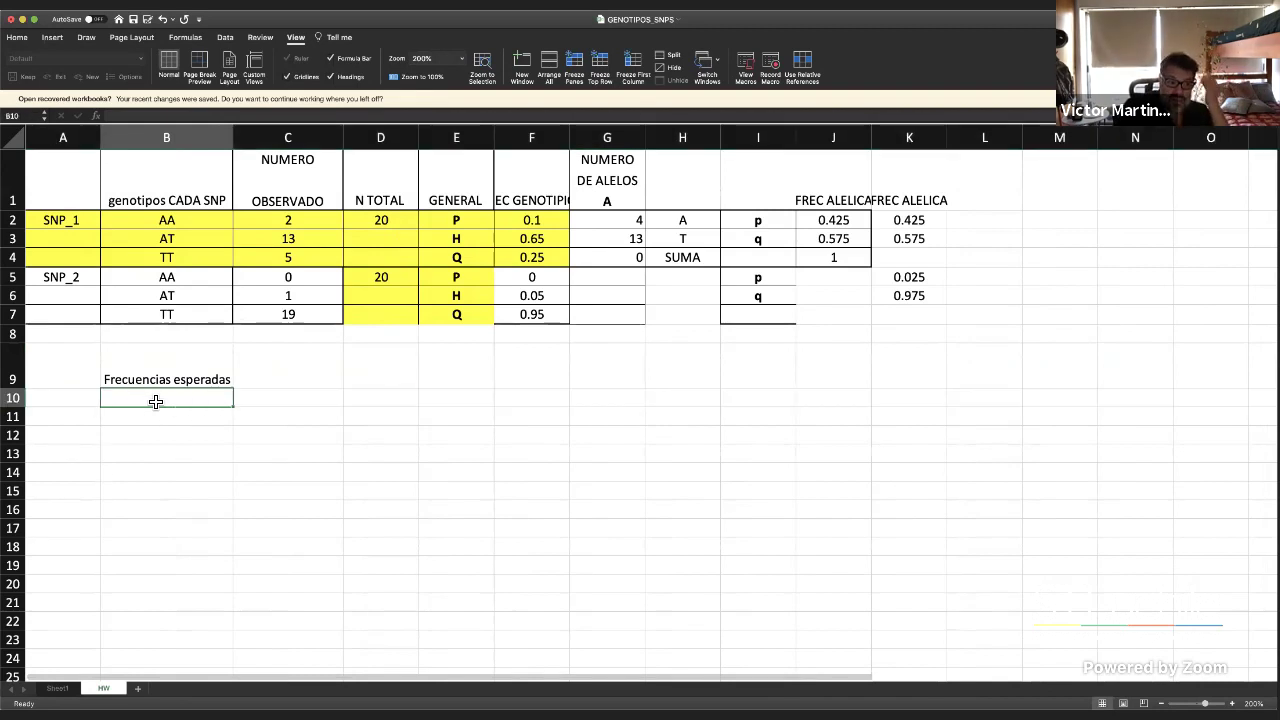
Copy the SNP_1 label and its genotypes AA, AT and TT from A2:B4 to A10:B12 under the expected frequencies heading
left_click_drag(205, 220, 219, 252)
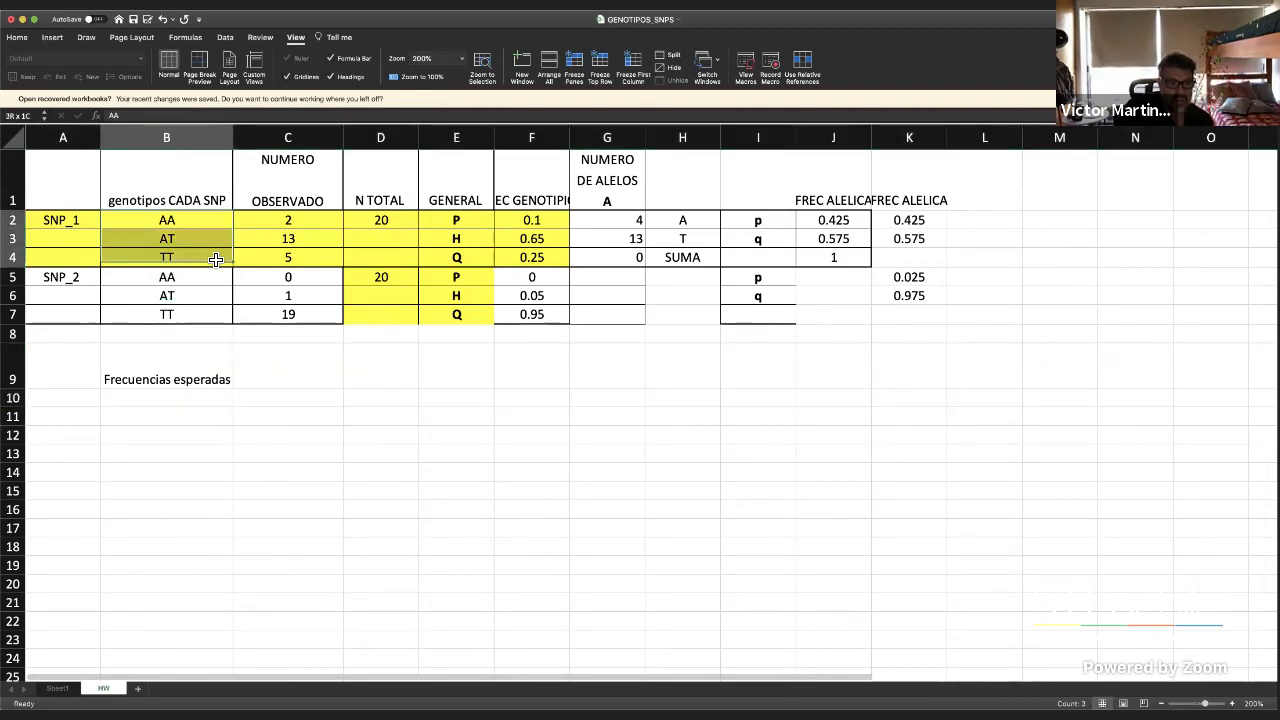
left_click(214, 257)
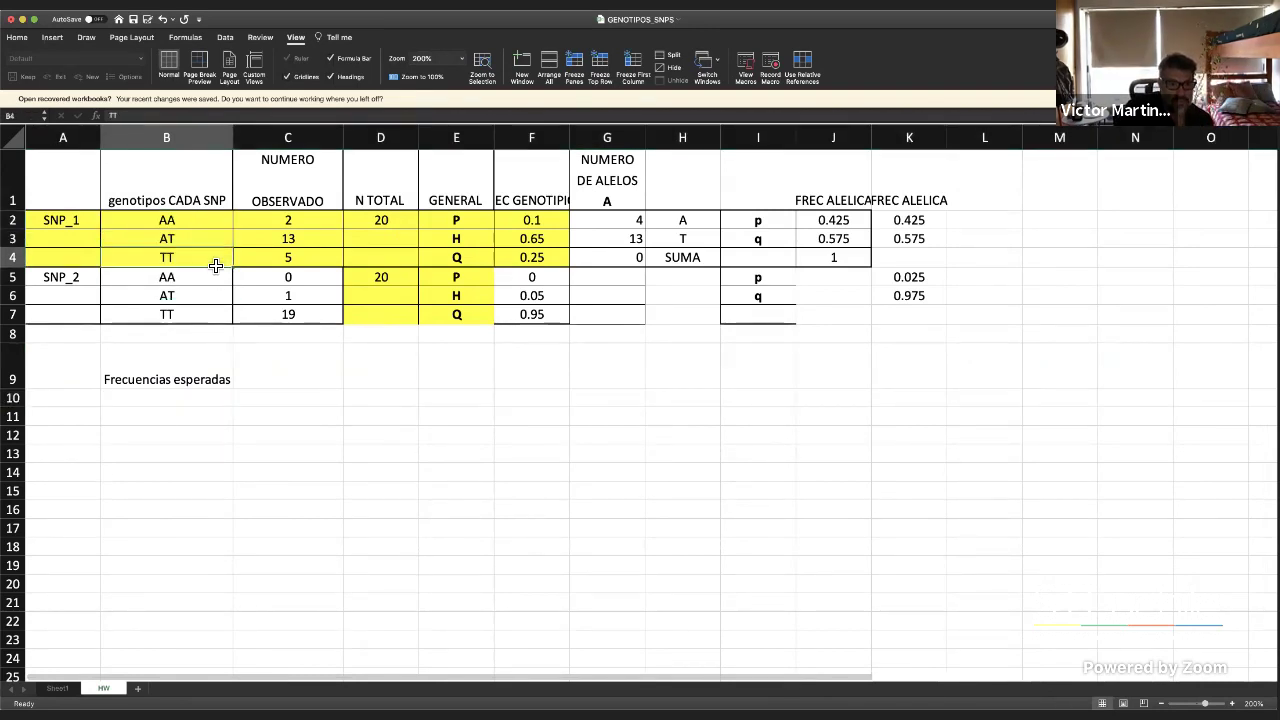
left_click(23, 224, "shift")
right_click(136, 217)
left_click(137, 231)
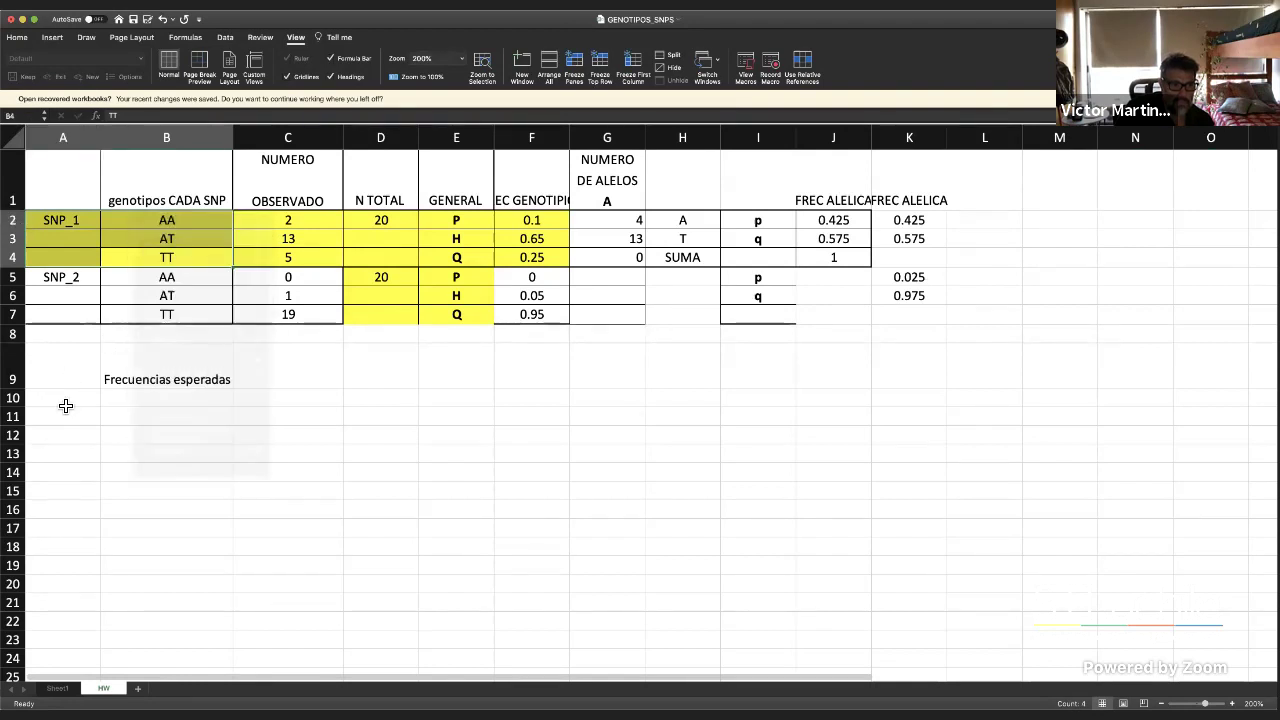
right_click(62, 400)
left_click(88, 425)
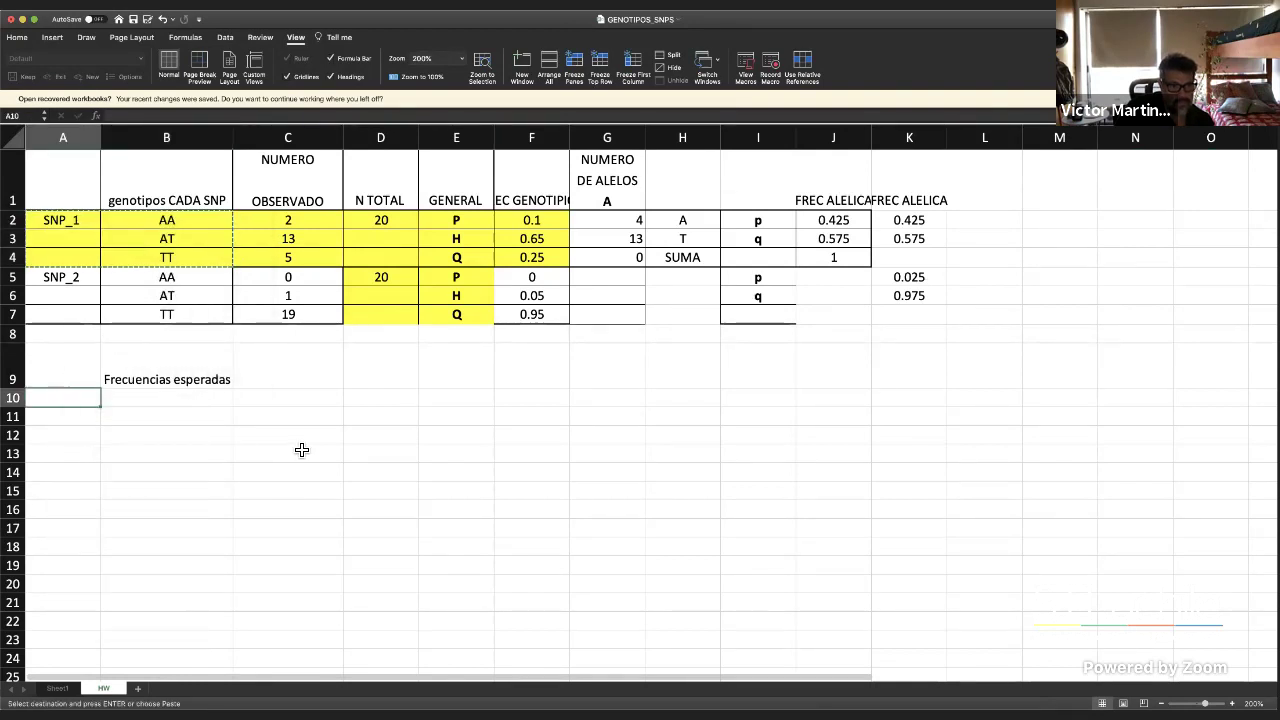
left_click(300, 449)
left_click_drag(245, 390, 220, 393)
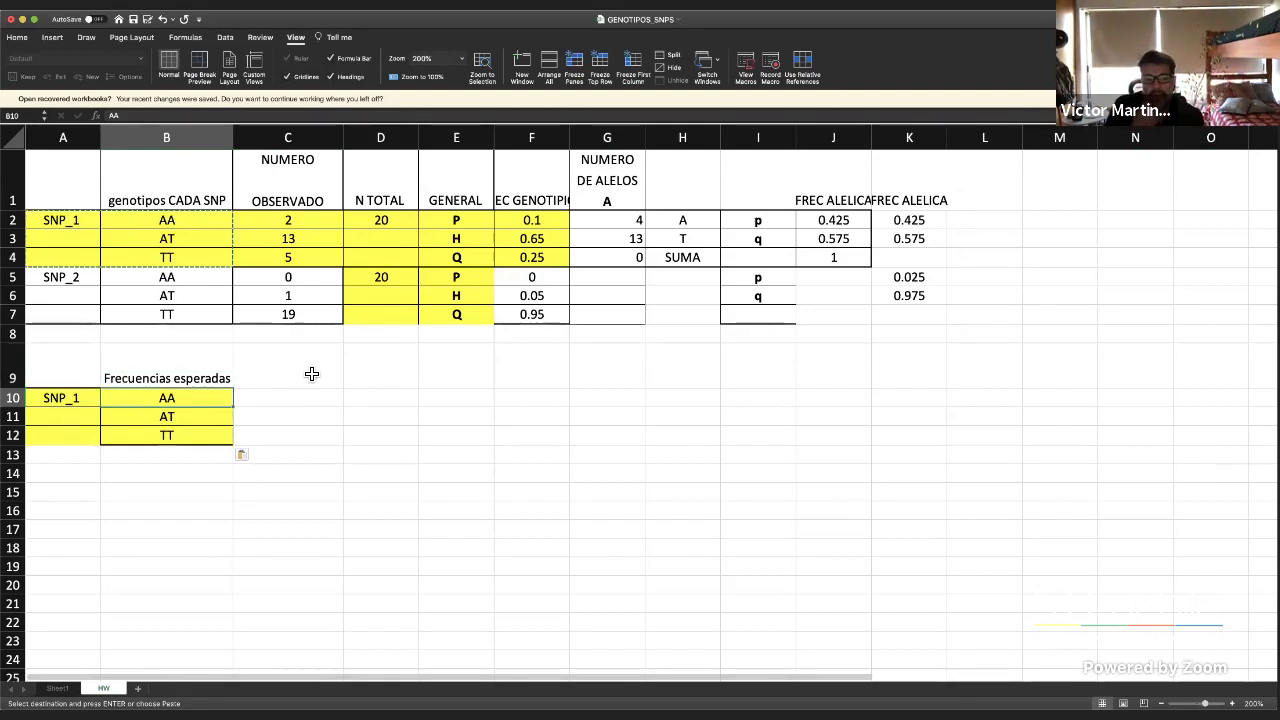
Label the expected frequency terms beside the copied genotypes: p2 in C10, 2pq in C11 and q2 in C12
left_click(296, 396)
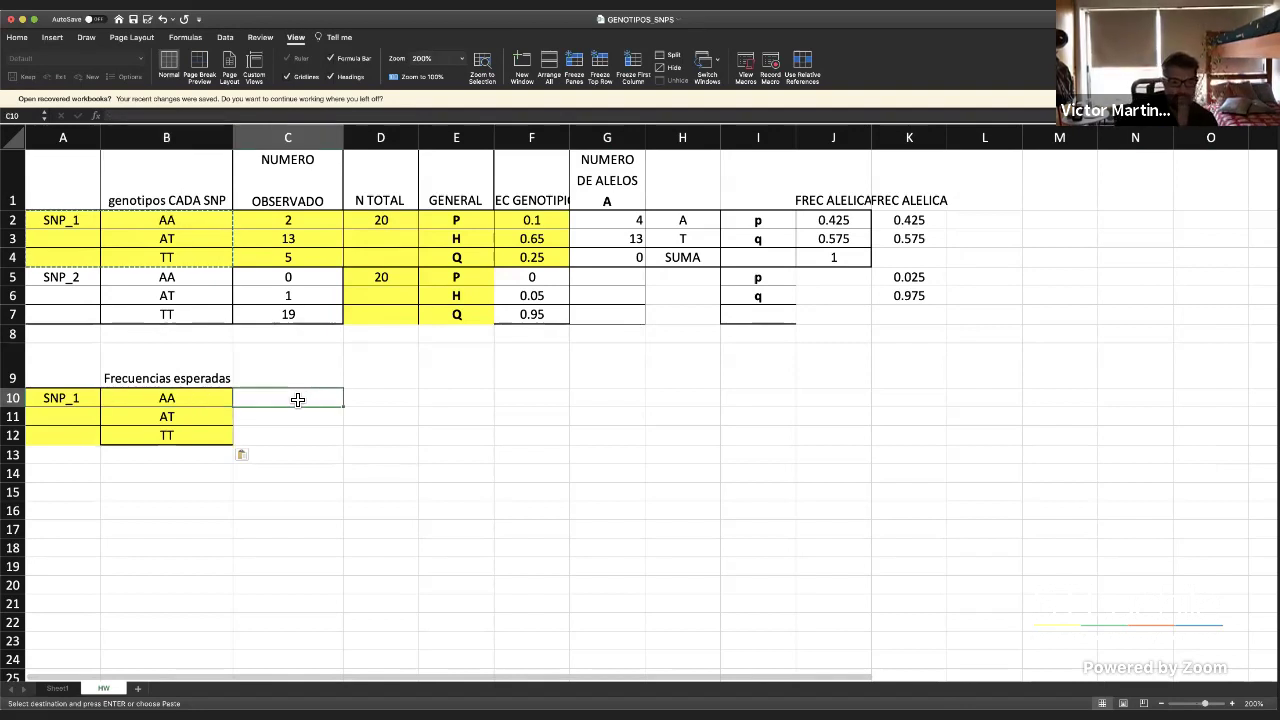
type("p2")
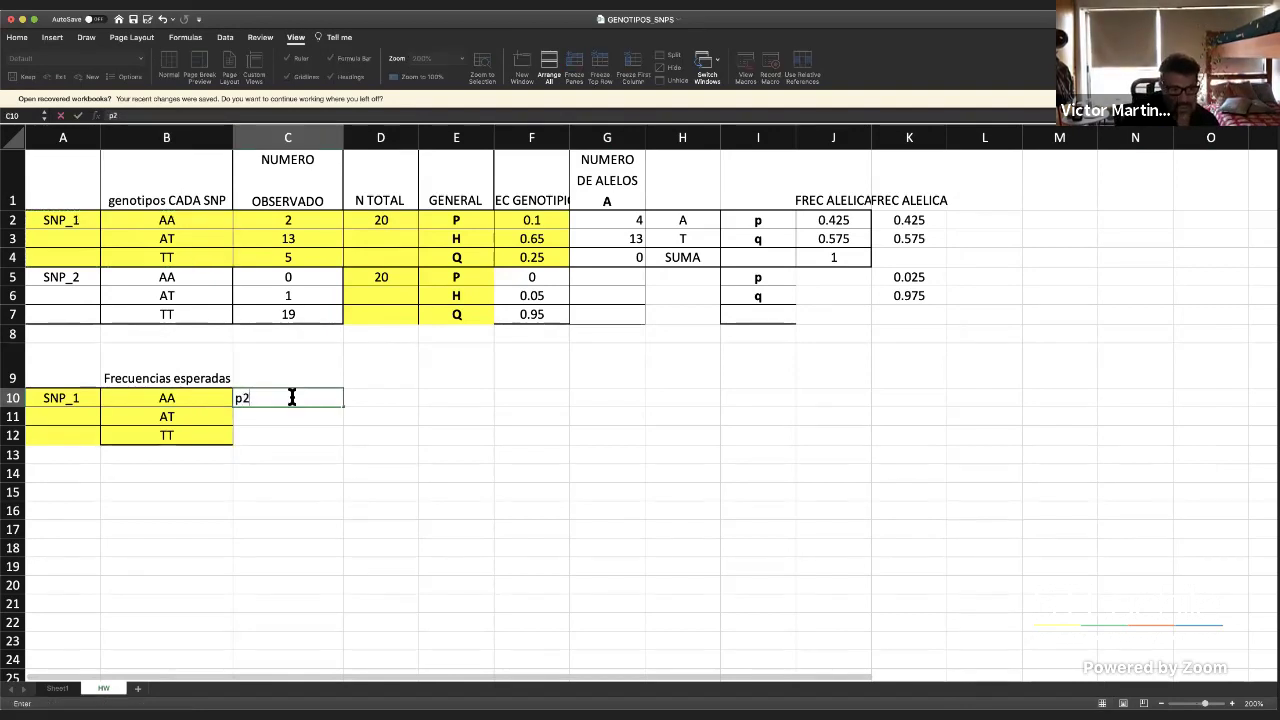
key("Return")
type("2p")
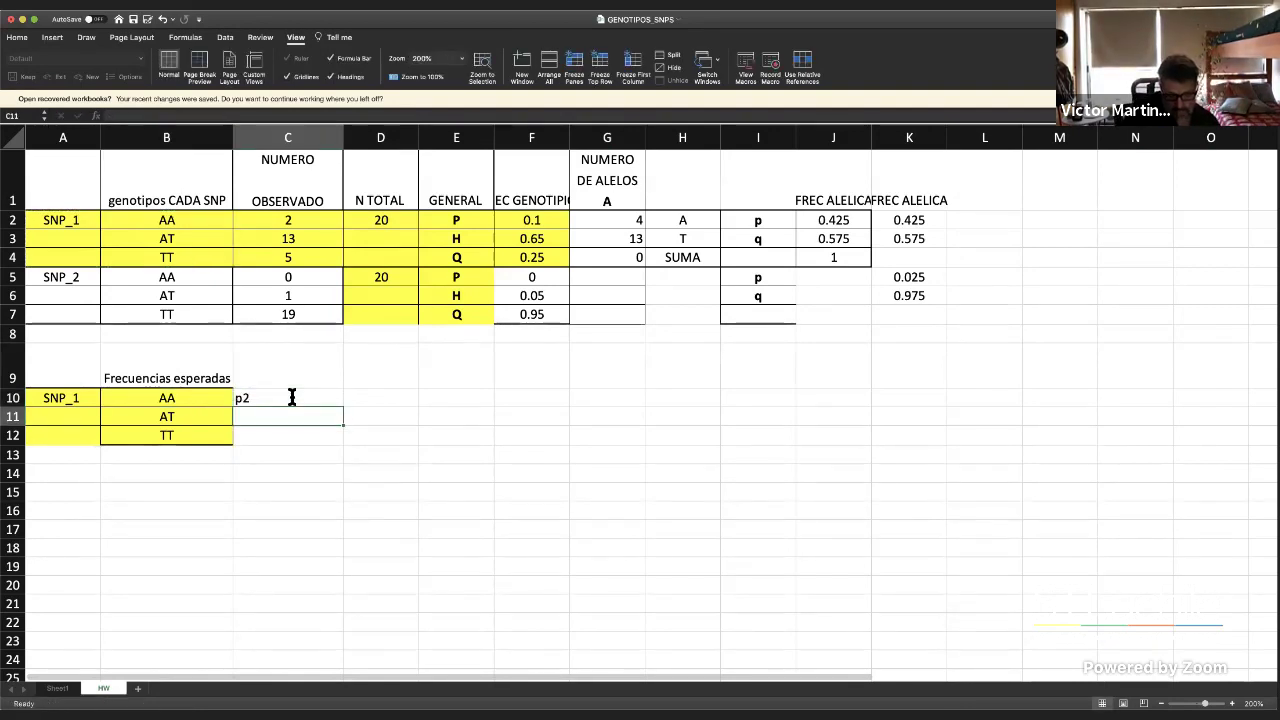
type("q")
key("Return")
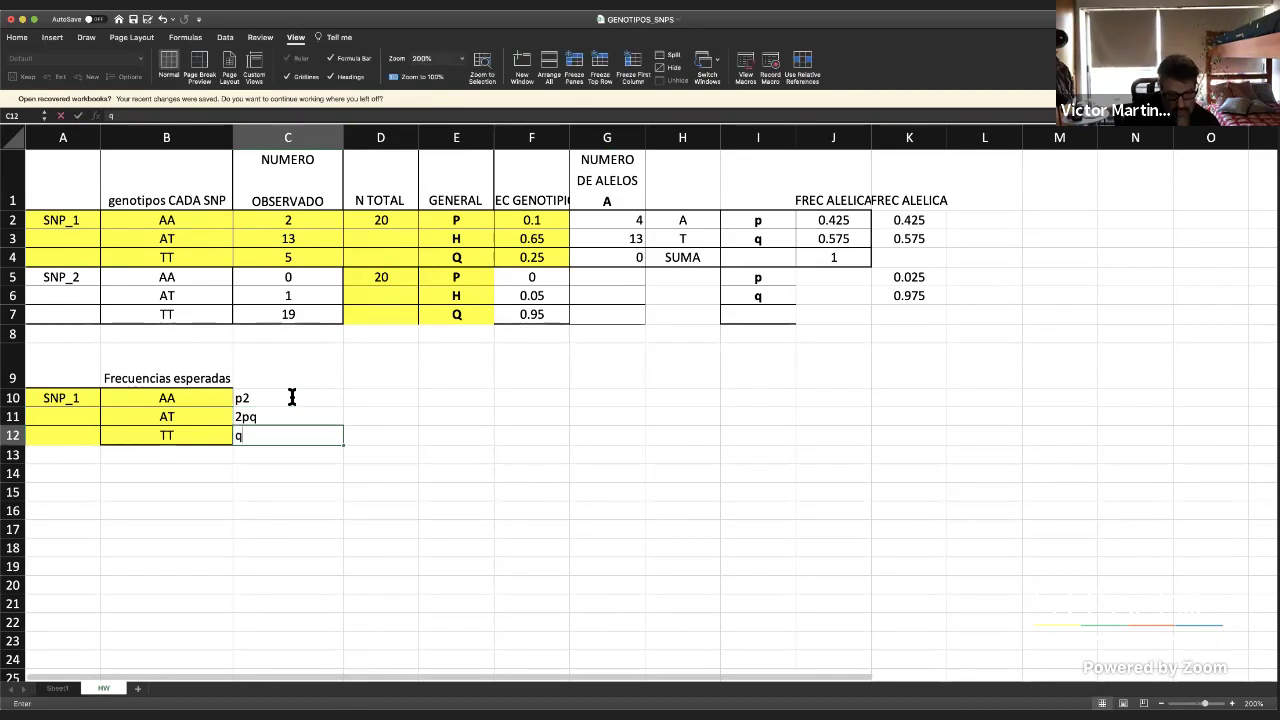
type("q3")
key("BackSpace")
type("2")
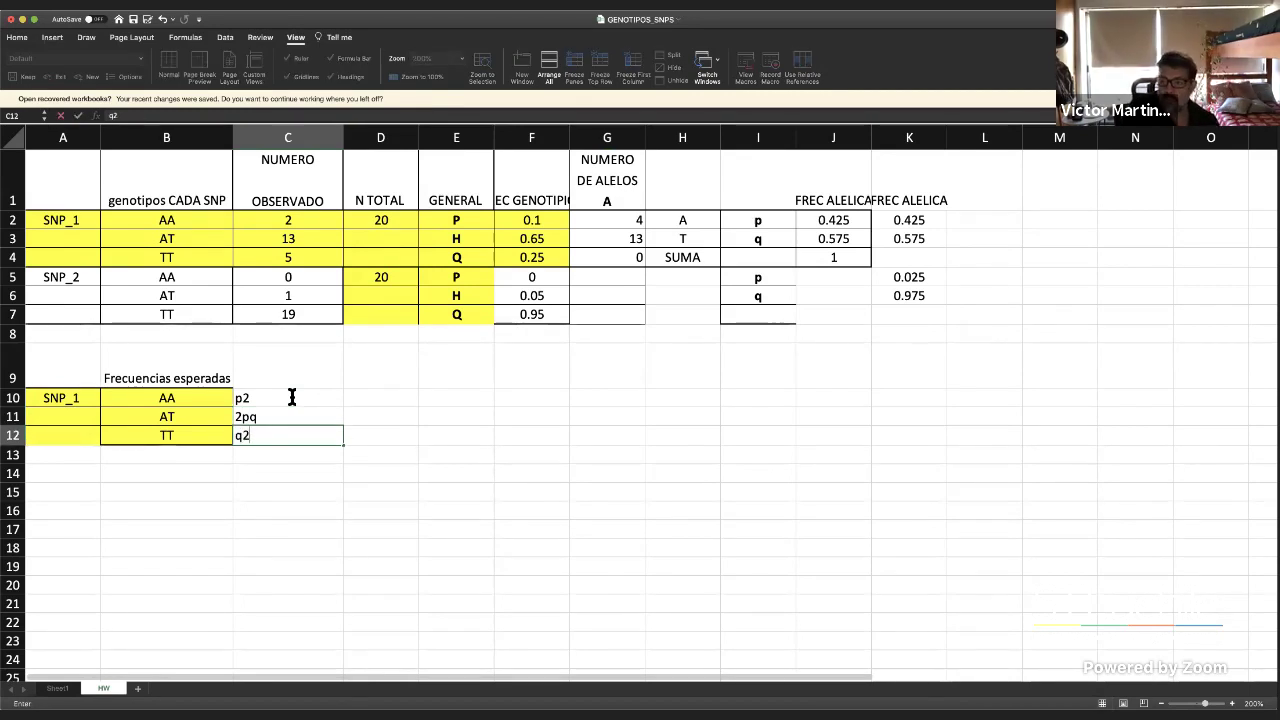
key("Tab")
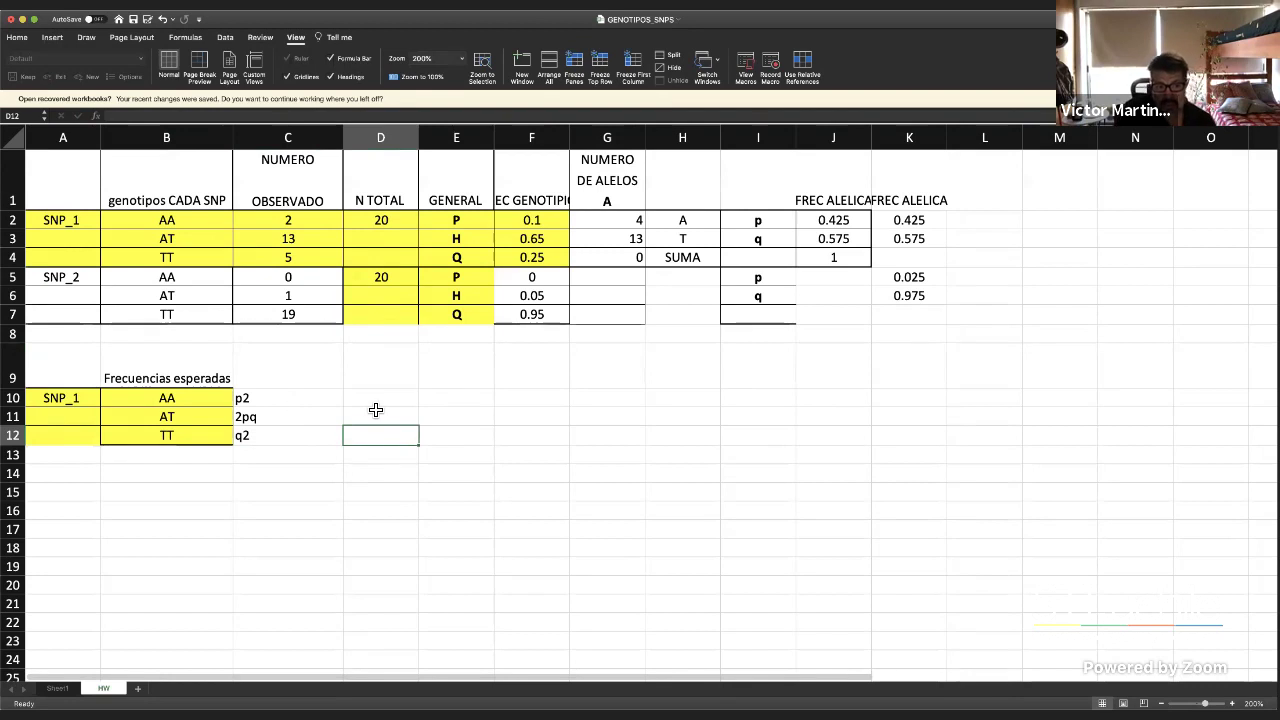
Calculate the expected AA frequency for SNP_1 in D10 with the formula =J2^2
key("Up")
key("Up")
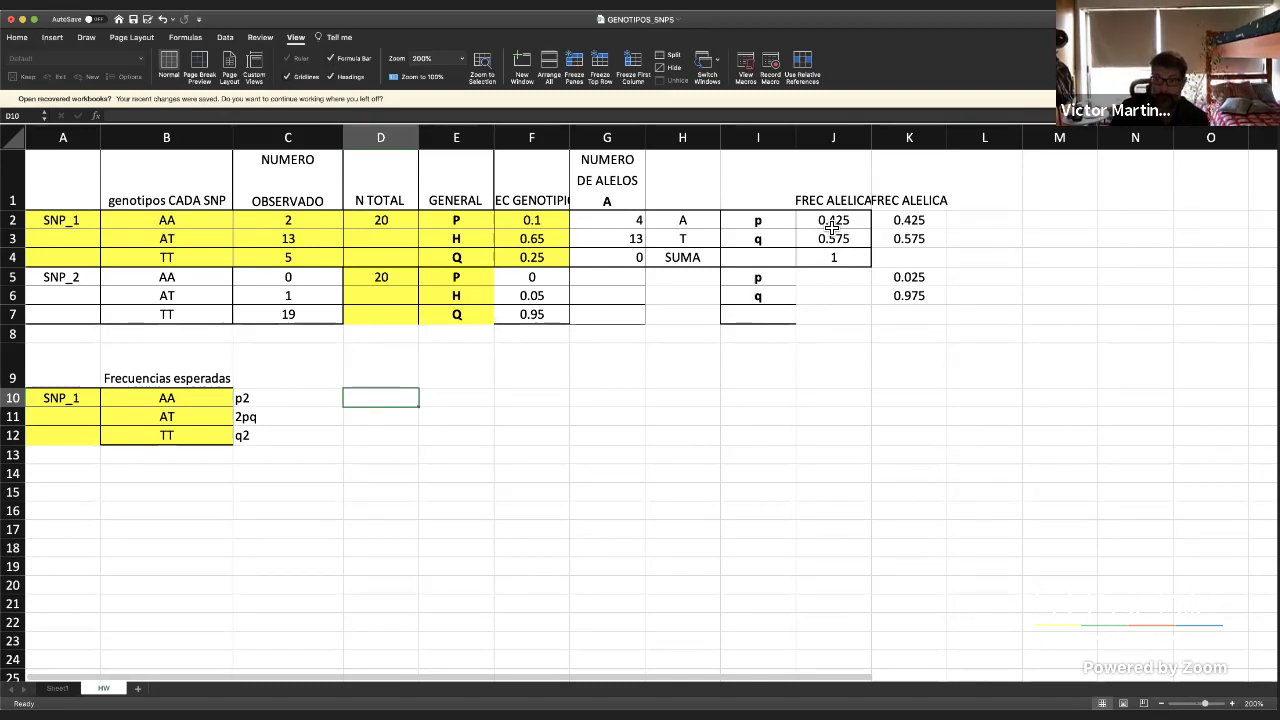
scroll(387, 248, "down", 1)
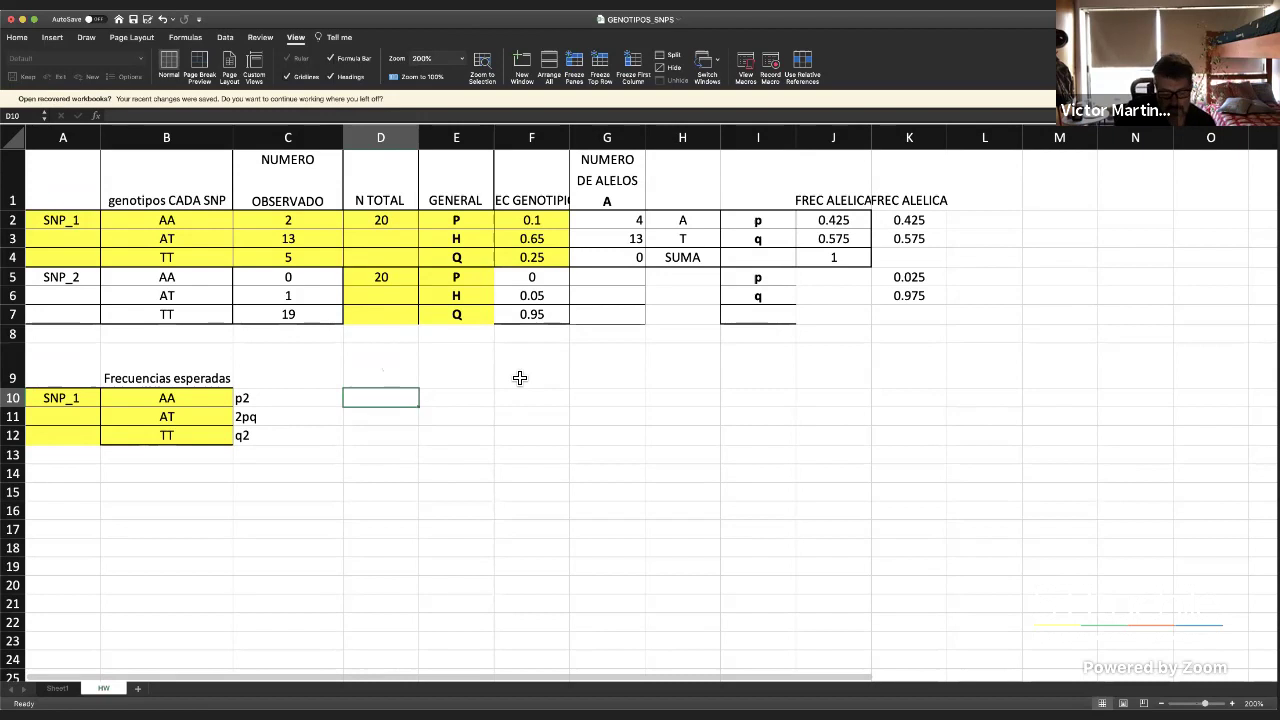
type("=")
key("Up")
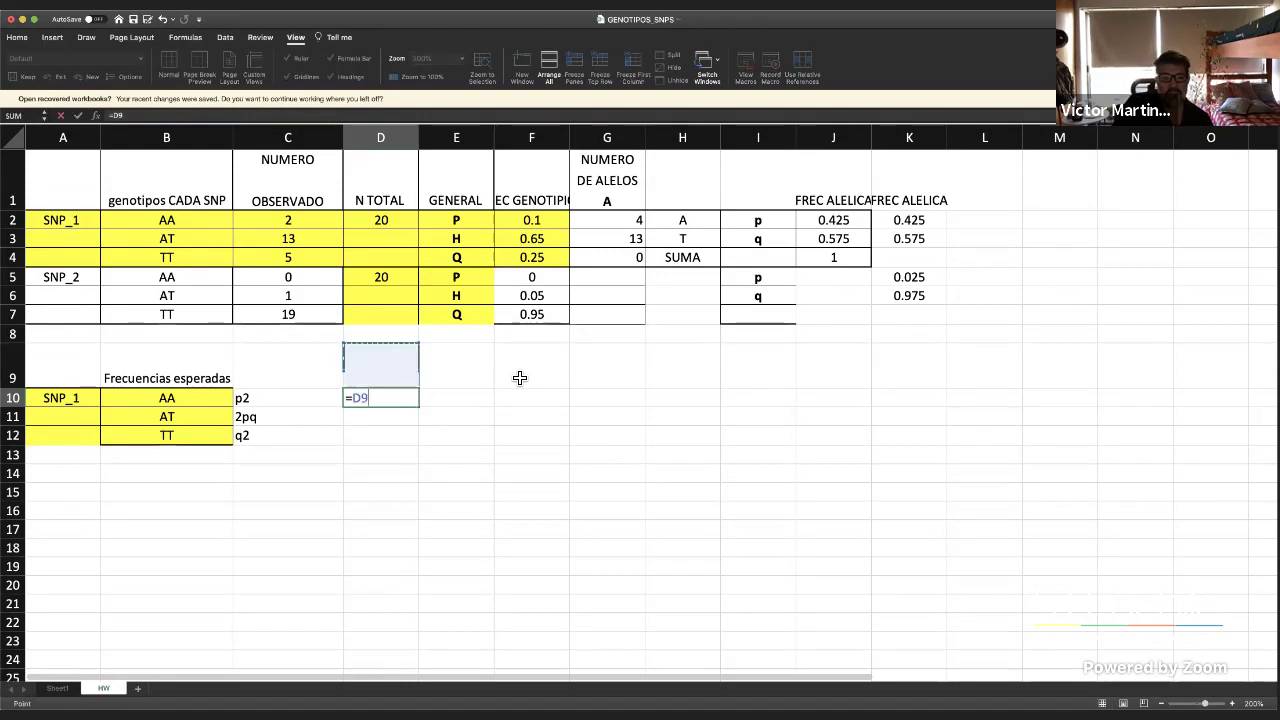
key("Up")
key("Up")
key("Up")
key("Up")
key("Up")
key("Up")
key("Up")
key("Right")
key("Right")
key("Right")
key("Right")
key("Right")
key("Right")
key("Right")
key("Right")
key("Right")
key("Left")
key("Left")
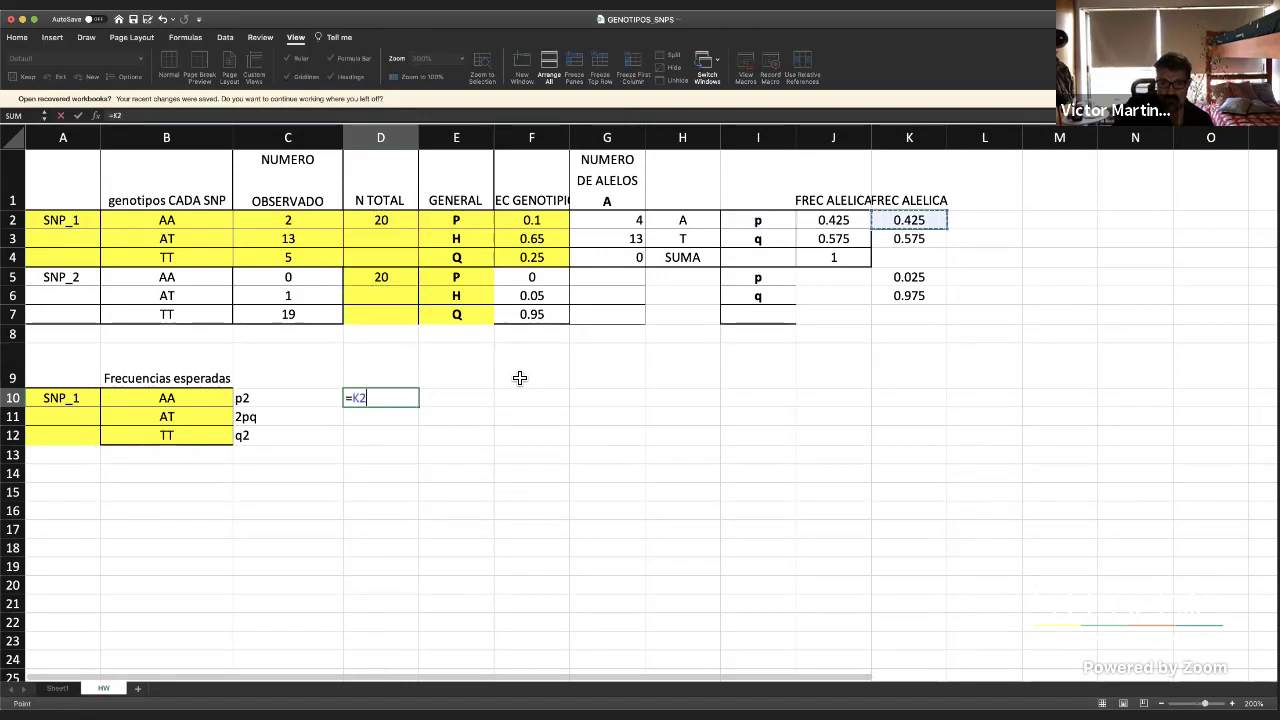
key("Left")
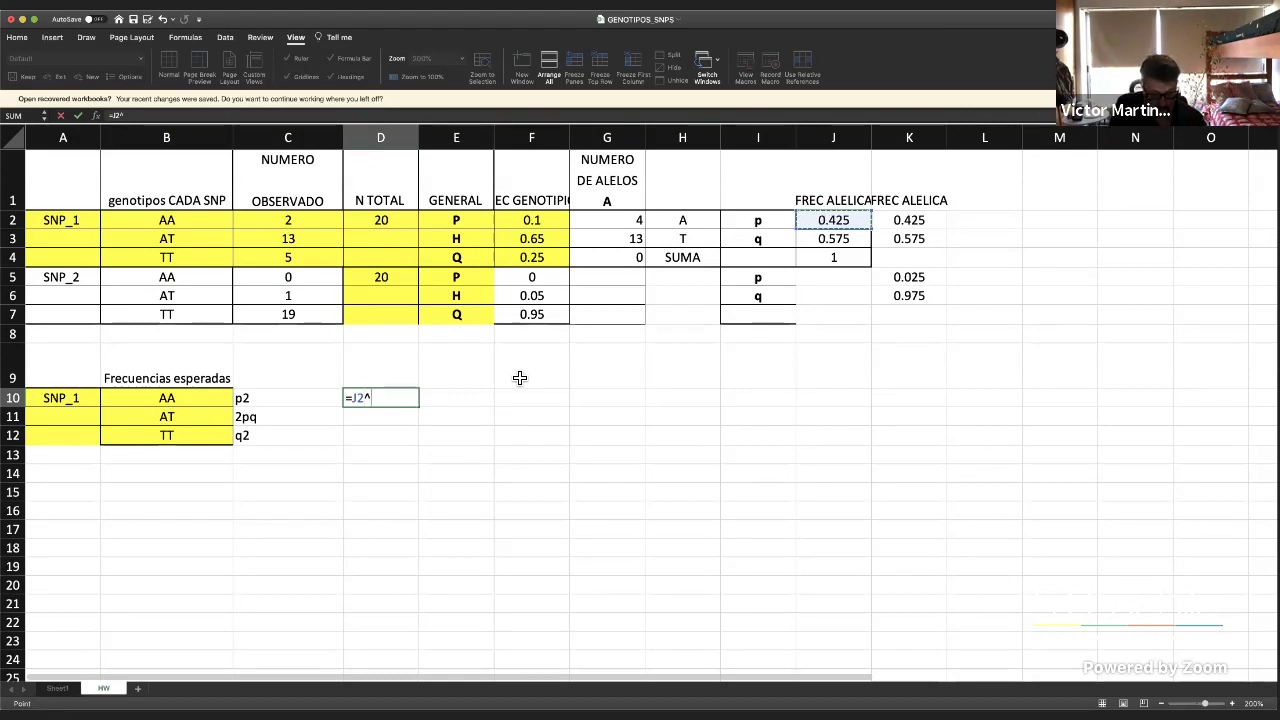
type("^2")
key("Return")
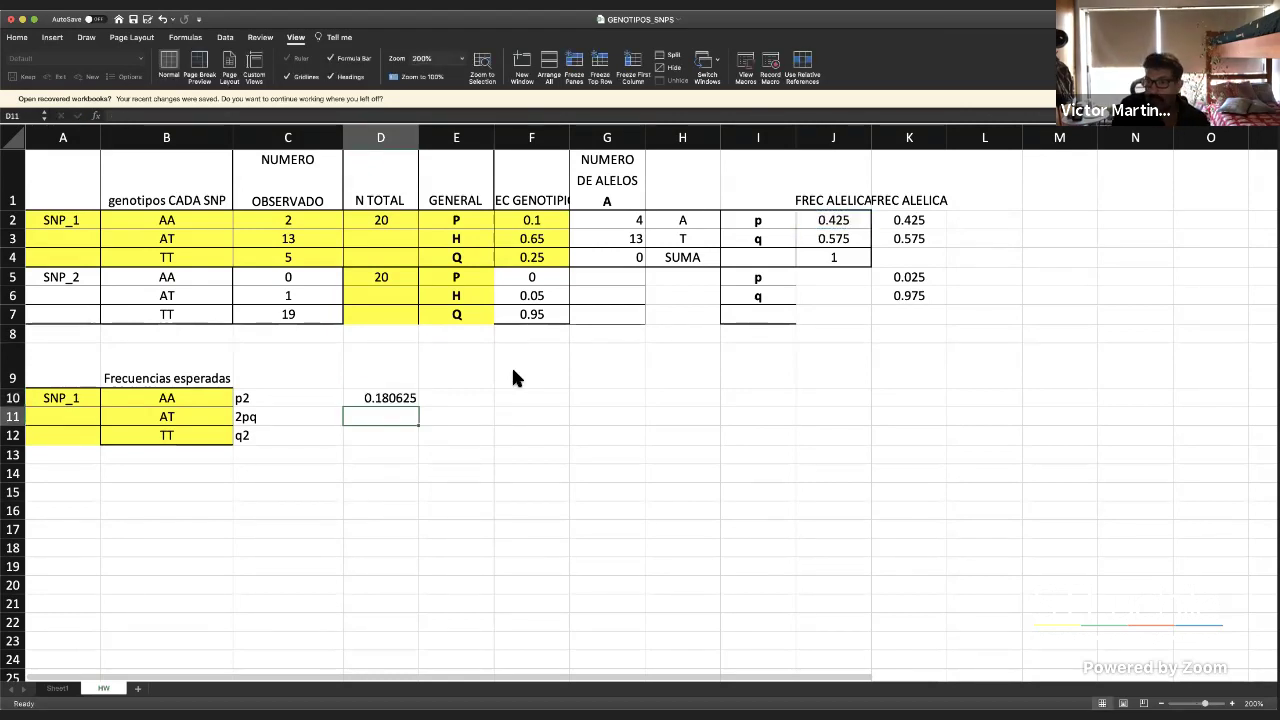
Calculate the expected AT frequency for SNP_1 in D11 with the formula =2*J2*J3
type("=2*")
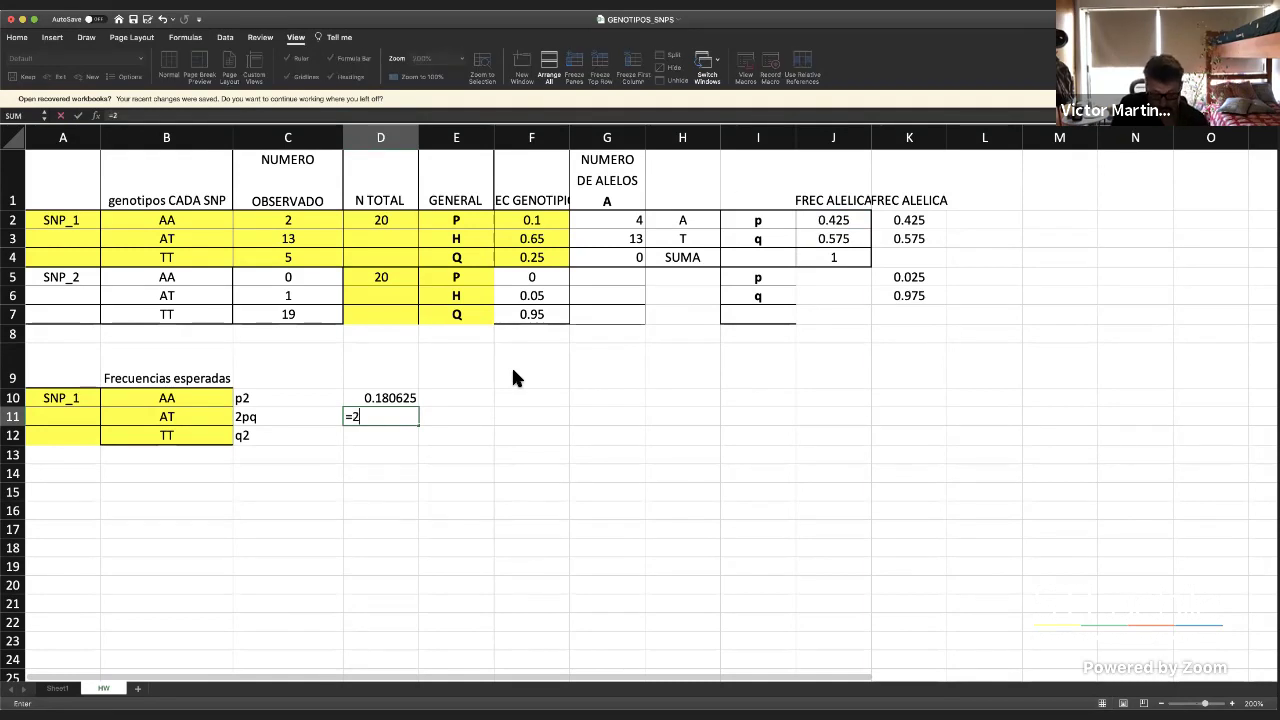
left_click(845, 232)
left_click_drag(845, 232, 845, 229)
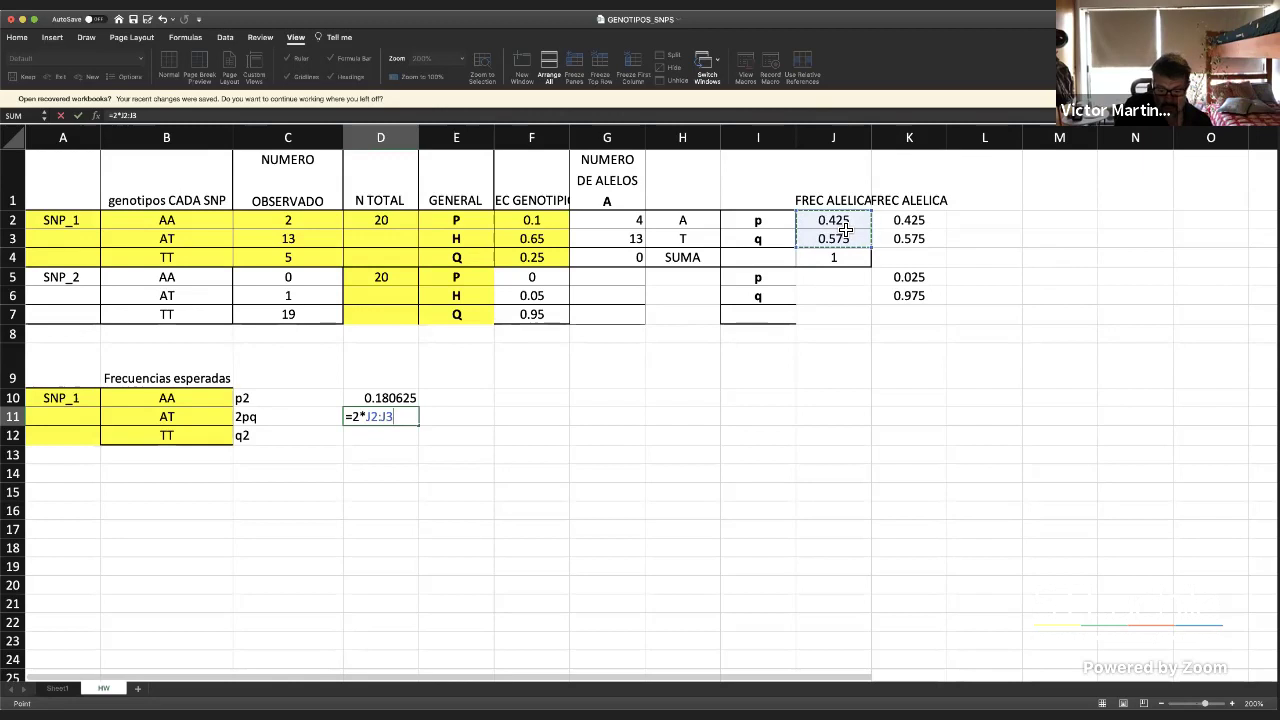
key("BackSpace")
key("BackSpace")
key("BackSpace")
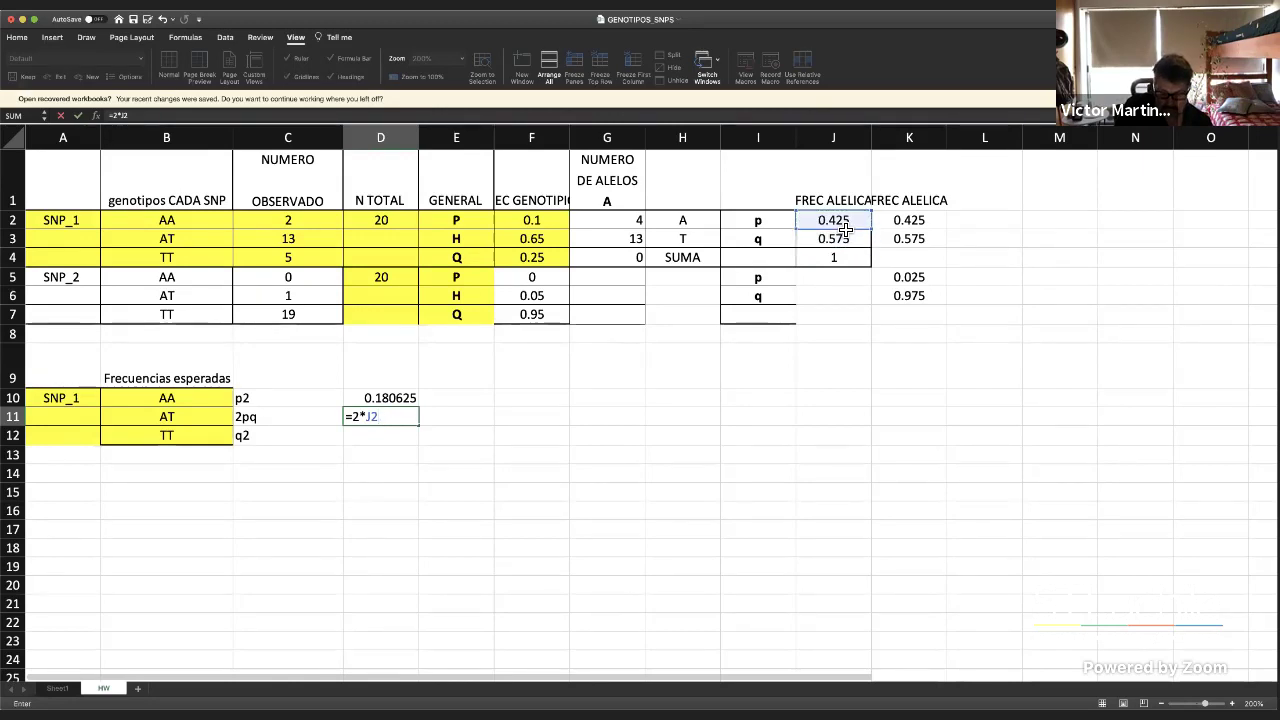
type("*")
left_click(844, 234)
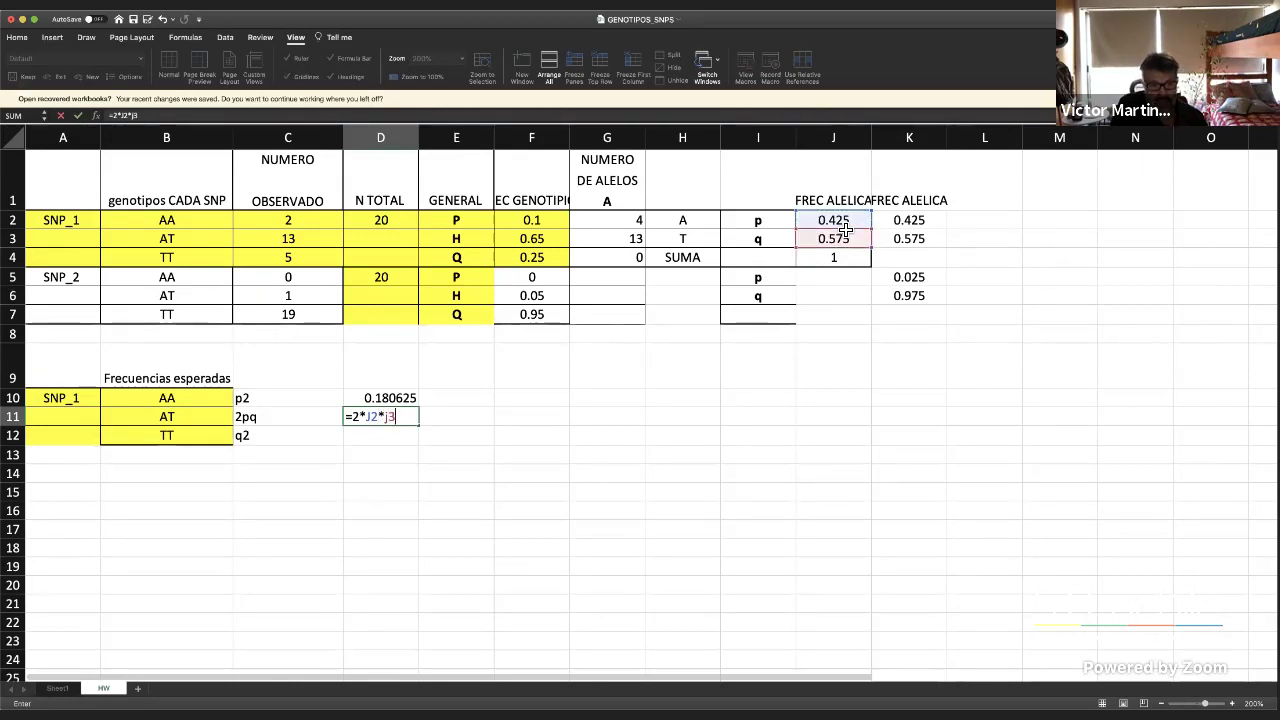
key("Return")
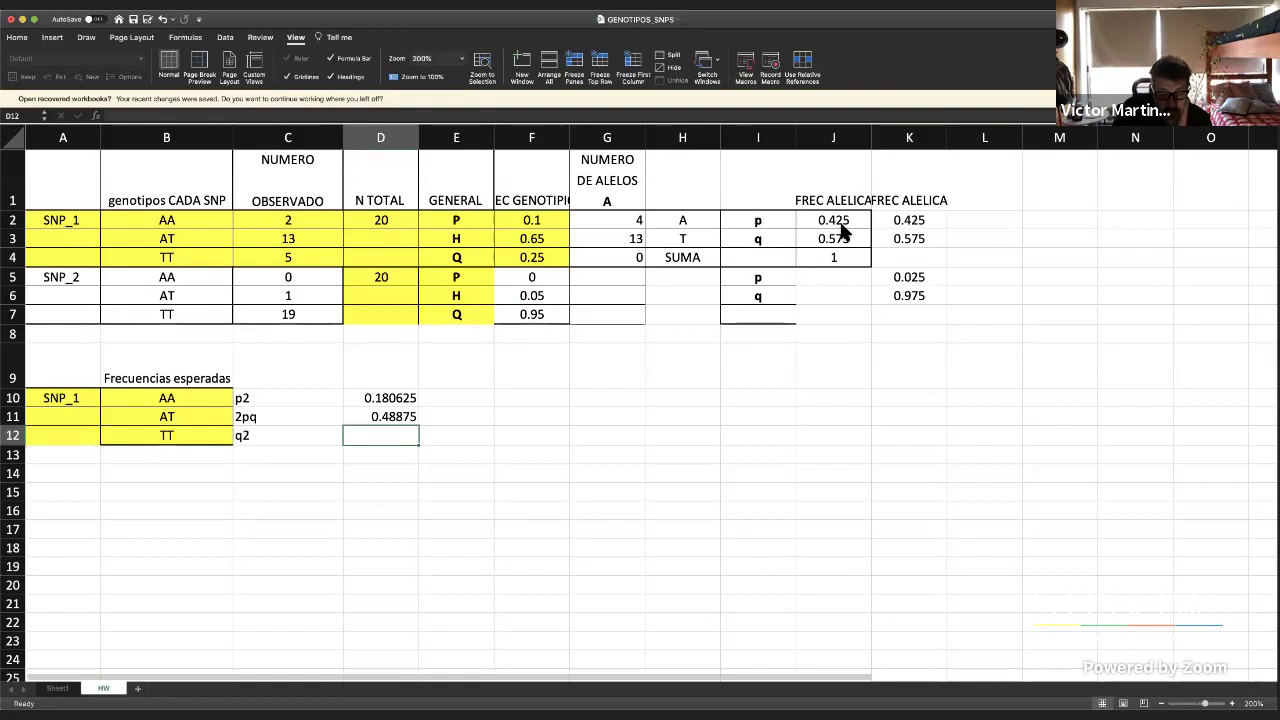
Calculate the expected TT frequency for SNP_1 in D12 with the formula =J3^2
type("=")
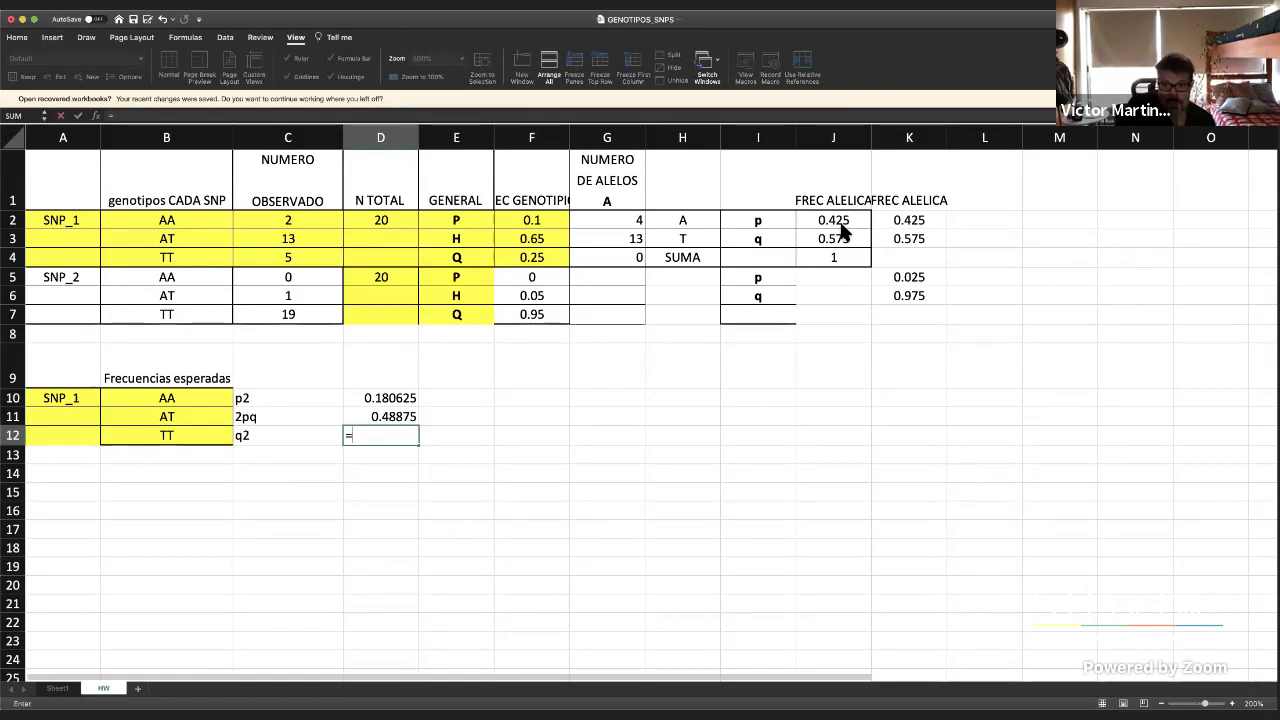
key("Up")
key("Up")
key("Up")
key("Up")
key("Up")
key("Up")
key("Up")
key("Up")
key("Up")
key("Right")
key("Right")
key("Right")
key("Right")
key("Right")
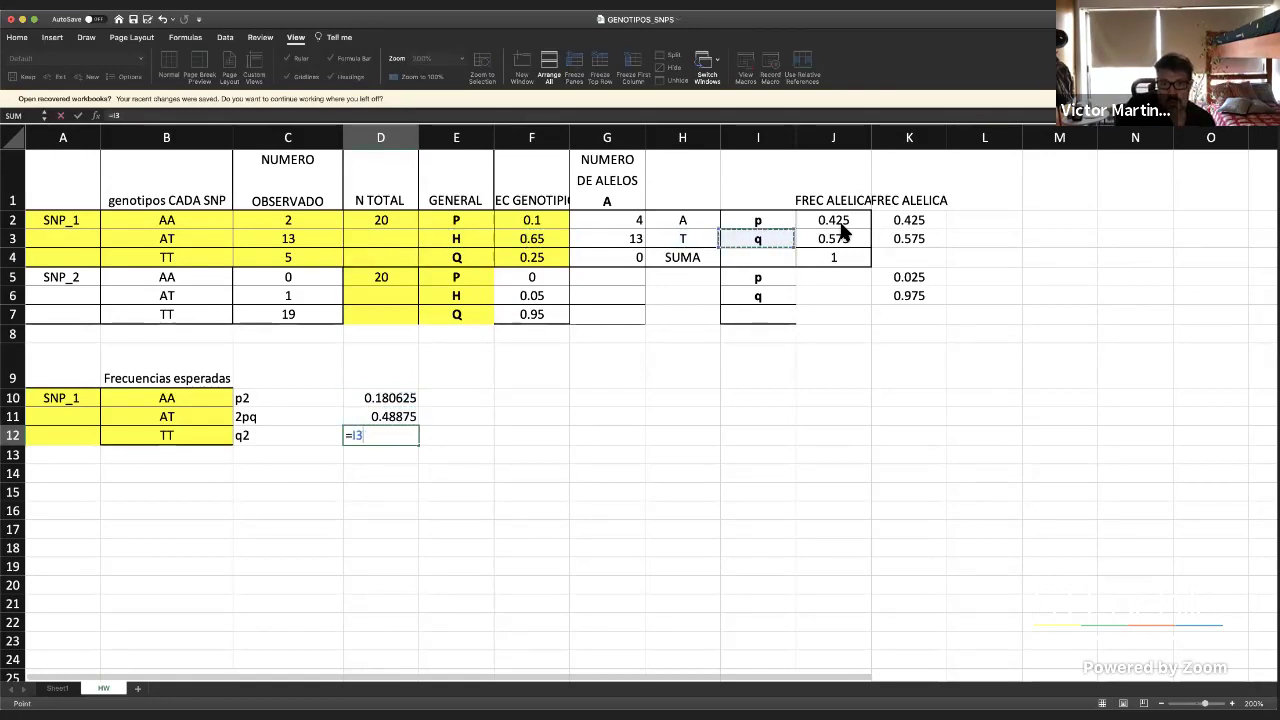
key("Right")
type("^")
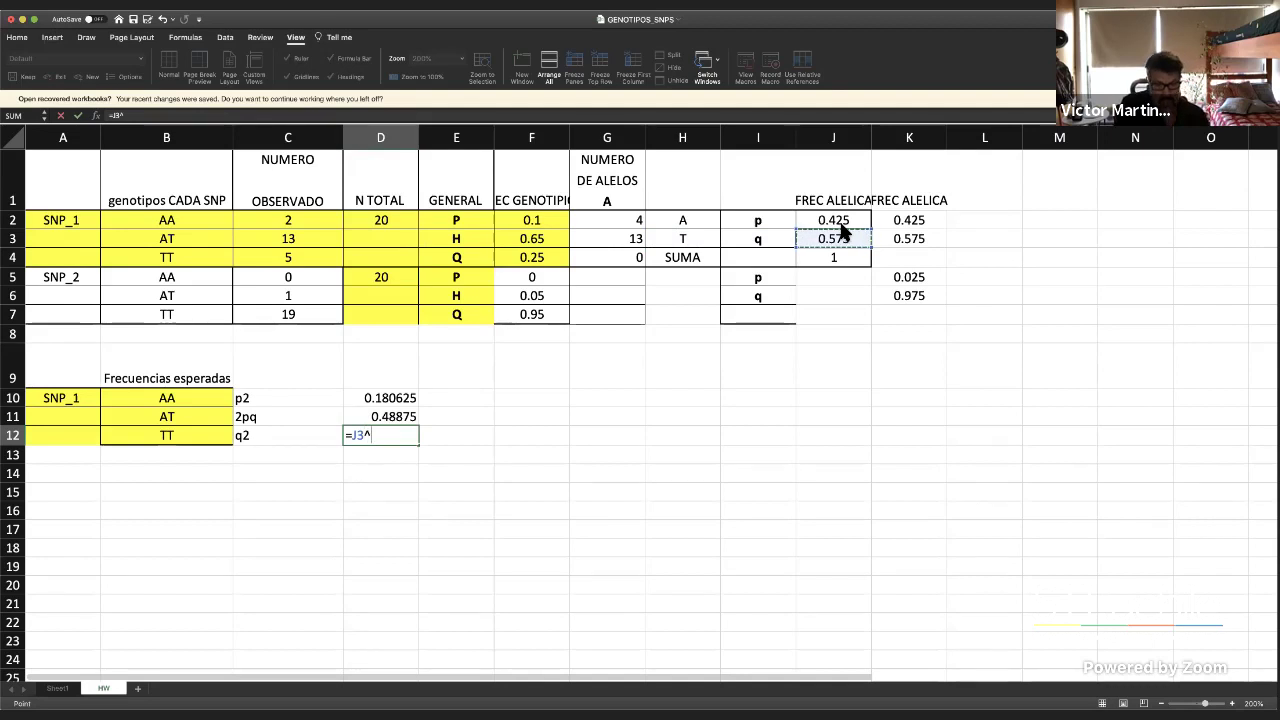
type("2")
key("Return")
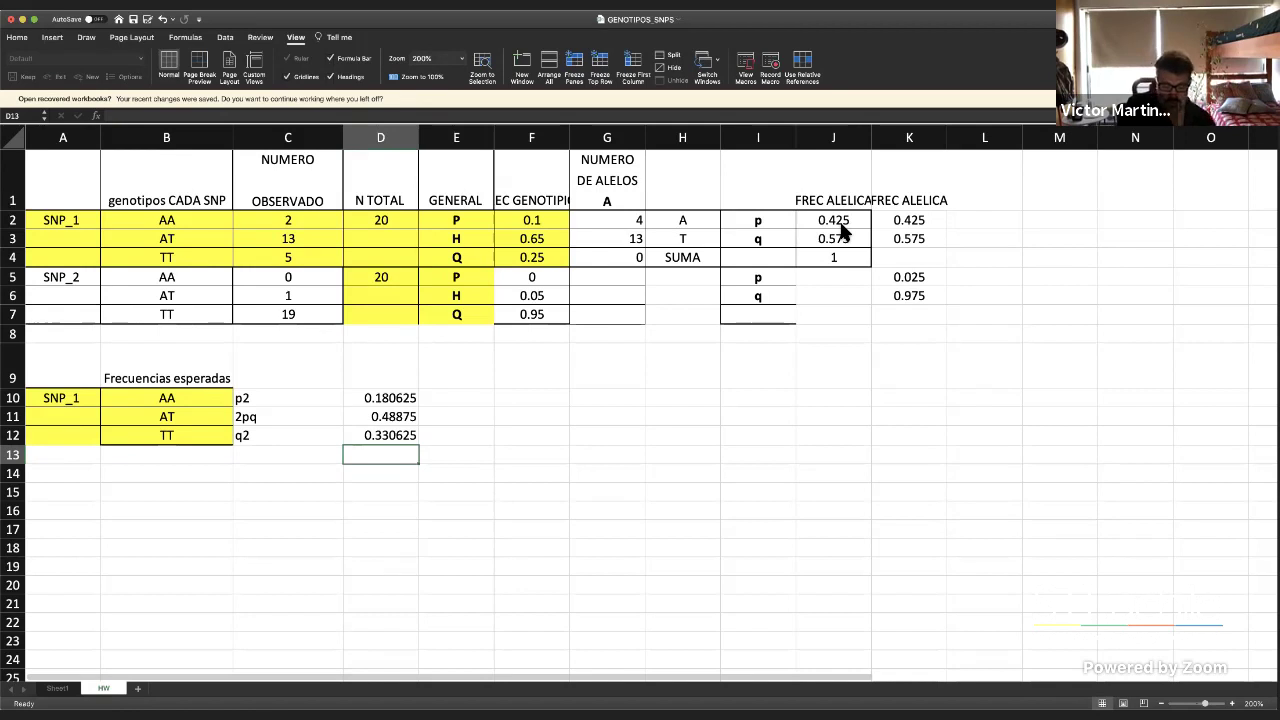
Total the expected frequencies in D13 with =SUM(D10:D12) and narrow column C slightly
type("=sum(")
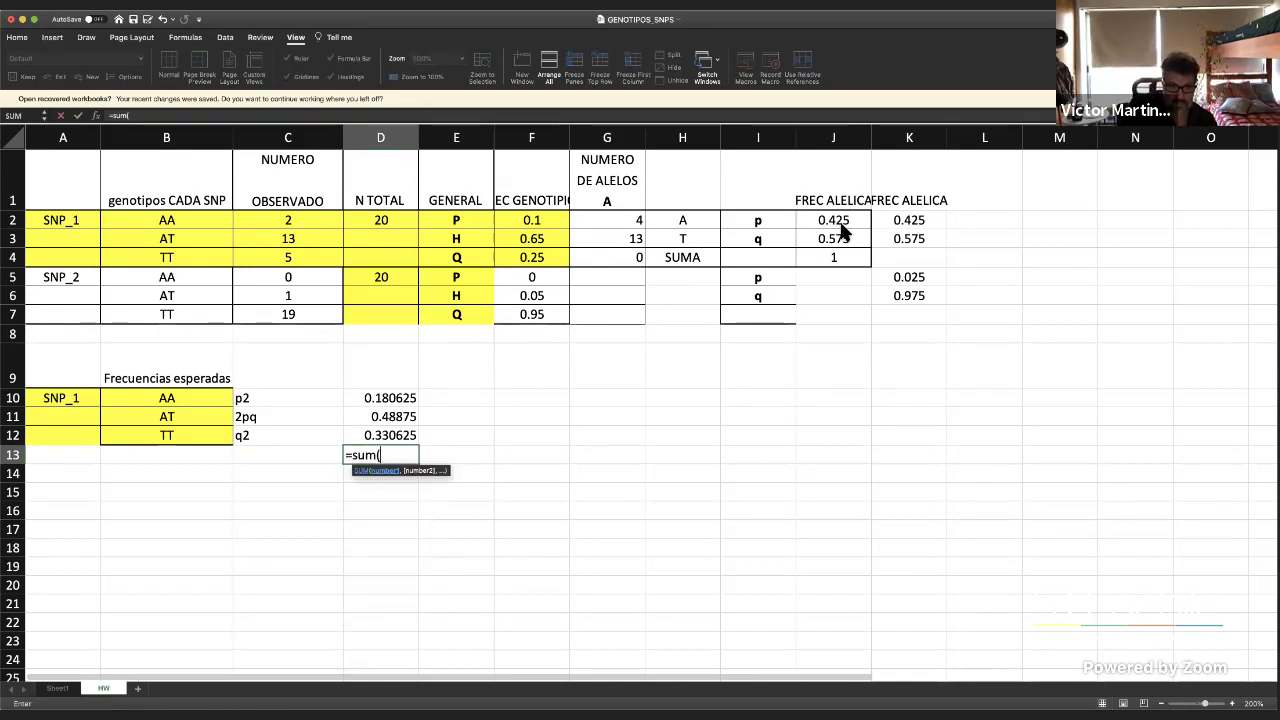
key("Up")
key("shift+Up")
key("shift+Up")
type(")")
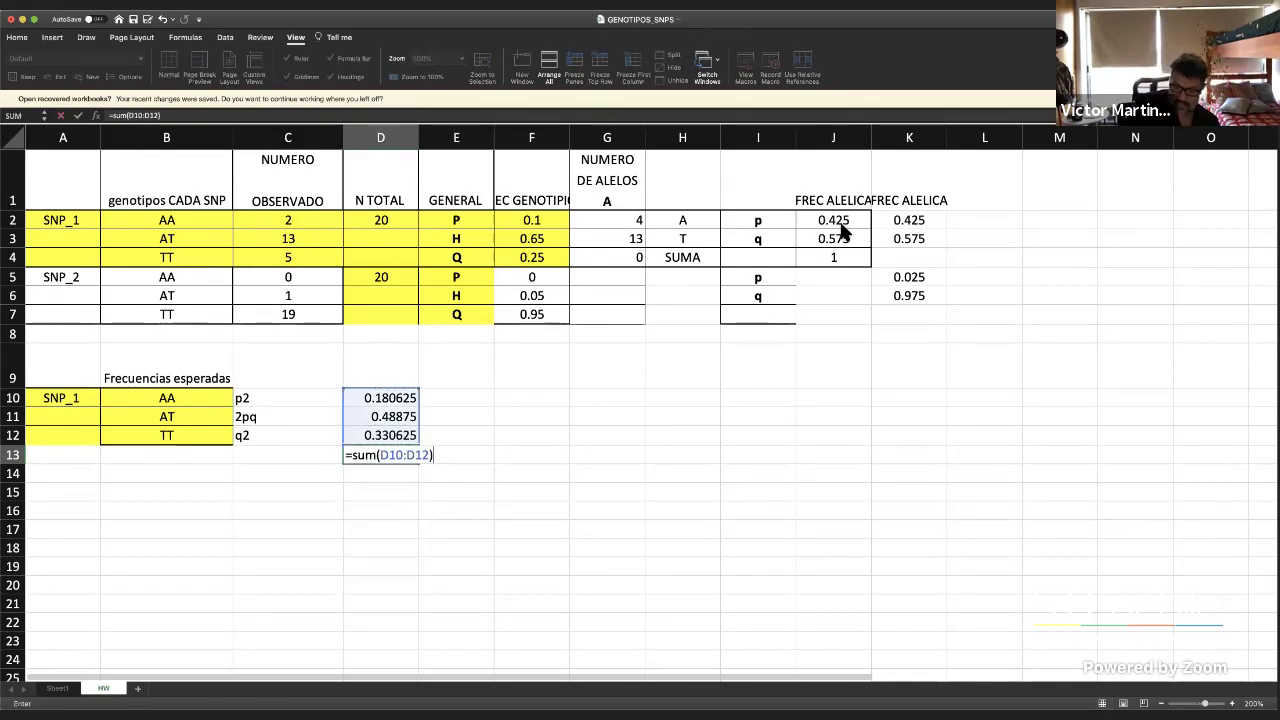
key("Return")
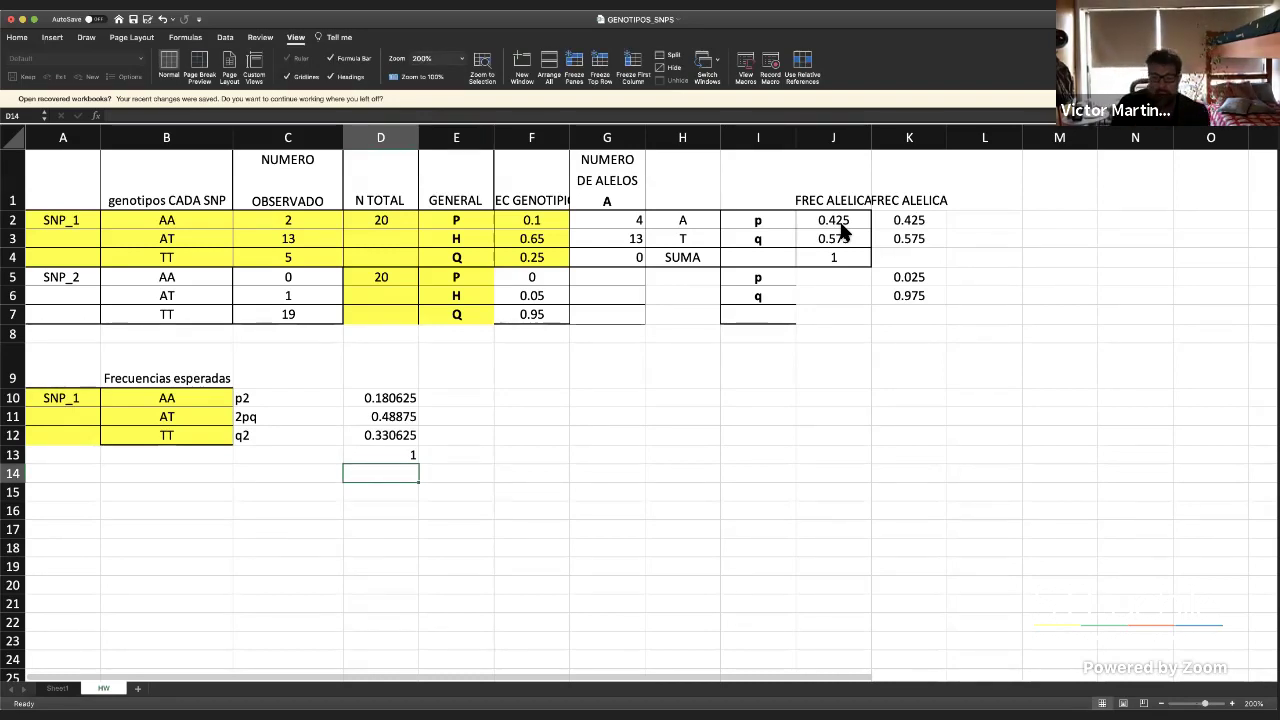
left_click_drag(350, 146, 325, 146)
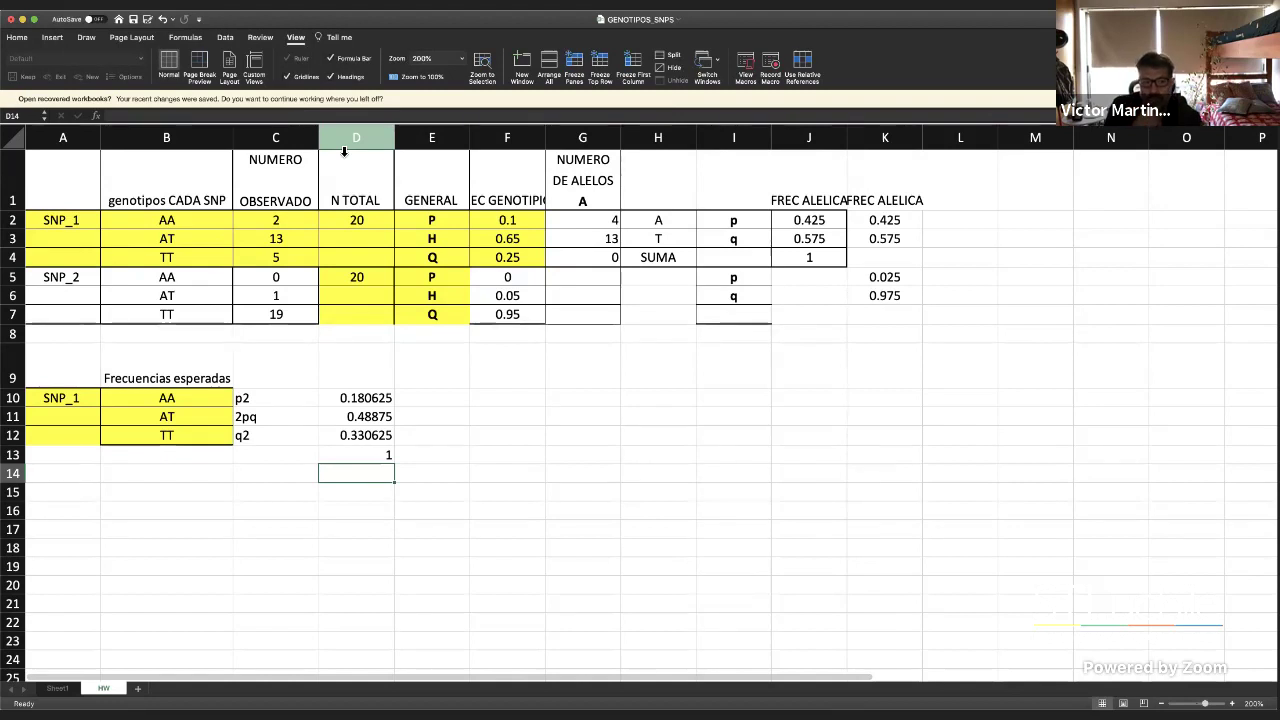
left_click(430, 368)
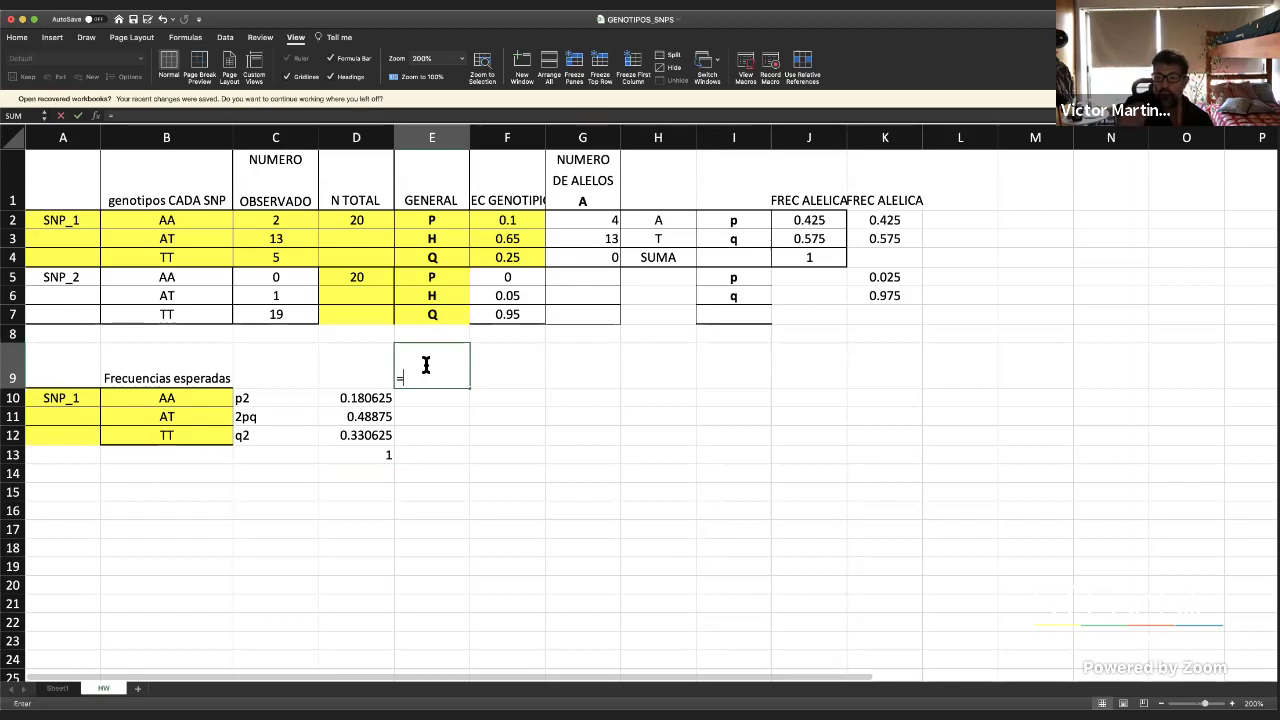
type("=")
key("Down")
key("Left")
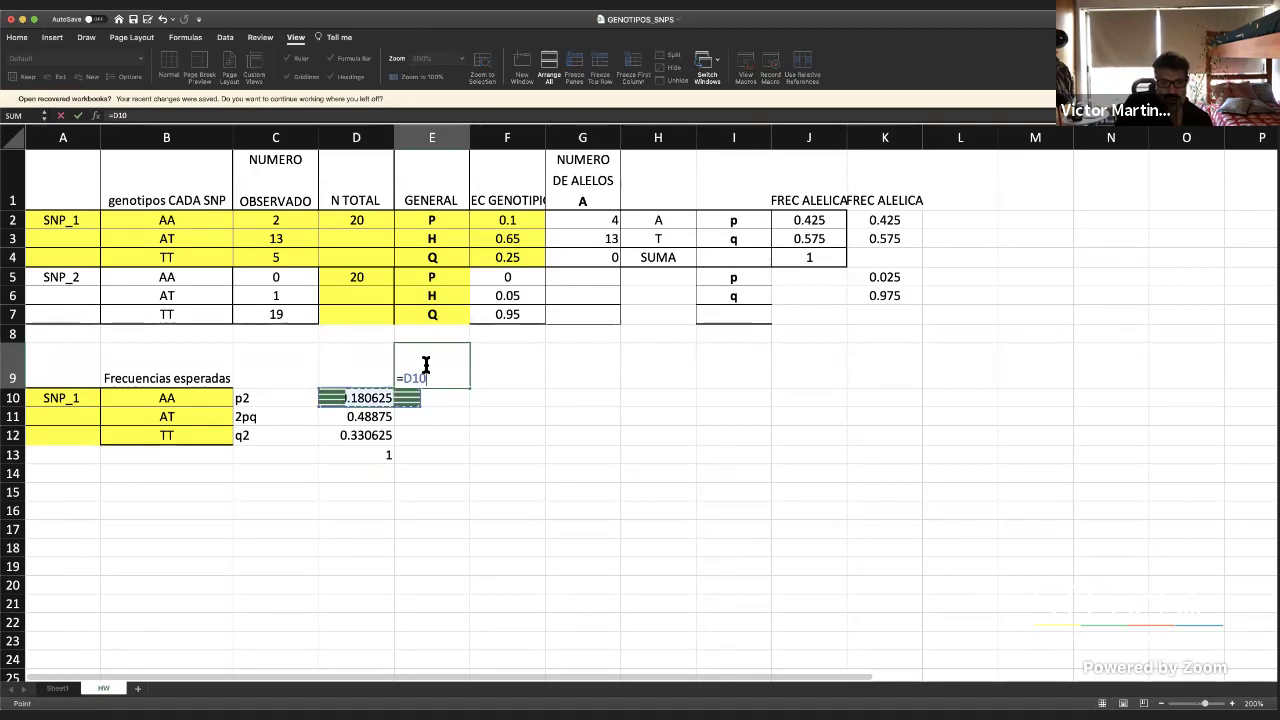
type("*")
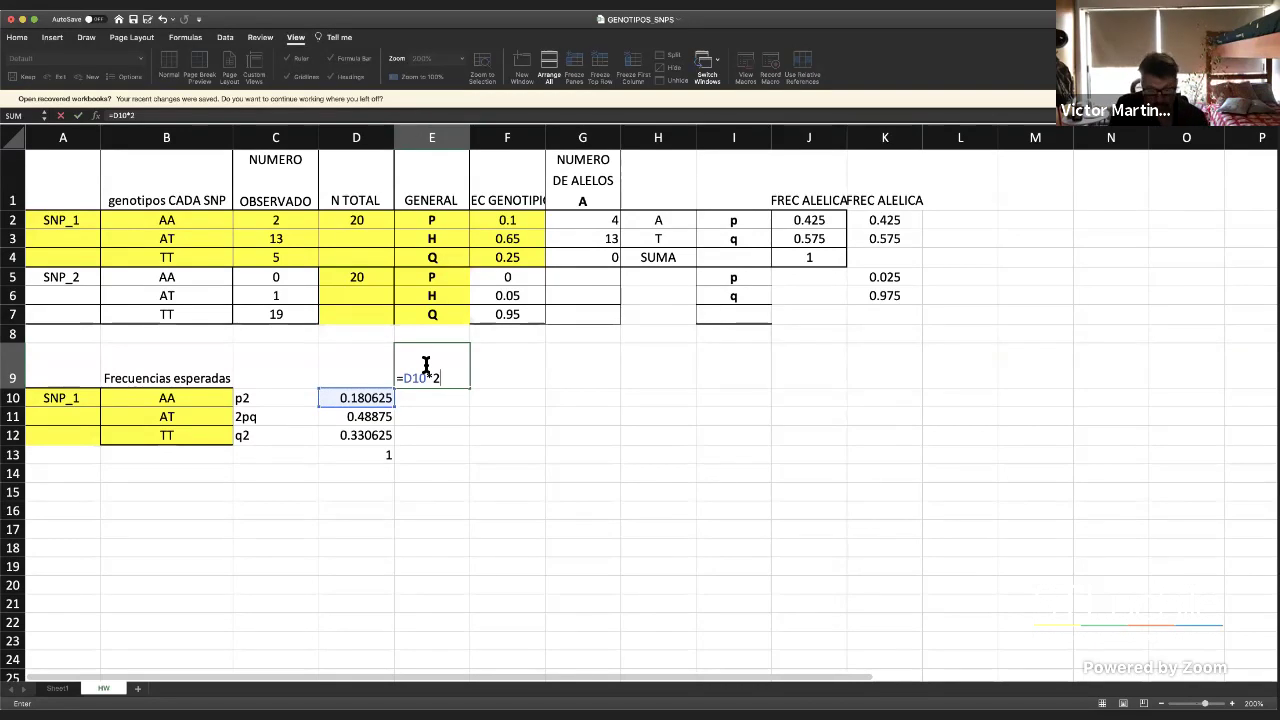
key("Left")
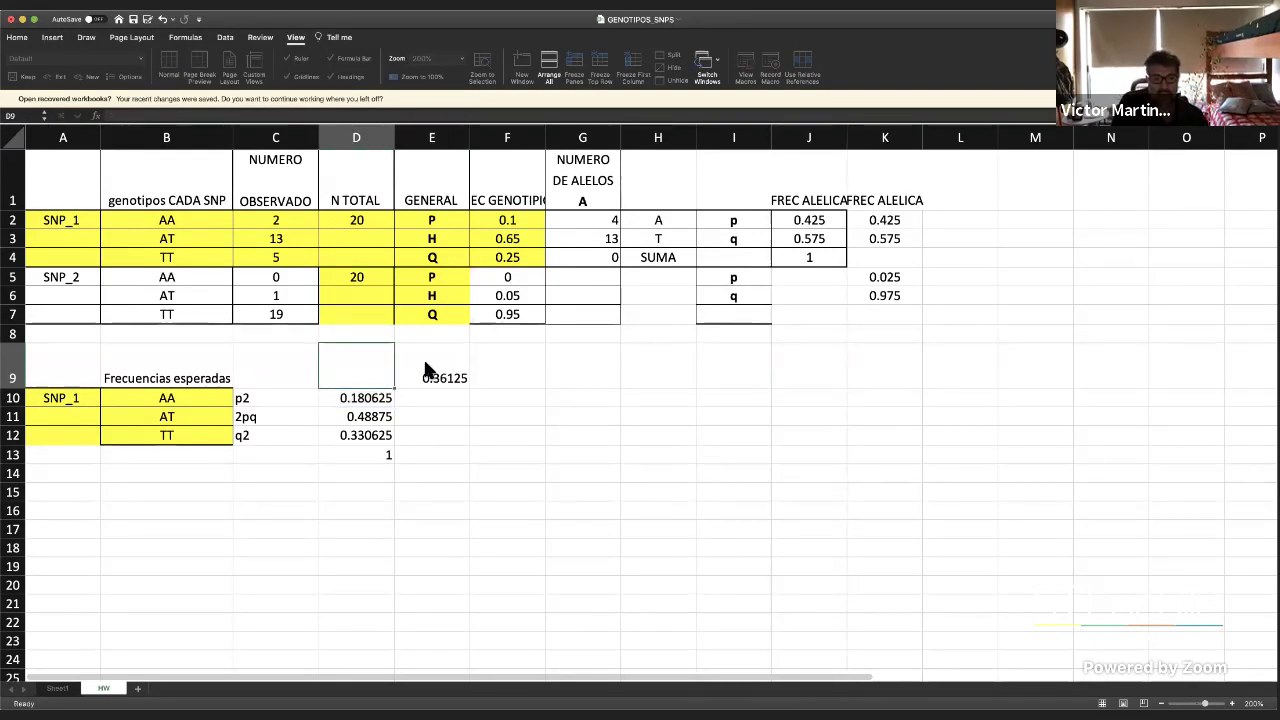
left_click(429, 370)
key("BackSpace")
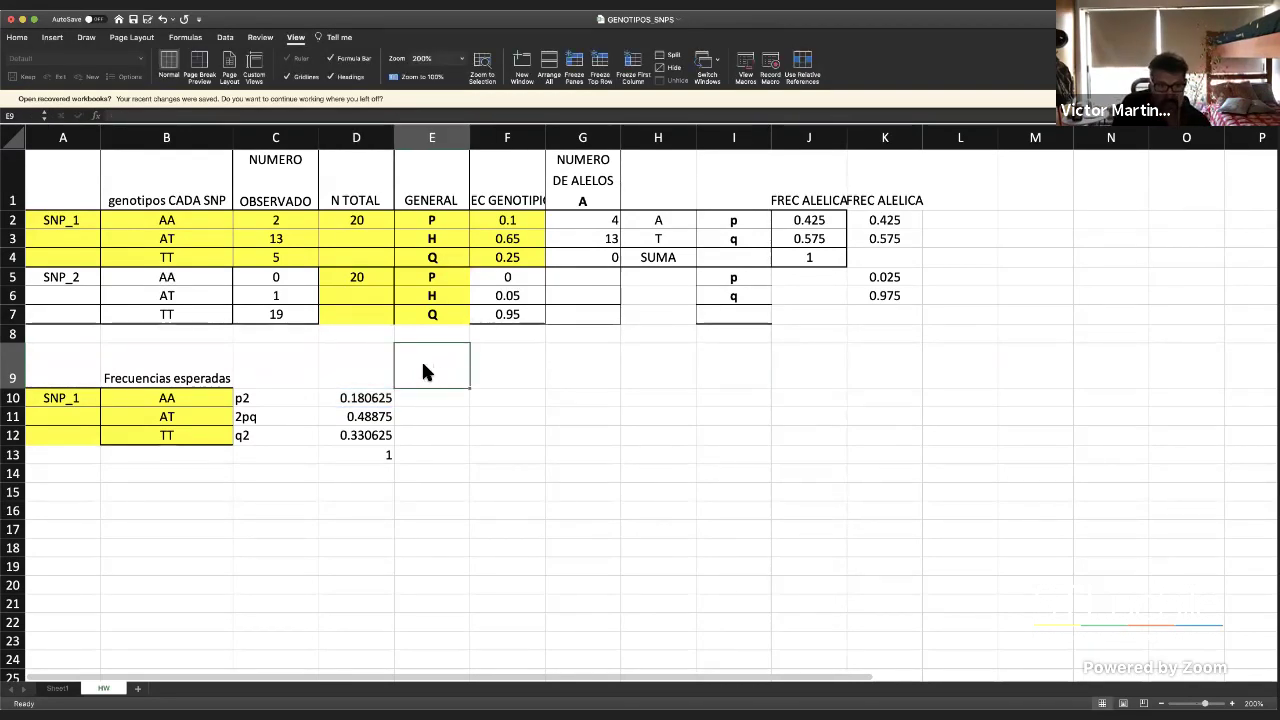
Calculate the expected number of AA individuals in E10 with the formula =D10*20
key("Return")
type("=")
key("Left")
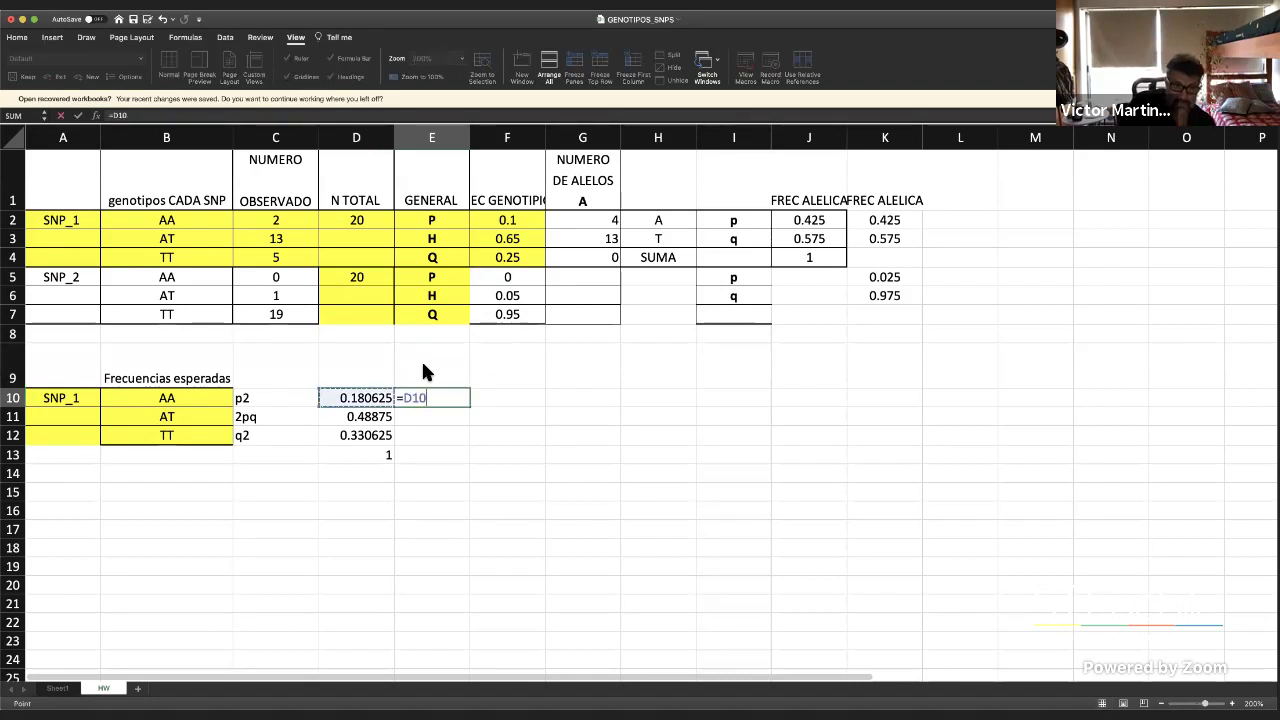
type("*20")
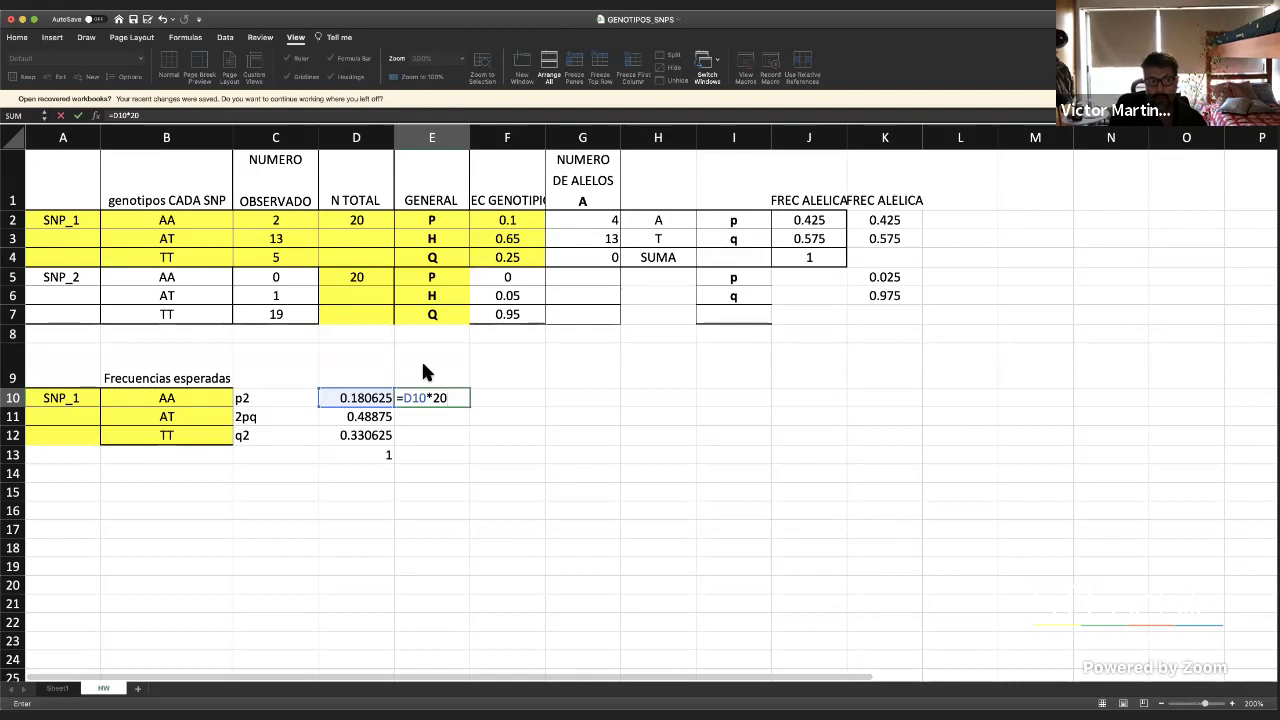
key("Return")
Fill the expected count formula from E10 down to E12 and extend the D13 total into E13
left_click(462, 400)
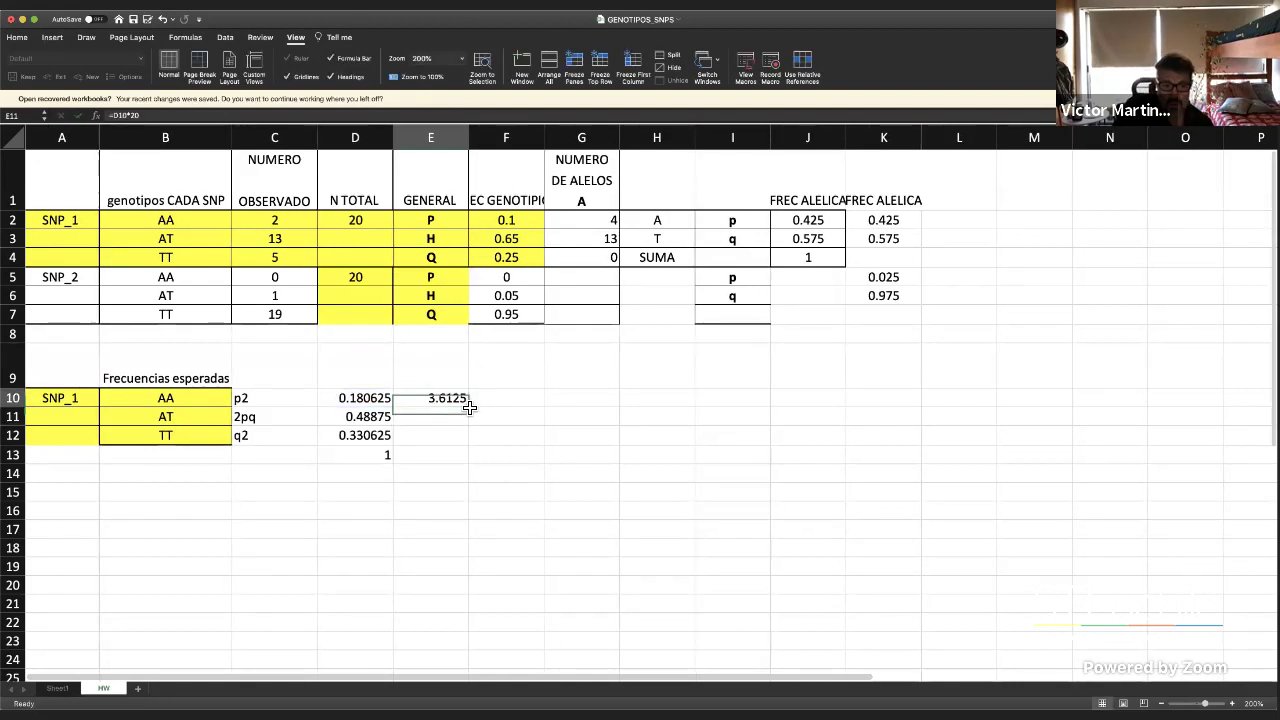
left_click_drag(469, 407, 458, 467)
left_click(389, 454)
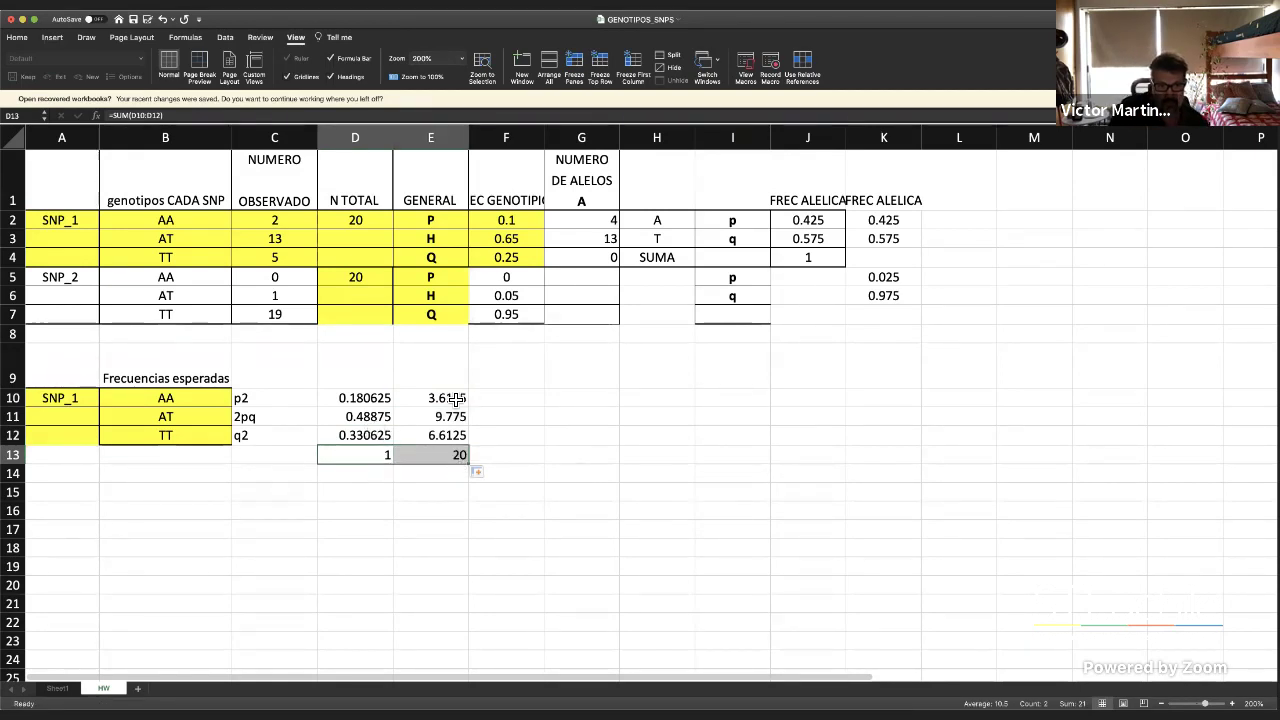
Format E10:F12 to show whole numbers without decimals
left_click_drag(463, 398, 476, 448)
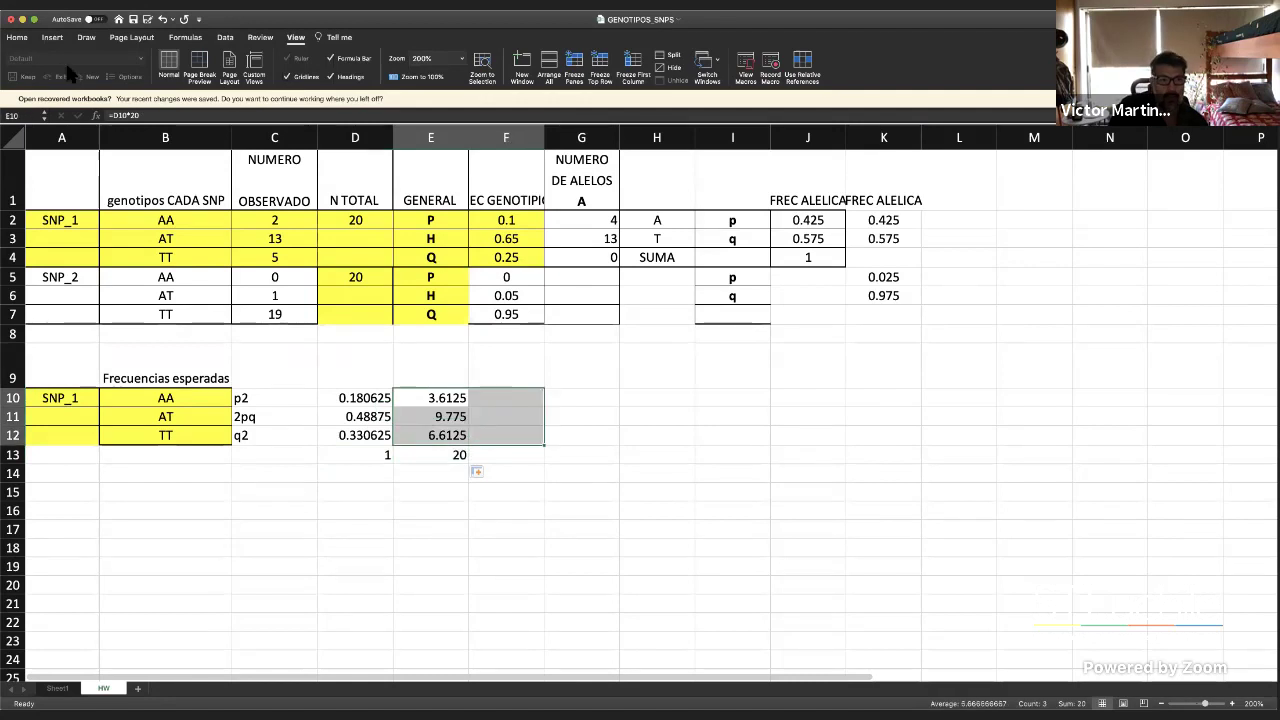
left_click(17, 37)
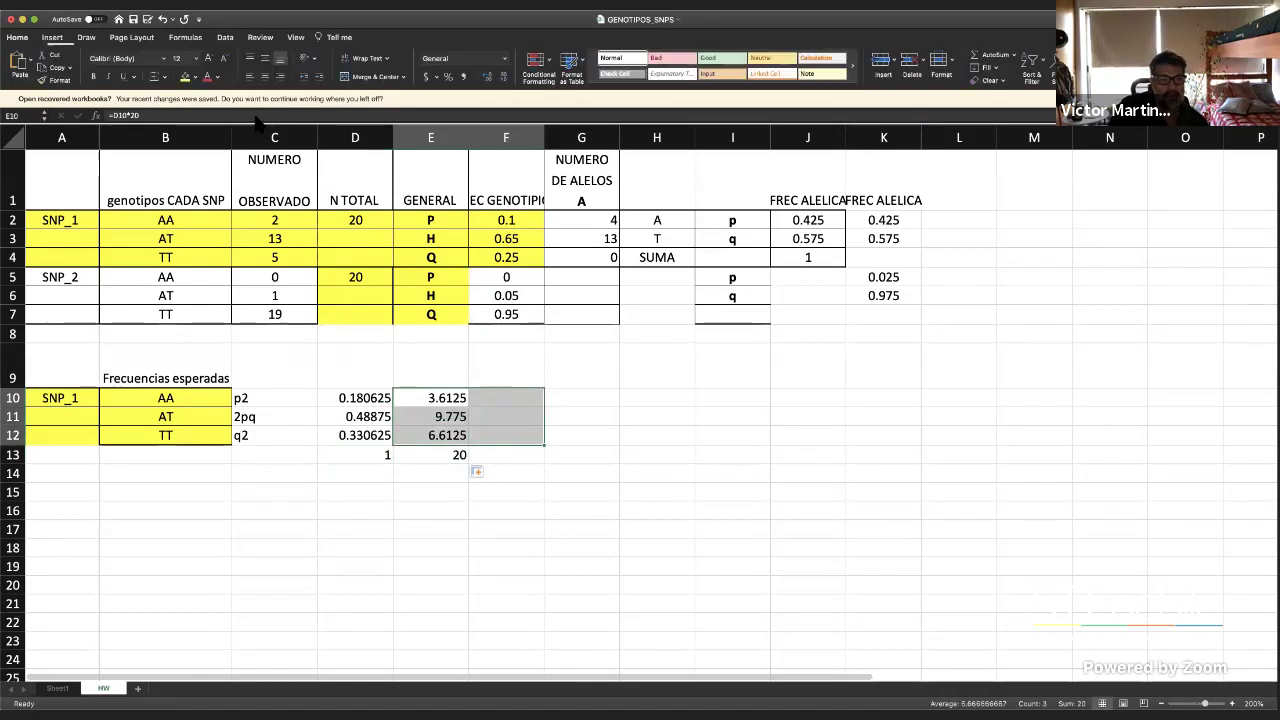
left_click(501, 78)
left_click(501, 78)
left_click(501, 78)
left_click(501, 78)
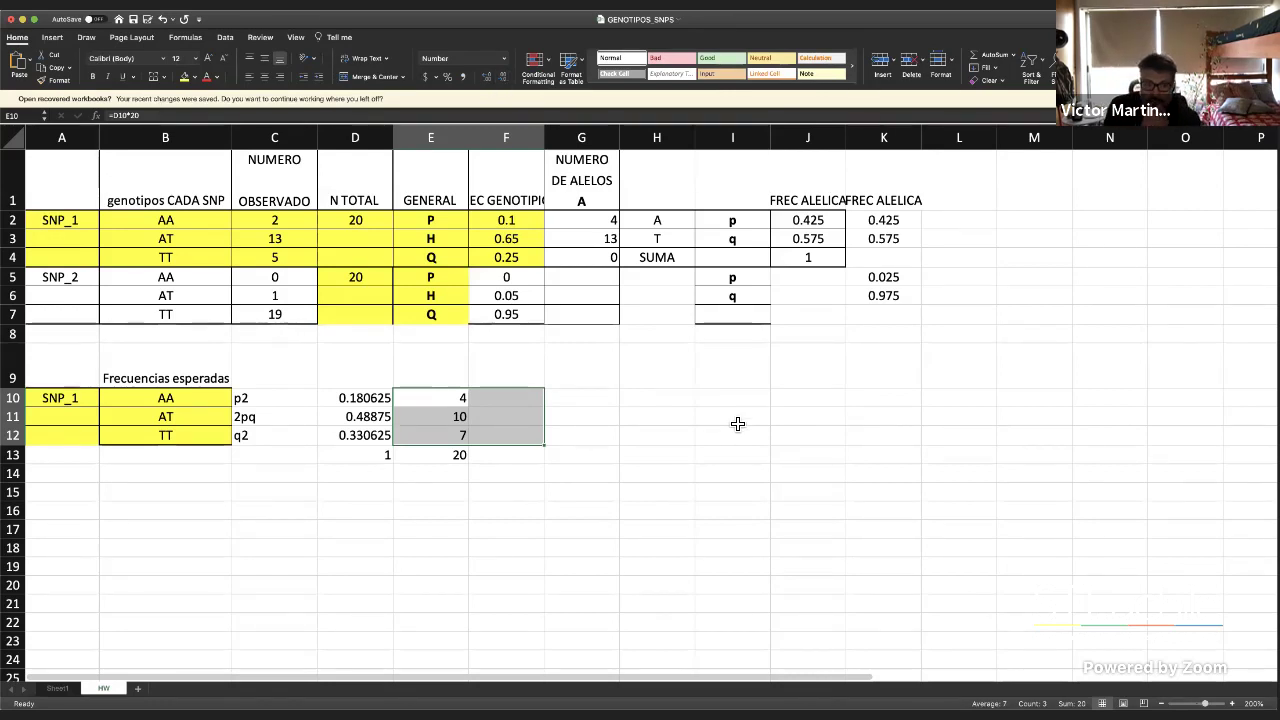
Add the column headings Esperados in E9 and Observados in F9
left_click(459, 364)
type("Es")
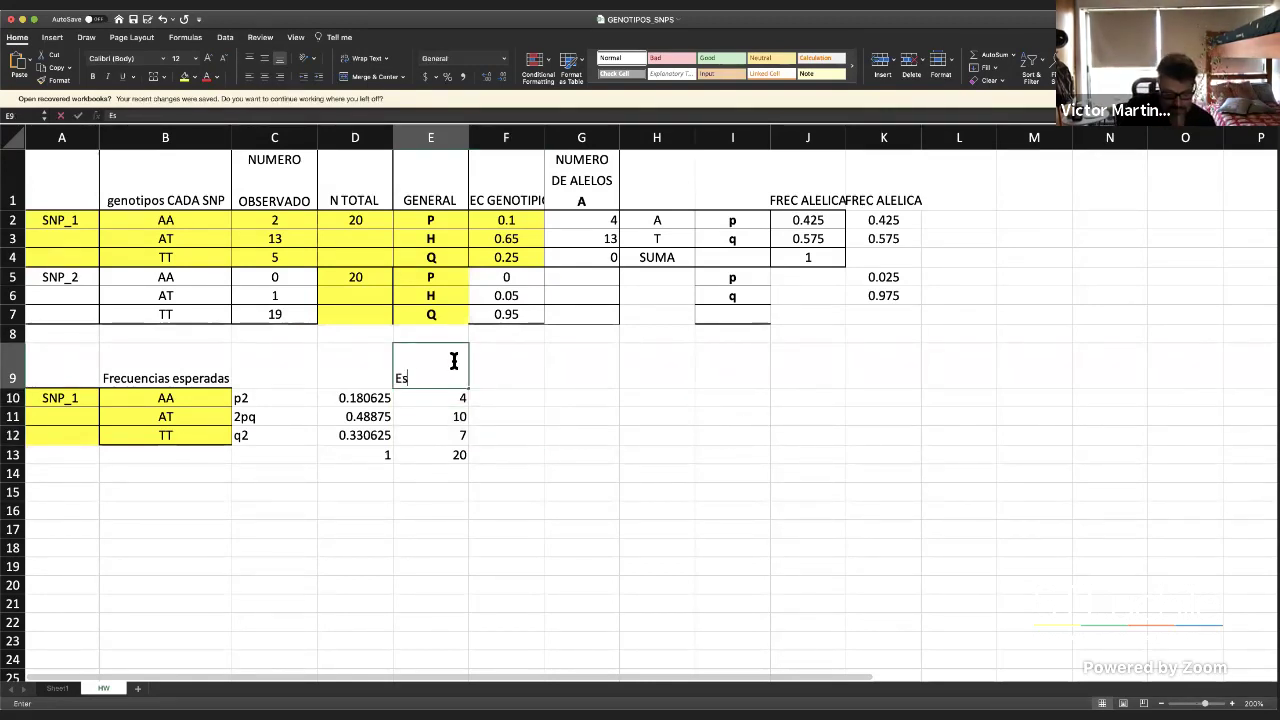
type("perados")
key("Tab")
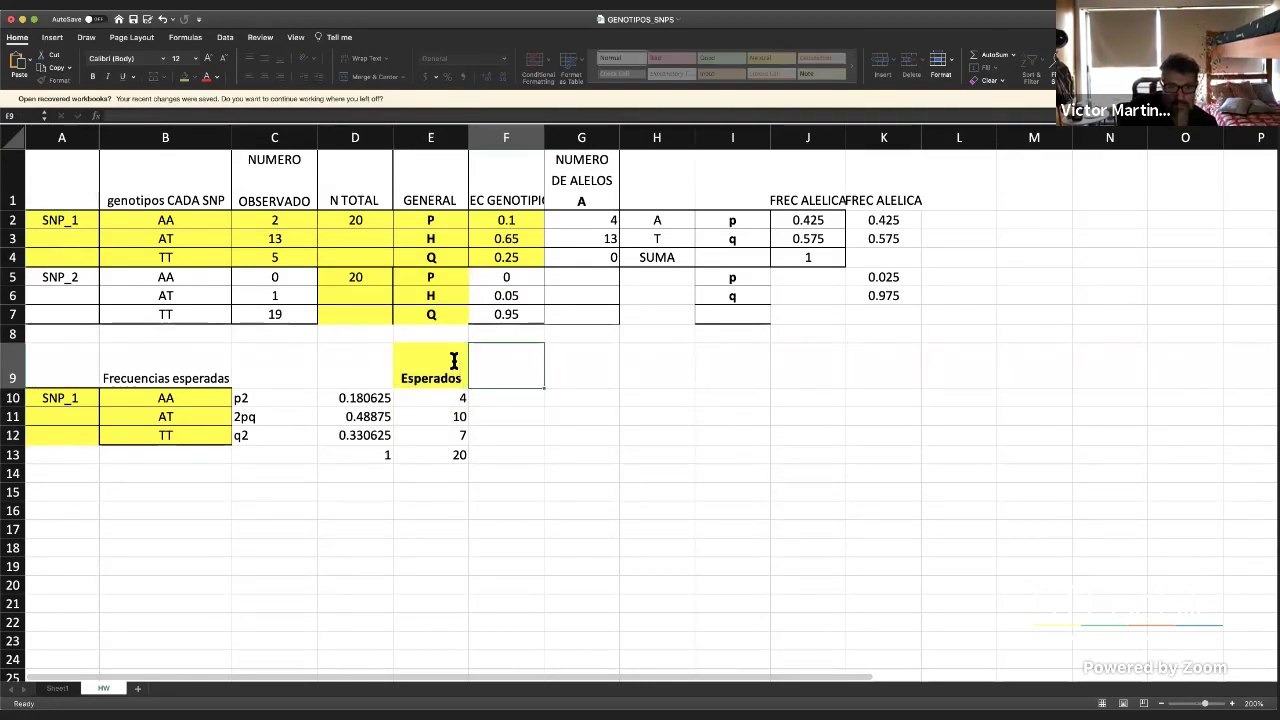
type("Observados")
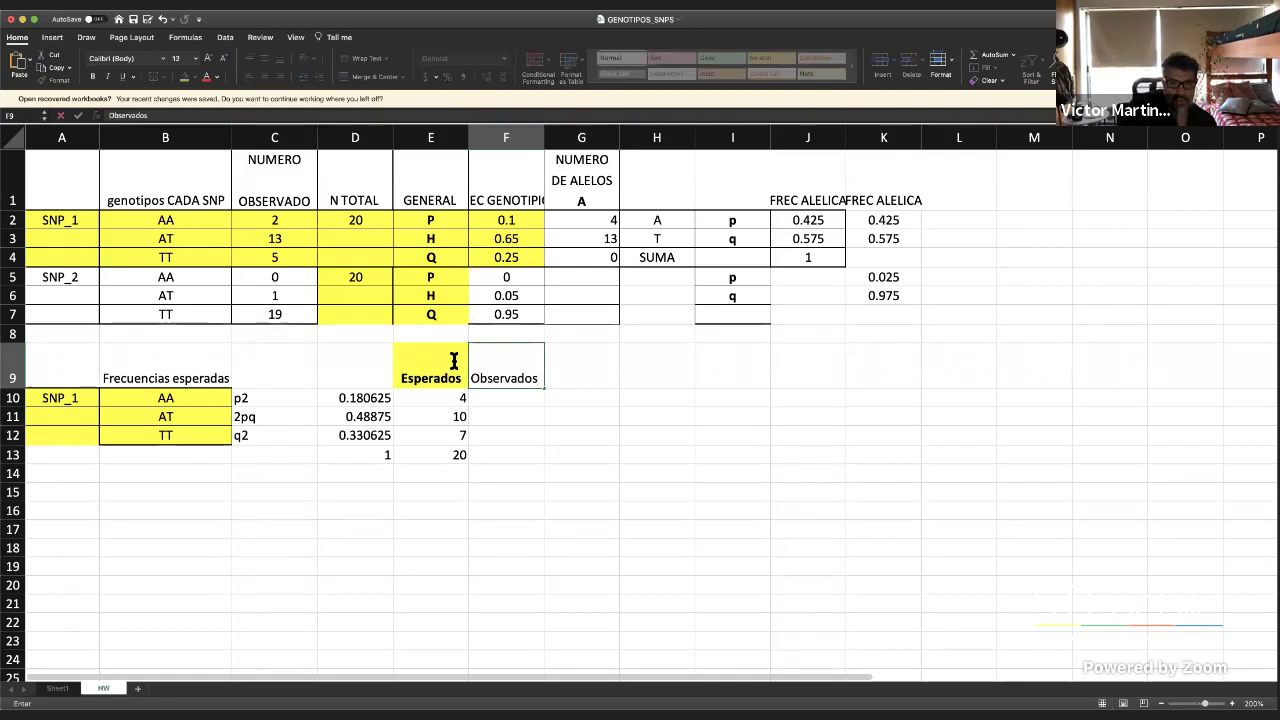
key("Return")
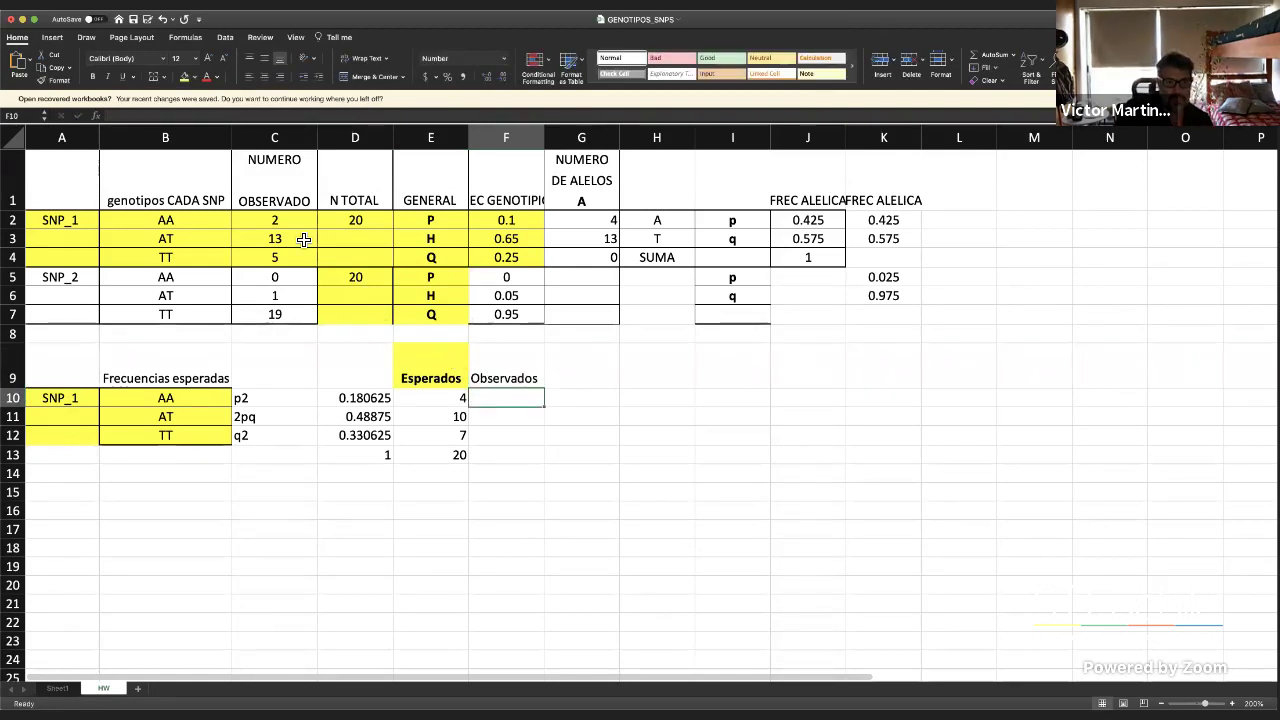
Copy the observed SNP_1 genotype counts from C2:C4 to F10:F12 under the Observados heading
left_click_drag(299, 222, 290, 253)
key("super+c")
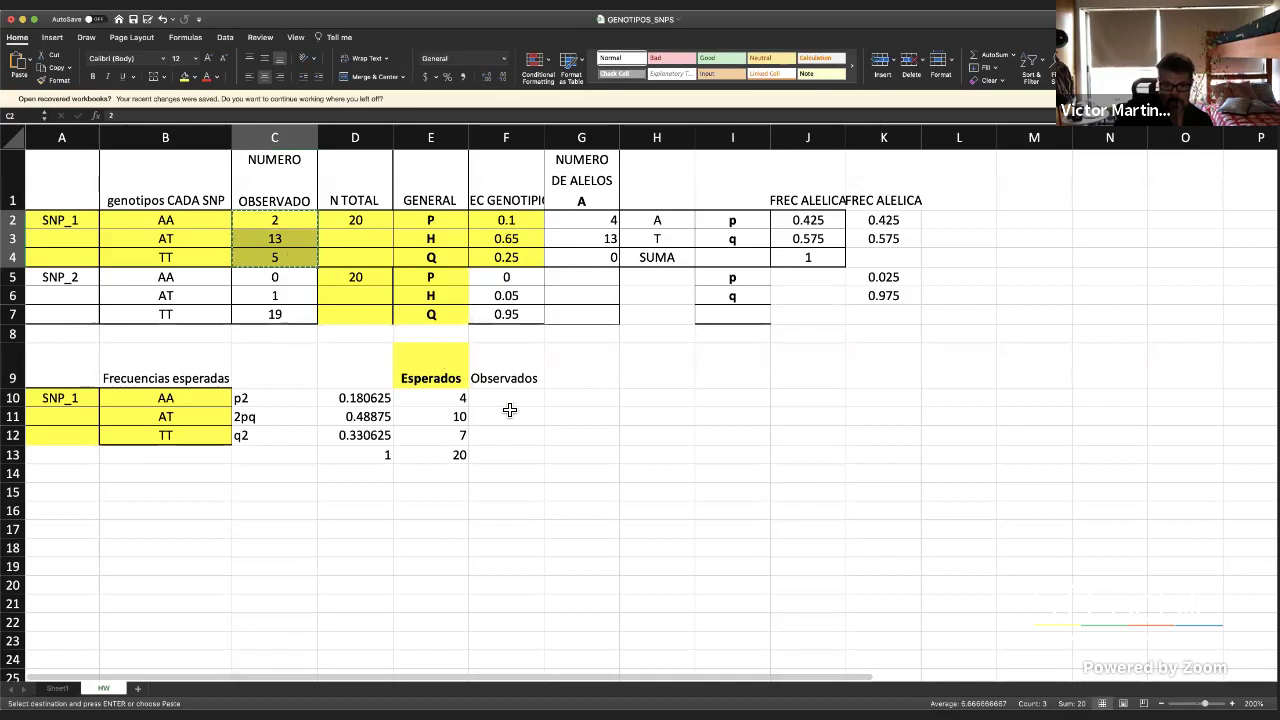
left_click(513, 404)
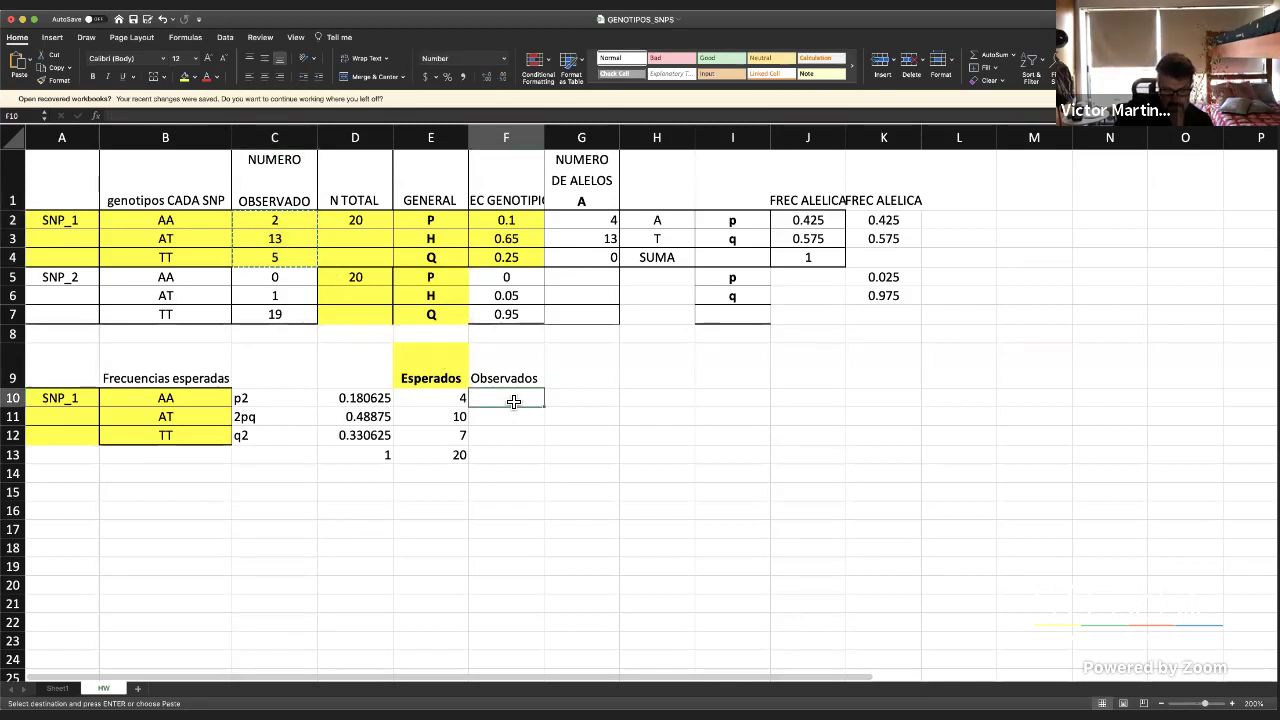
key("super+c")
left_click_drag(300, 222, 297, 257)
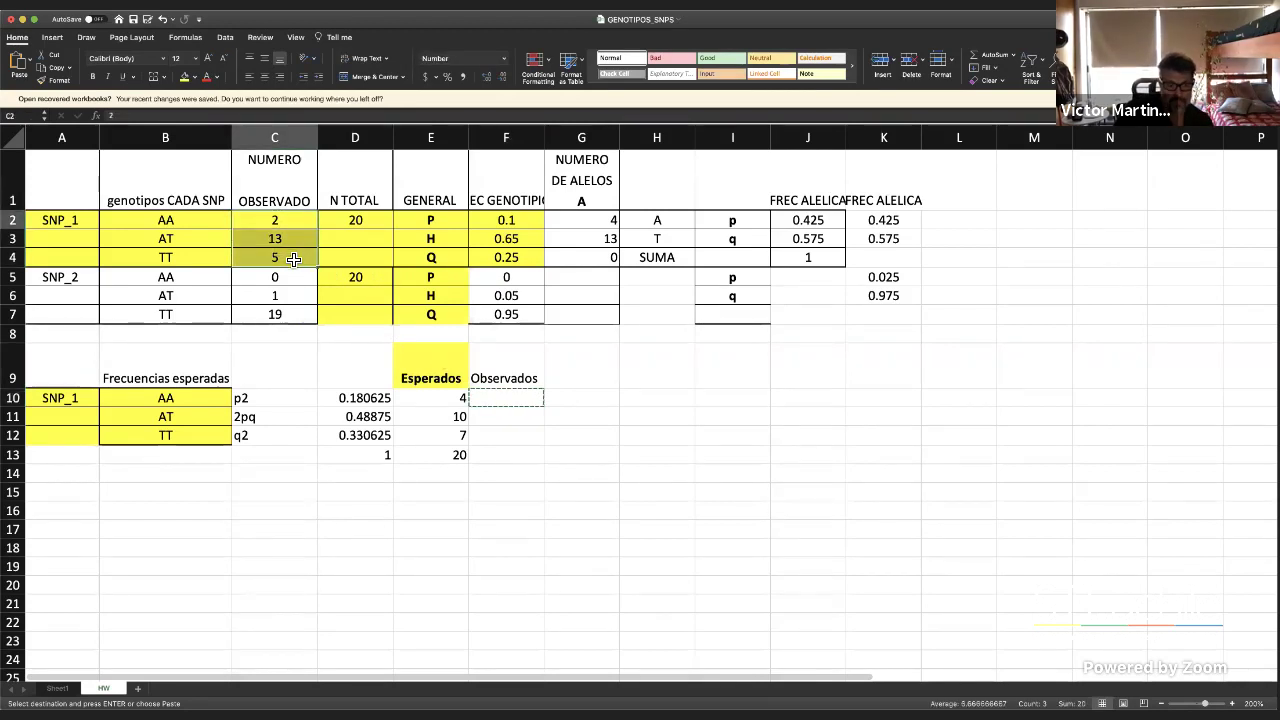
key("super+c")
left_click(530, 405)
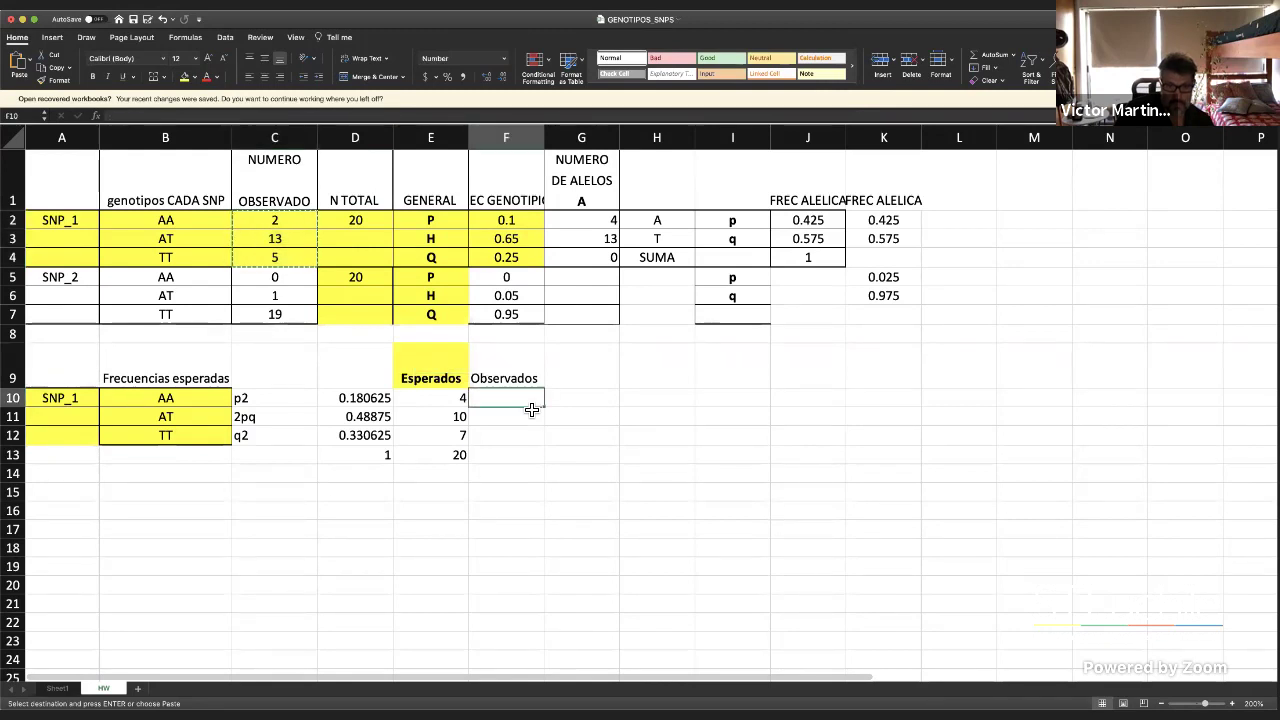
key("super+v")
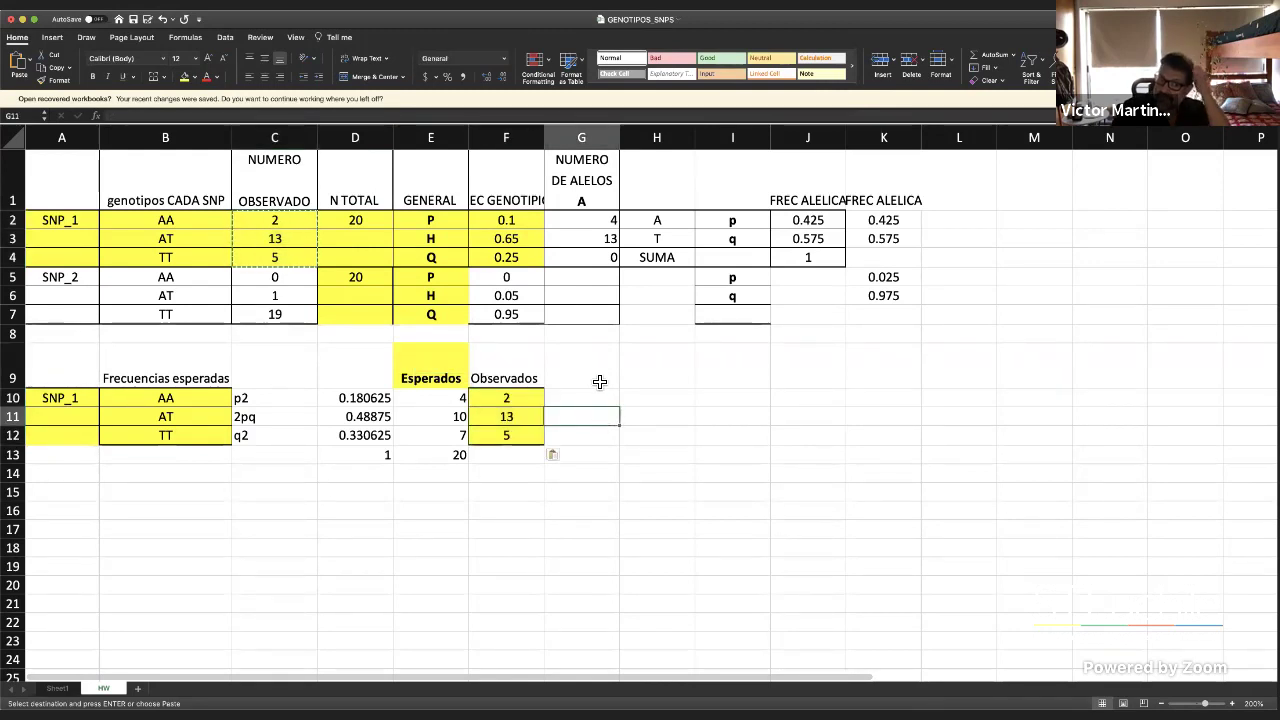
Enter the chi-square term for genotype AA in G10 as =(F10-E10)^2/E10
left_click(600, 382)
scroll(600, 380, "down", 1)
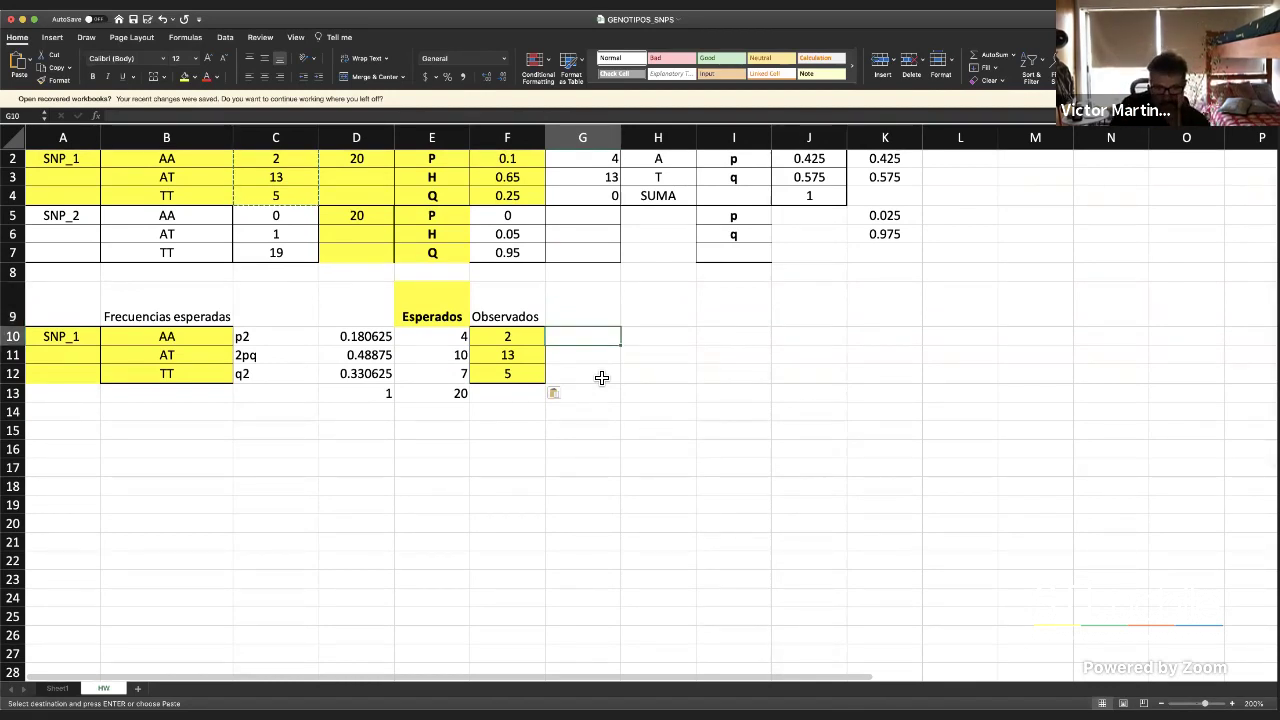
key("Down")
type("=")
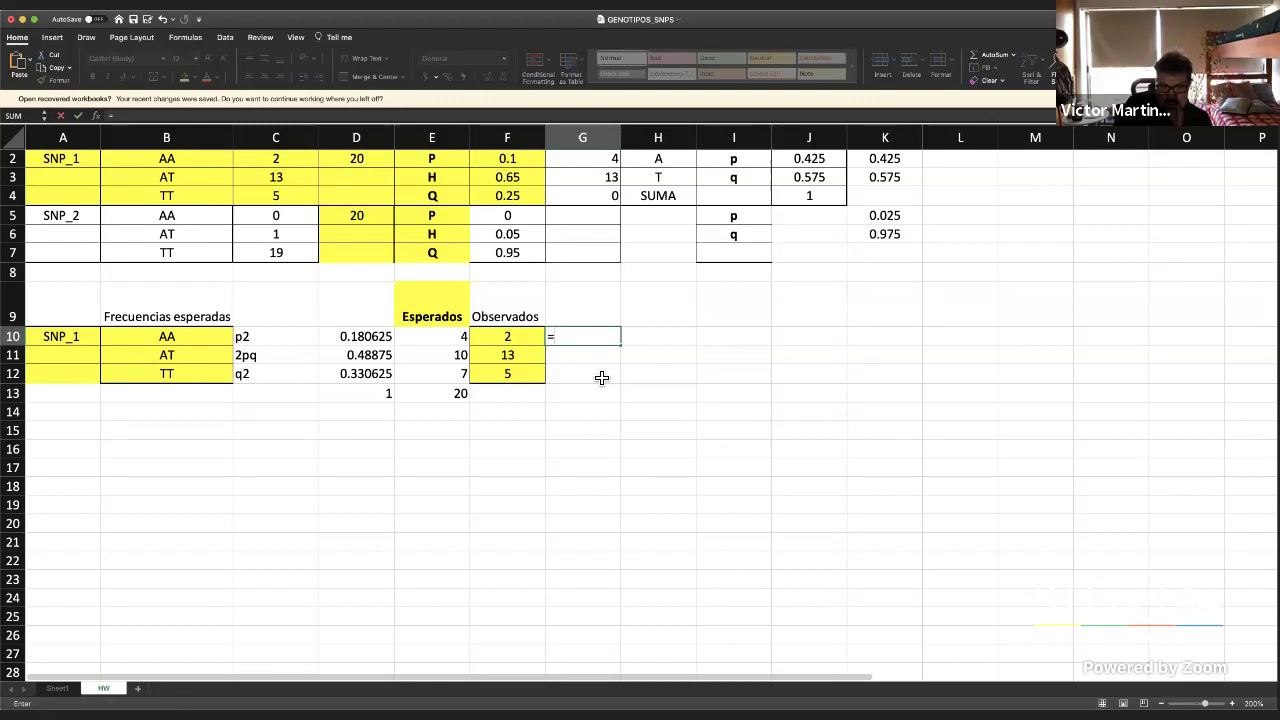
type("(")
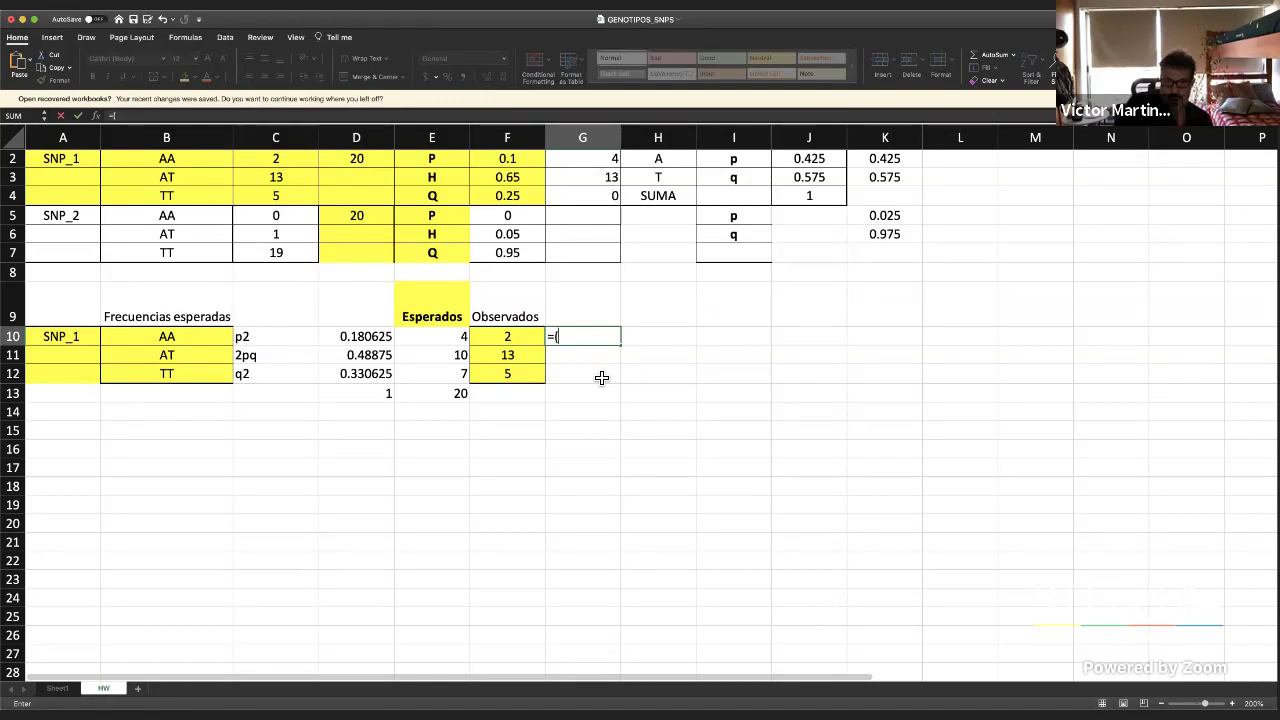
key("Left")
key("Left")
key("Right")
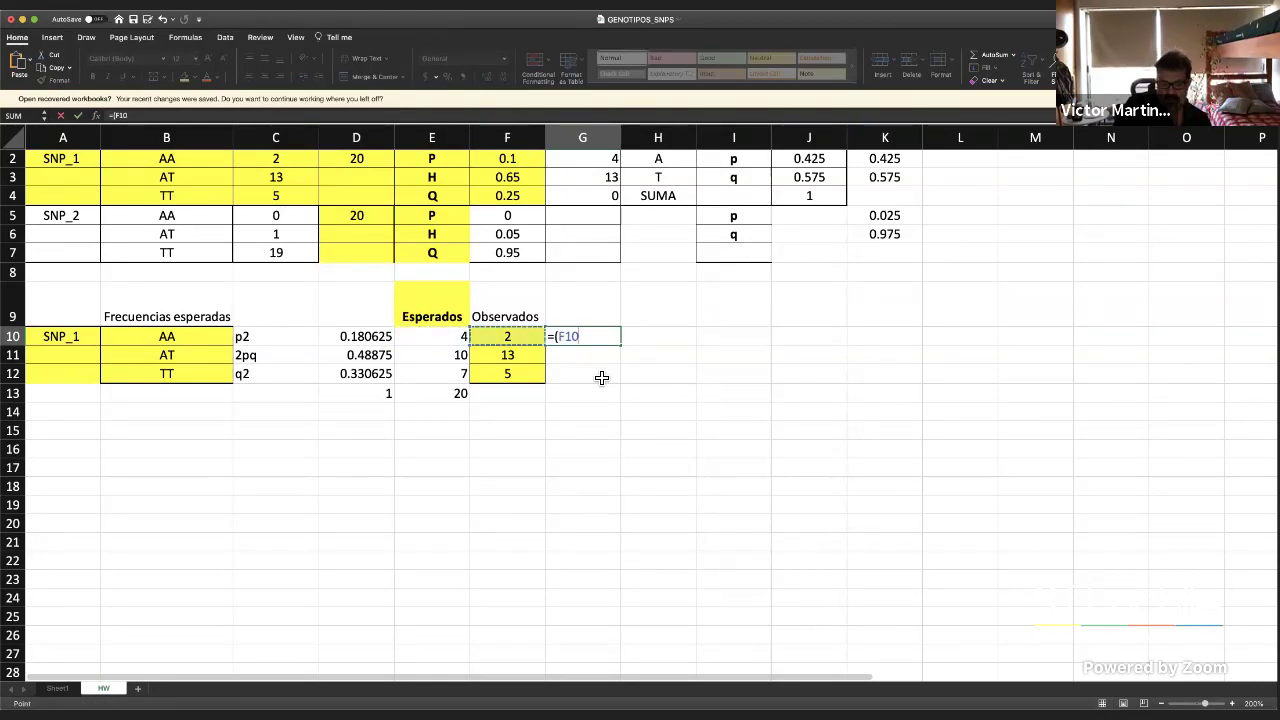
type("-")
key("Left")
key("Left")
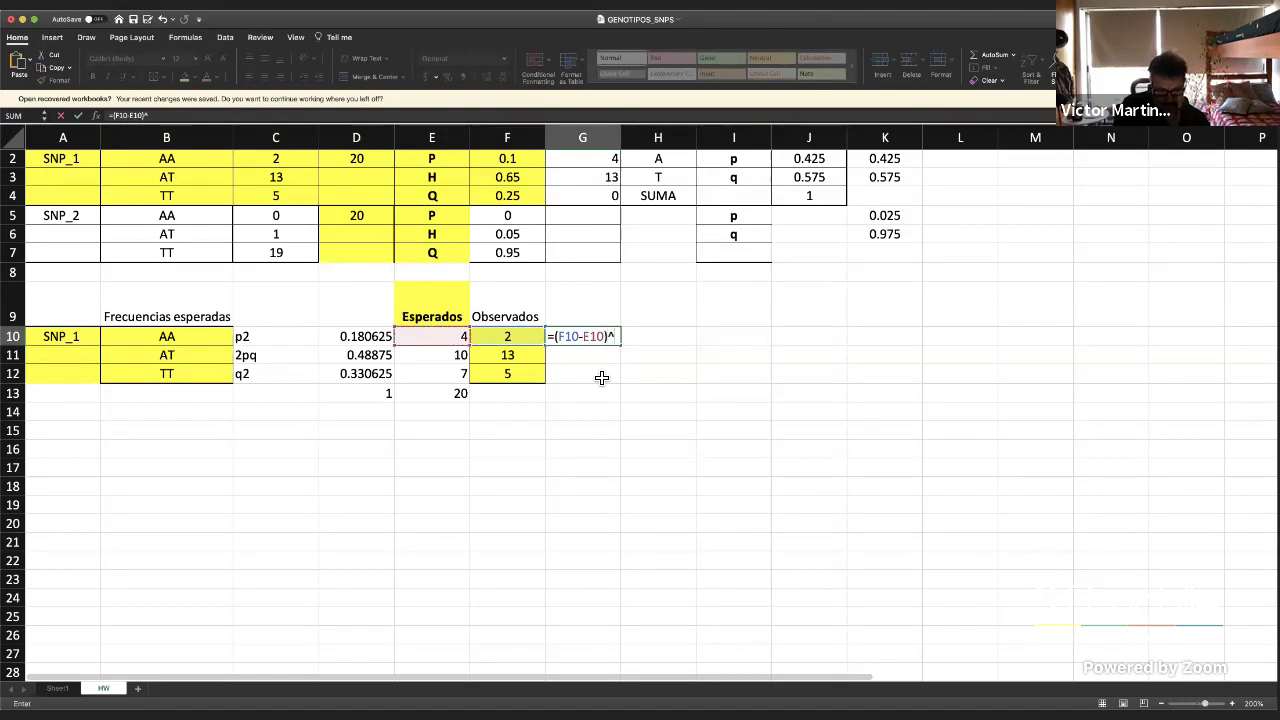
type(")^2/")
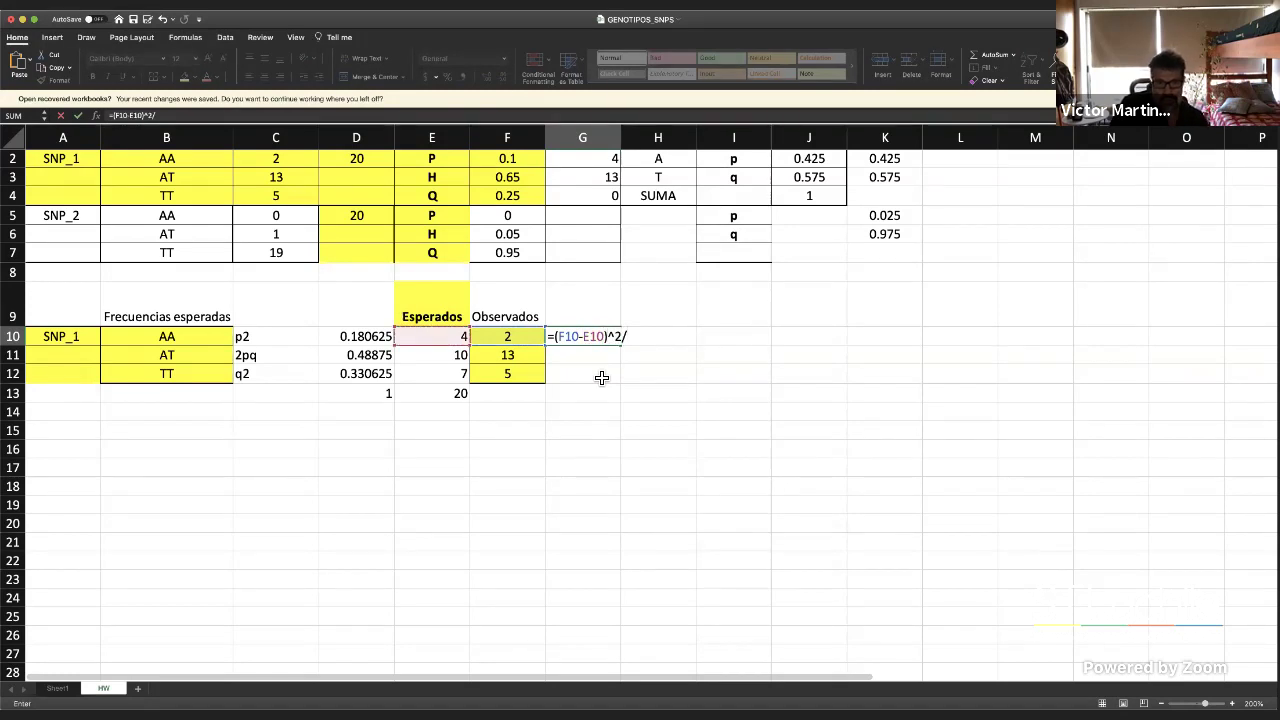
key("Left")
key("Left")
key("Return")
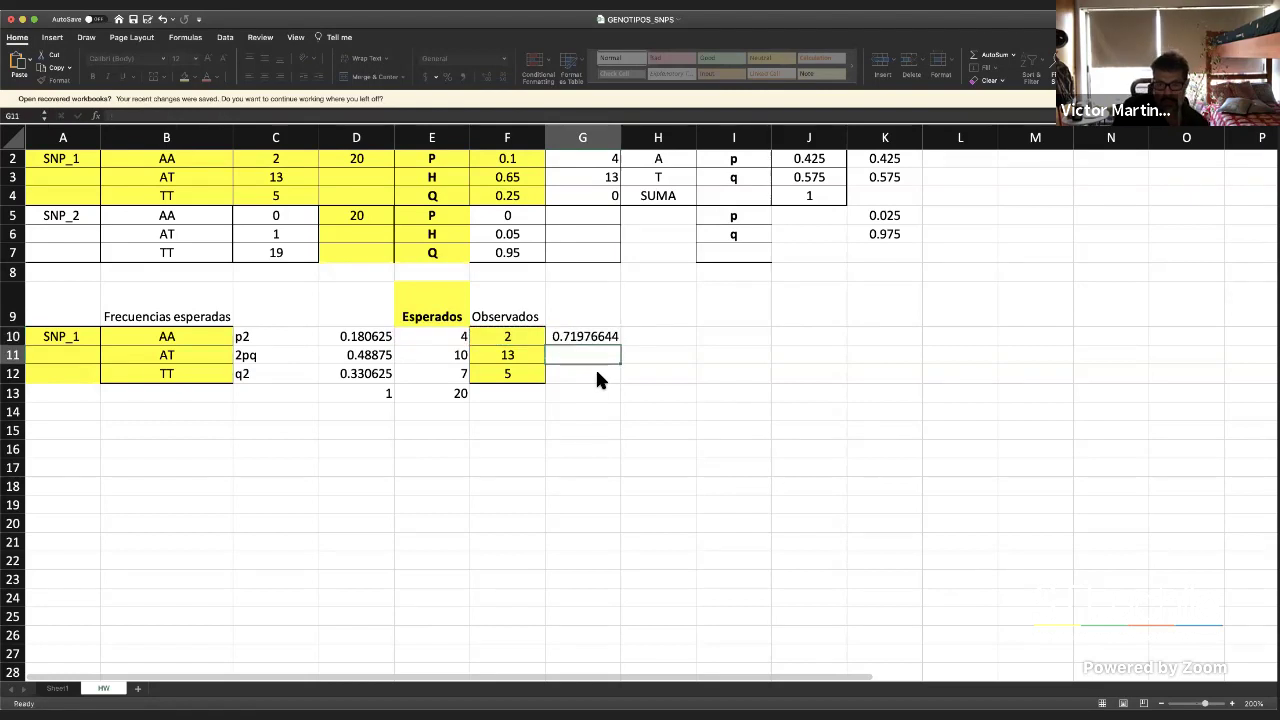
Fill the chi-square formula from G10 down to G12 and extend the E13 total across to G13
left_click(609, 339)
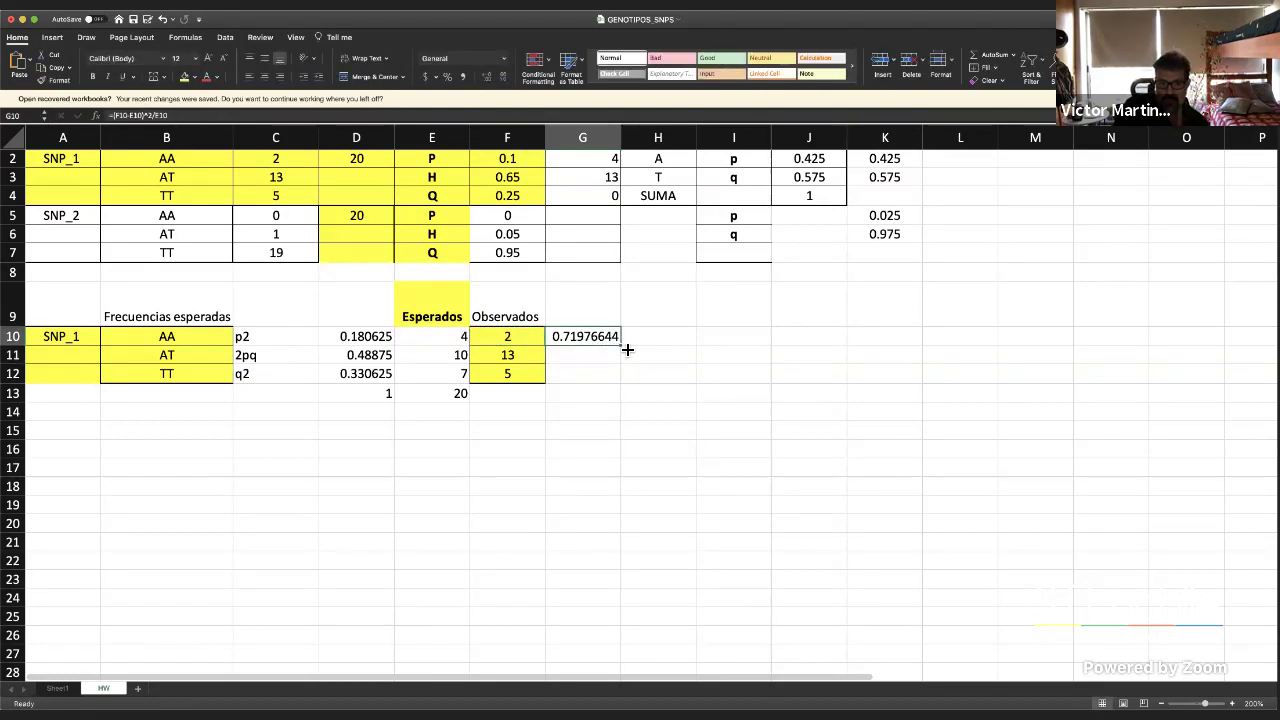
left_click_drag(627, 349, 626, 384)
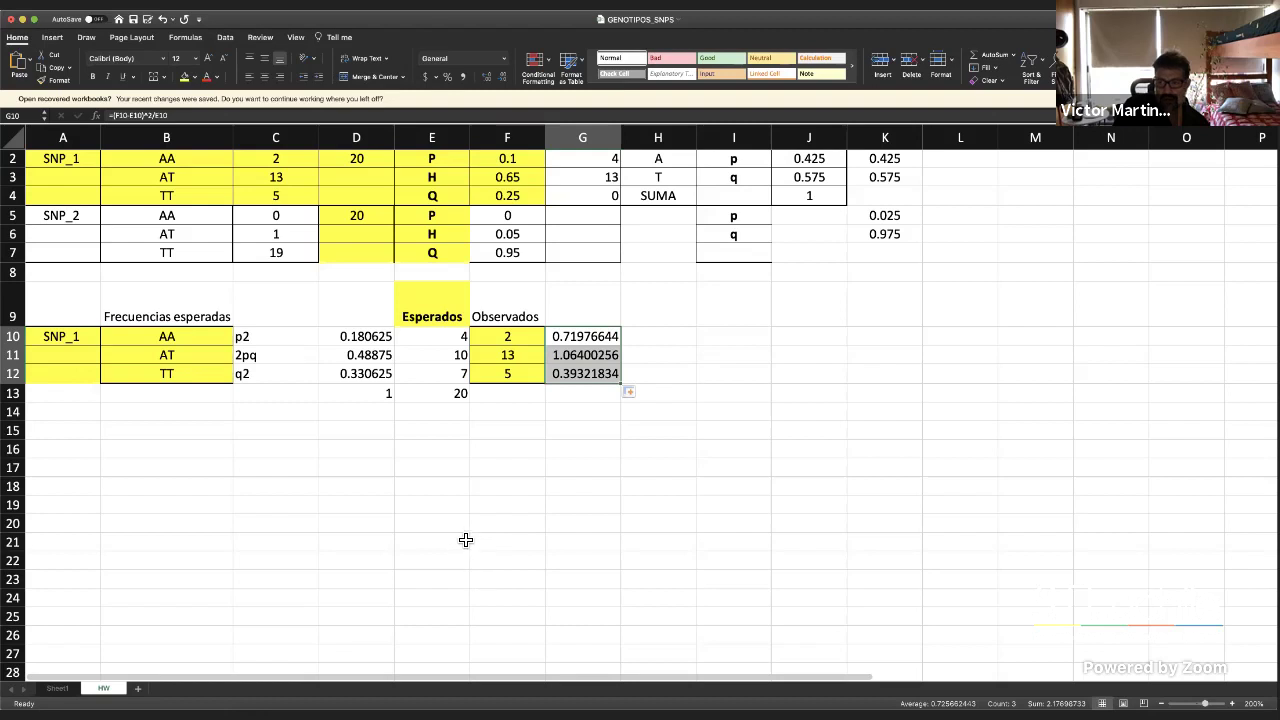
left_click(466, 399)
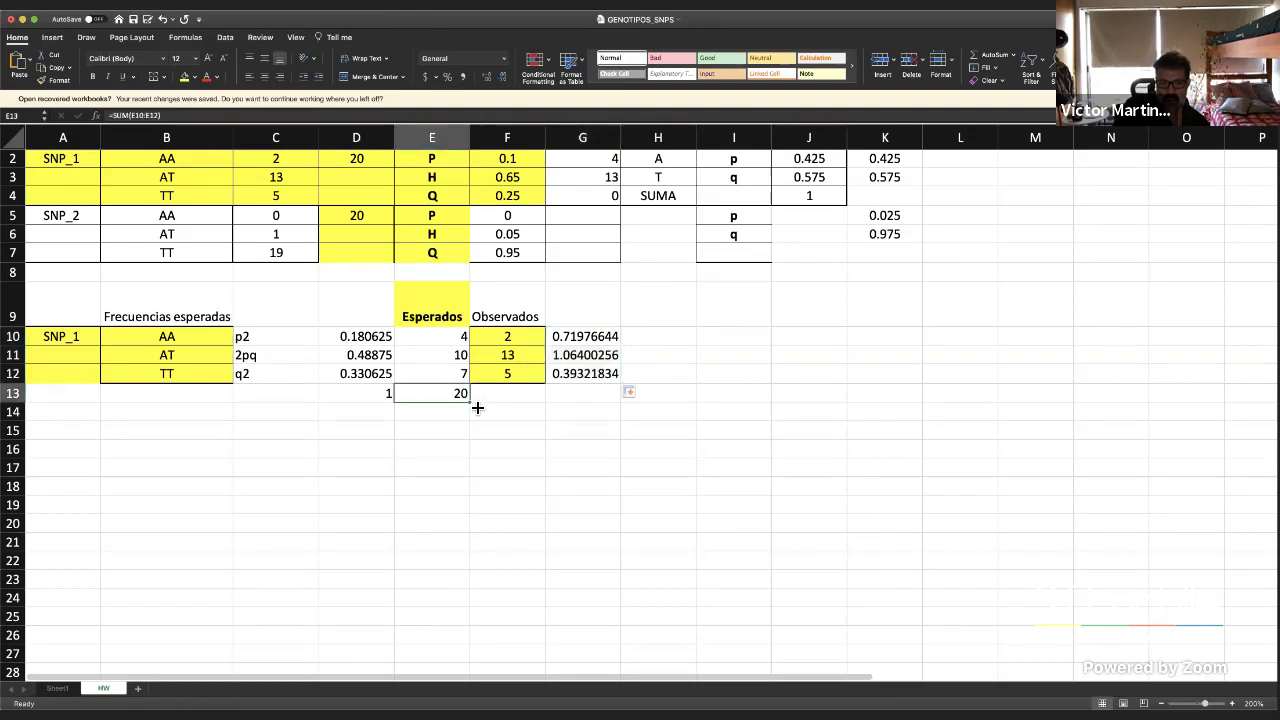
left_click_drag(478, 407, 609, 417)
left_click(626, 469)
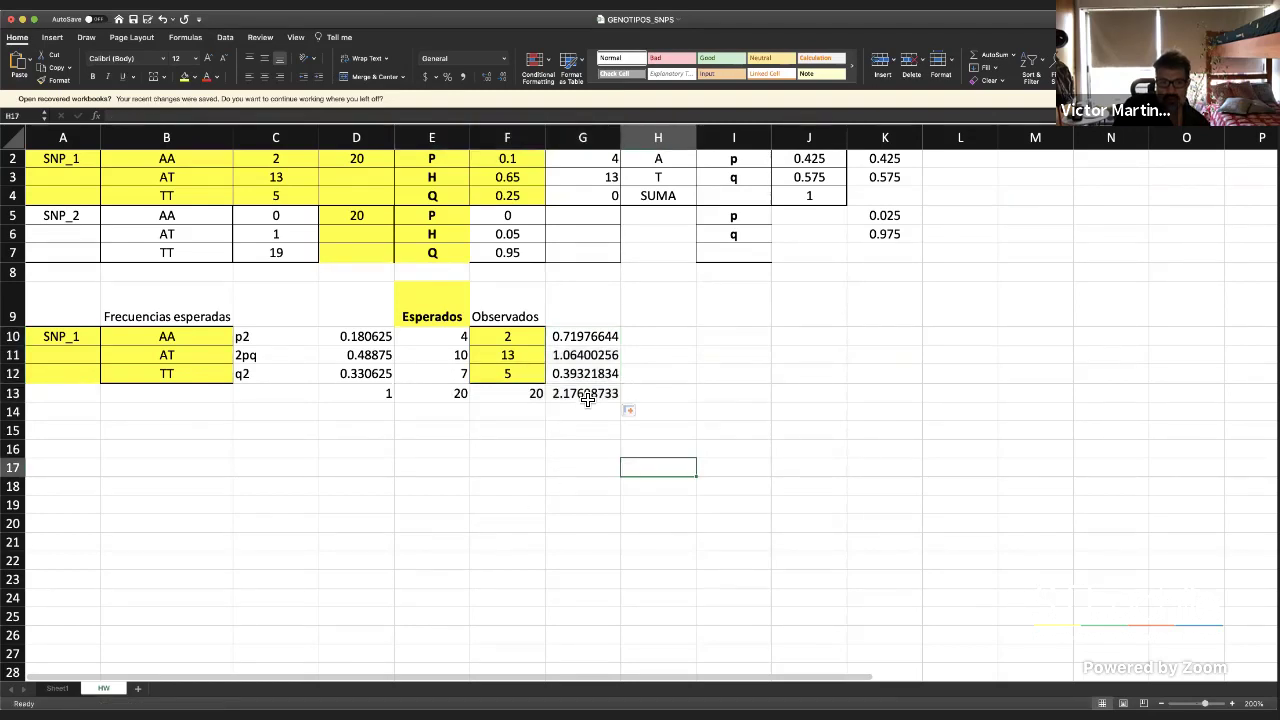
left_click(588, 399)
left_click(575, 339)
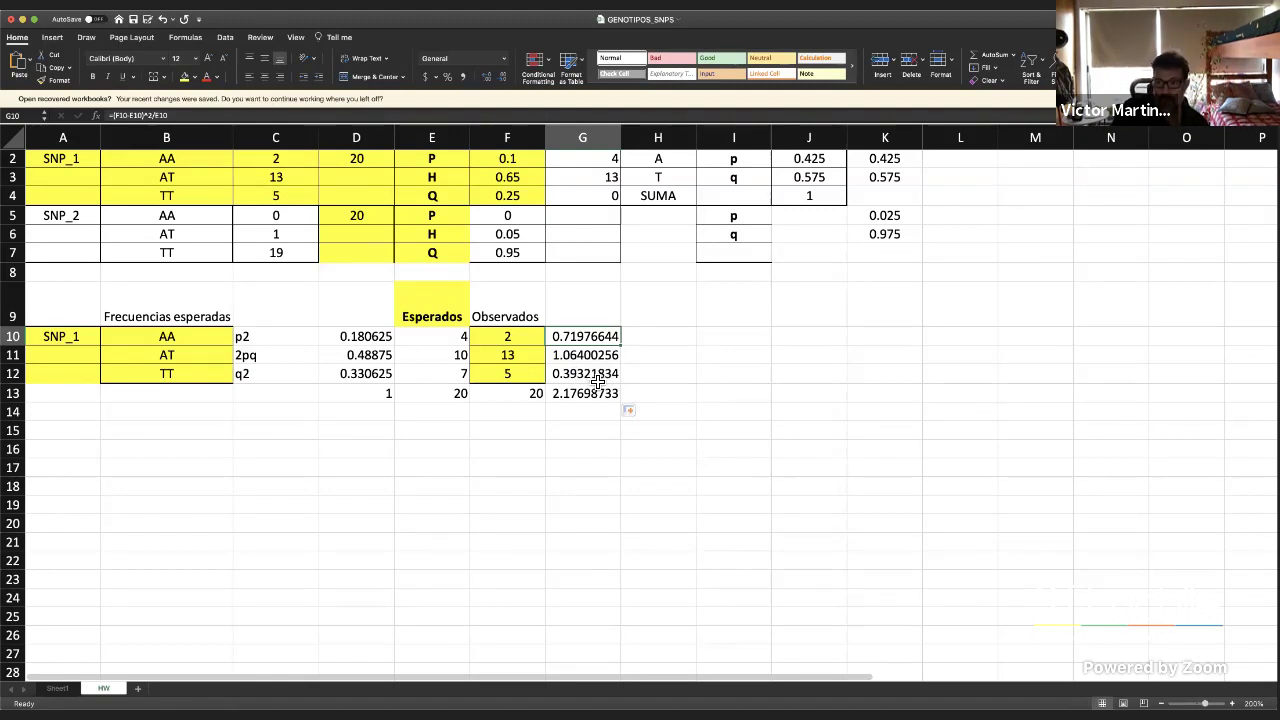
left_click(600, 400)
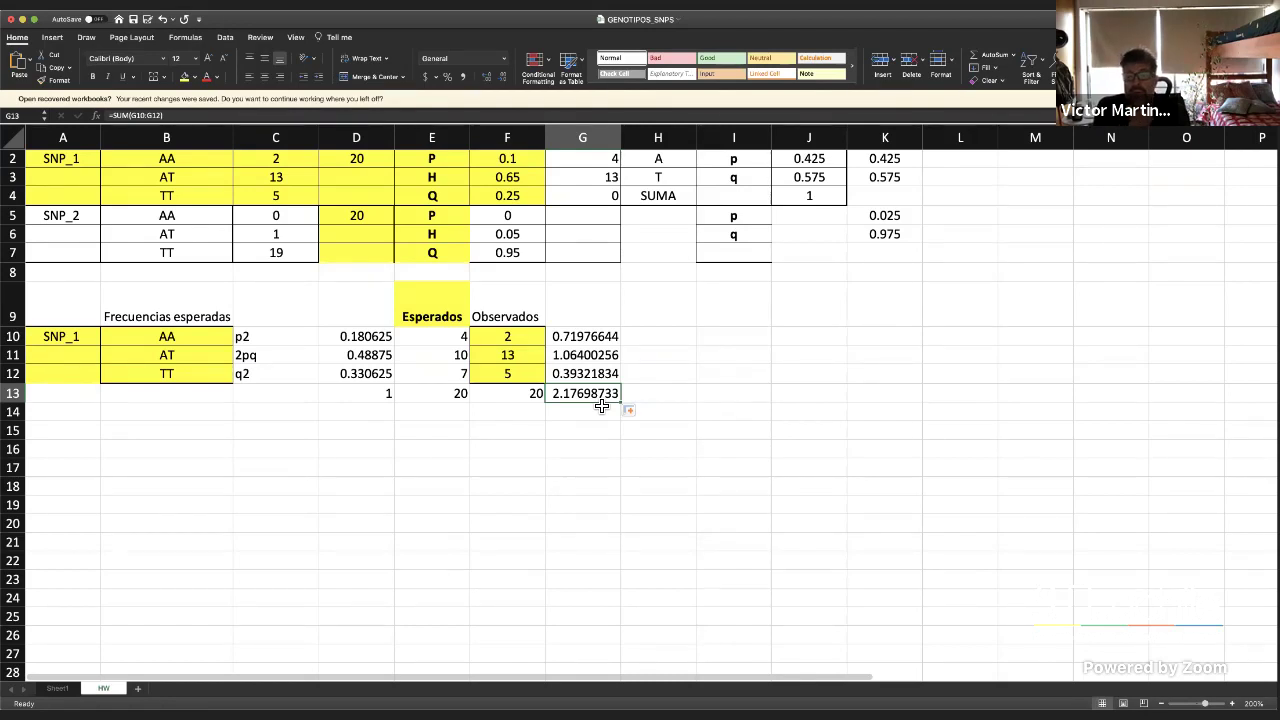
Highlight the chi-square total in G13 with a yellow fill
scroll(593, 450, "down", 4)
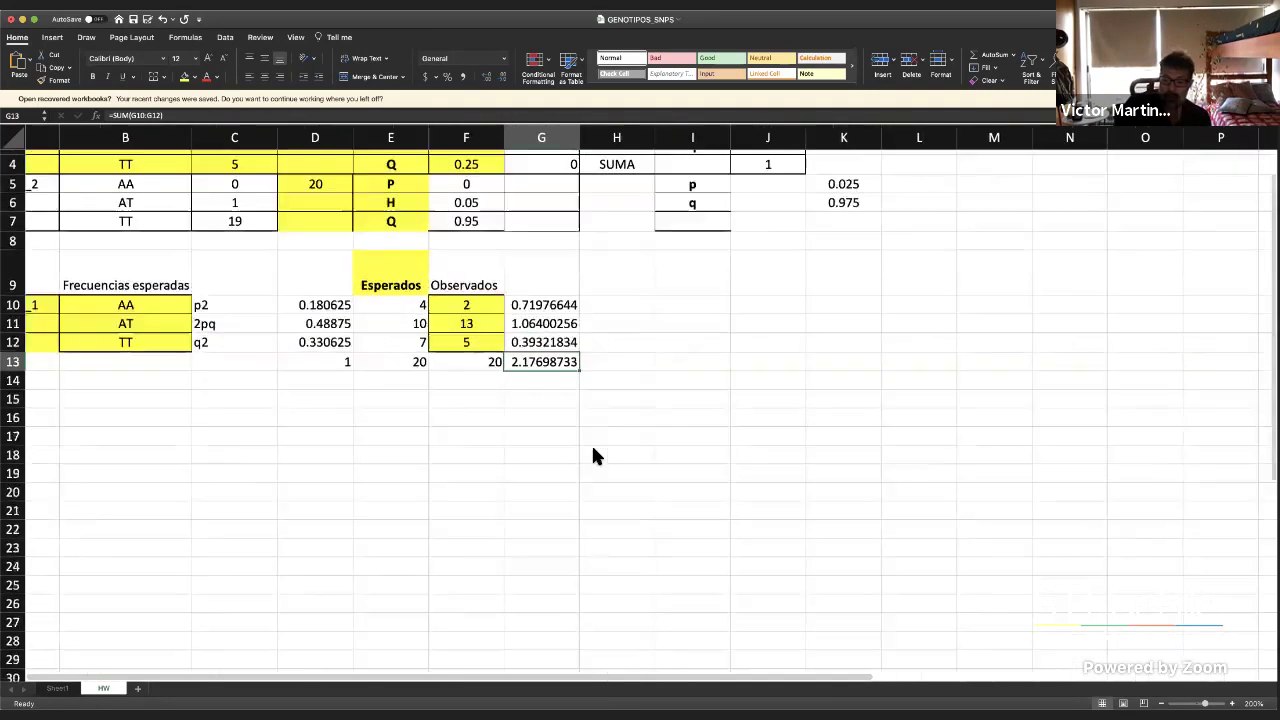
scroll(593, 450, "right", 1)
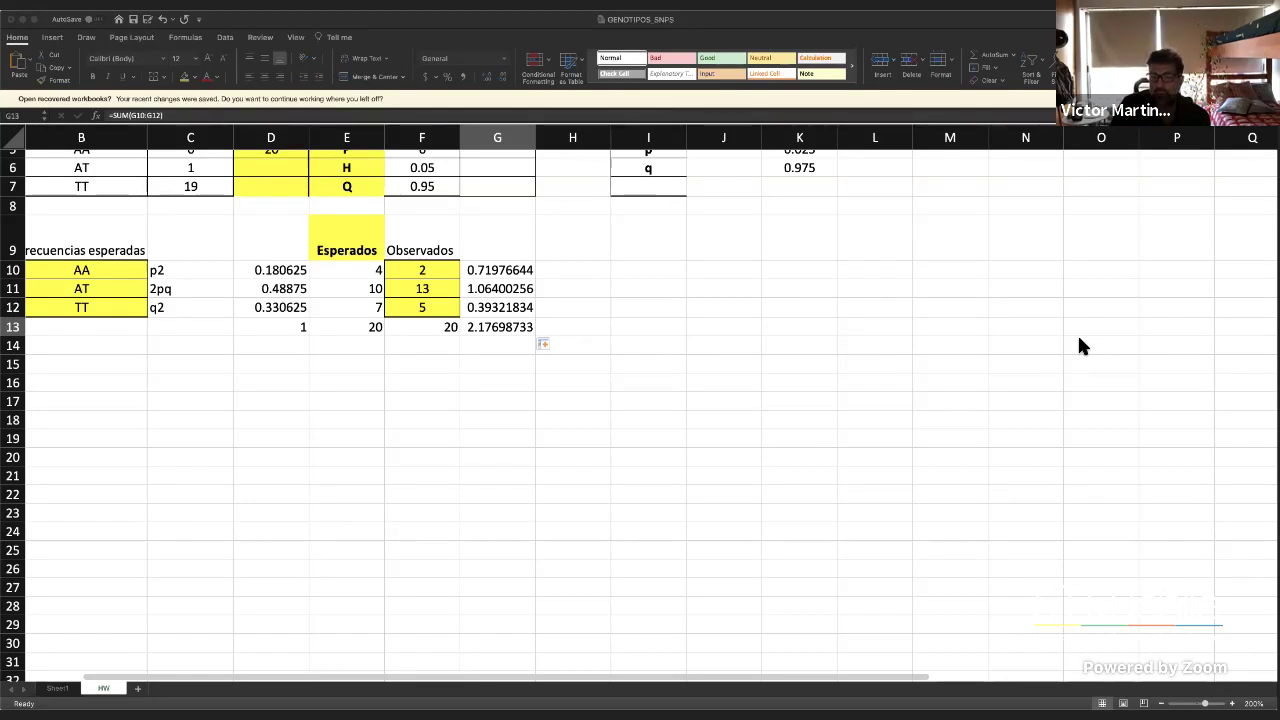
scroll(700, 260, "left", 2)
left_click(596, 317)
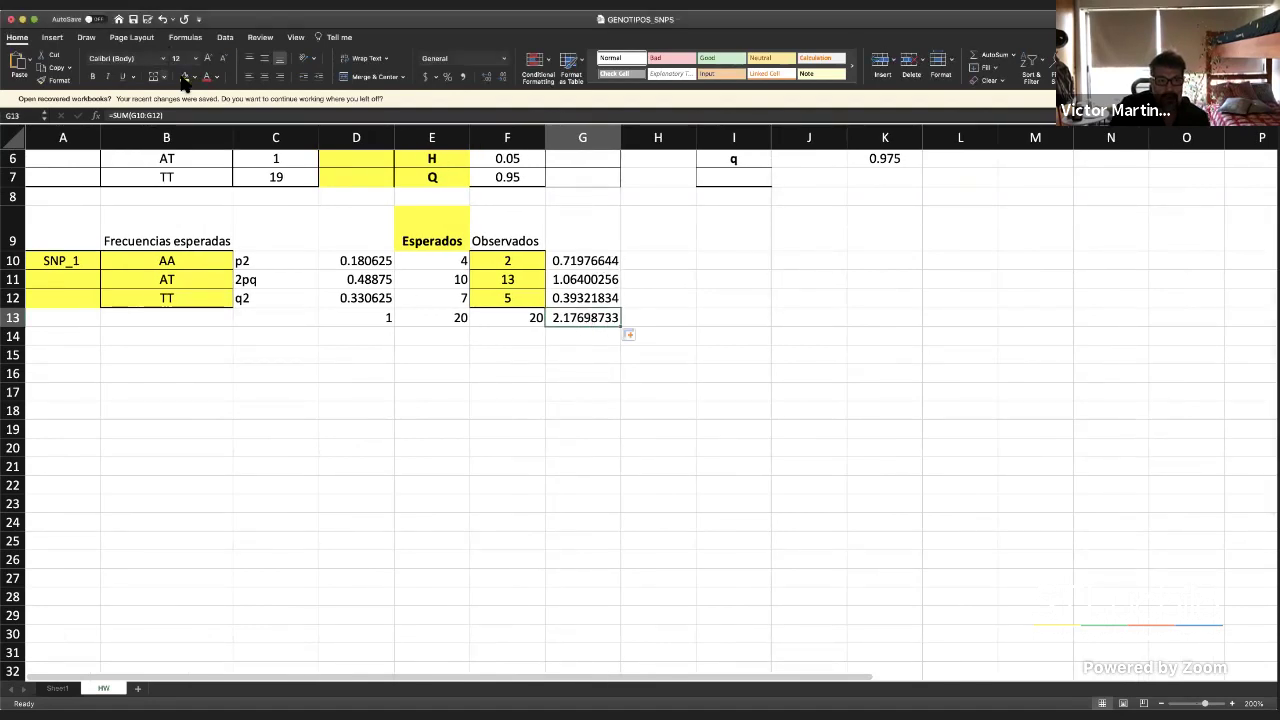
left_click(184, 78)
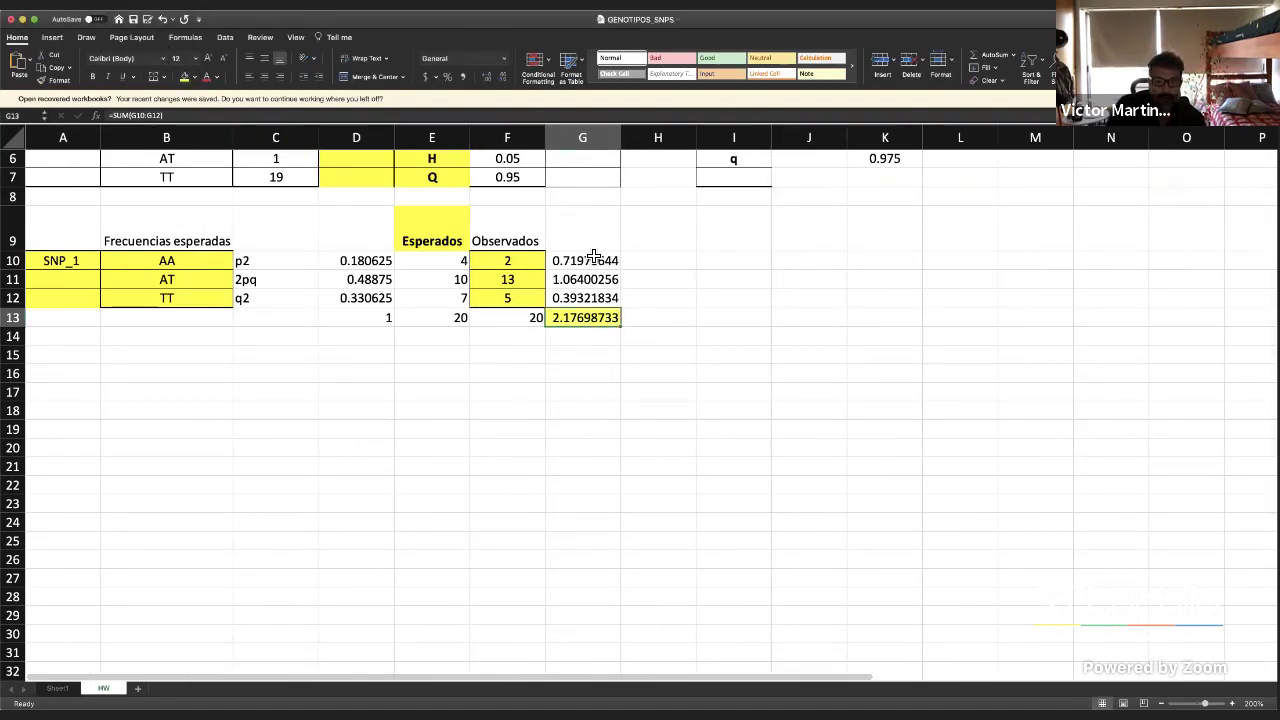
Copy the SNP_2 name and genotype labels from A5:B7 to A15:B17 below the SNP_1 expected table
scroll(609, 204, "down", 1)
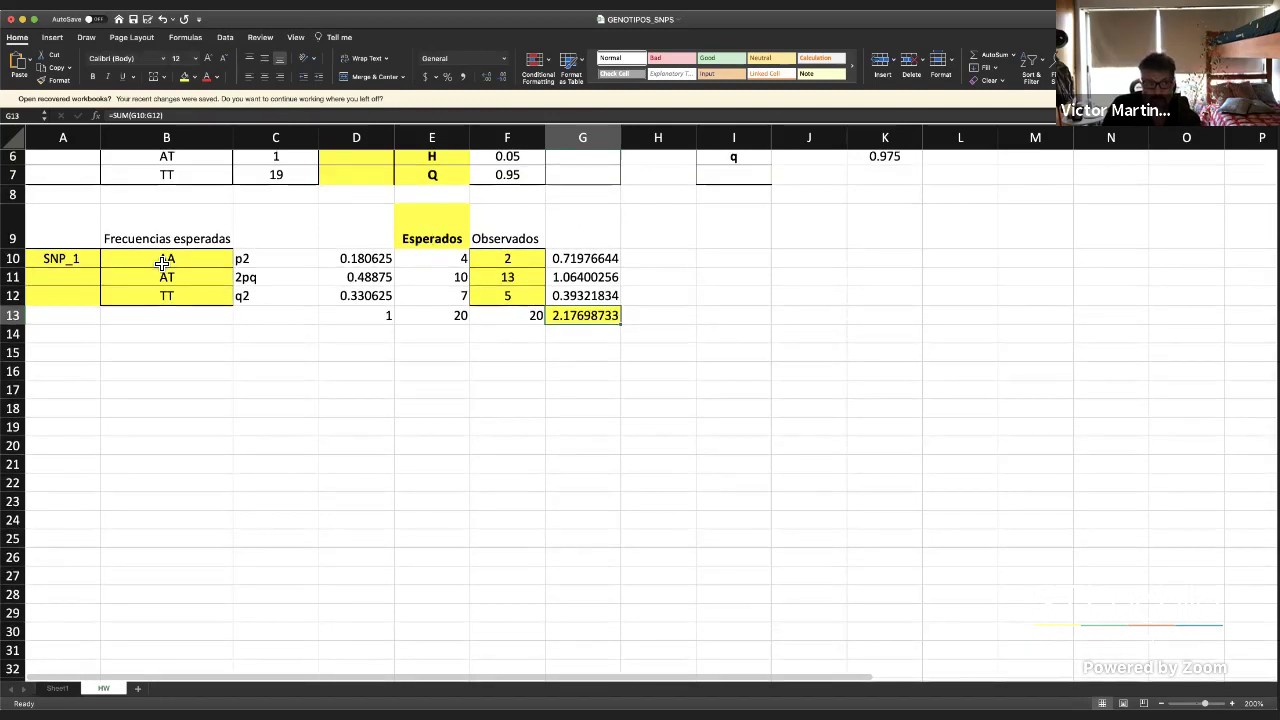
scroll(172, 260, "up", 5)
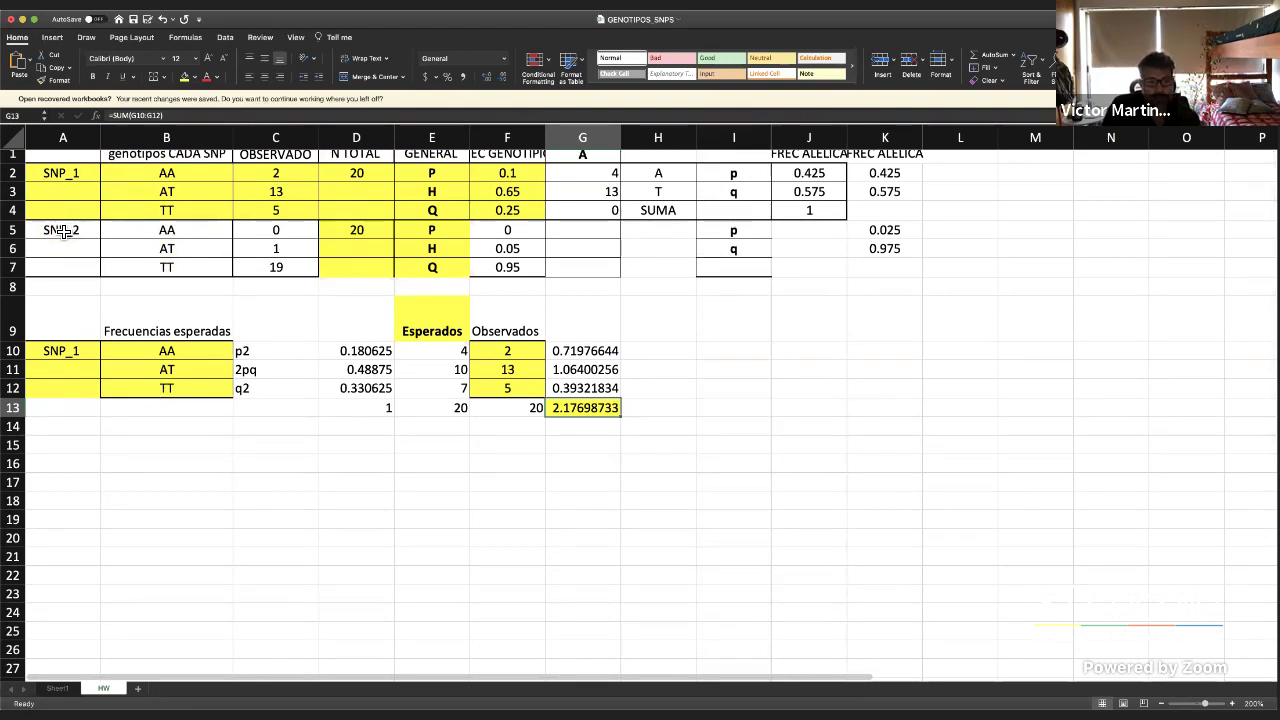
left_click_drag(63, 231, 183, 269)
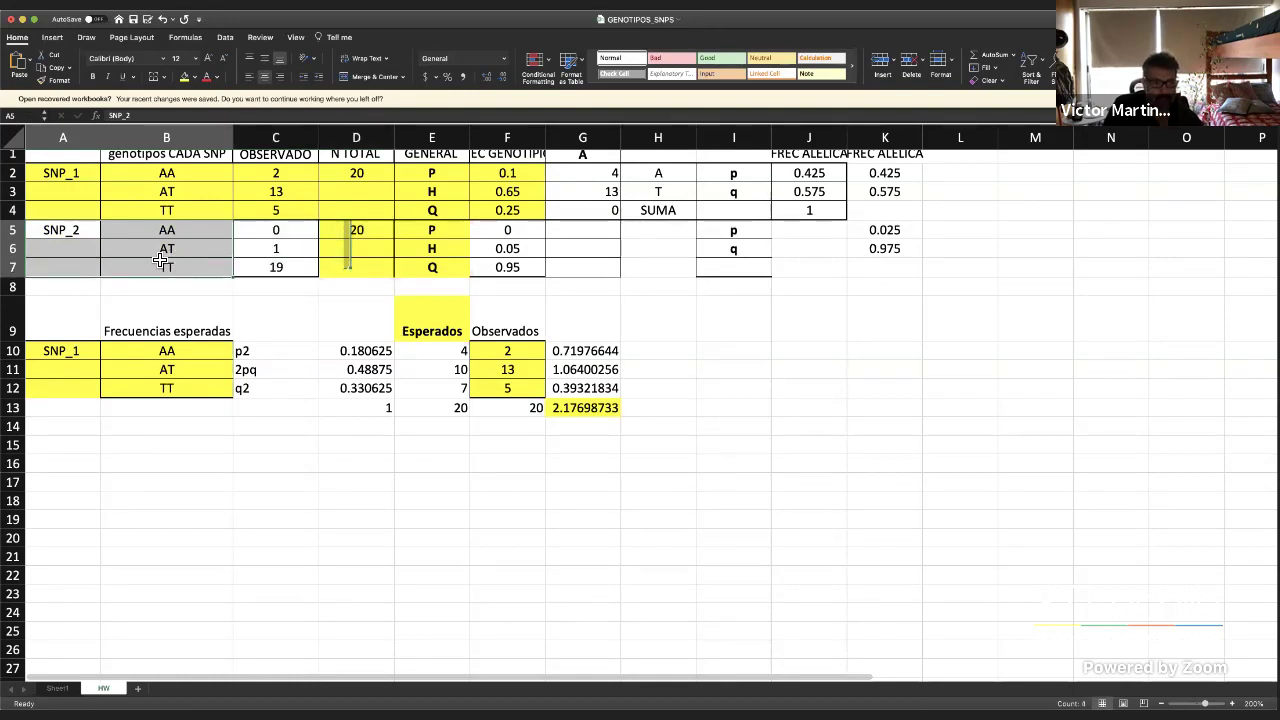
right_click(160, 261)
left_click(175, 270)
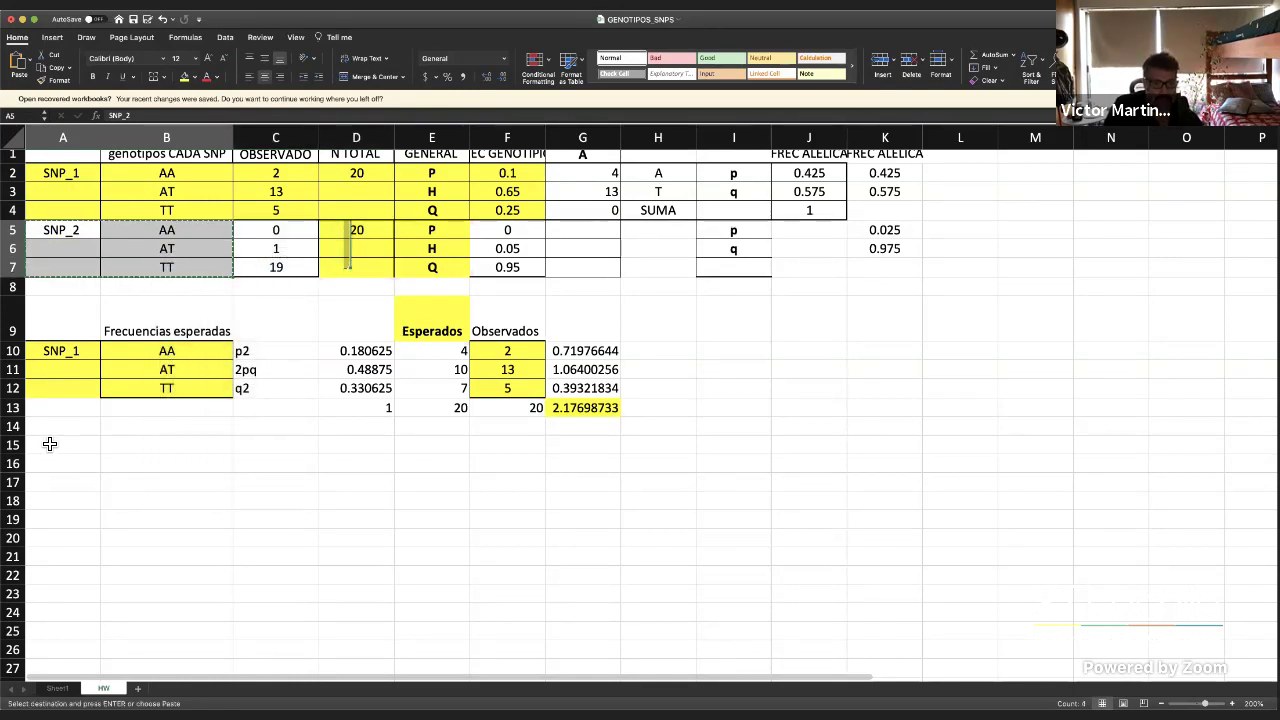
right_click(46, 447)
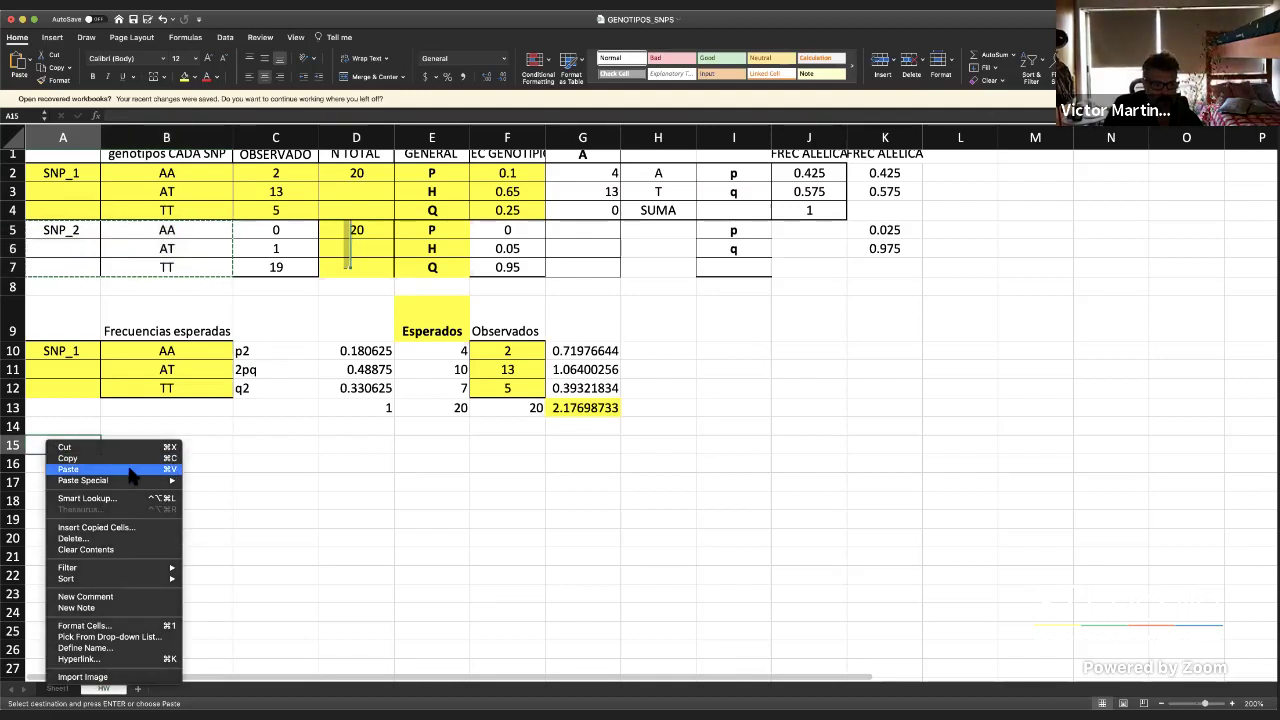
left_click(115, 469)
left_click(340, 500)
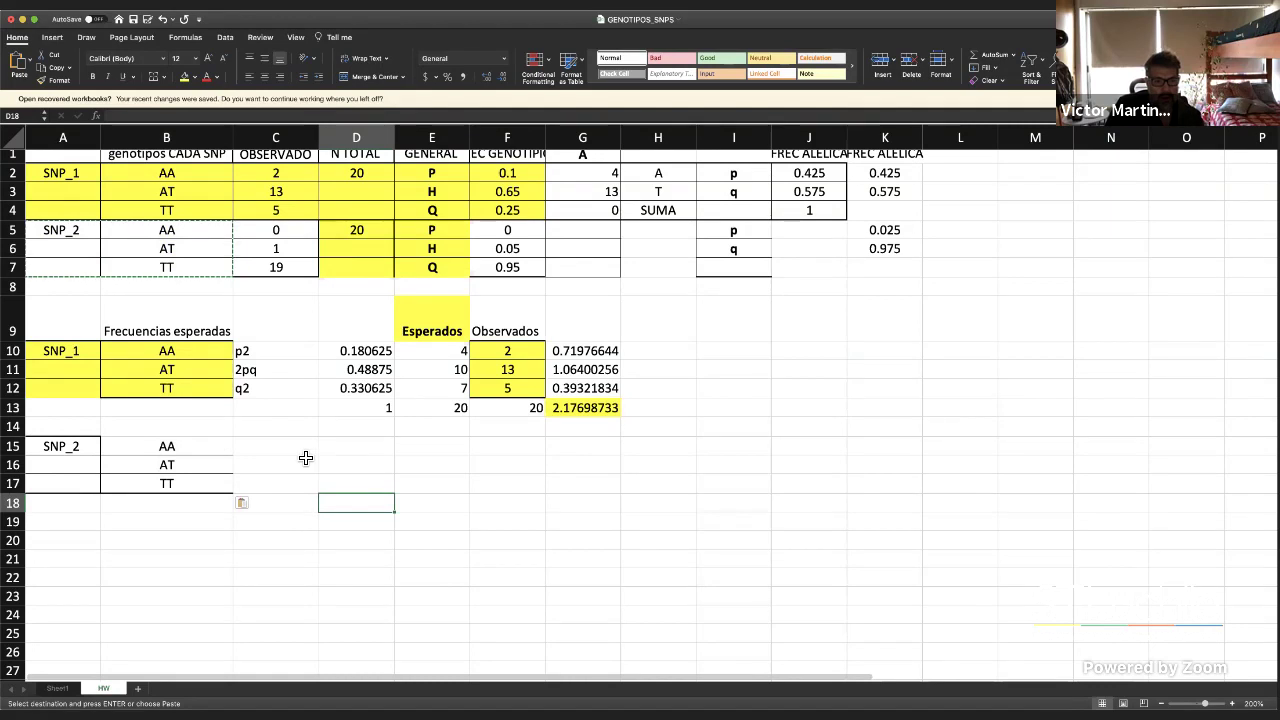
Copy the p2, 2pq and q2 labels from C10:C12 to C15:C17 beside the SNP_2 genotypes
scroll(300, 458, "up", 1)
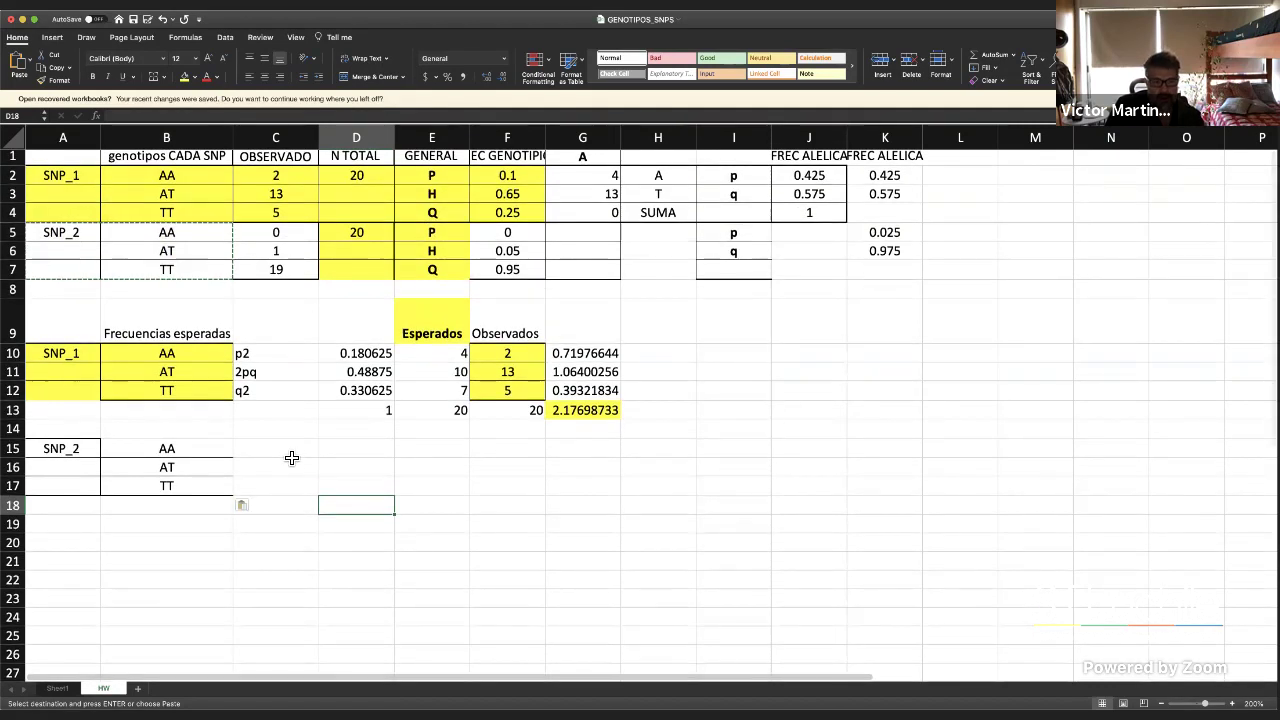
left_click_drag(280, 358, 286, 398)
right_click(287, 390)
left_click(307, 401)
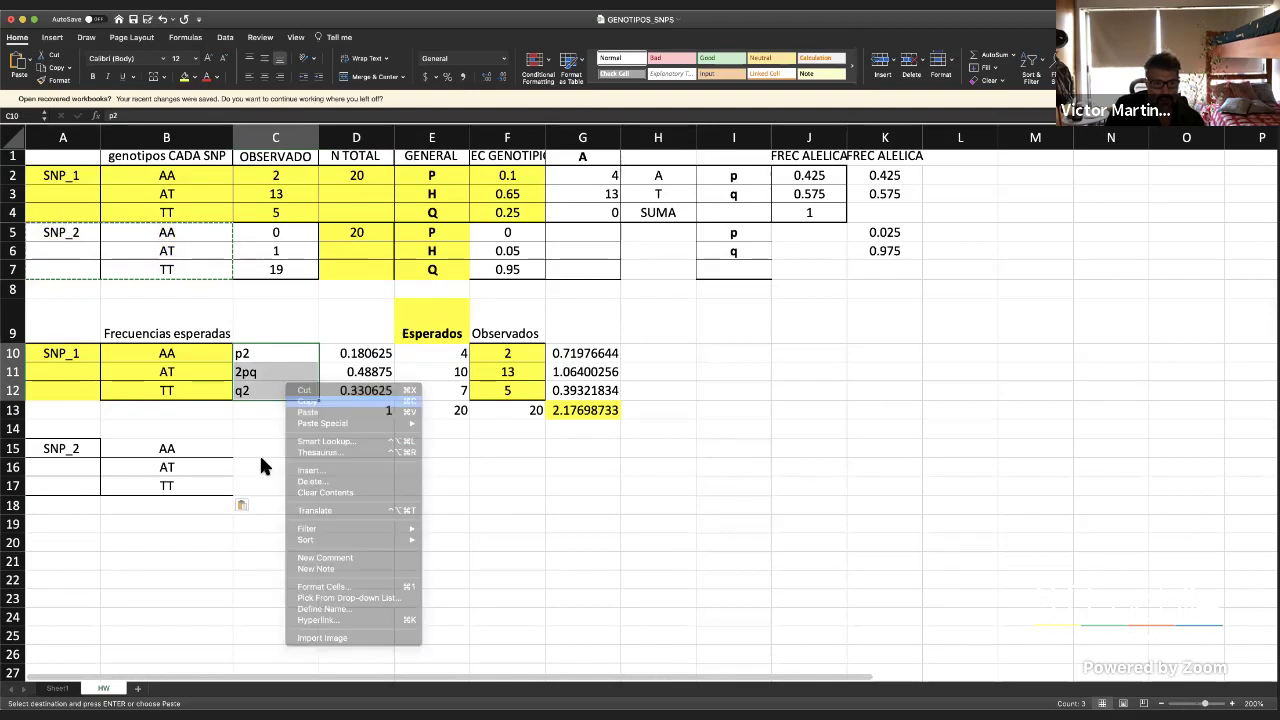
left_click(260, 448)
right_click(262, 448)
left_click(300, 476)
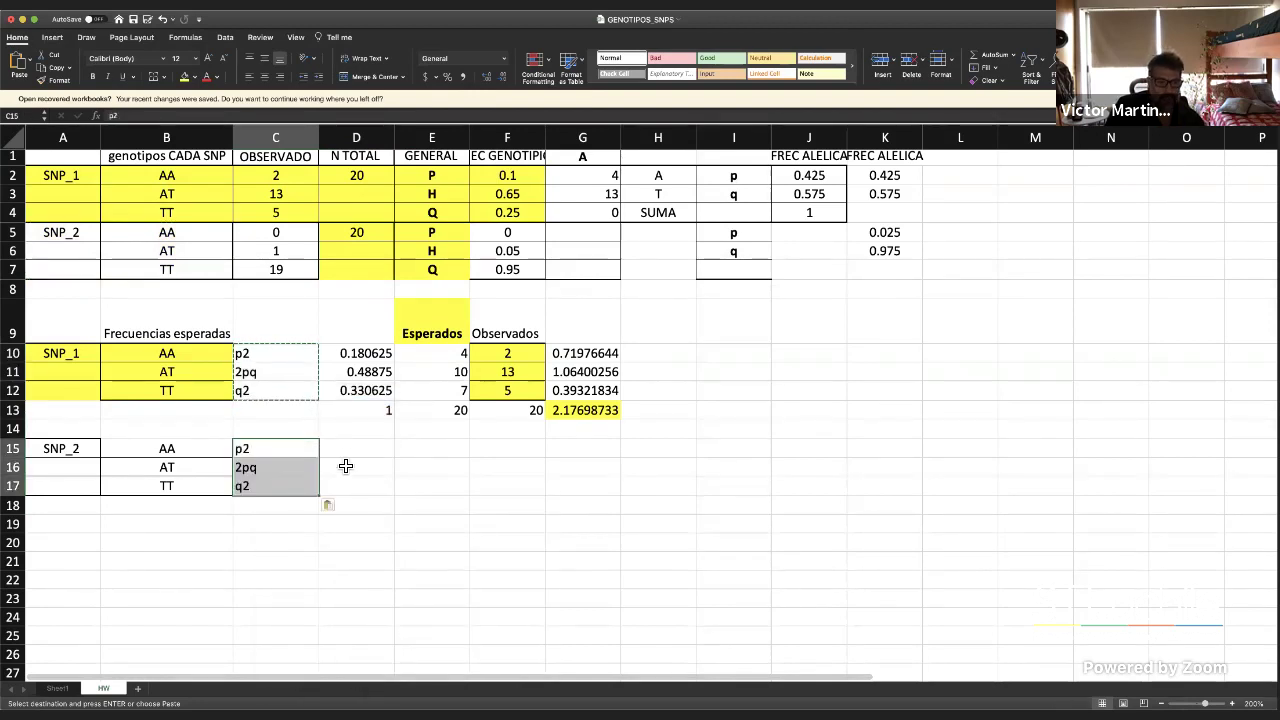
Calculate the expected AA frequency for SNP_2 in D15 with the formula =K5^2
left_click(371, 450)
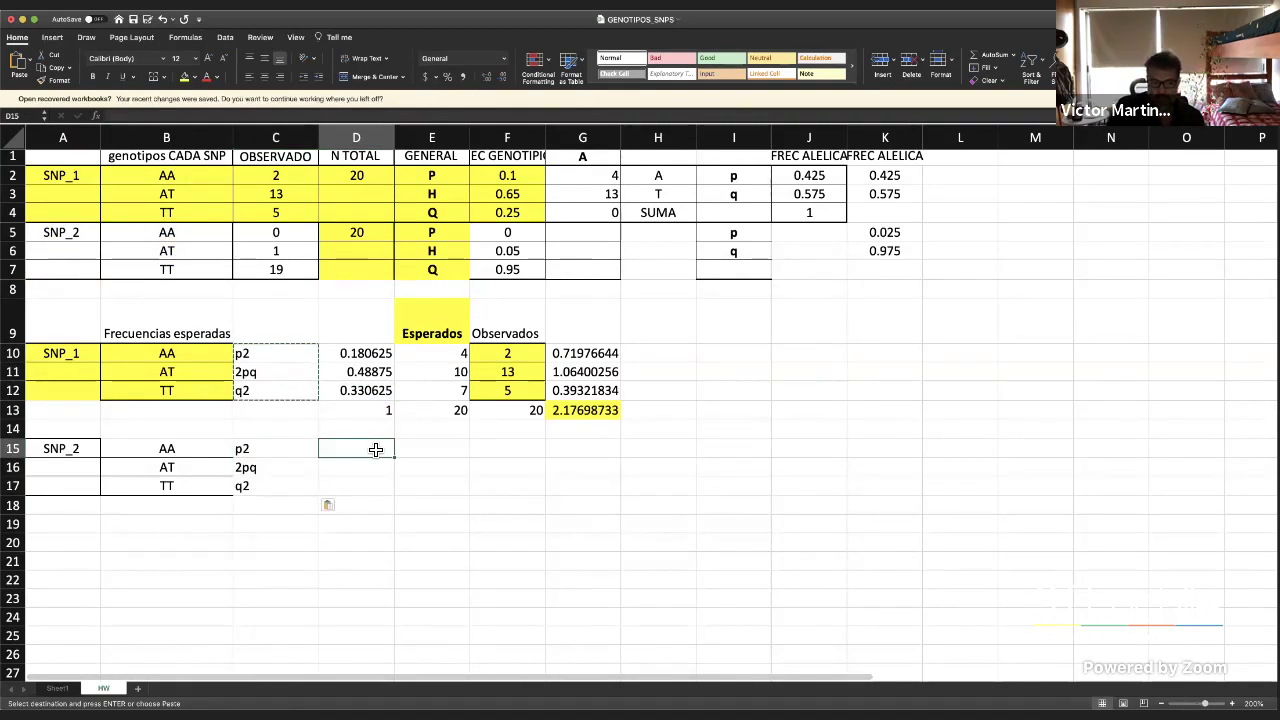
type("=")
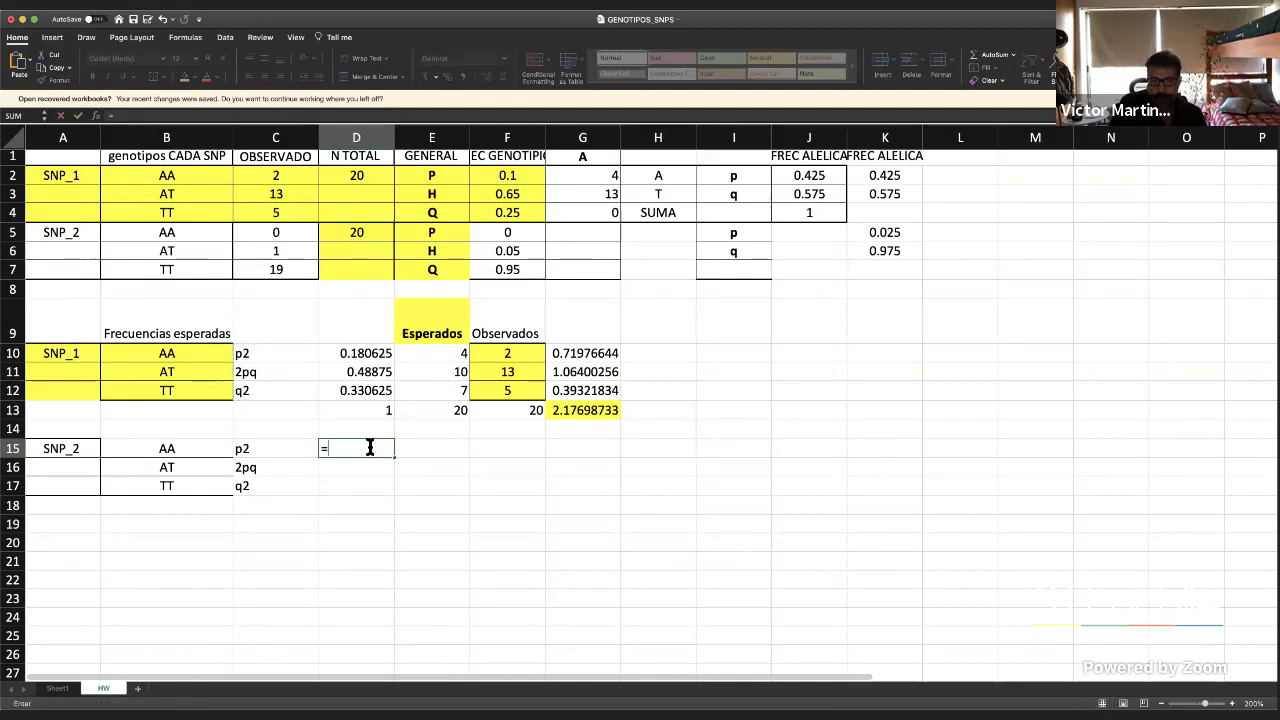
key("Up")
key("Up")
key("Up")
key("Up")
key("Up")
key("Up")
key("Up")
key("Up")
key("Up")
key("Up")
key("Up")
key("Up")
key("Up")
key("Up")
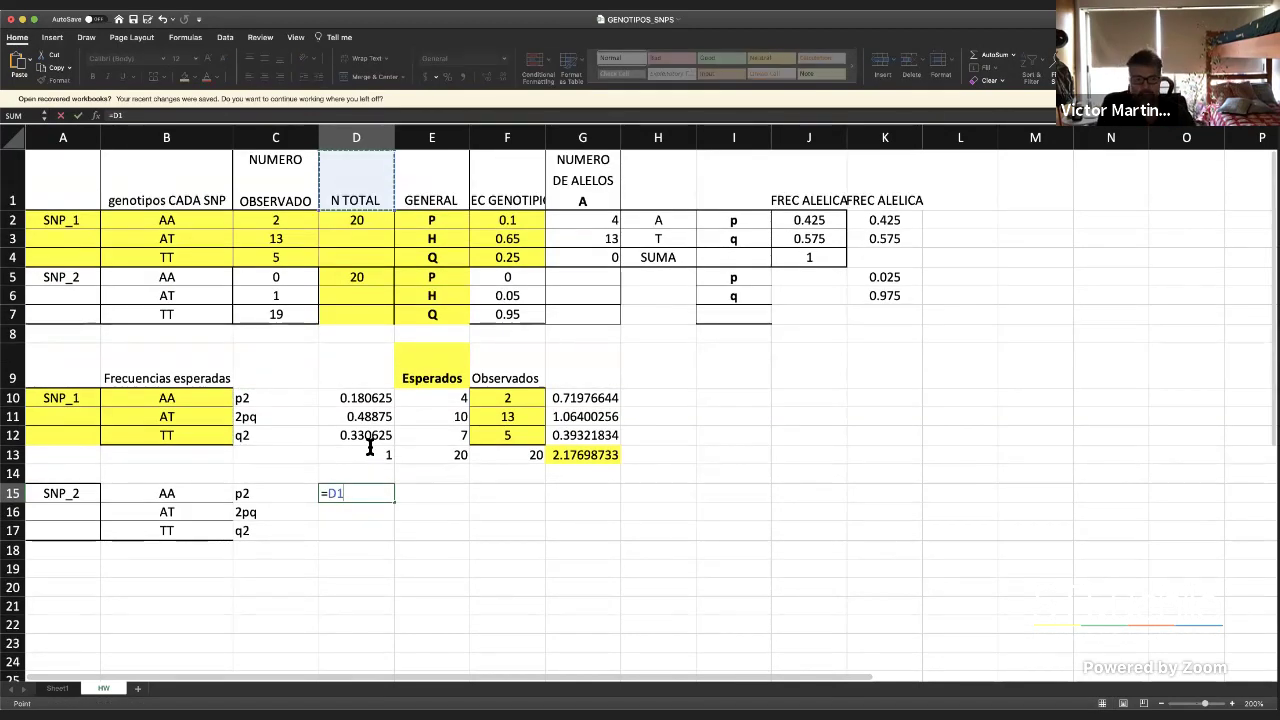
key("Down")
key("Down")
key("Right")
key("Right")
key("Right")
key("Right")
key("Right")
key("Right")
key("Right")
key("Down")
key("Down")
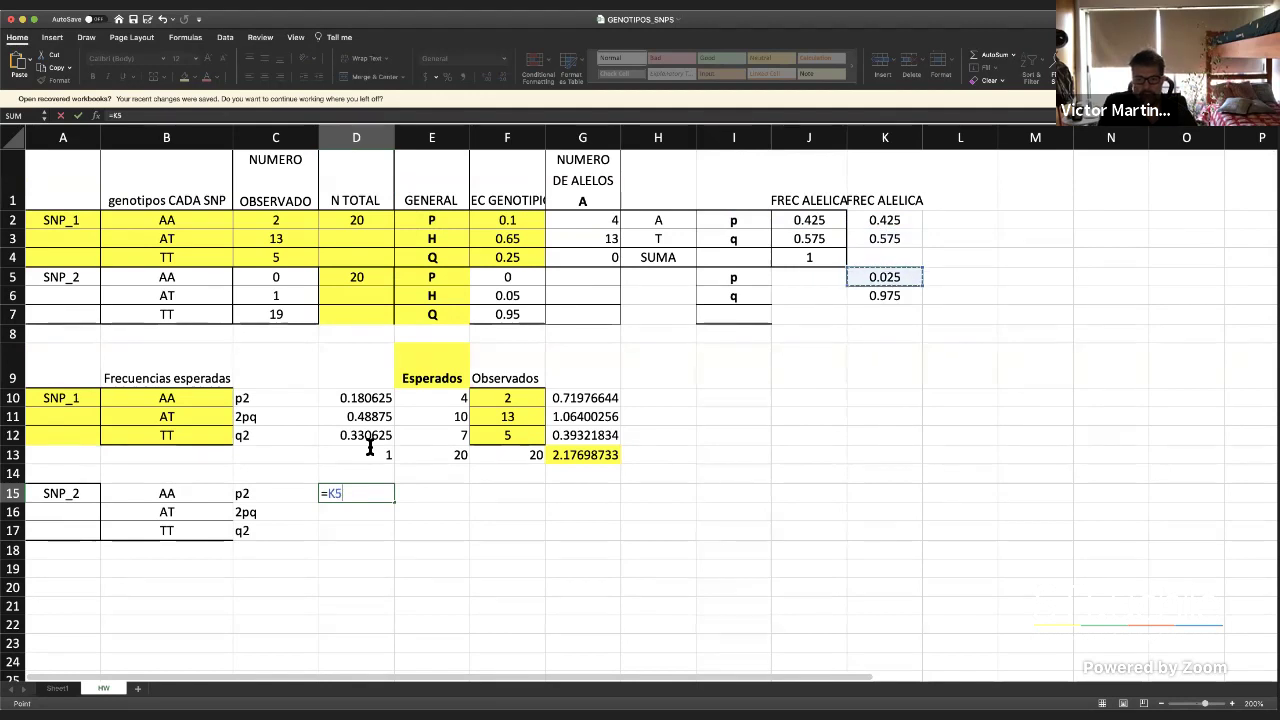
type("^2")
key("Return")
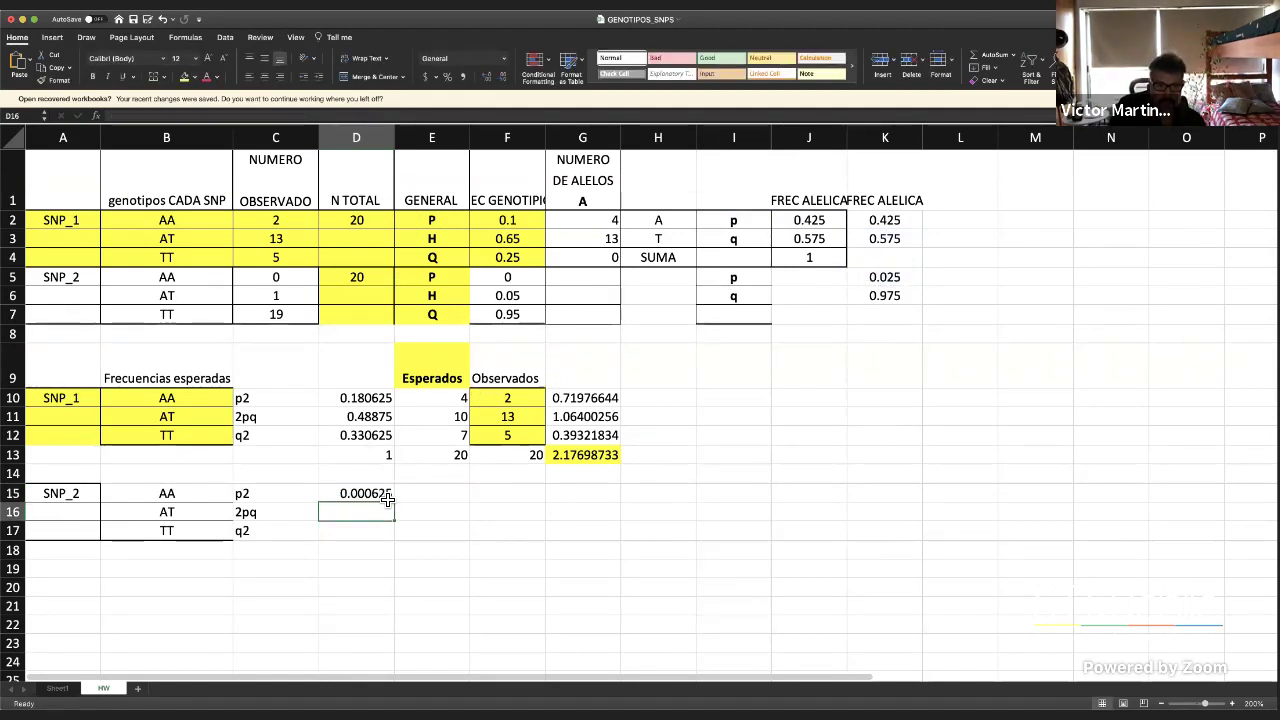
Calculate the expected AT frequency for SNP_2 in D16 with the formula =2*K5*K6
type("=2*")
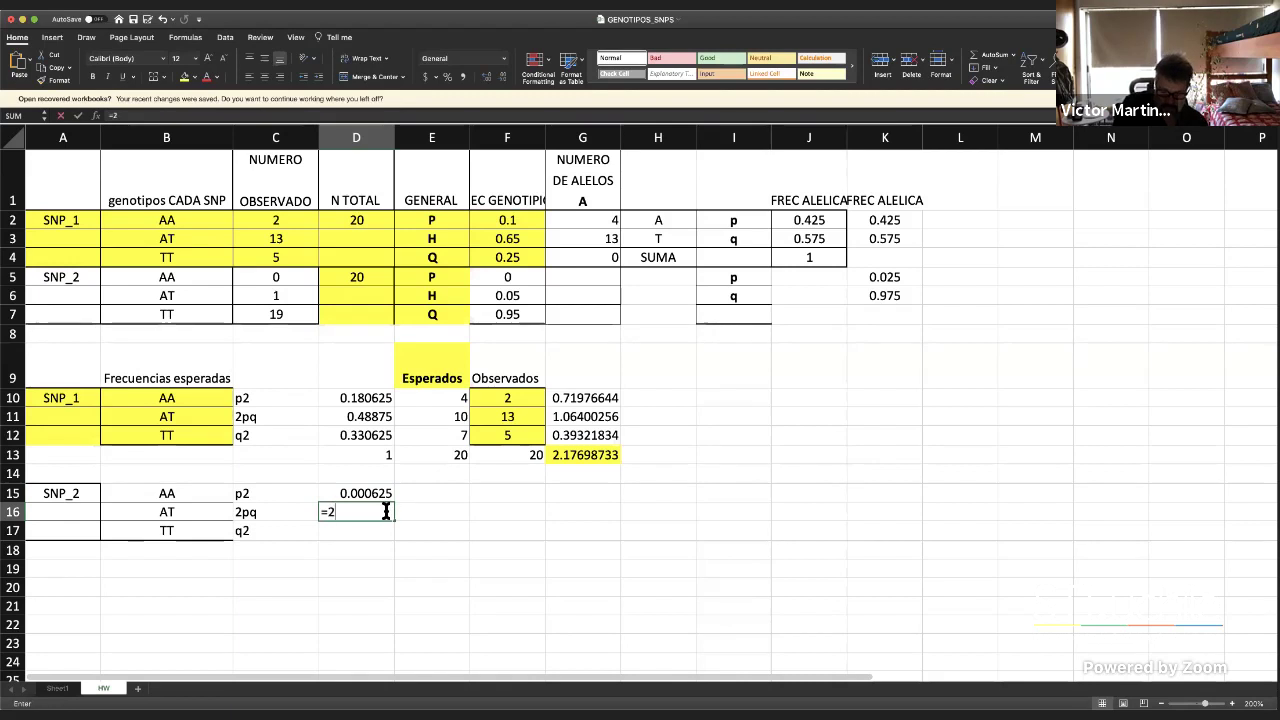
left_click(893, 279)
type("*")
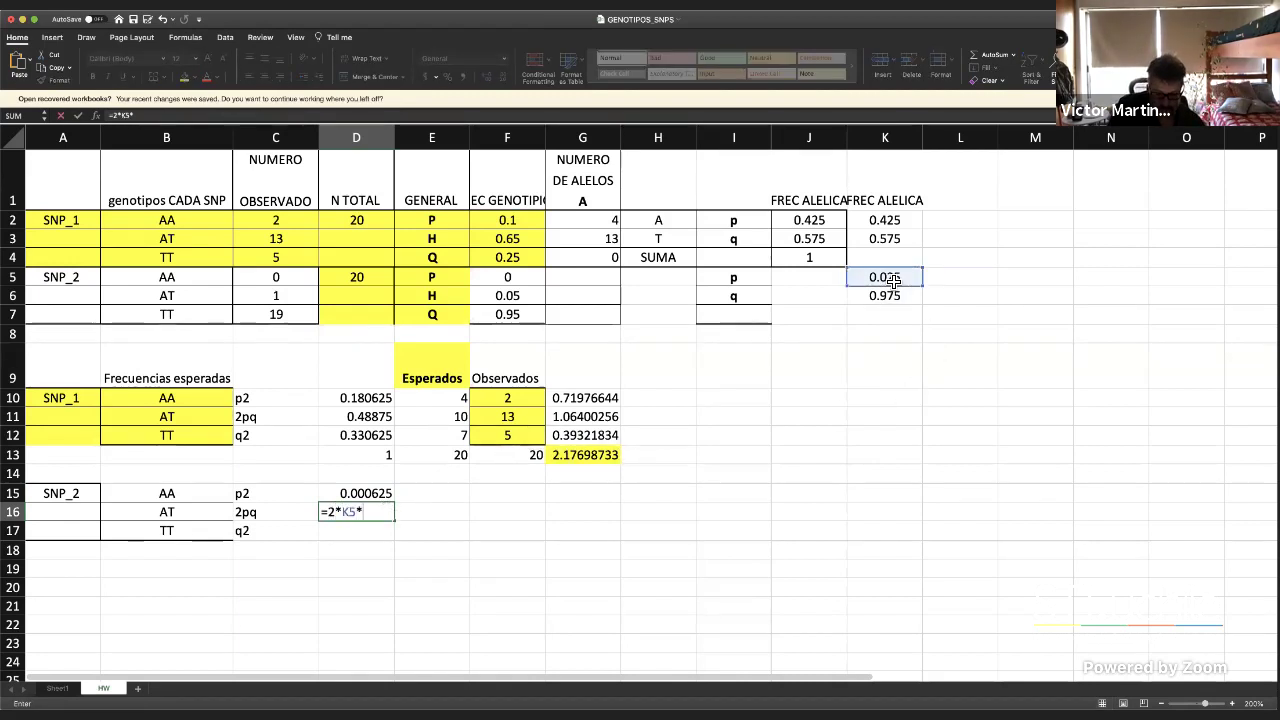
type("q")
key("BackSpace")
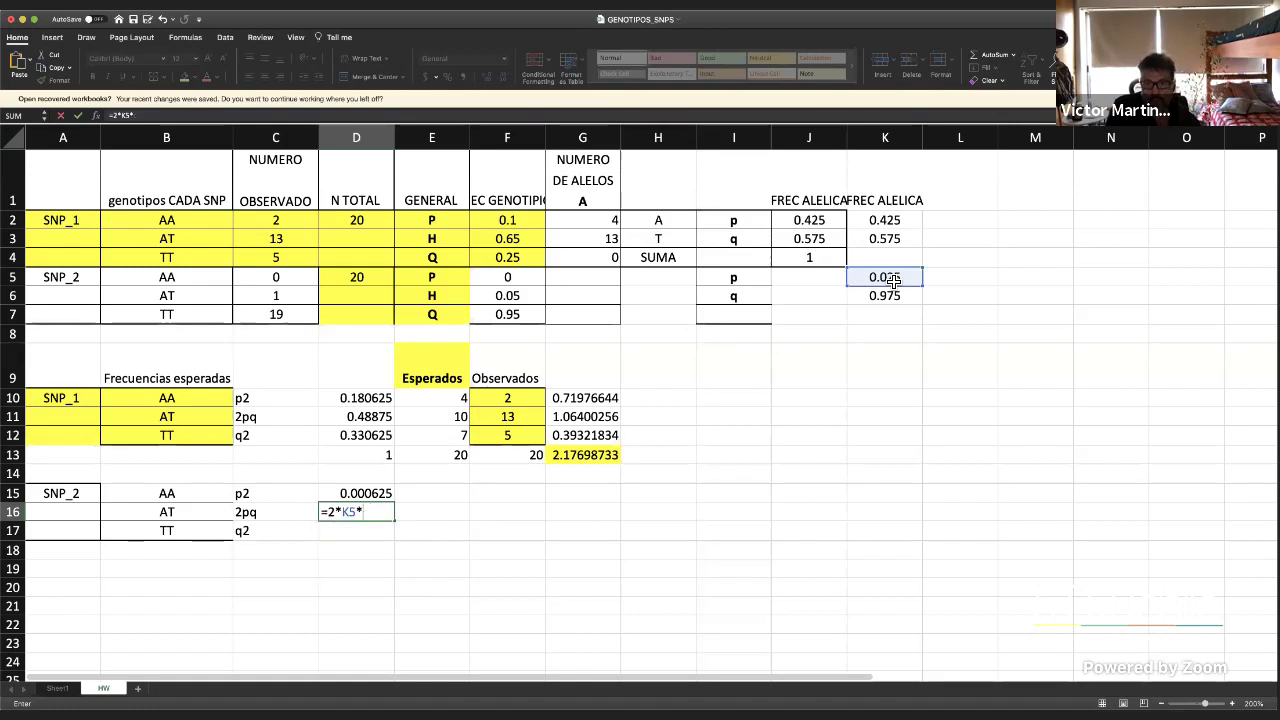
type("k6")
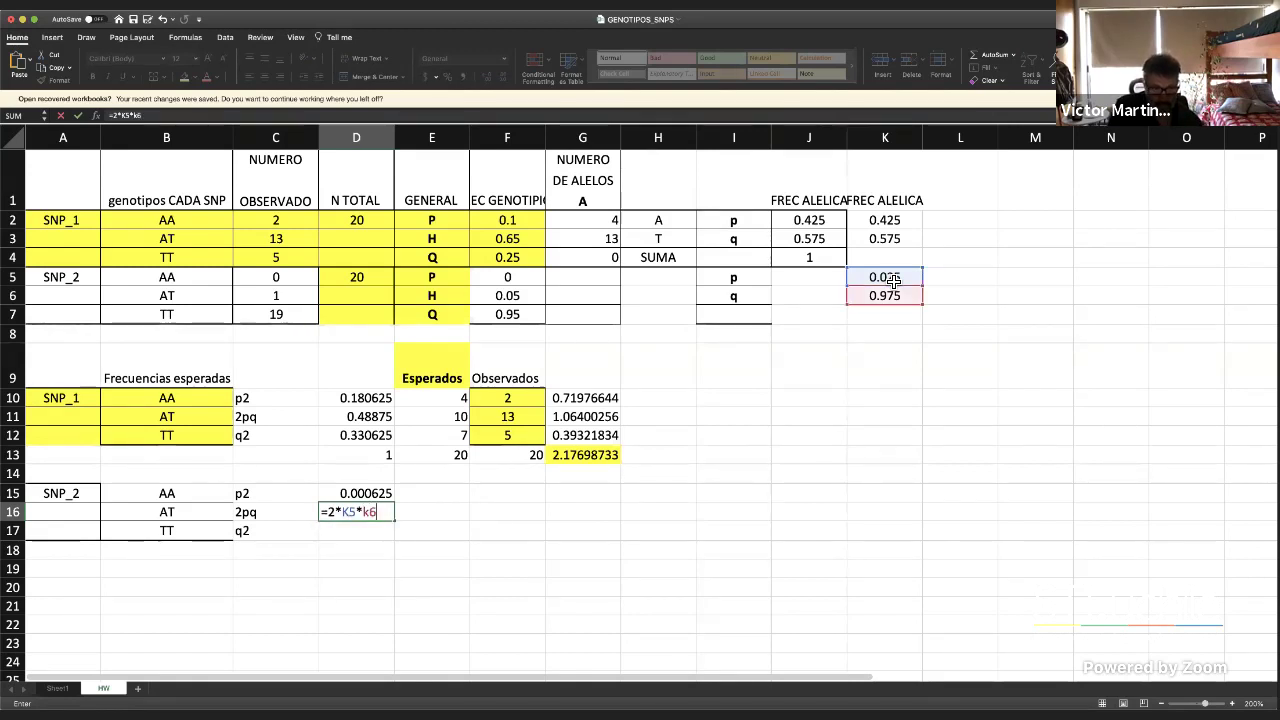
key("Return")
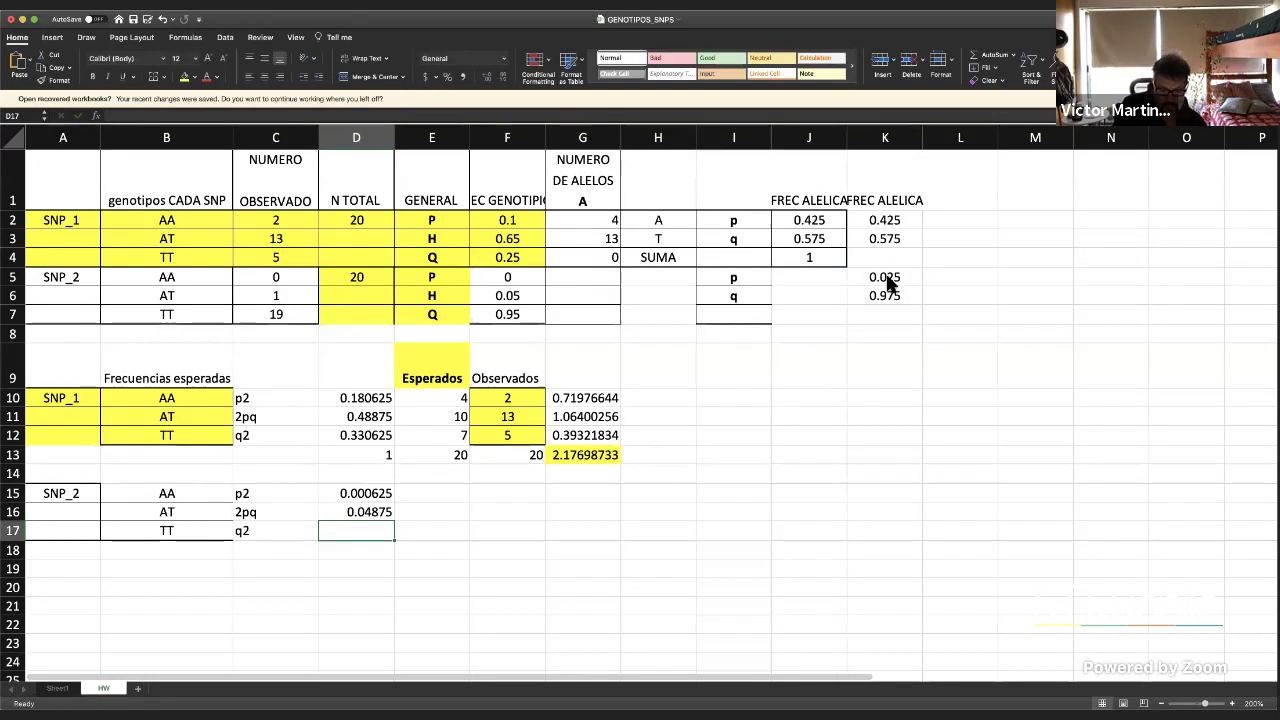
Calculate the expected TT frequency for SNP_2 in D17 with the formula =K6^2
type("=")
left_click(898, 294)
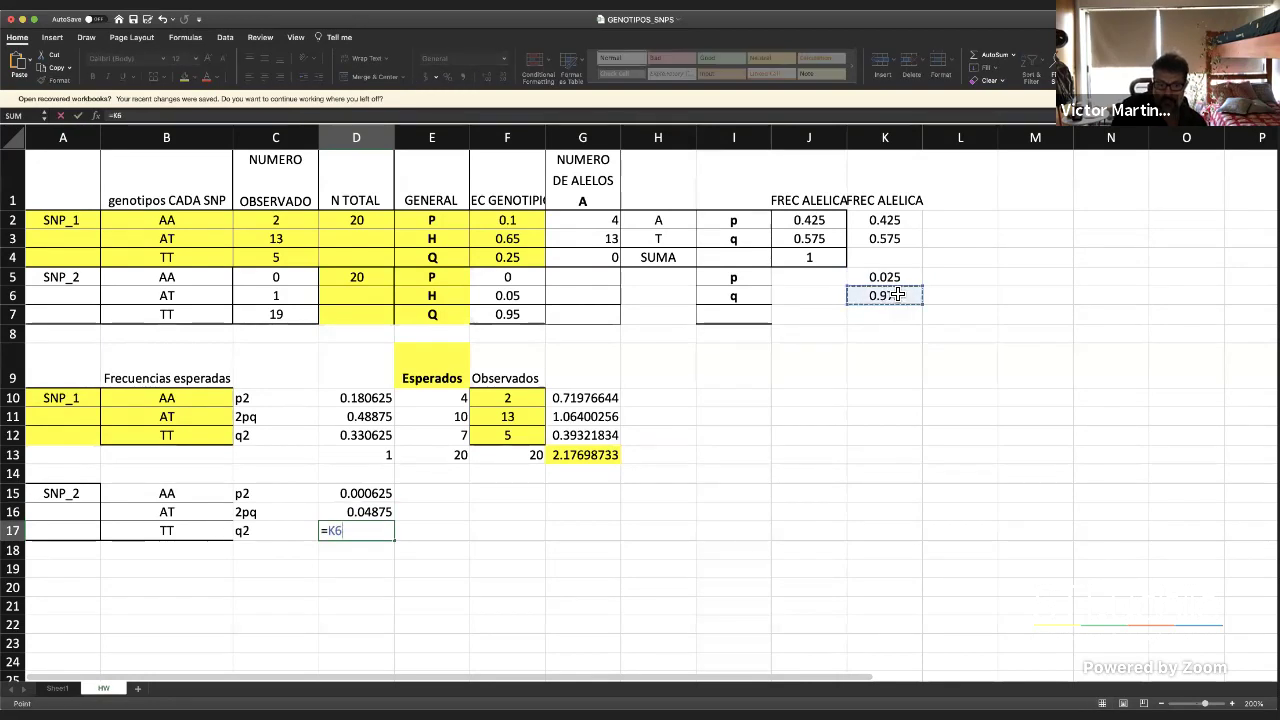
type("^2")
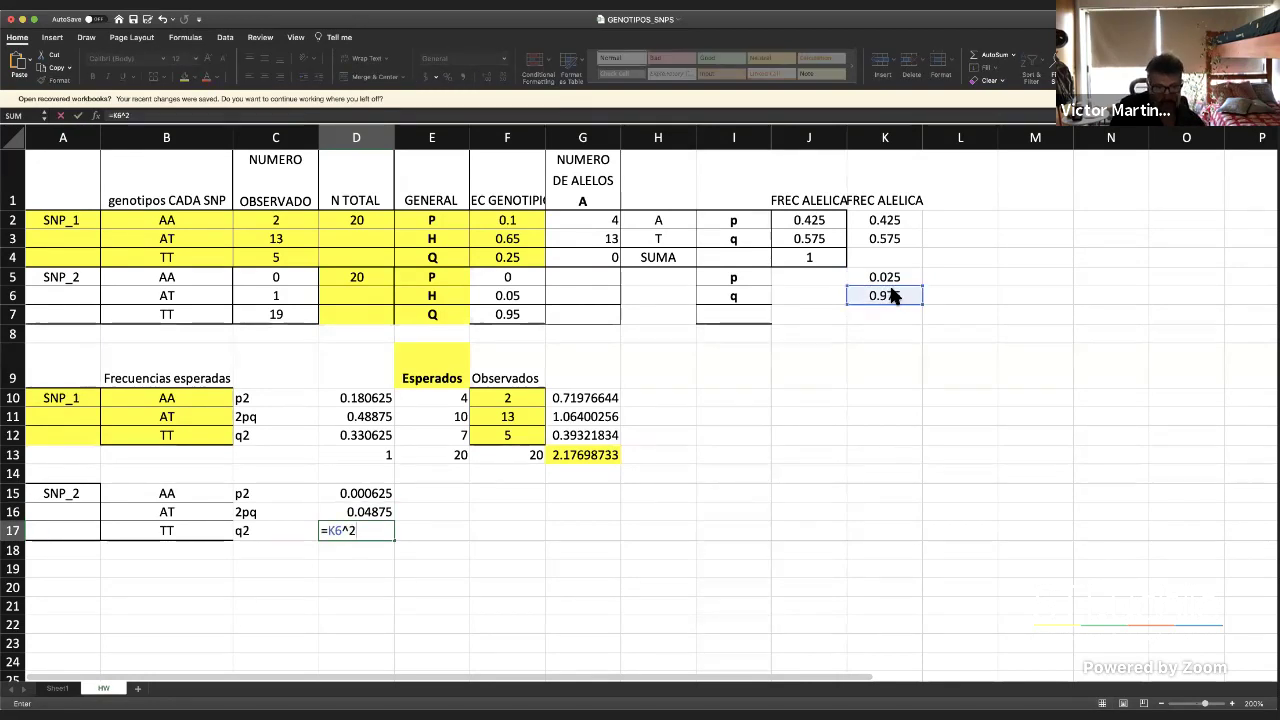
key("Return")
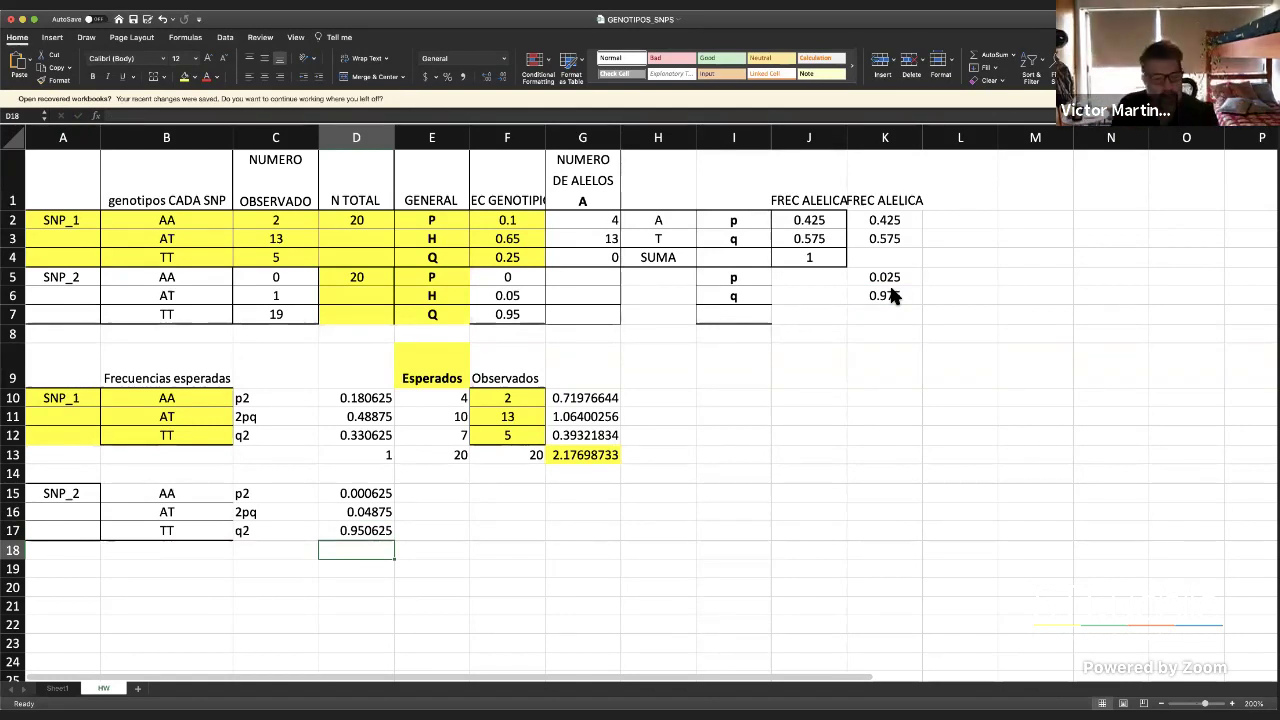
scroll(897, 330, "right", 1)
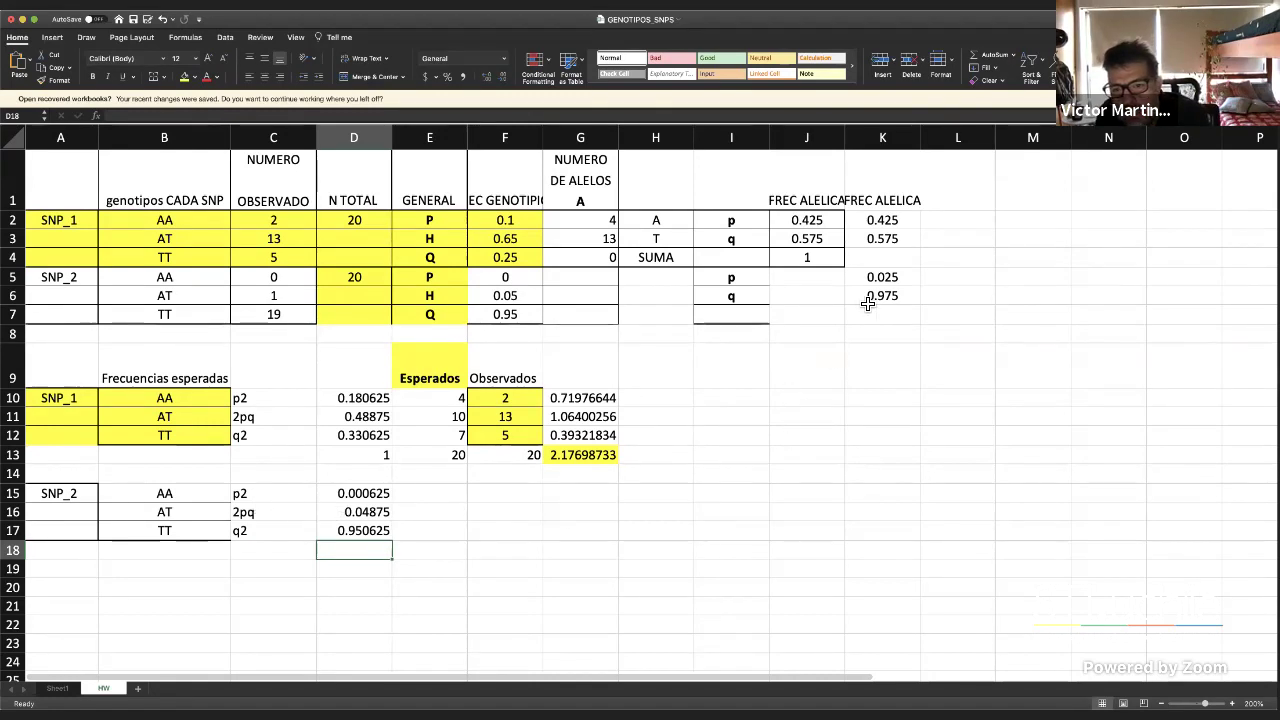
left_click(372, 496)
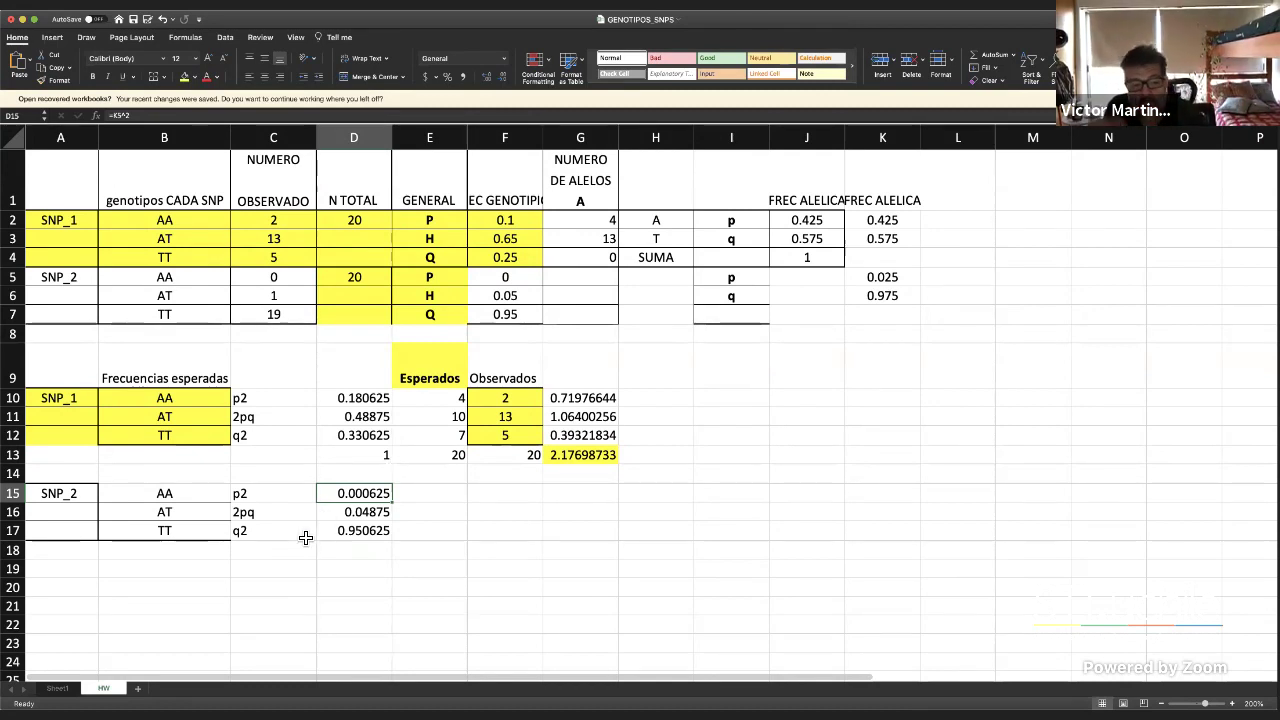
scroll(425, 520, "down", 1)
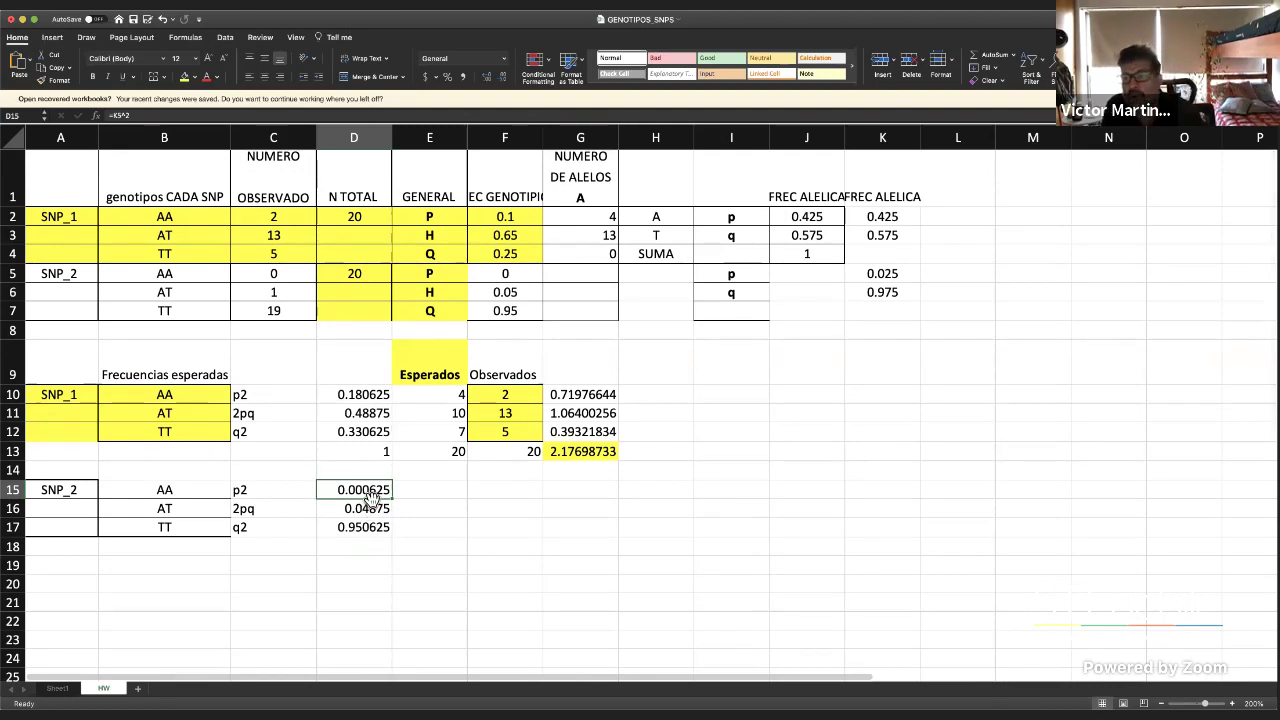
scroll(423, 457, "up", 1)
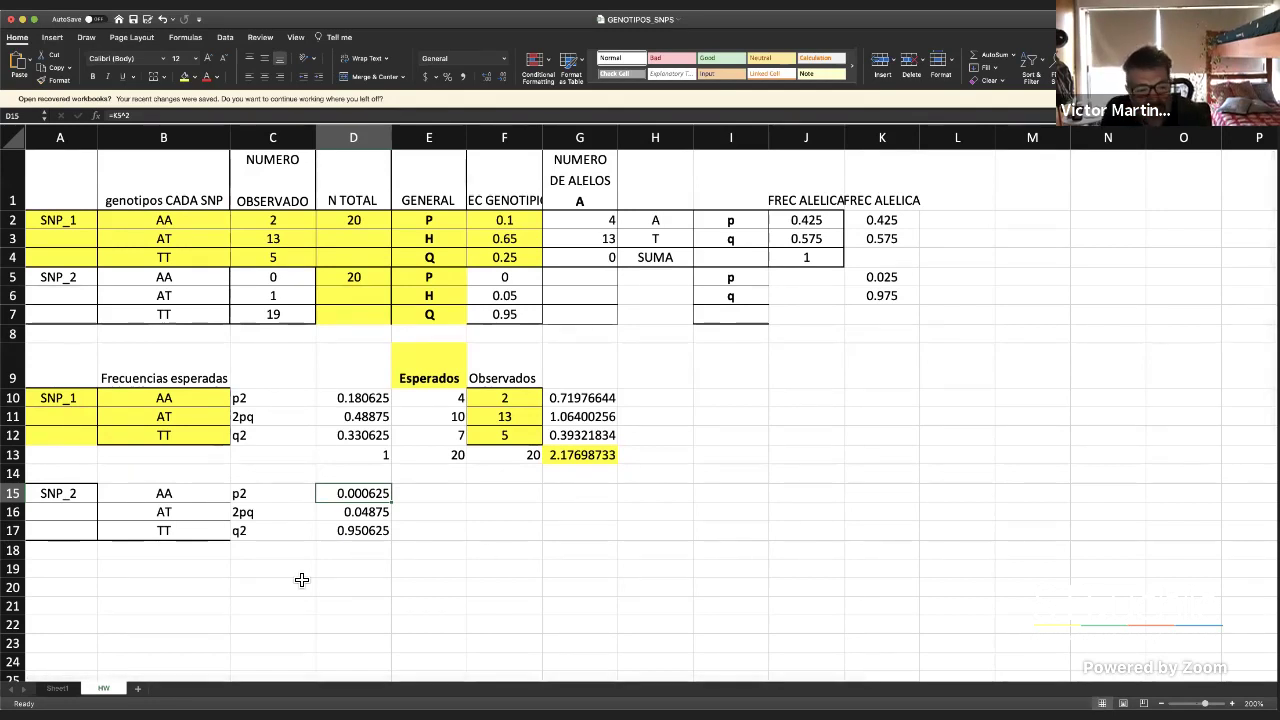
left_click(396, 537)
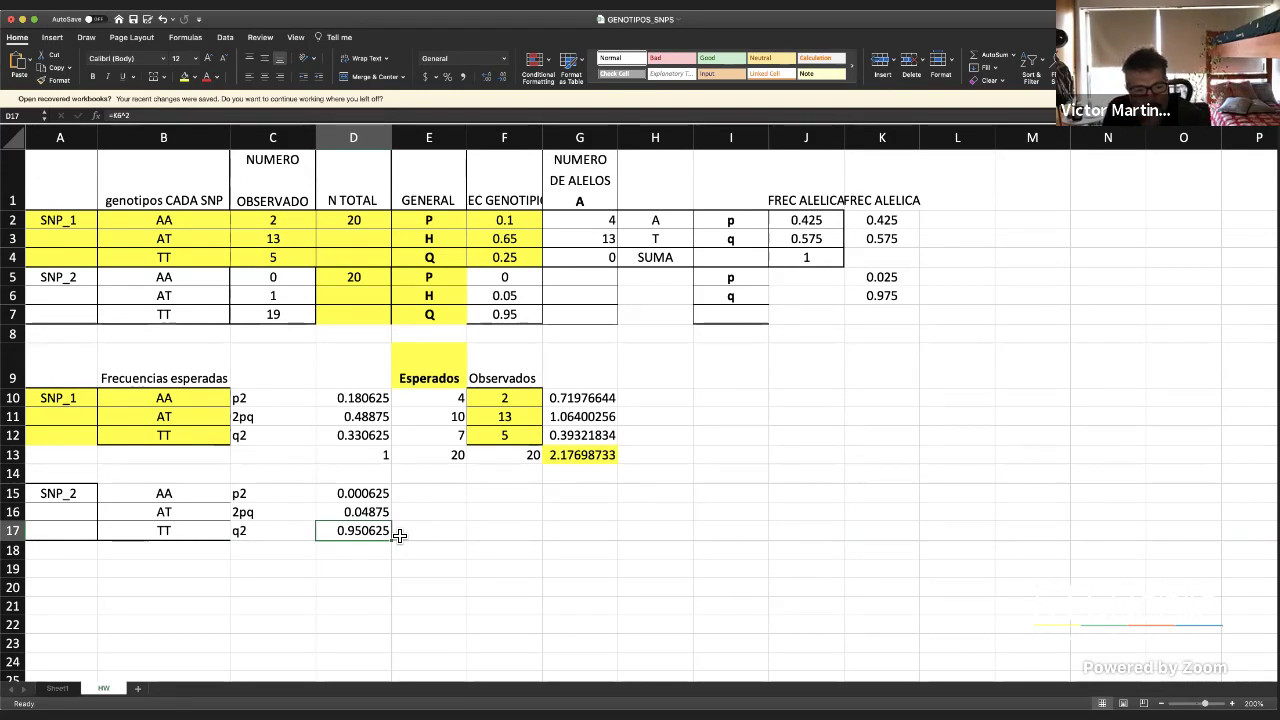
scroll(428, 629, "left", 1)
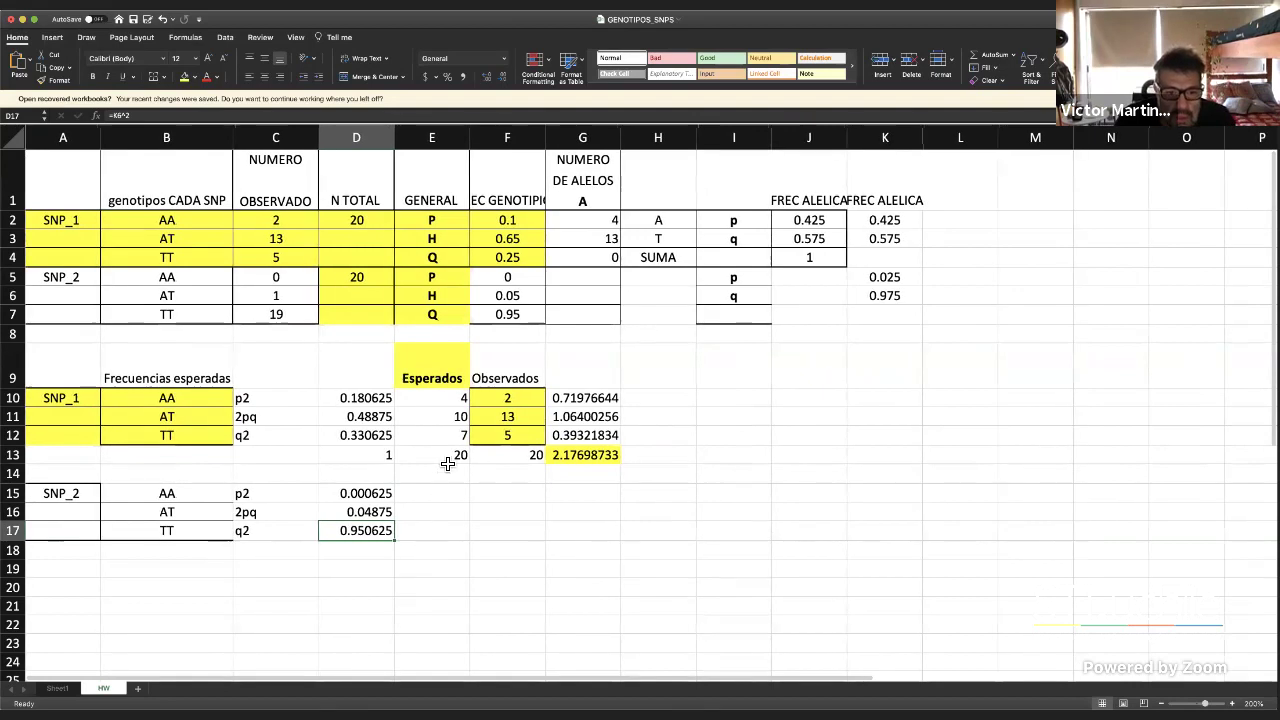
left_click(465, 400)
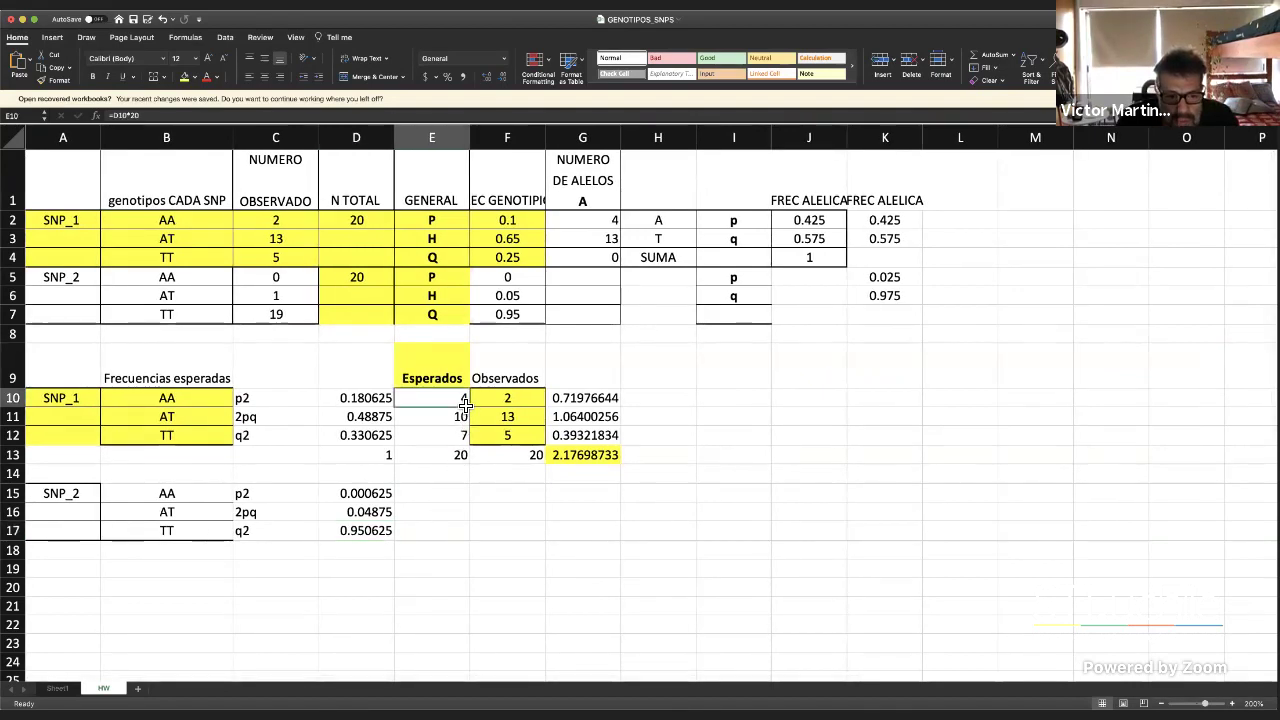
right_click(465, 400)
left_click(487, 416)
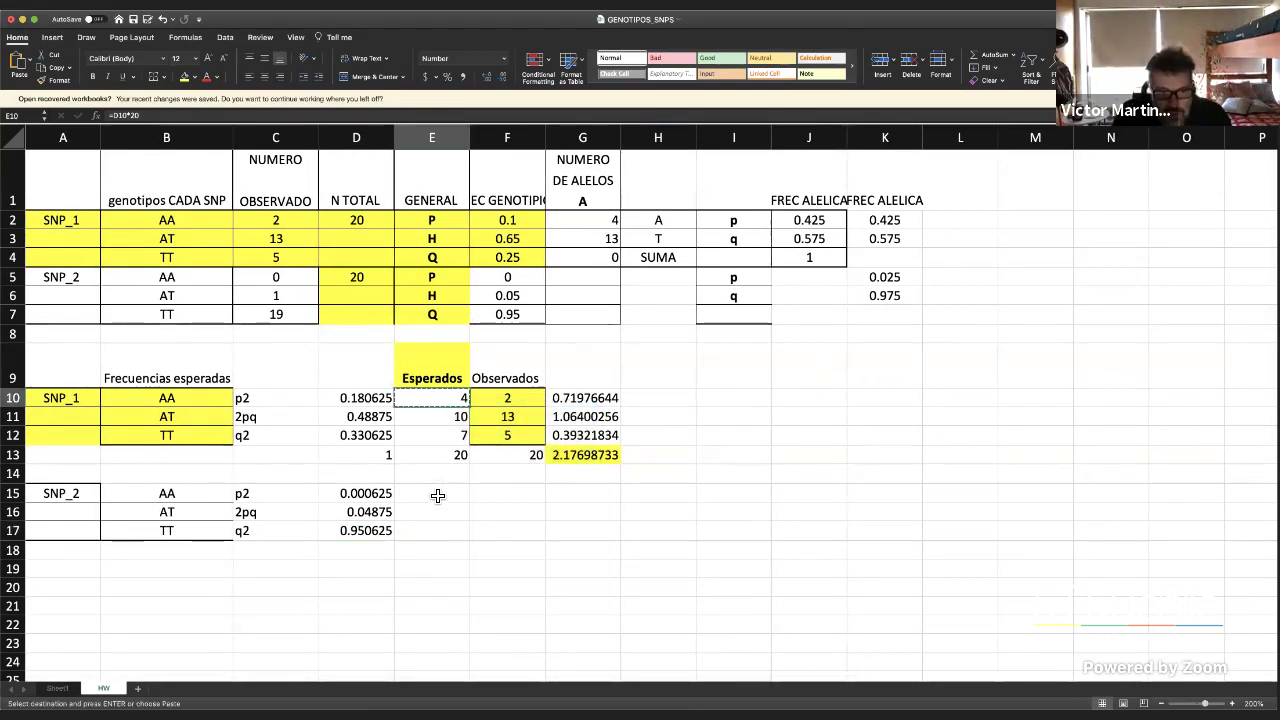
left_click(440, 495)
right_click(447, 495)
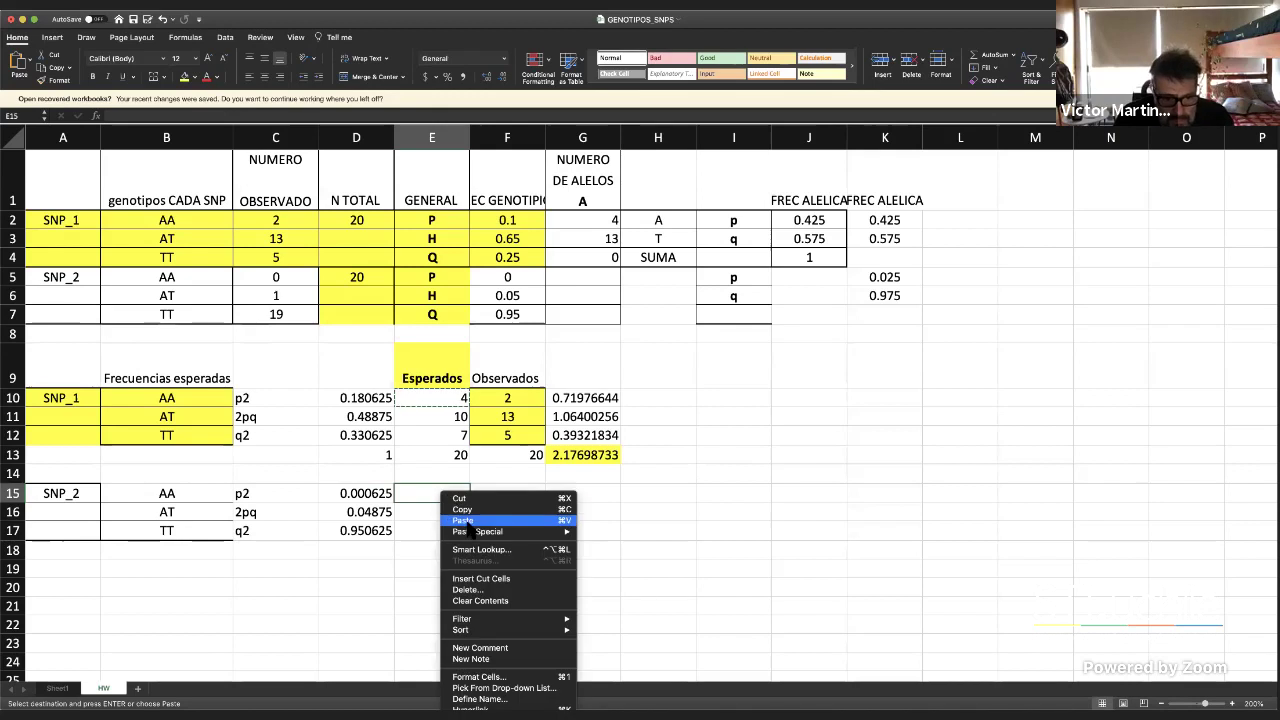
left_click(462, 520)
key("Right")
key("Left")
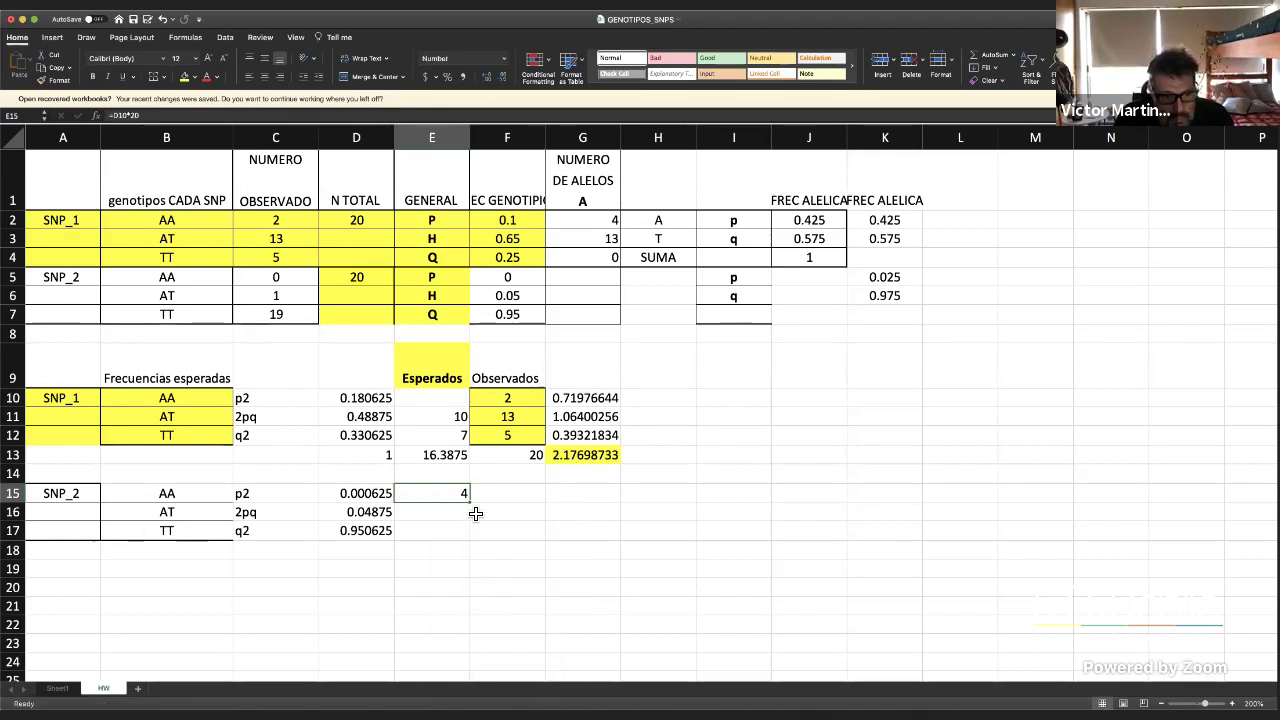
left_click(450, 400)
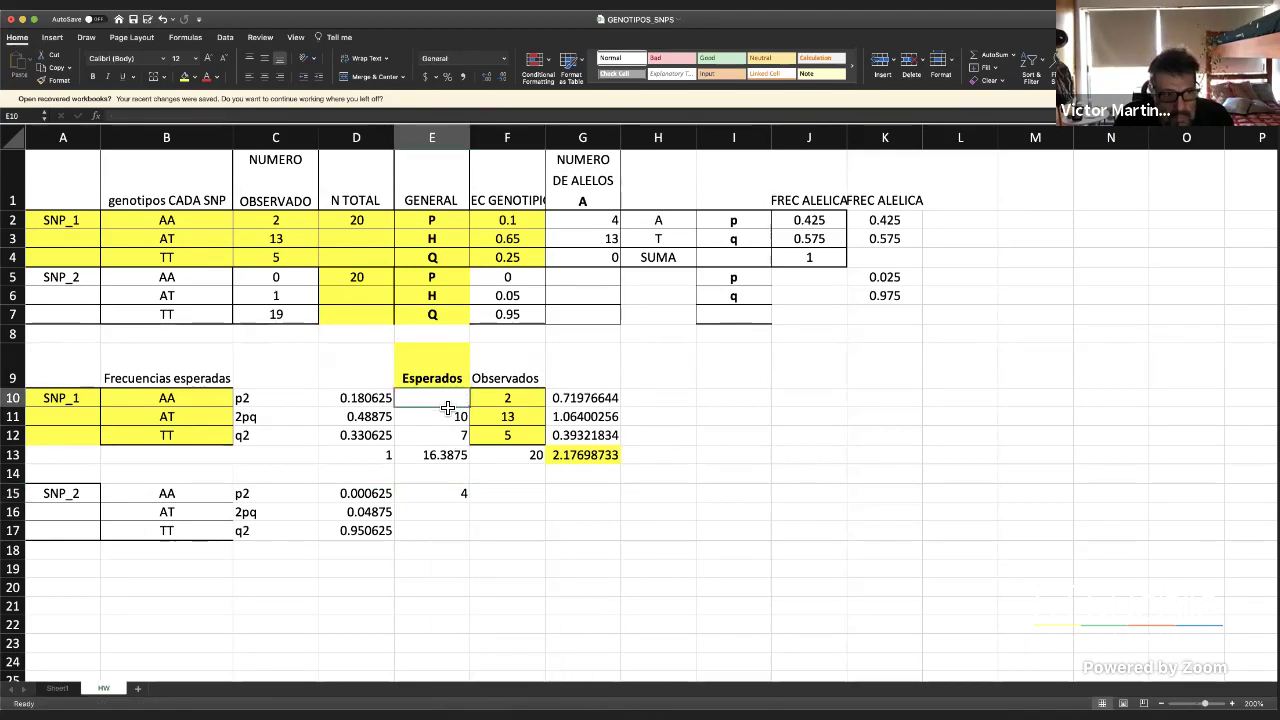
left_click(162, 19)
Copy the expected-count formula from E10 to E15 and fill it down to E17 for the SNP_2 genotypes
left_click(465, 404)
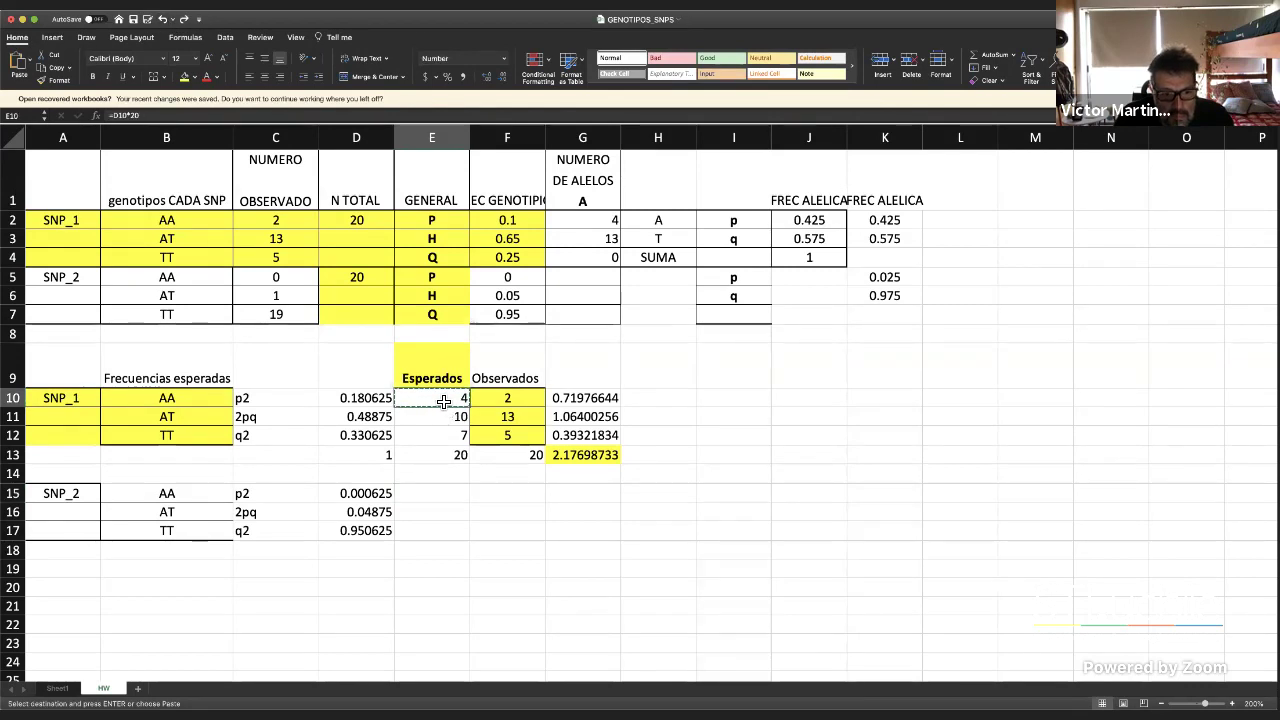
right_click(443, 401)
key("Escape")
left_click(424, 497)
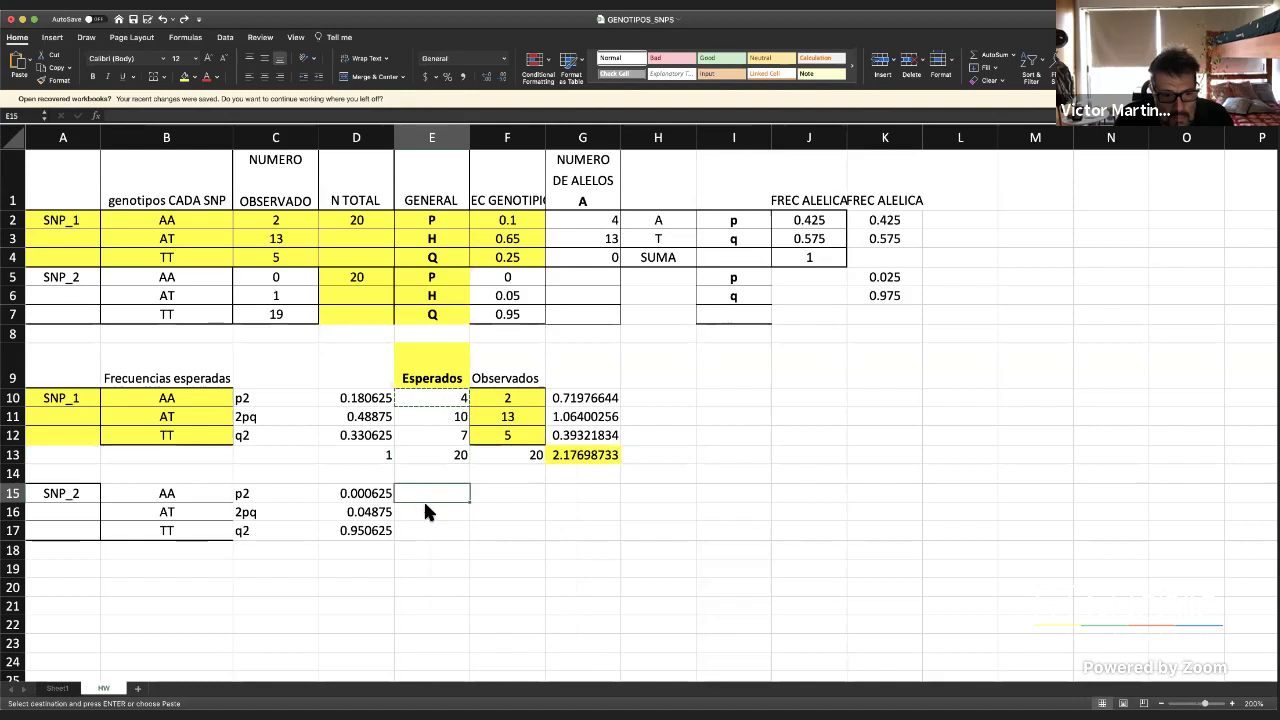
right_click(423, 499)
left_click(551, 531)
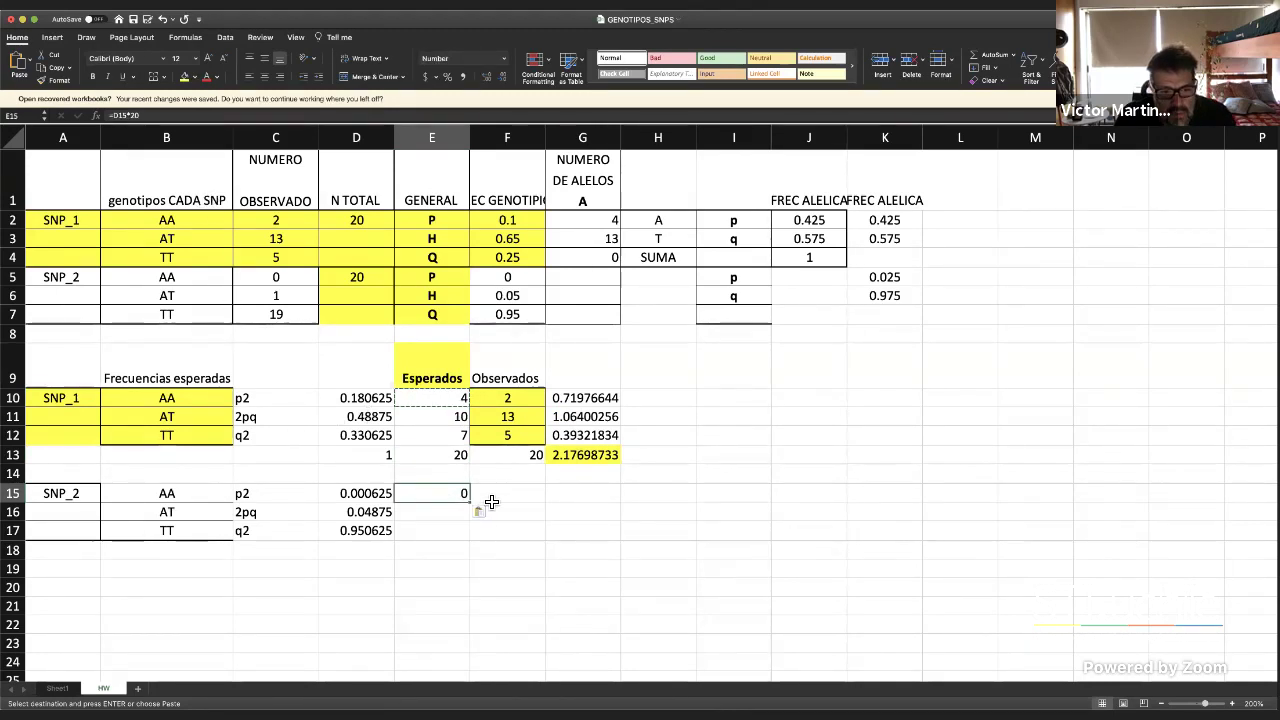
left_click_drag(469, 503, 467, 551)
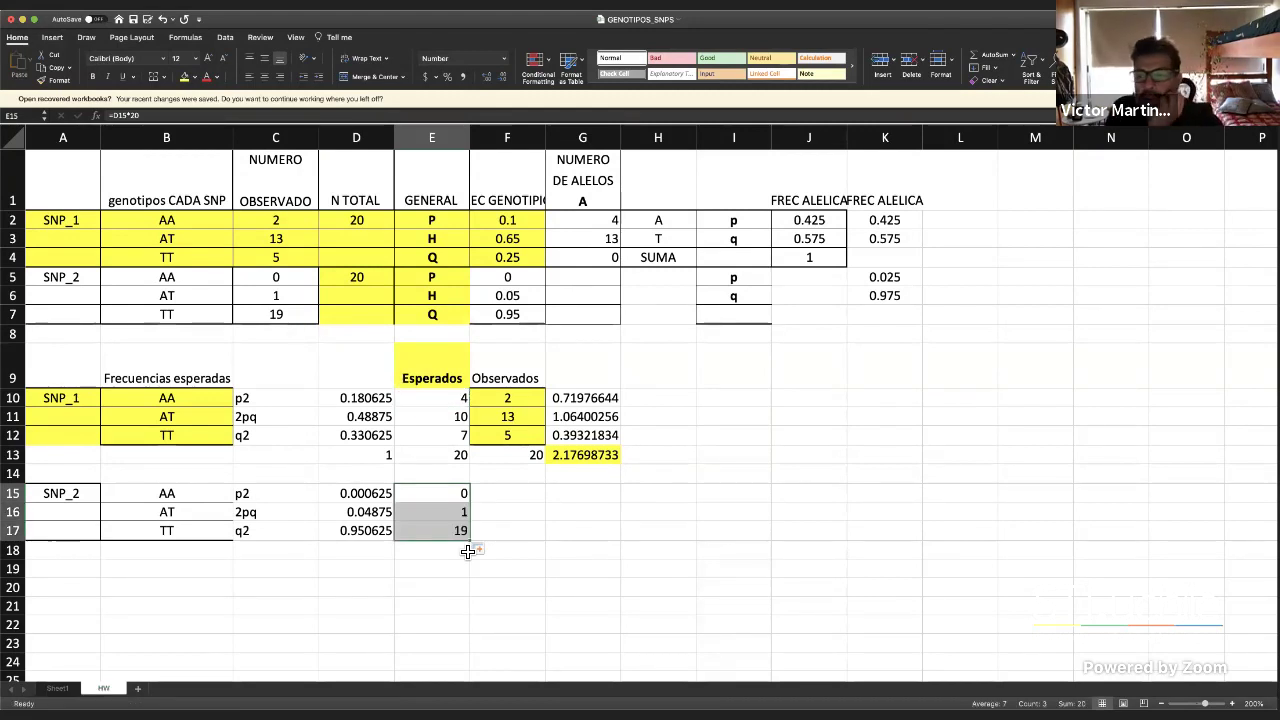
Check that the SNP_2 expected-count formulas in E15:E17 refer to the matching frequencies in D15:D17
left_click(521, 495)
left_click(524, 402)
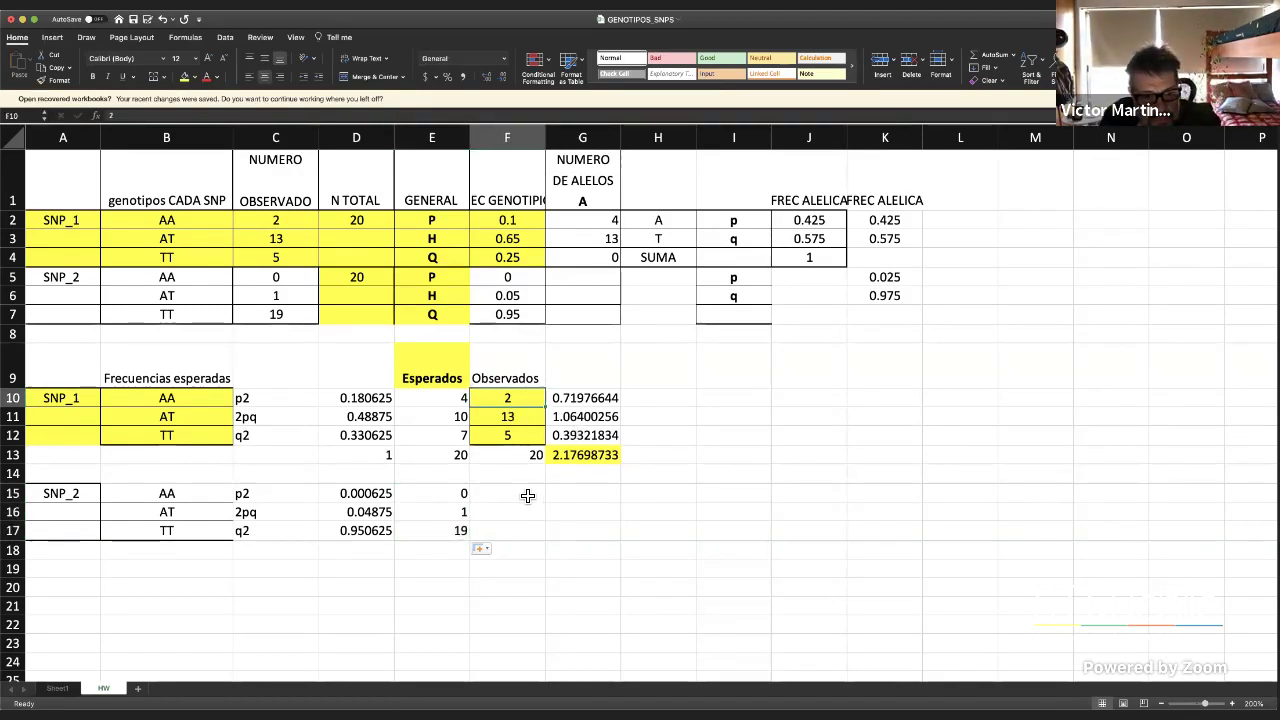
left_click(420, 495)
key("super+c")
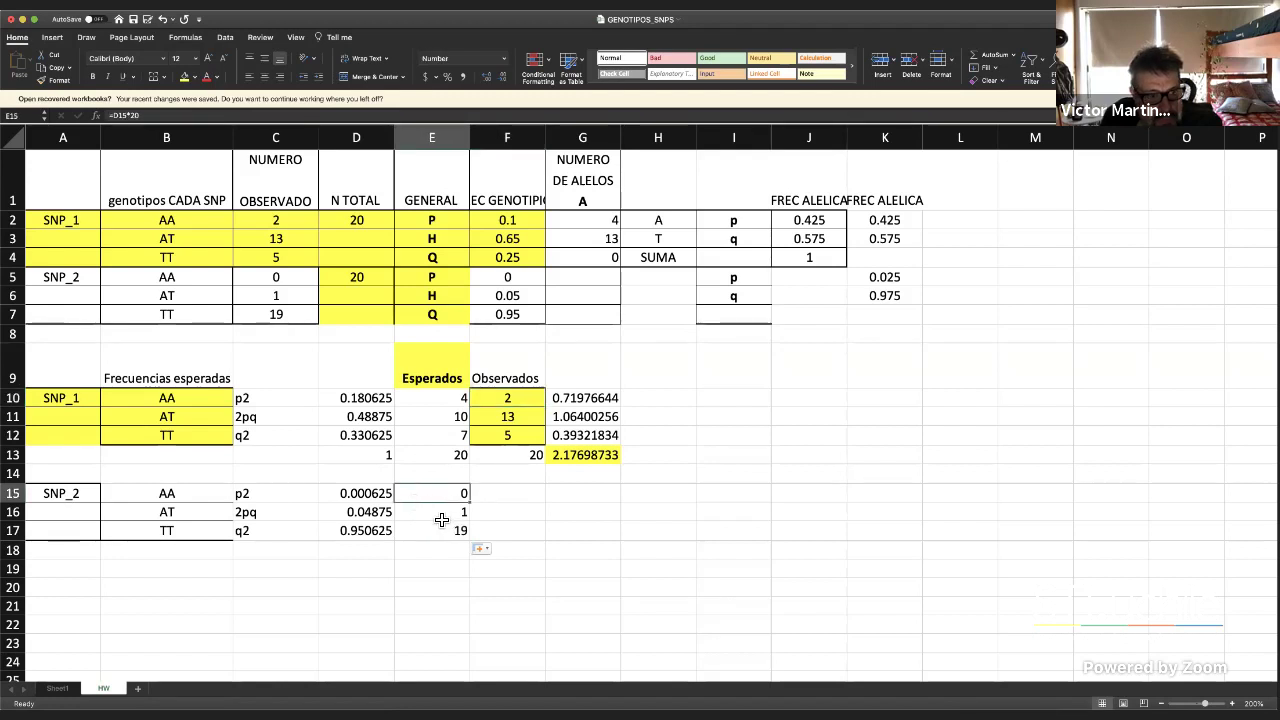
left_click(359, 497)
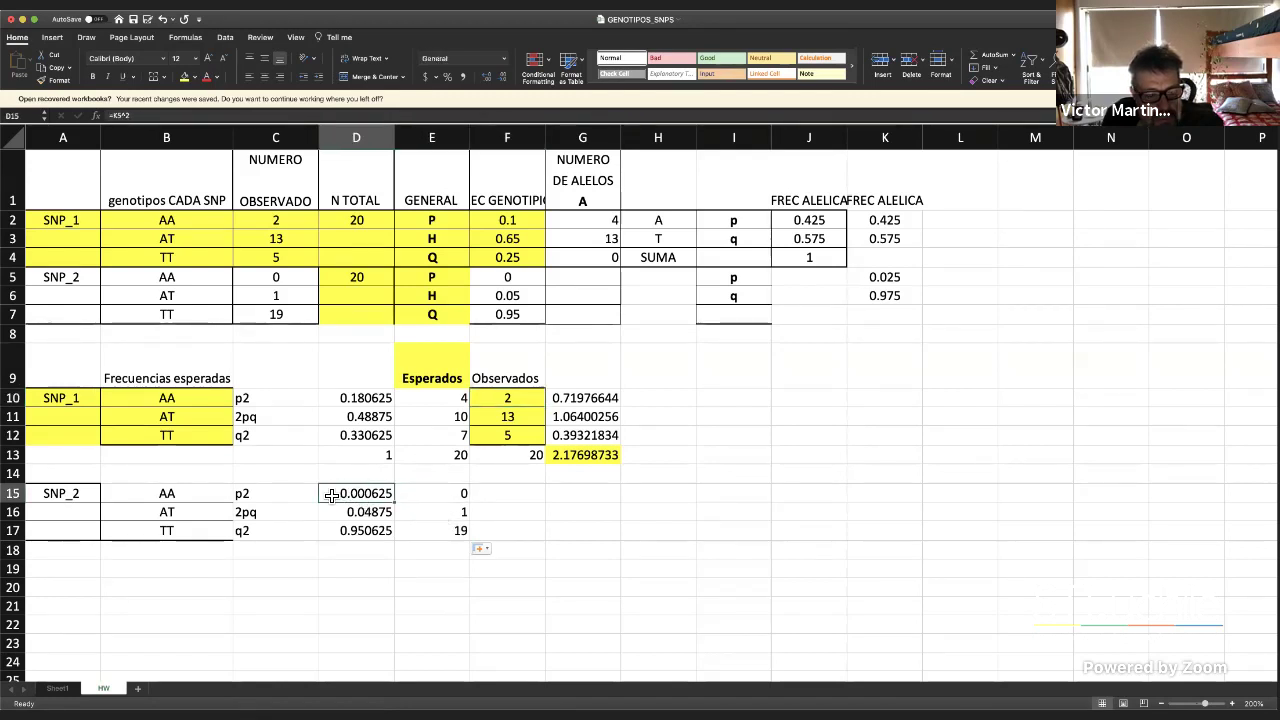
left_click(385, 514)
double_click(452, 515)
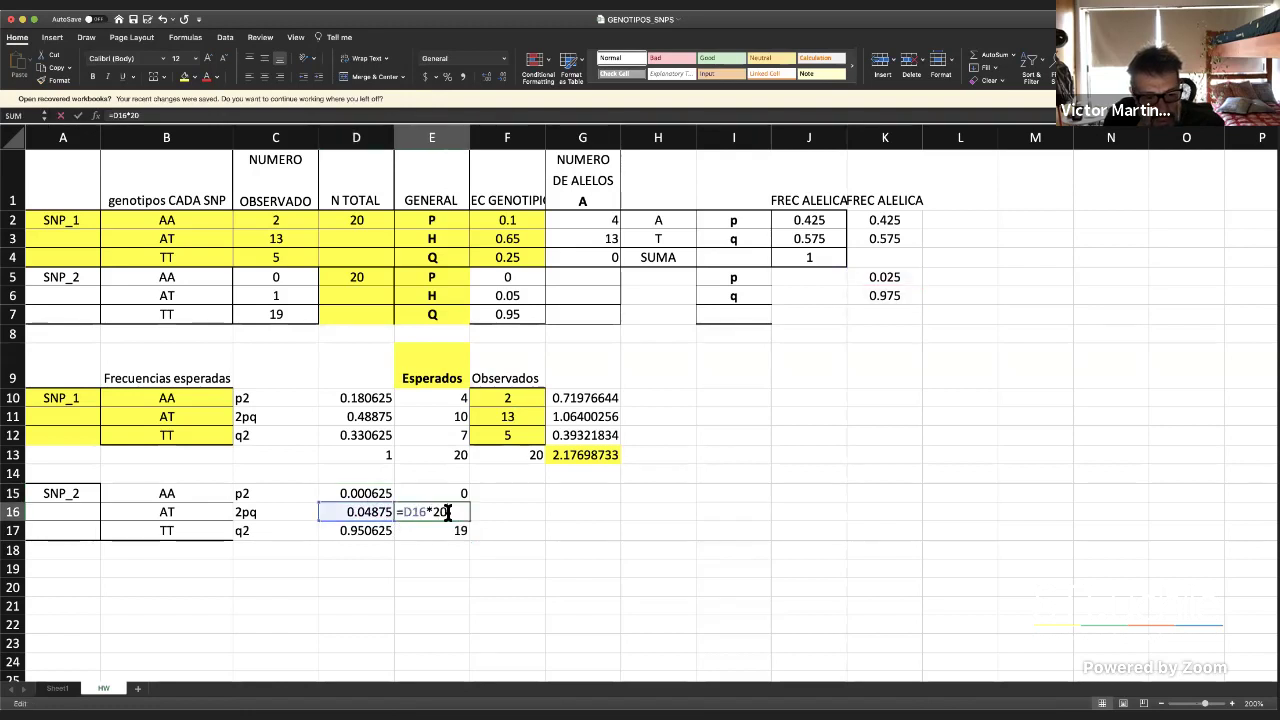
double_click(432, 530)
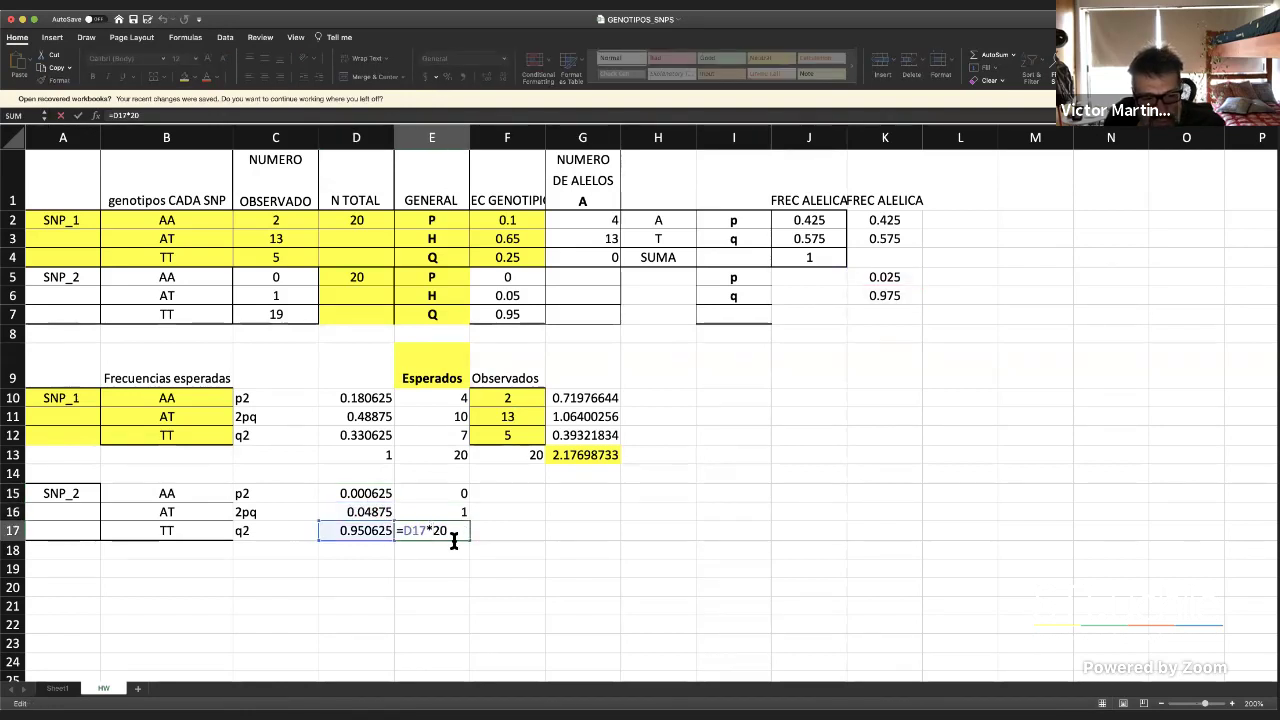
left_click(571, 556)
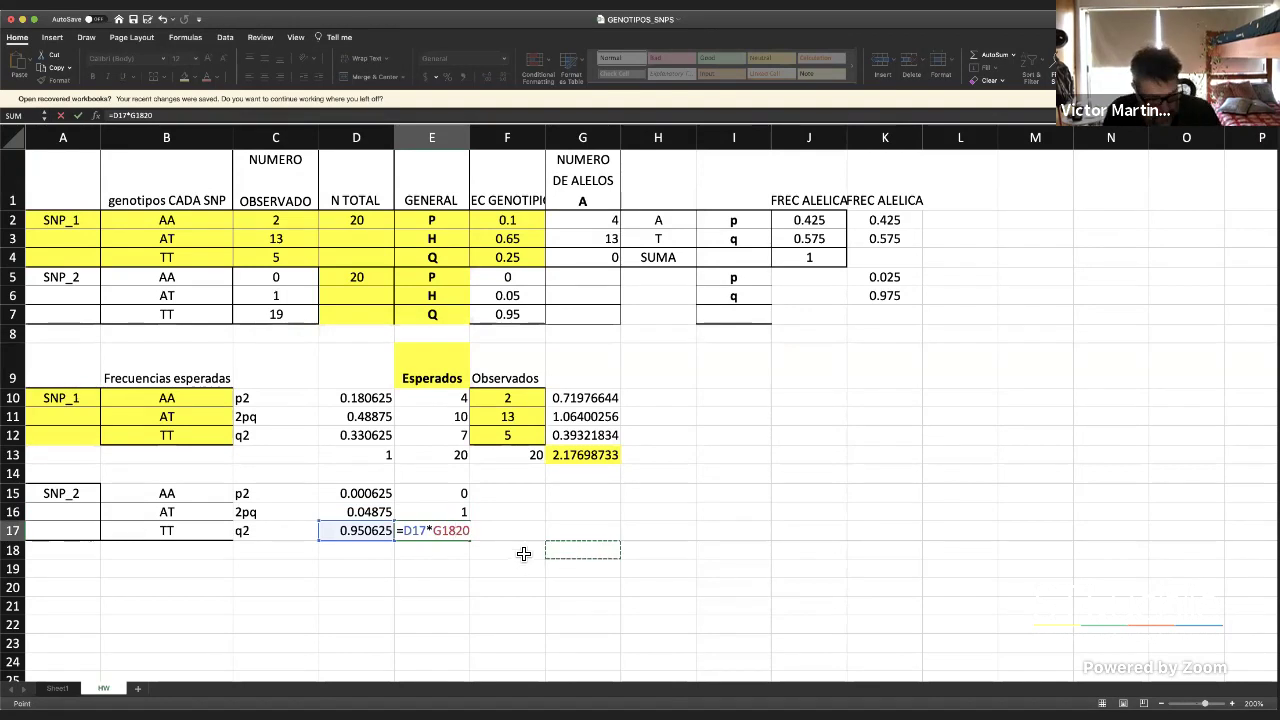
key("Escape")
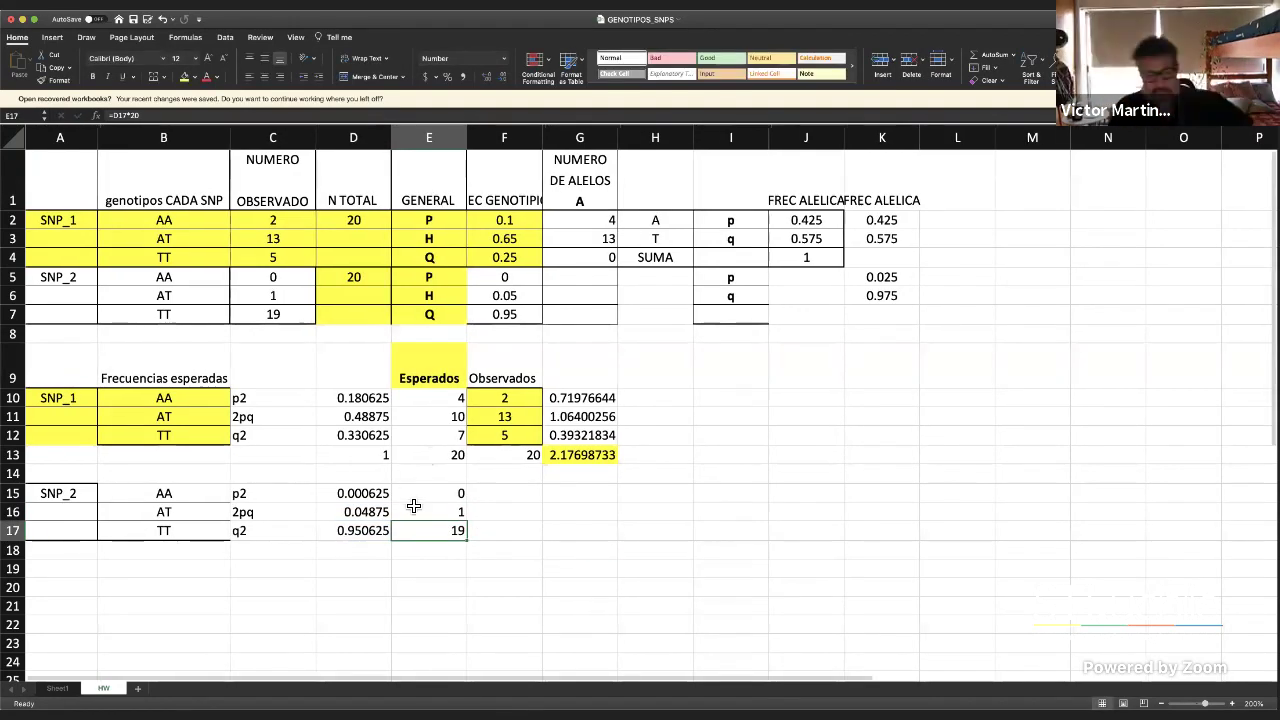
Copy the SNP_1 totals row D13:G13 to D18:G18 below the SNP_2 table
left_click_drag(385, 458, 596, 455)
right_click(596, 455)
left_click(625, 473)
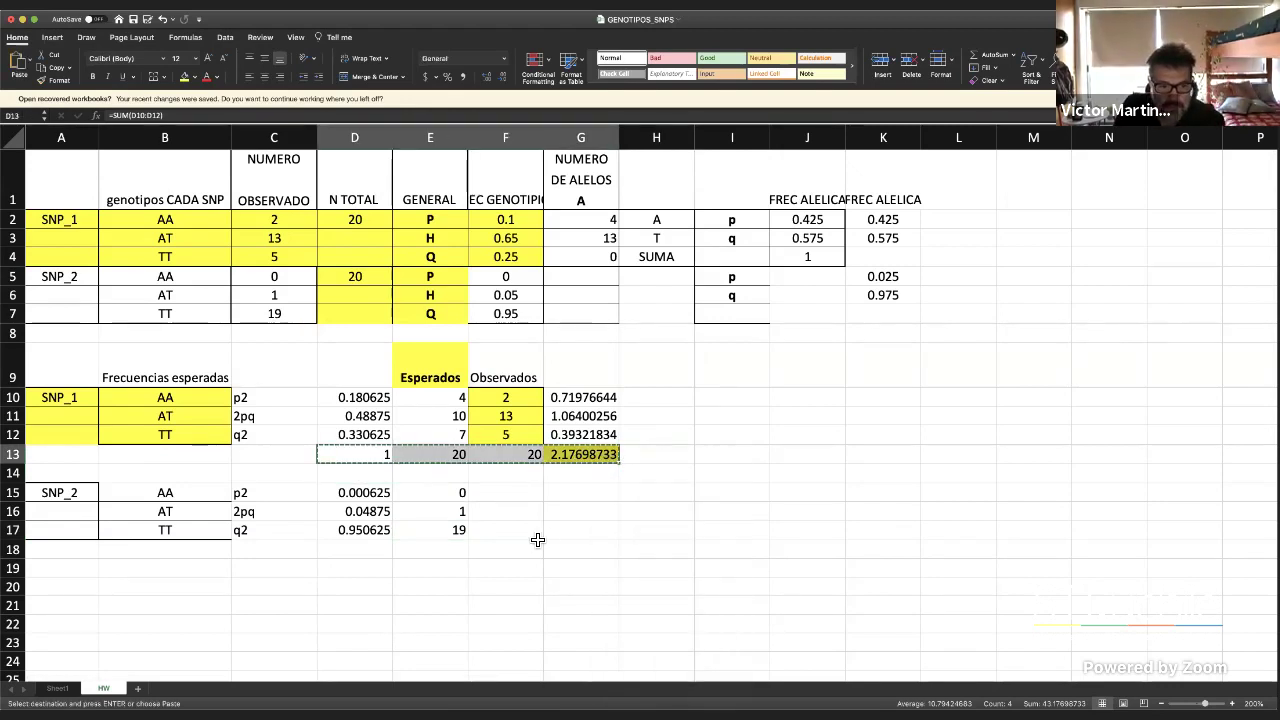
left_click(357, 550)
right_click(357, 550)
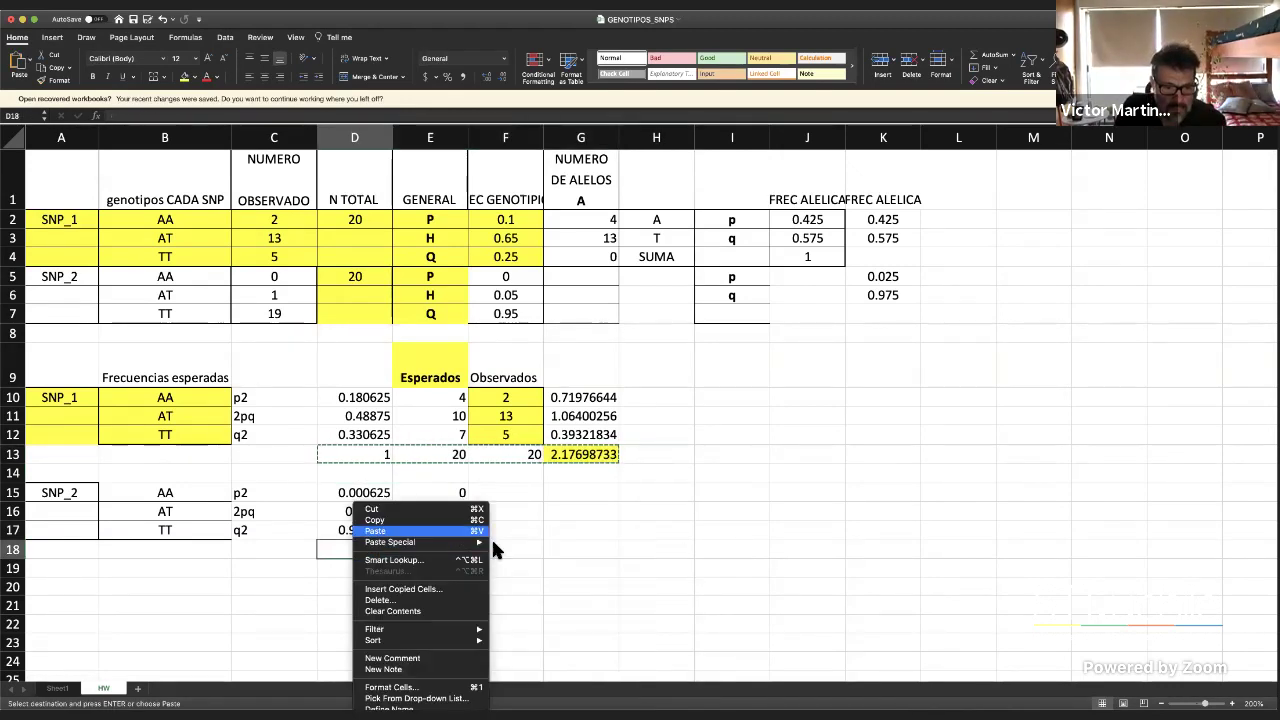
left_click(420, 530)
left_click(732, 549)
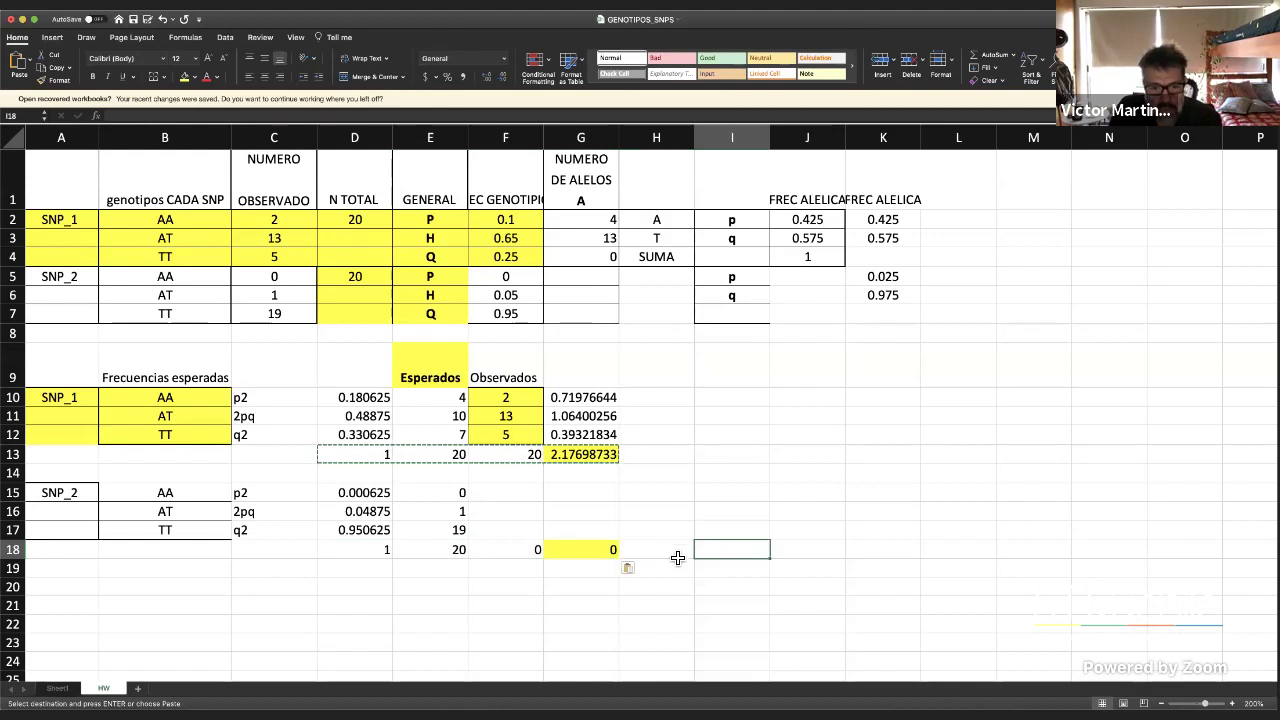
Copy the SNP_2 observed genotype counts from C5:C7 into the observed column at F15:F17
left_click(519, 496)
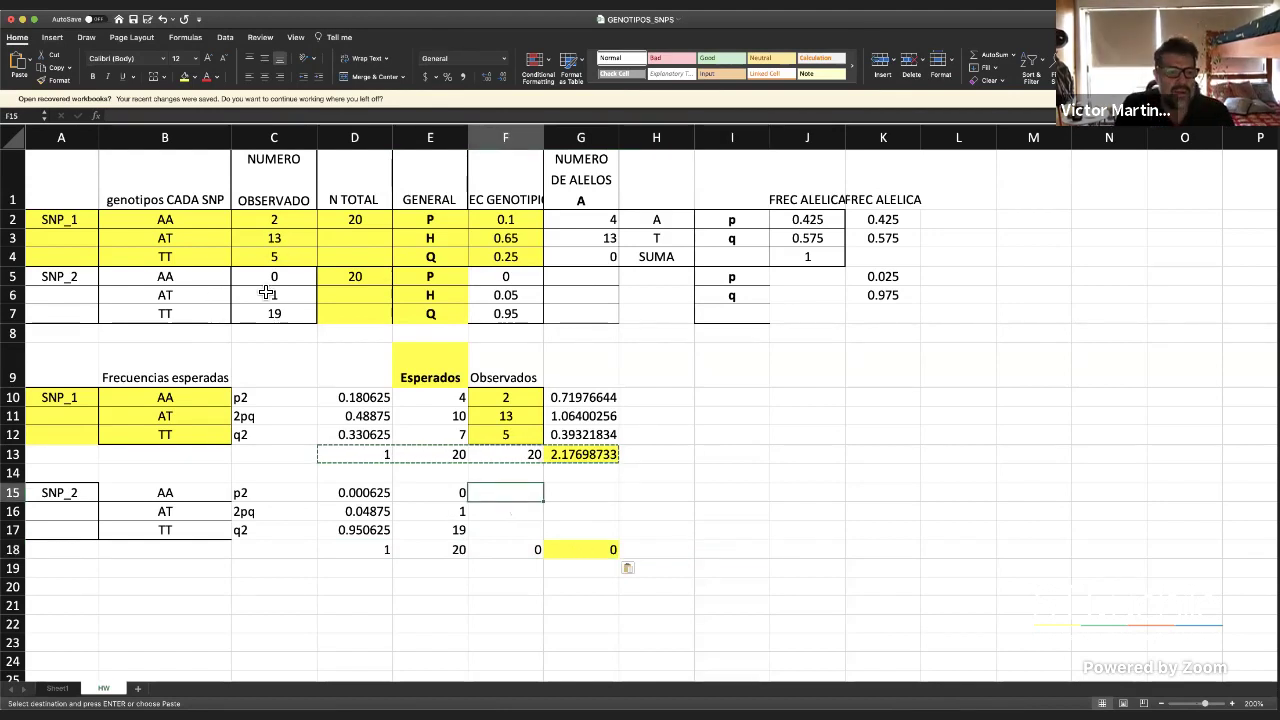
left_click_drag(277, 284, 274, 316)
key("super+c")
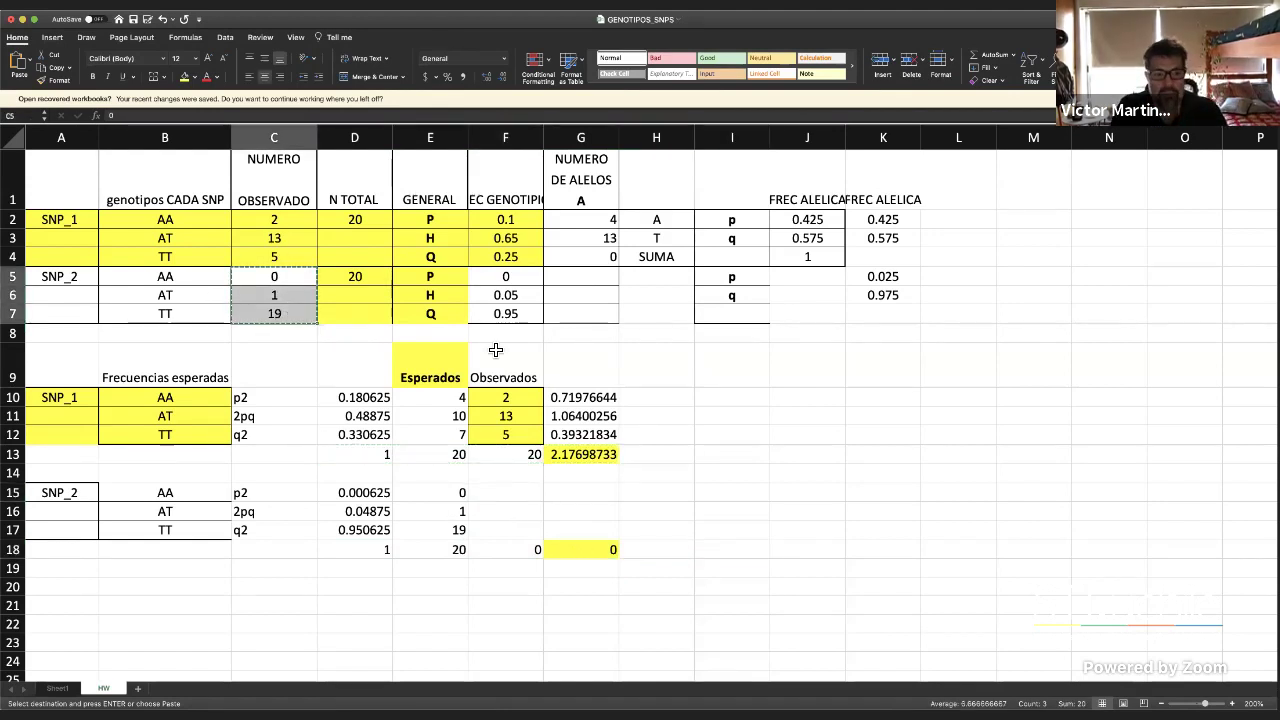
left_click(514, 493)
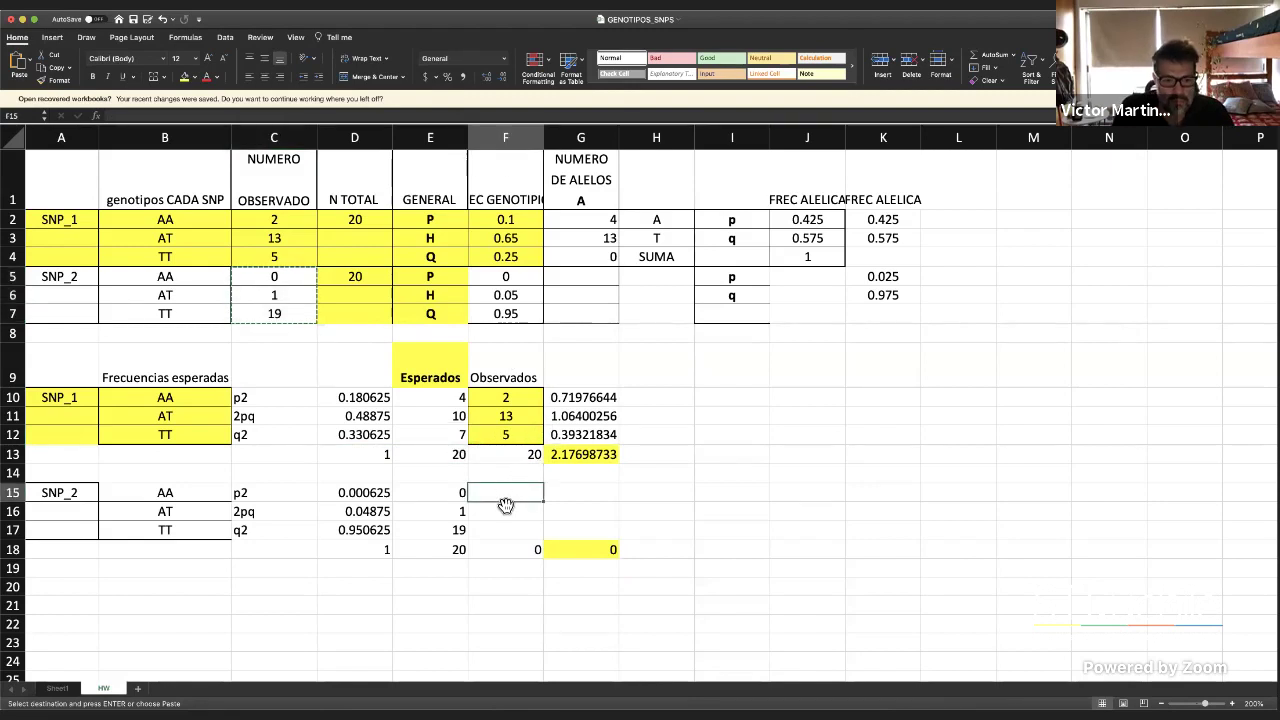
right_click(509, 494)
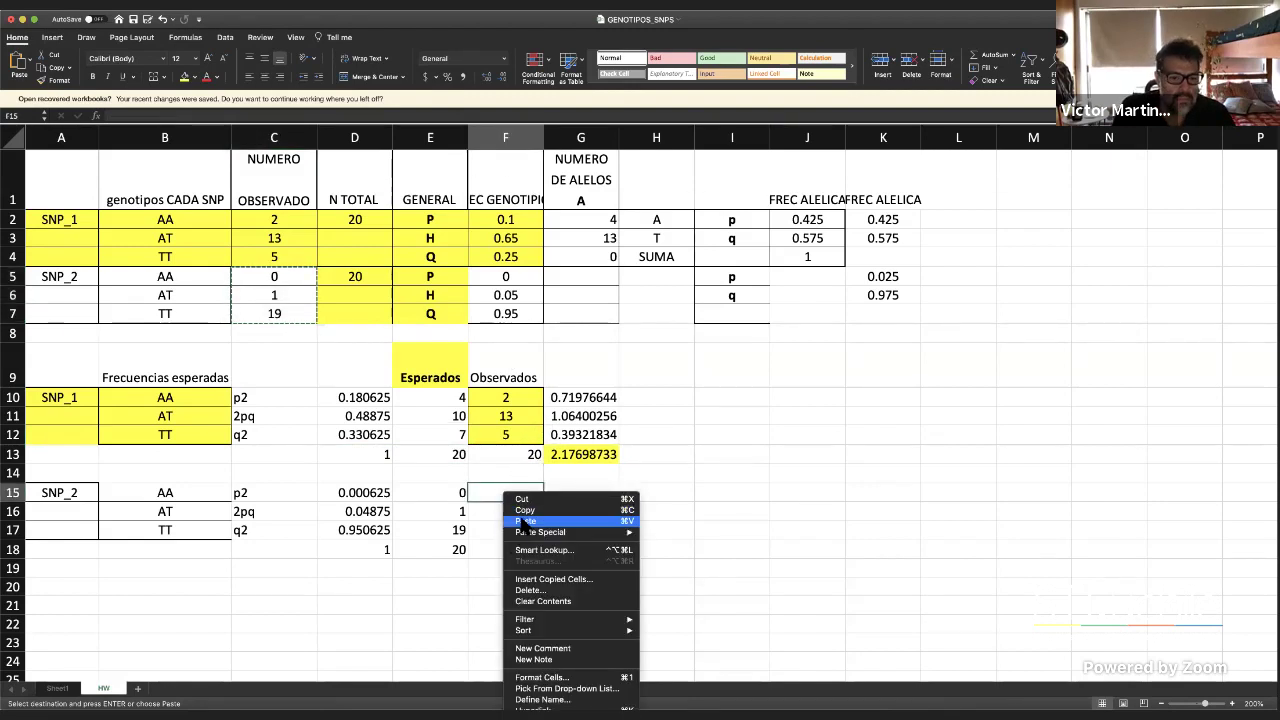
left_click(522, 521)
left_click(724, 512)
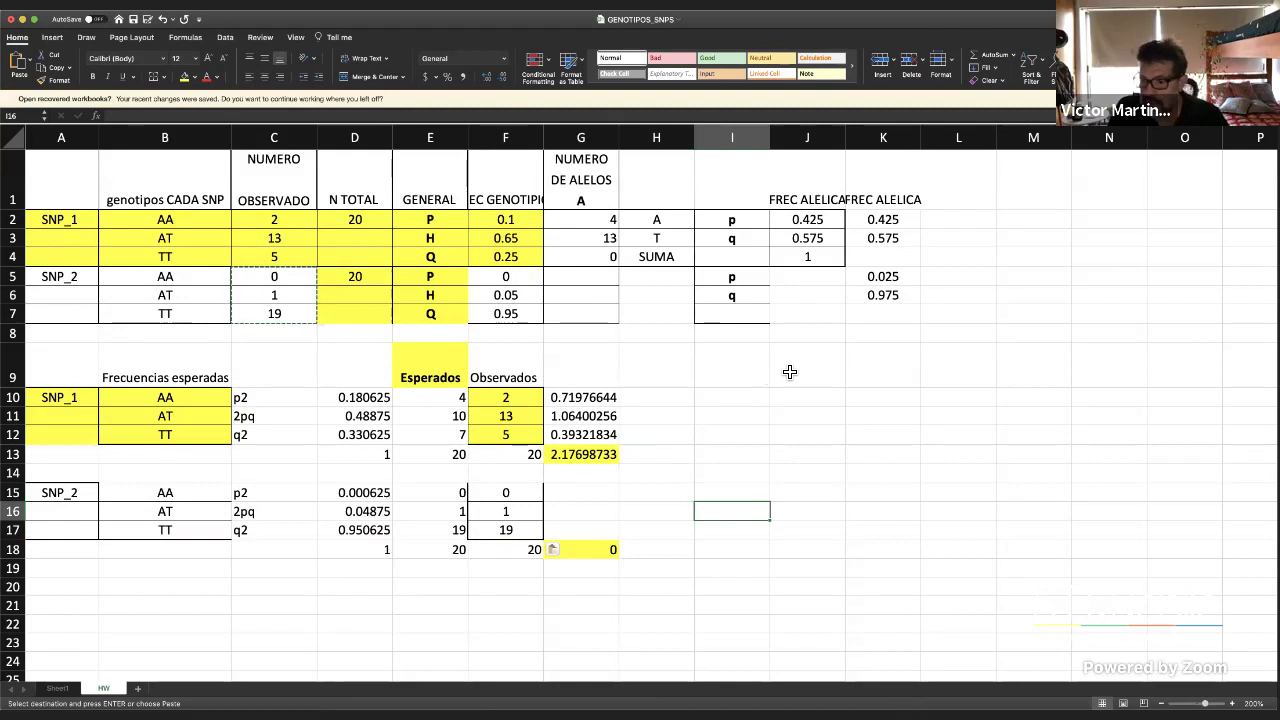
Copy the partial chi-square formula from G10 to G15 and fill it down to G17 for the SNP_2 genotypes
left_click(608, 497)
left_click(572, 399)
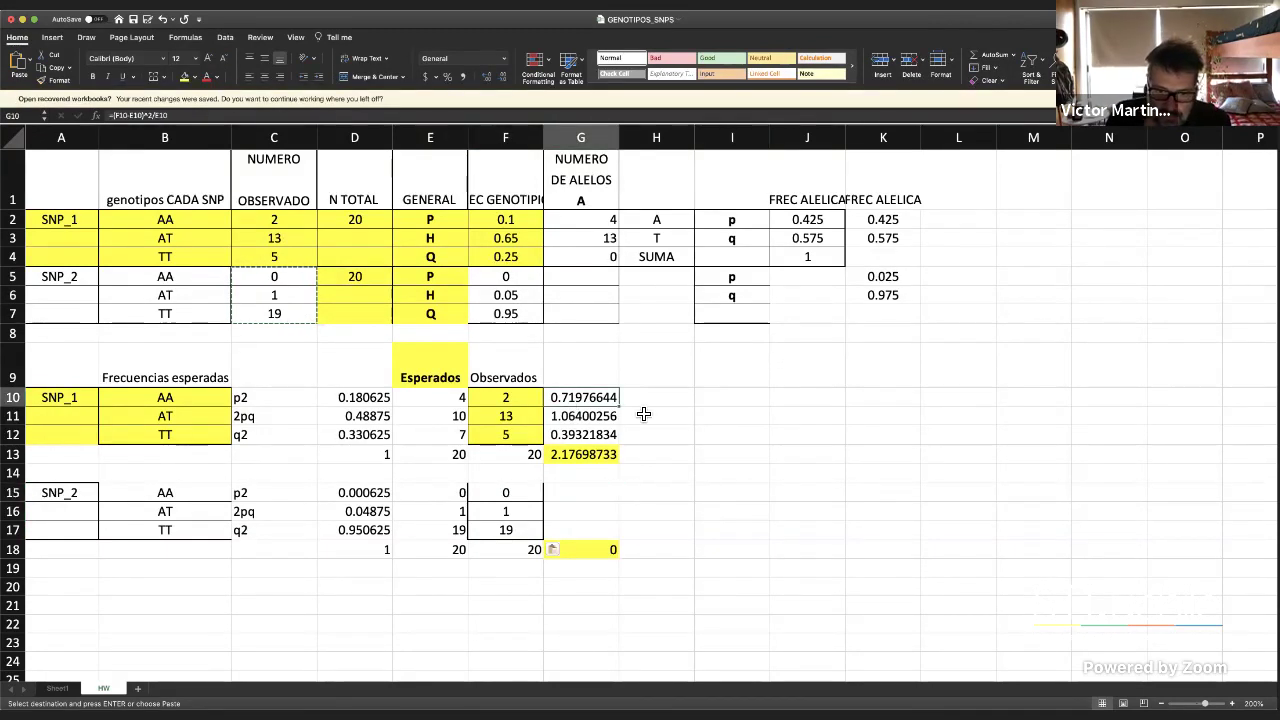
right_click(593, 399)
left_click(612, 413)
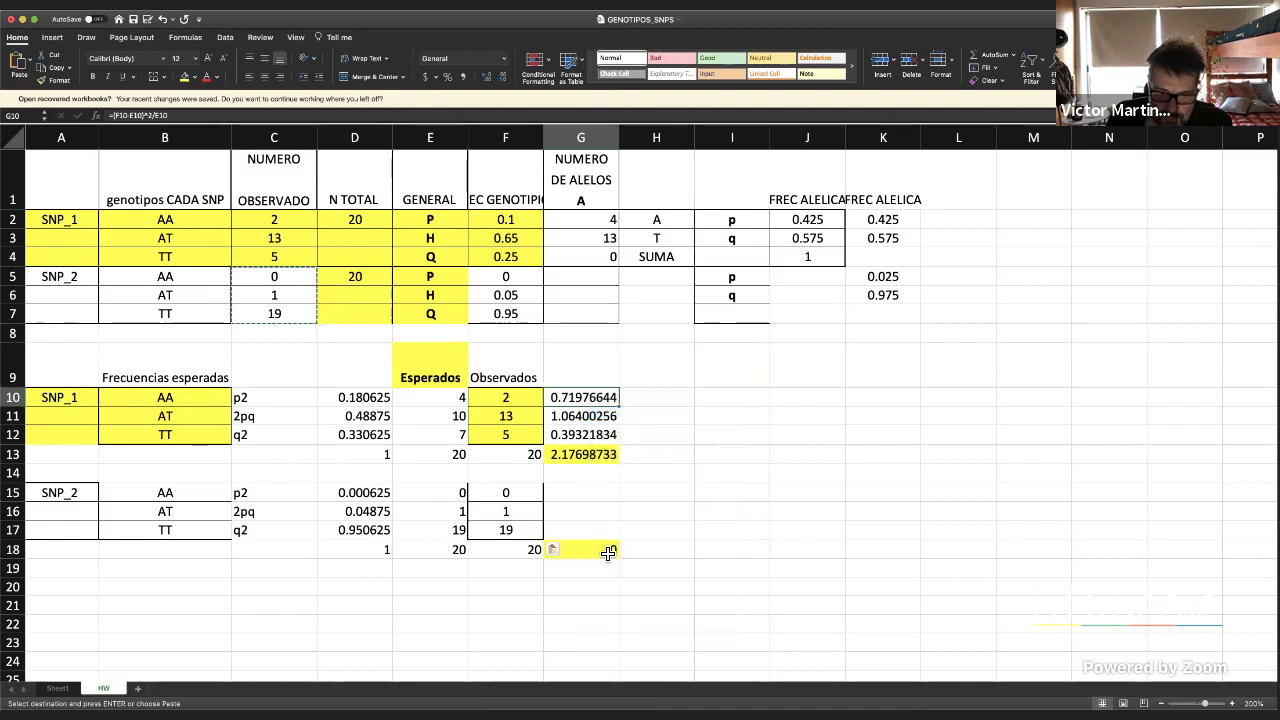
left_click(598, 496)
right_click(588, 492)
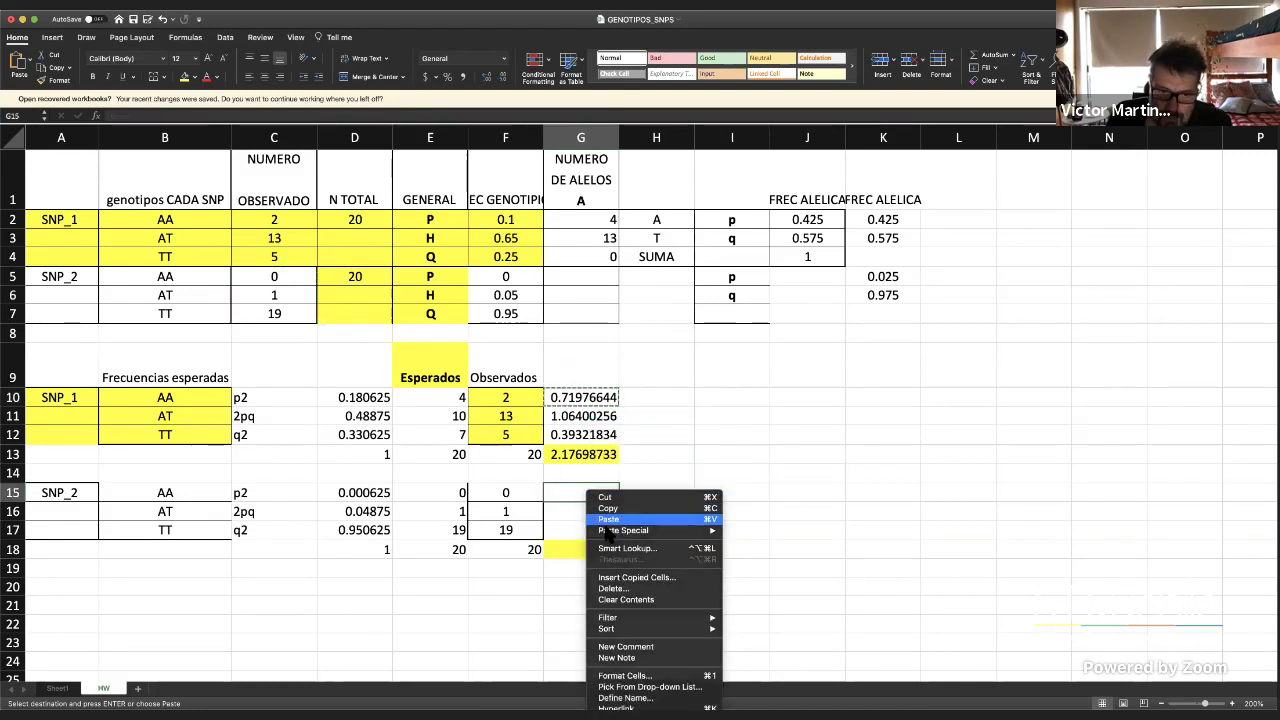
left_click(615, 528)
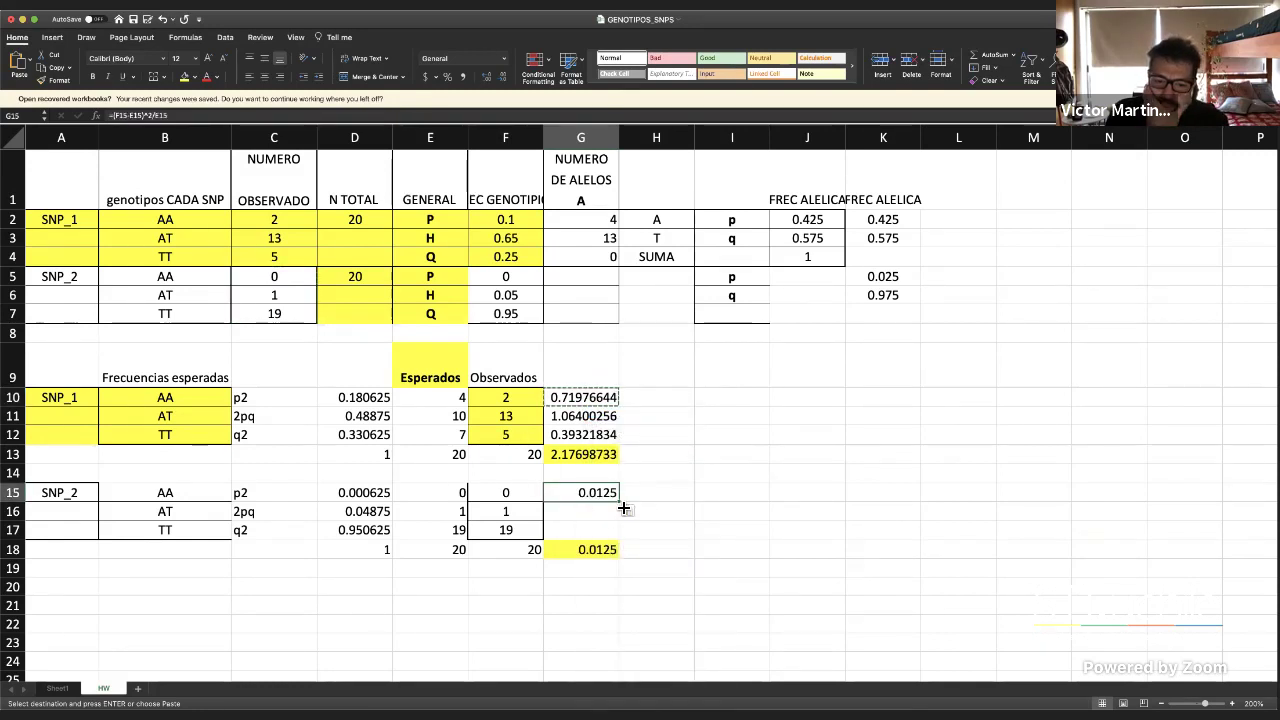
left_click_drag(621, 504, 620, 532)
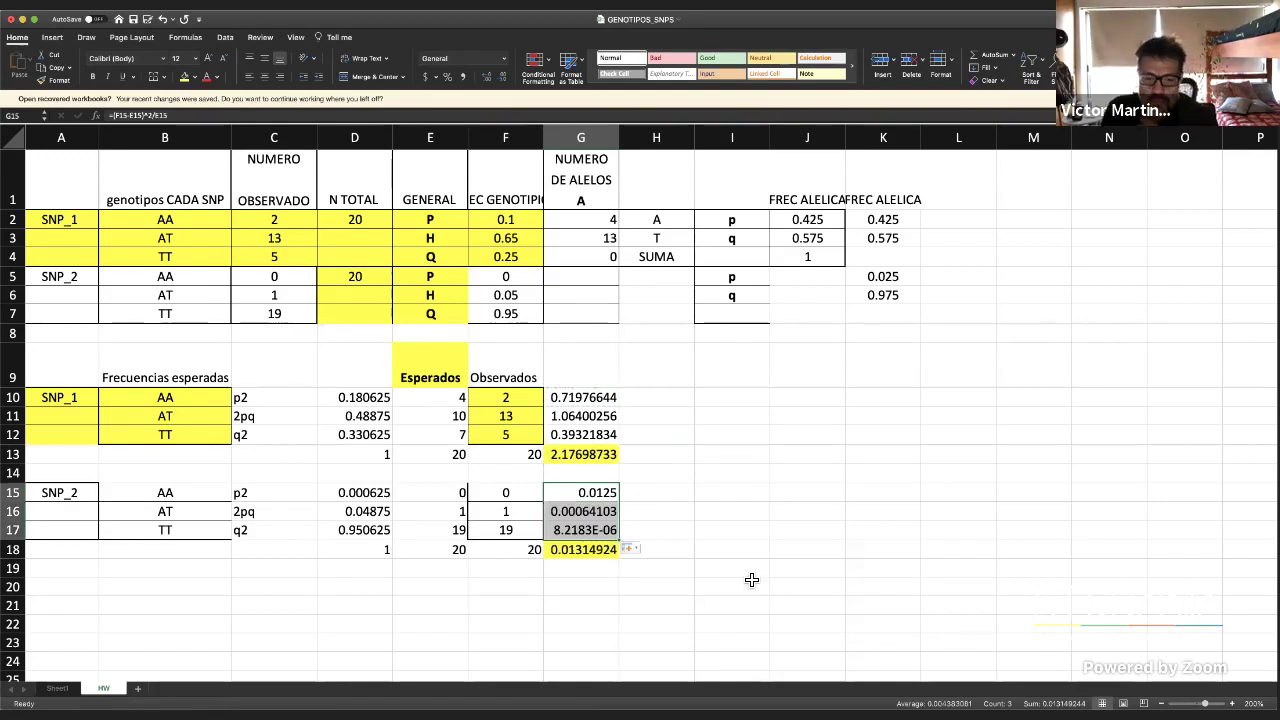
left_click(596, 551)
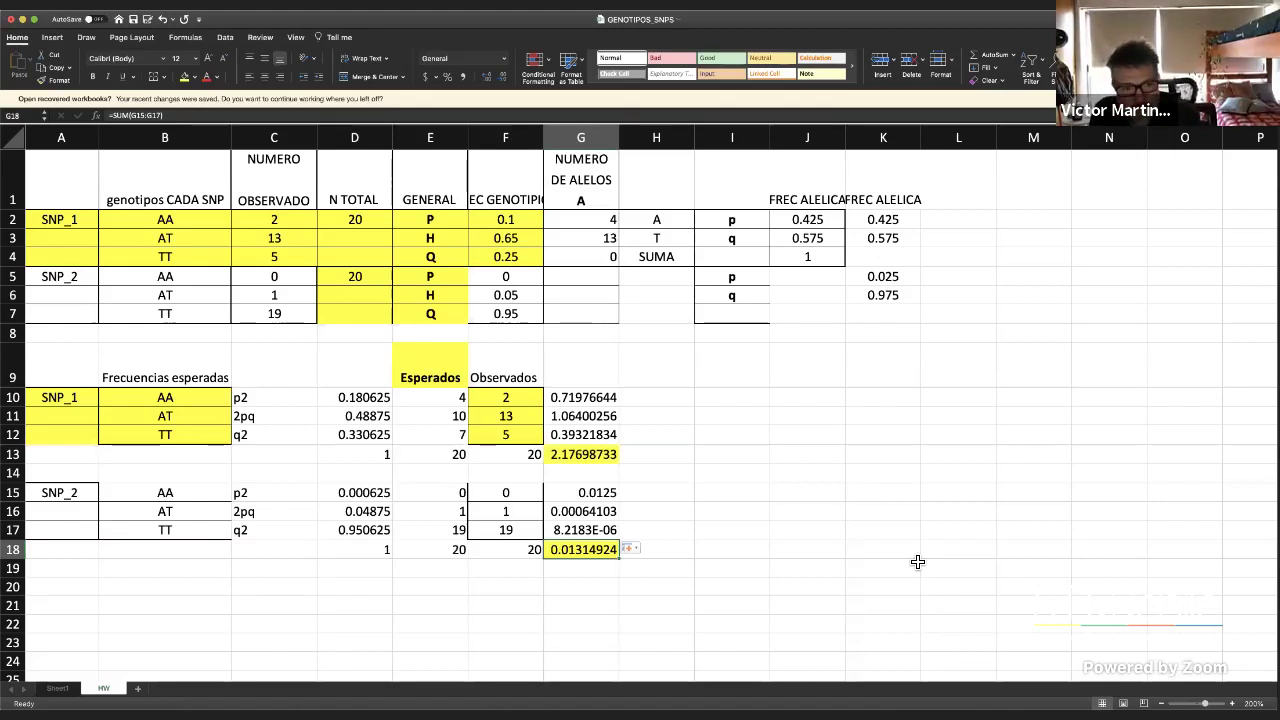
Enter a header in G9 that labels the column as the partial chi-square calculation
left_click(574, 374)
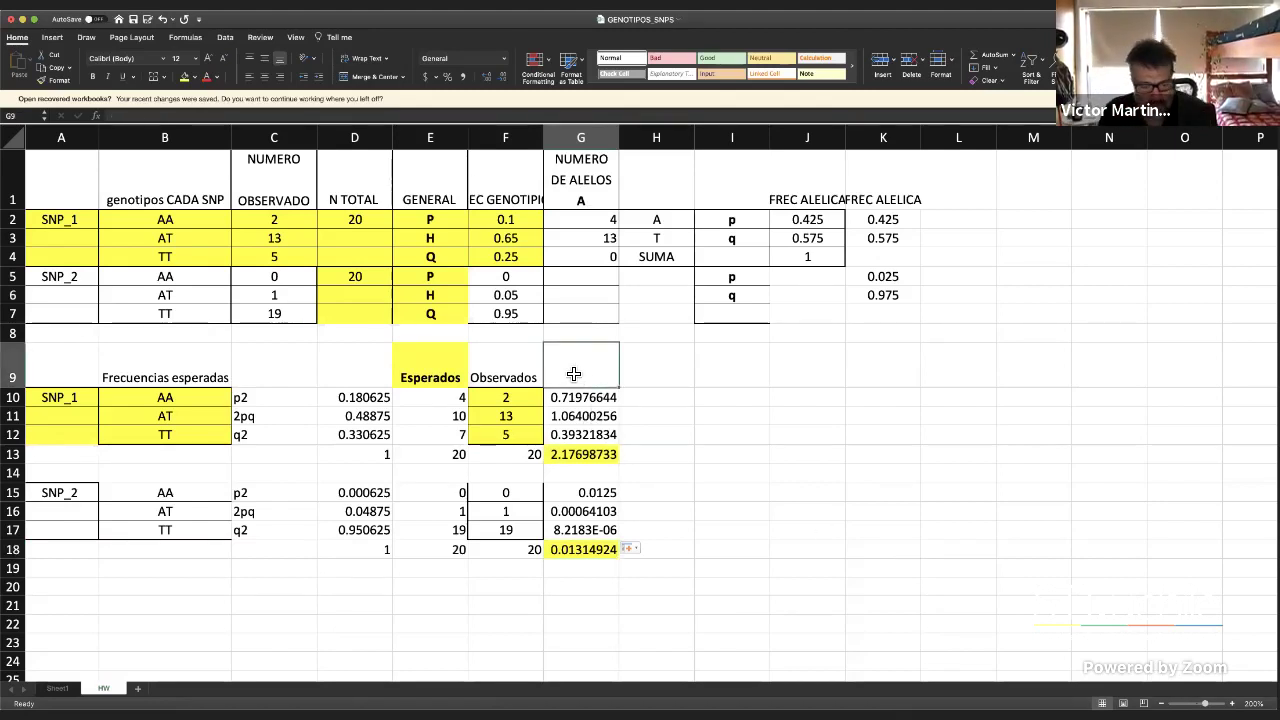
type("Cal")
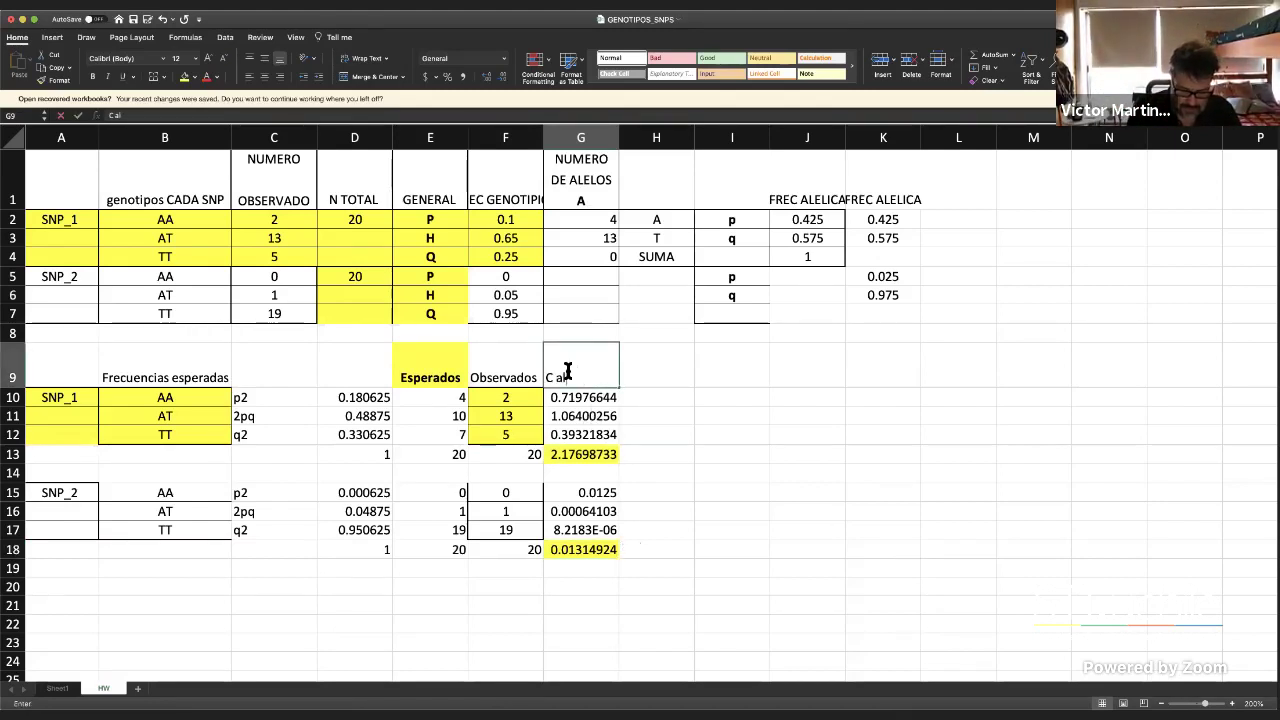
type("culo parcial")
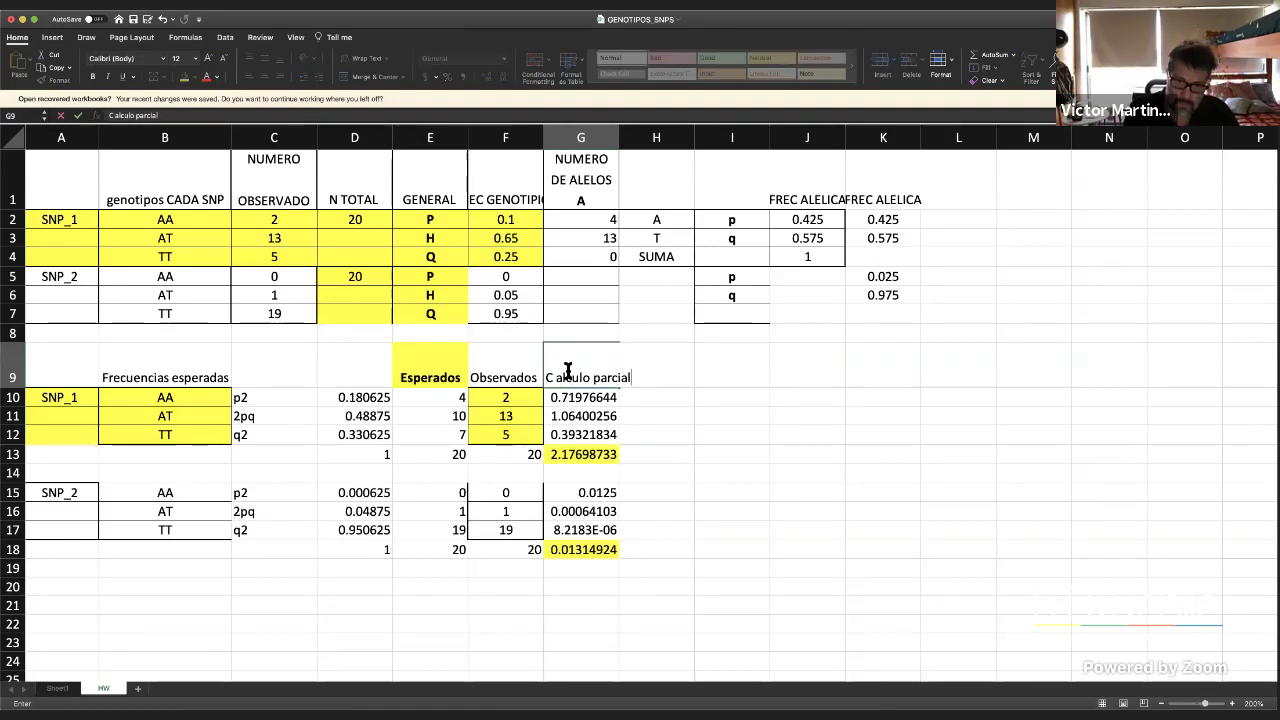
type(" de")
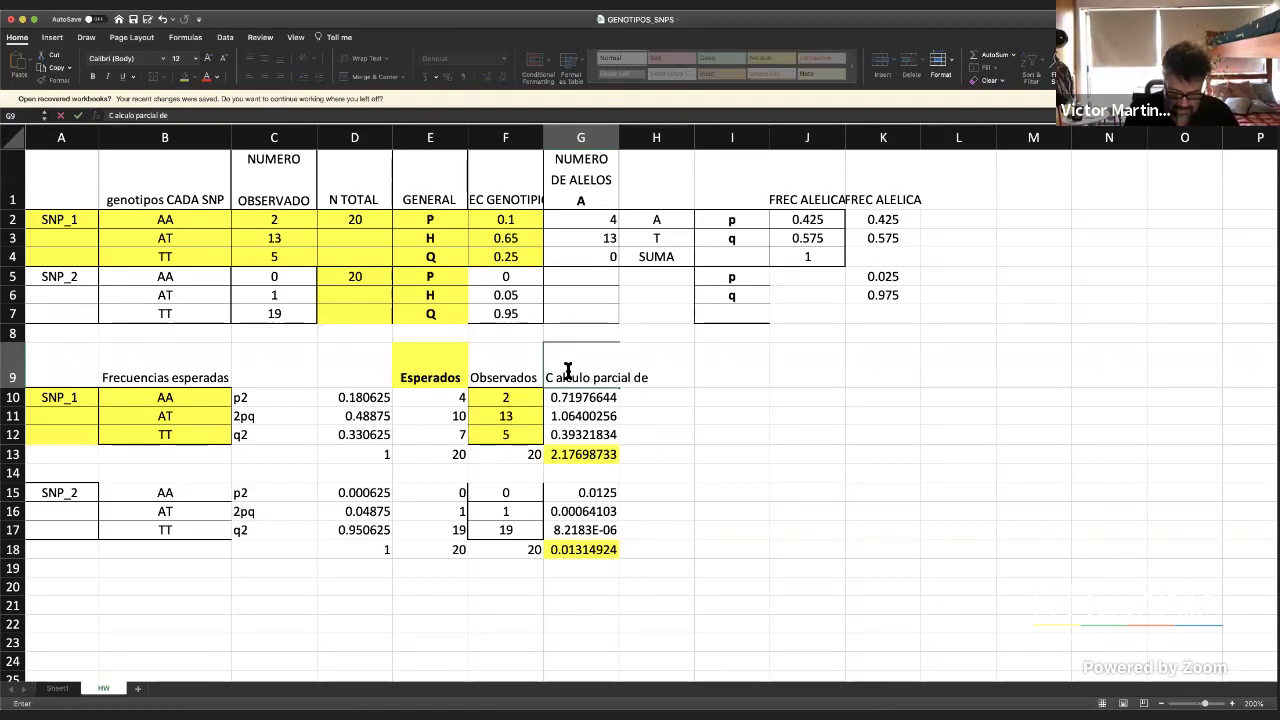
type(" chi")
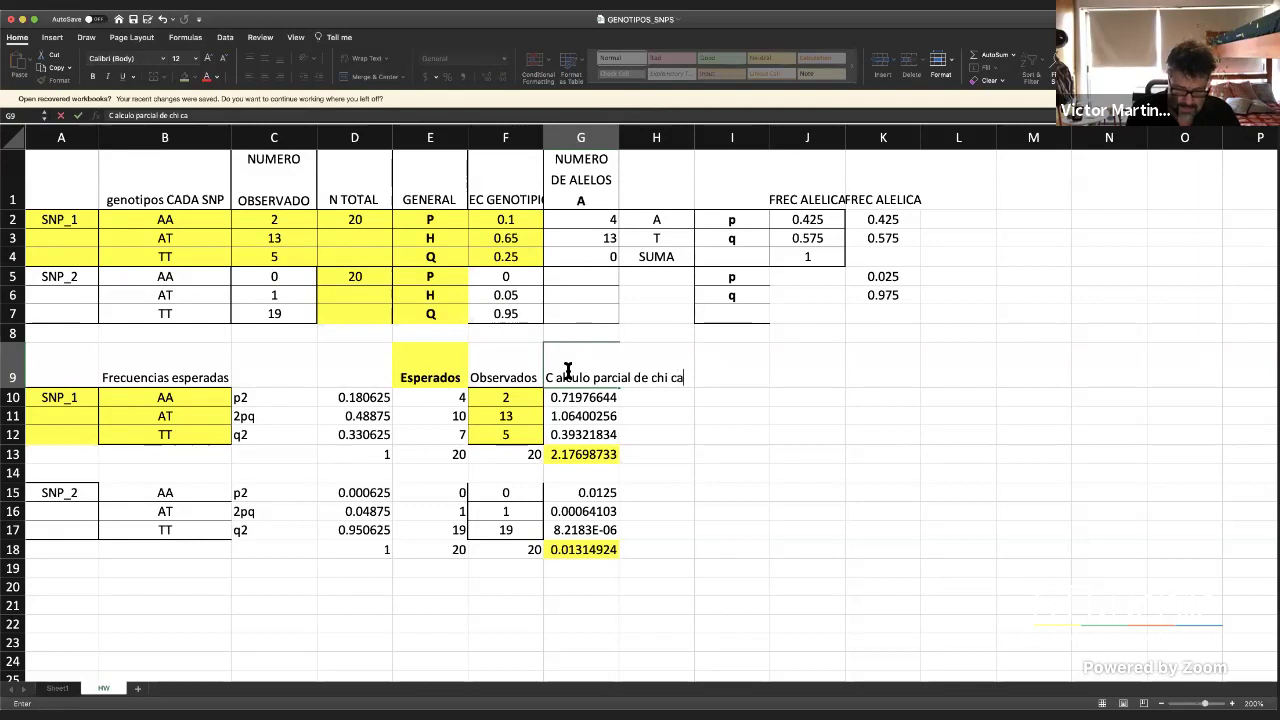
type(" cuafdr")
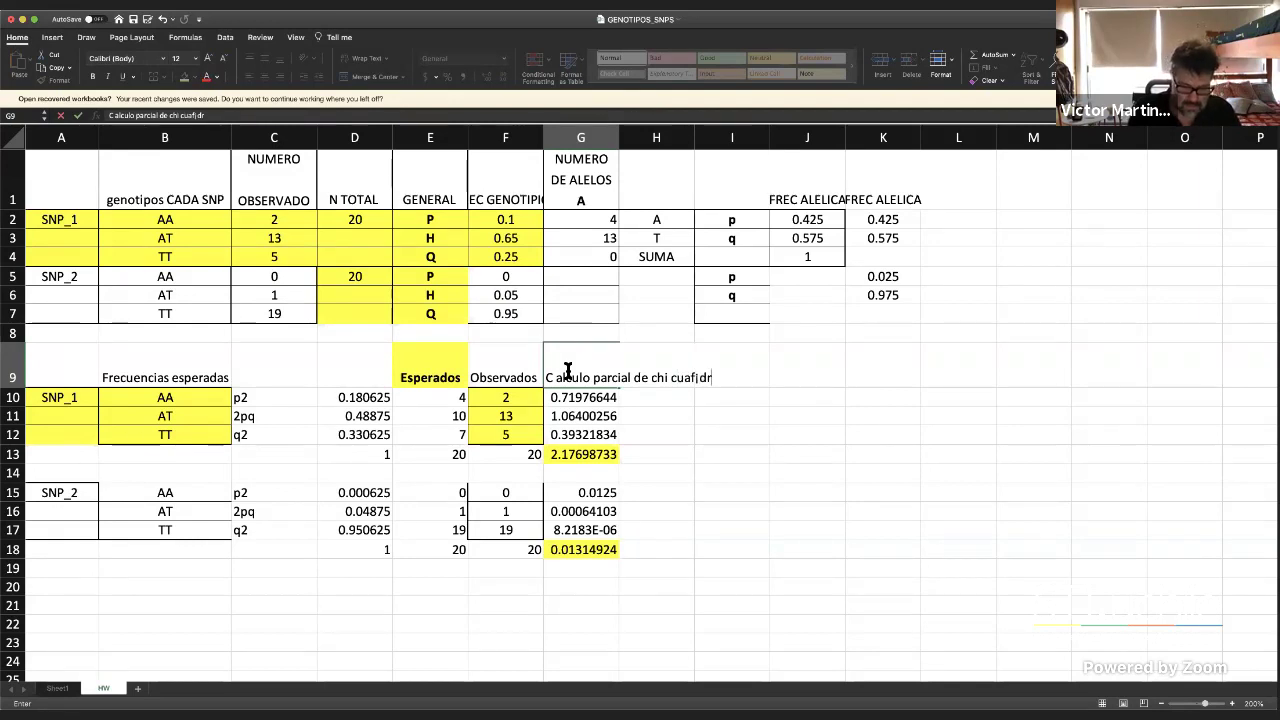
type("ado")
key("Return")
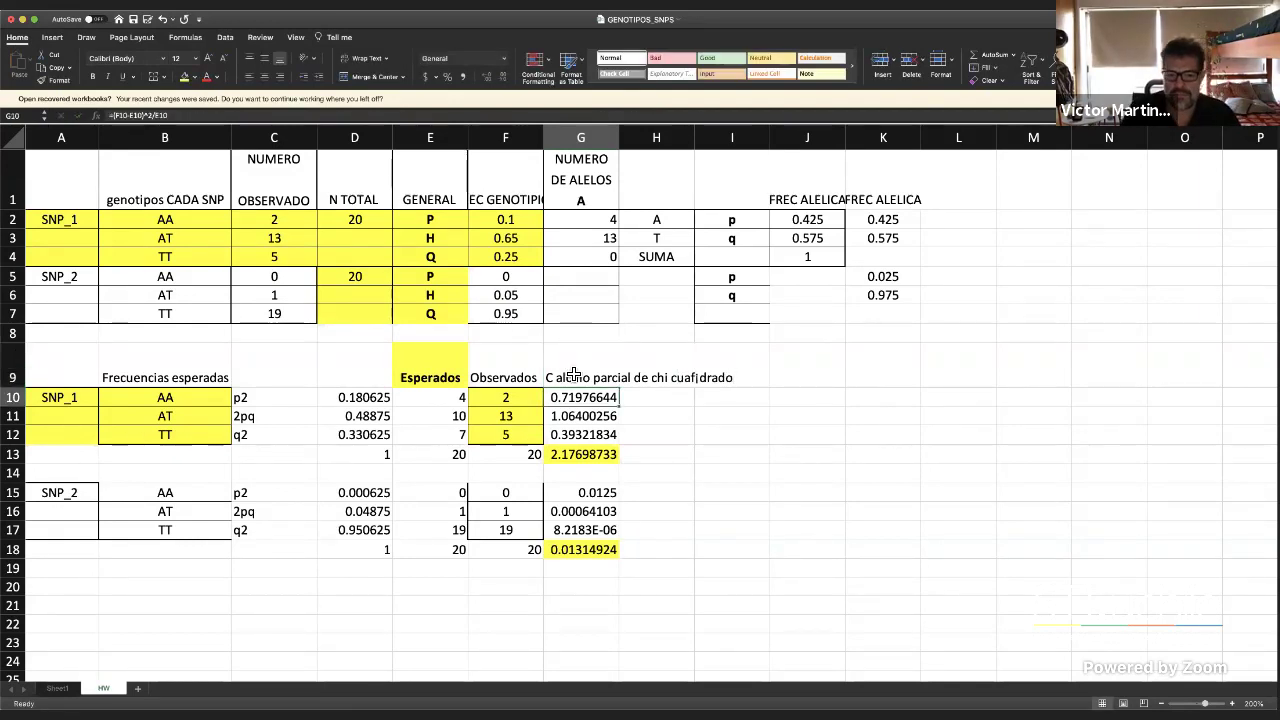
Correct the typos in the G9 header so it reads "Calculo parcial de chi cuadrado"
left_click(200, 115)
key("BackSpace")
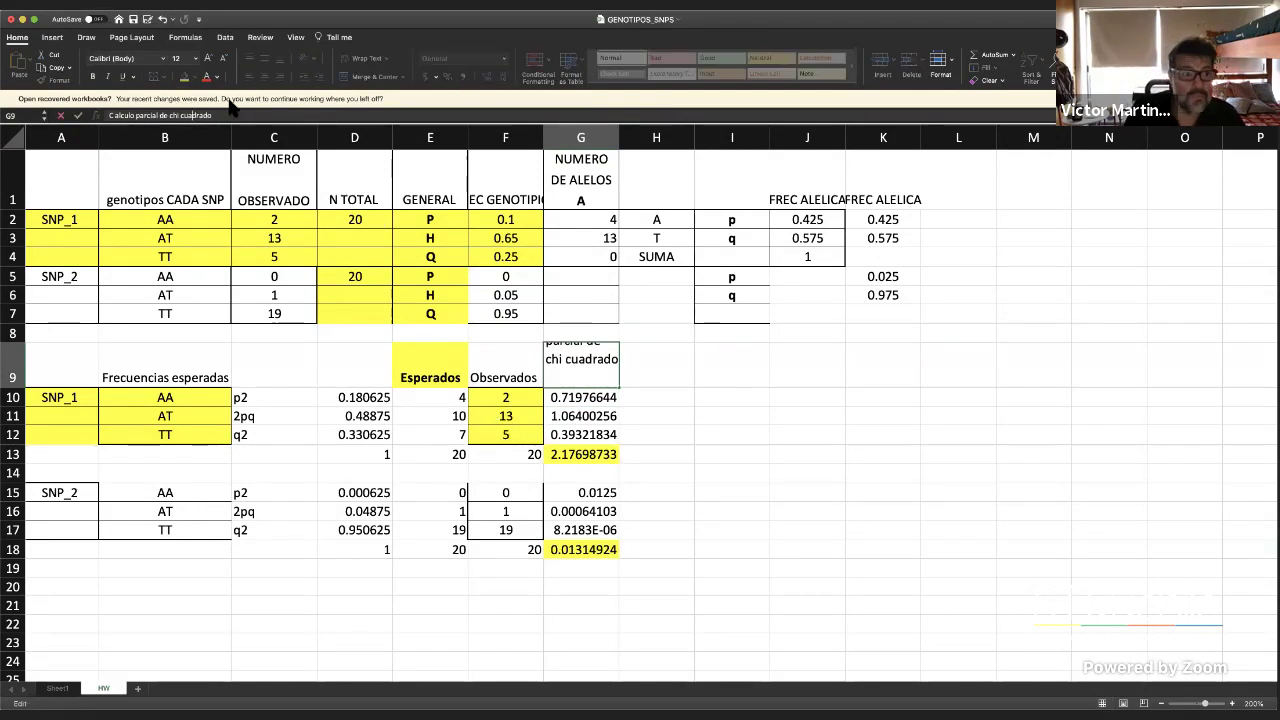
key("Home")
key("Right")
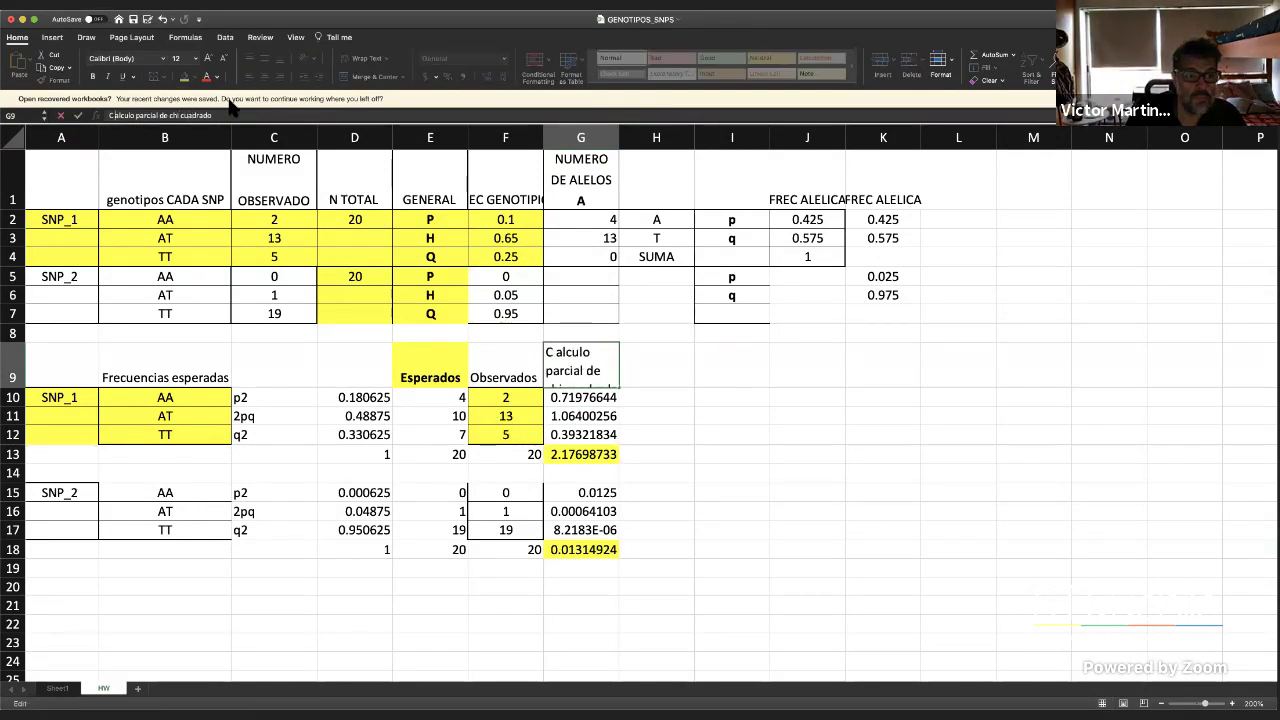
key("Return")
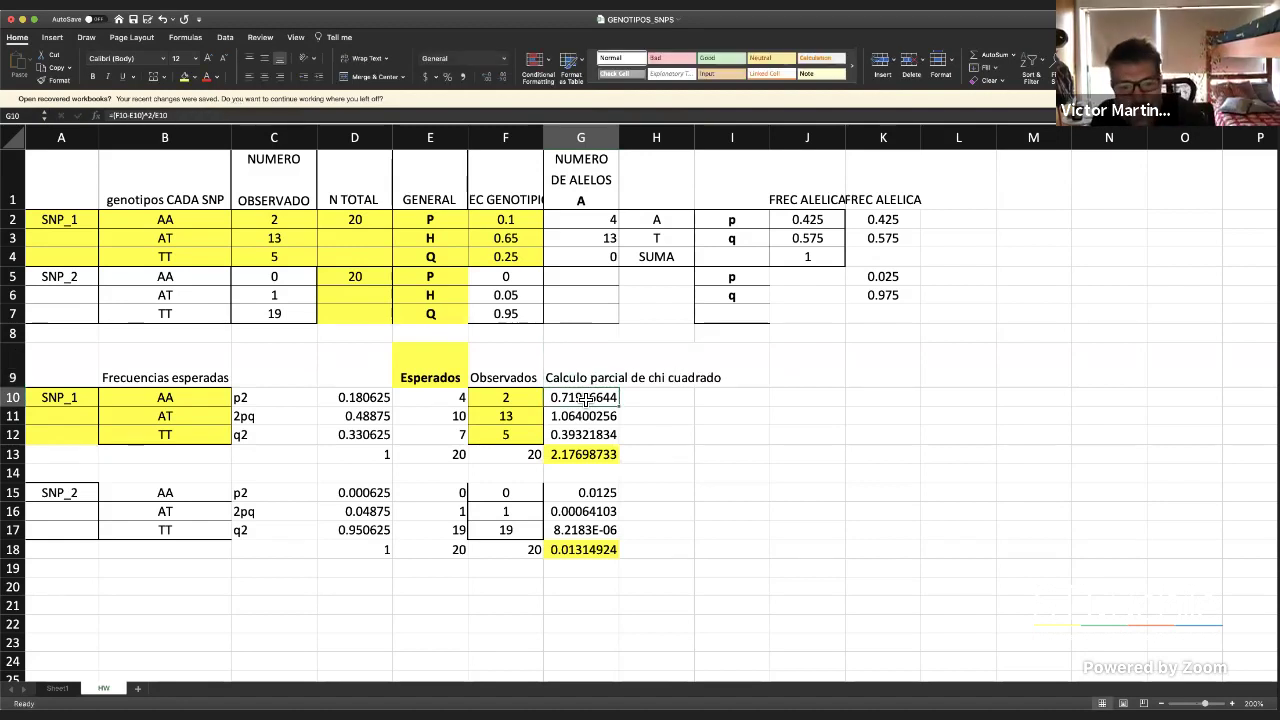
Set the vertical alignment of the G9 header to Distributed and increase the height of row 9 to fit the wrapped text
left_click(588, 366)
right_click(603, 363)
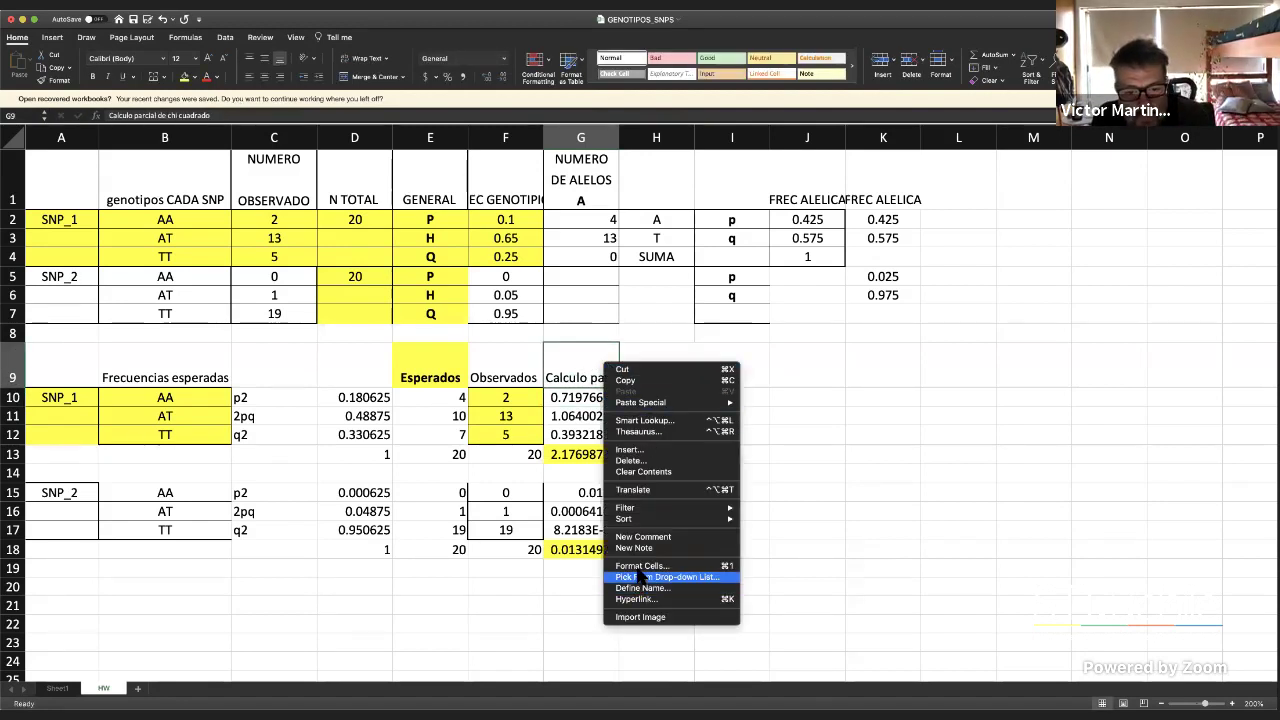
left_click(635, 567)
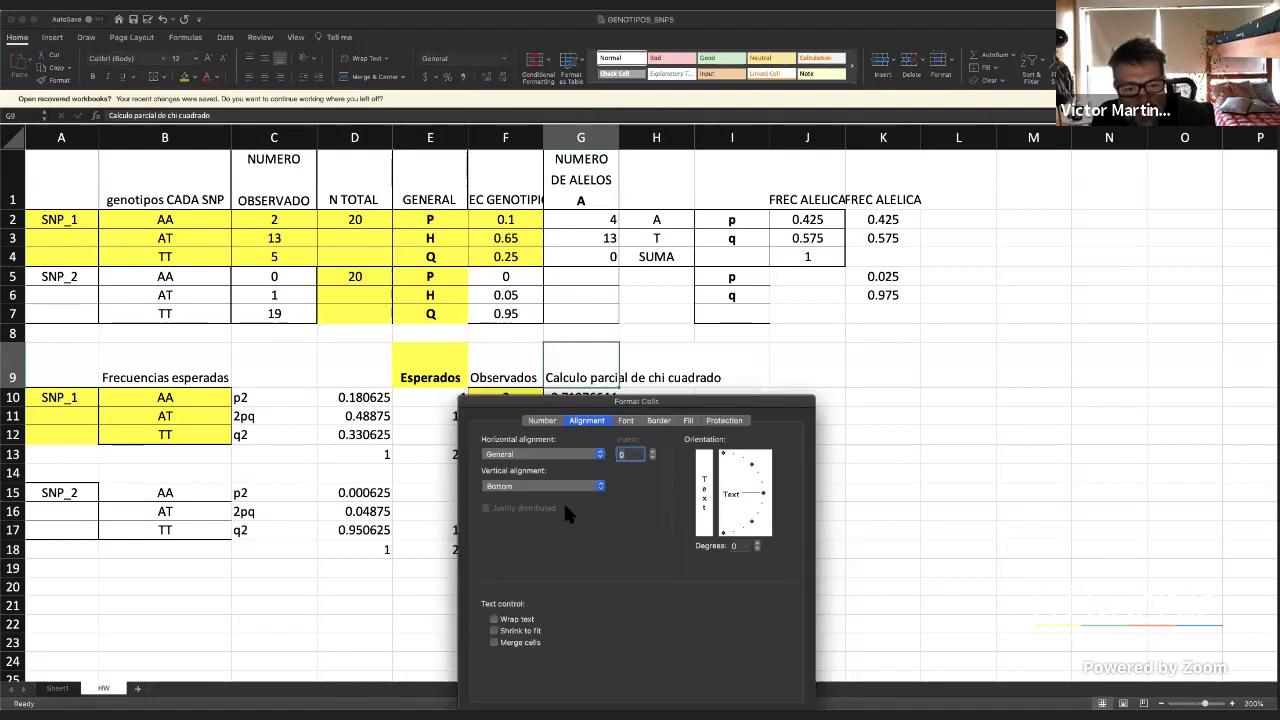
left_click(513, 487)
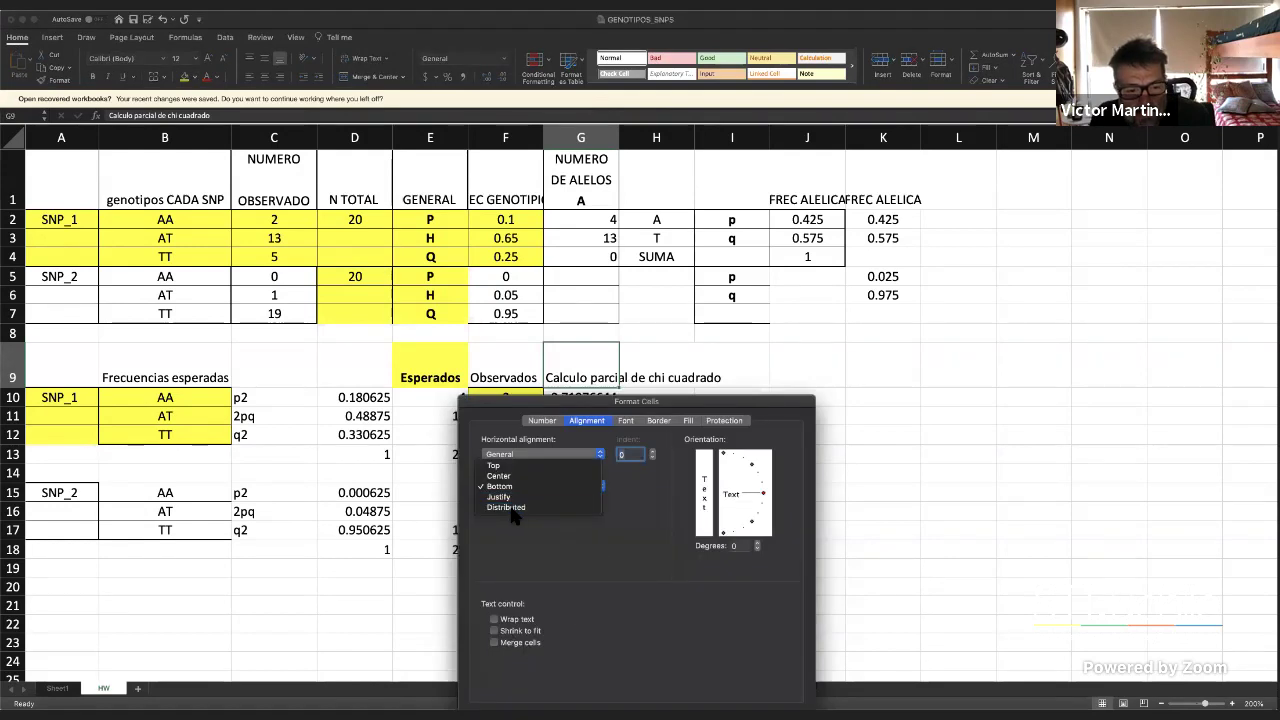
left_click(510, 508)
key("Return")
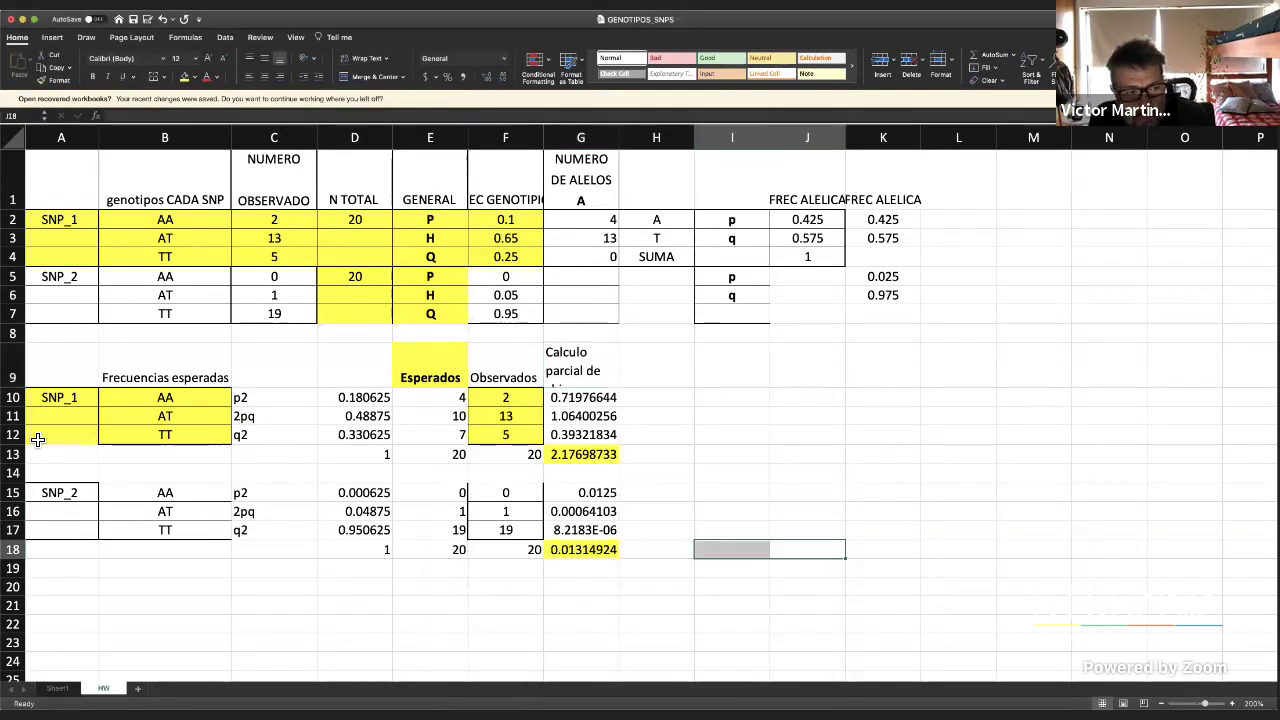
left_click(17, 377)
left_click_drag(18, 395, 18, 434)
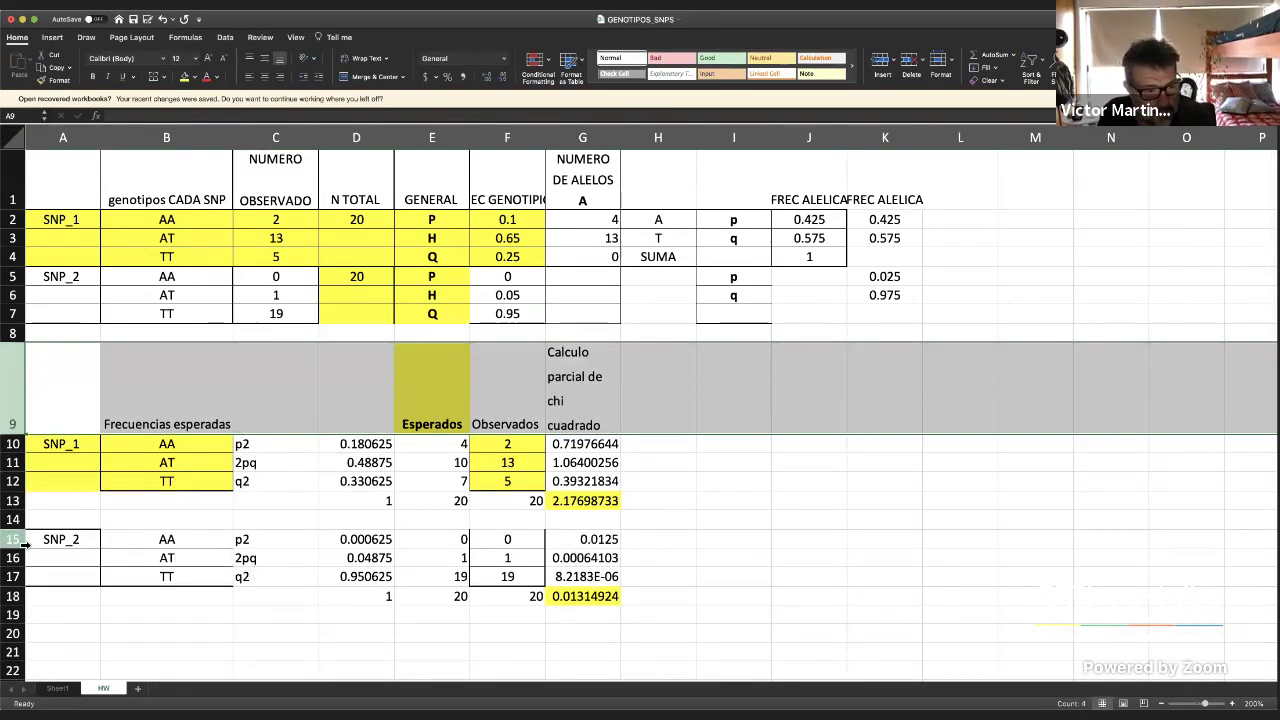
Apply borders to all cells of the SNP_2 table A15:G17 and the SNP_1 table A10:G12, and narrow column A
left_click_drag(62, 540, 590, 580)
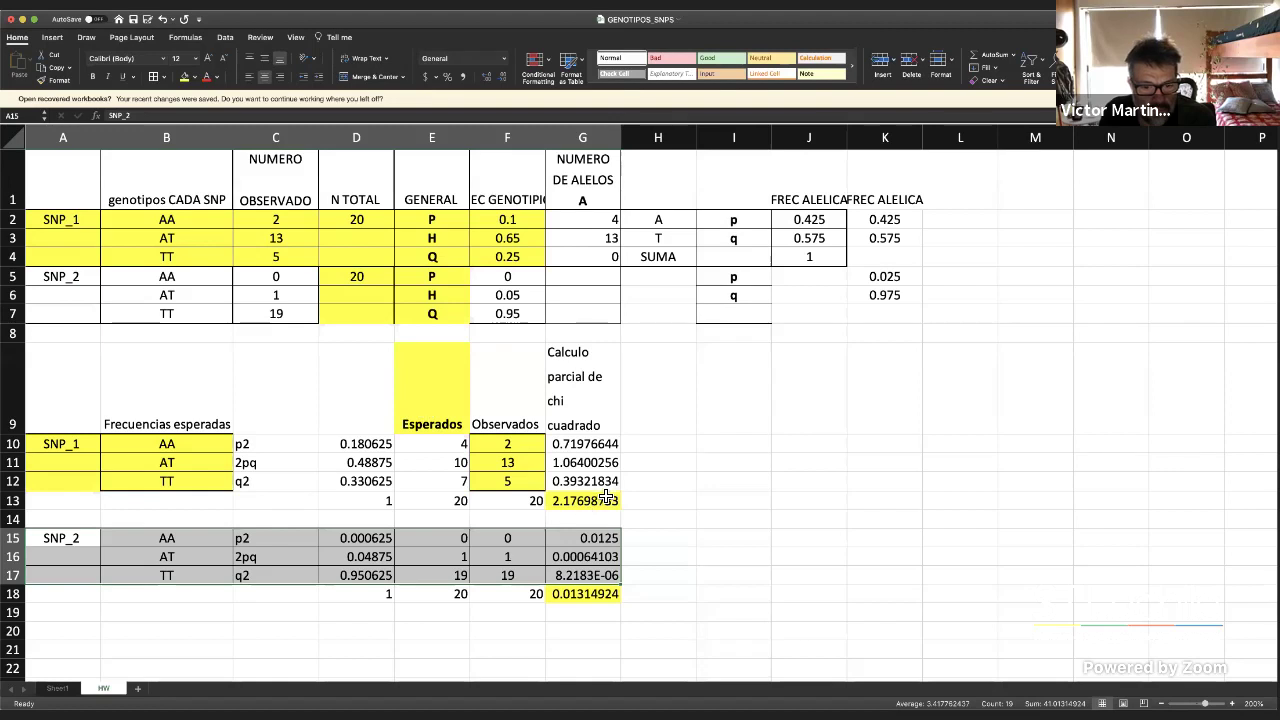
left_click_drag(590, 481, 40, 445)
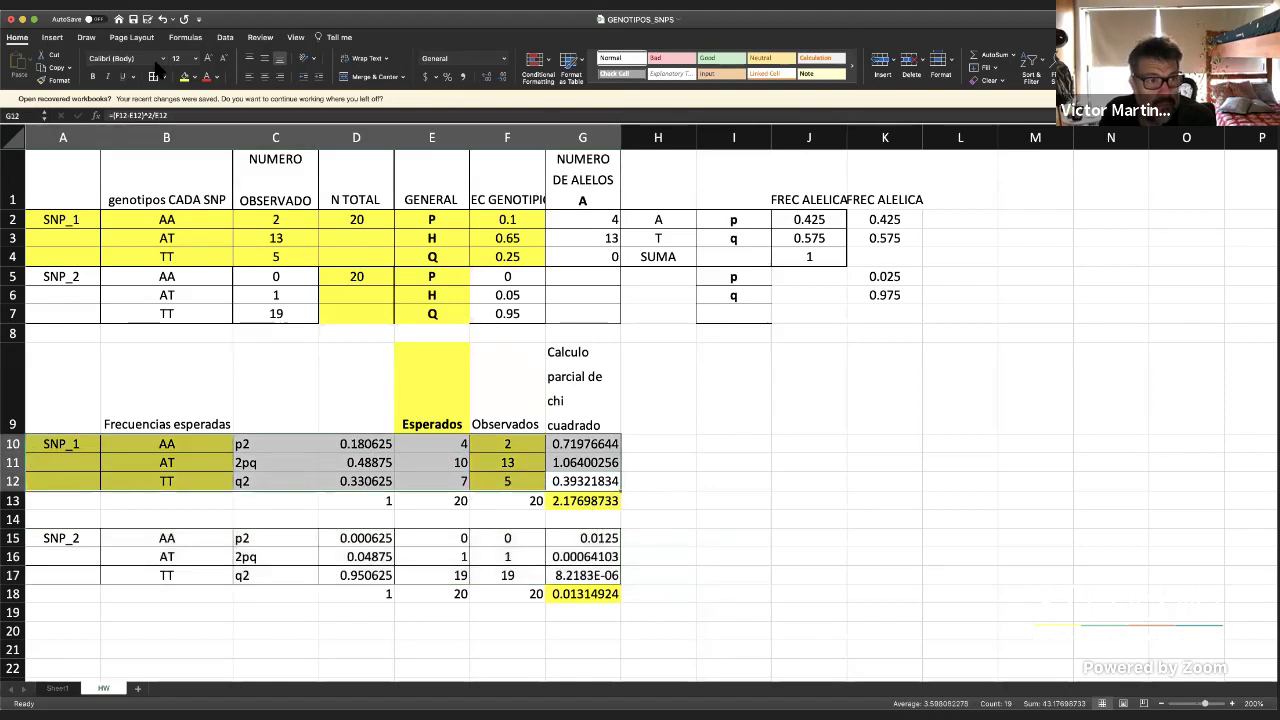
left_click(97, 137)
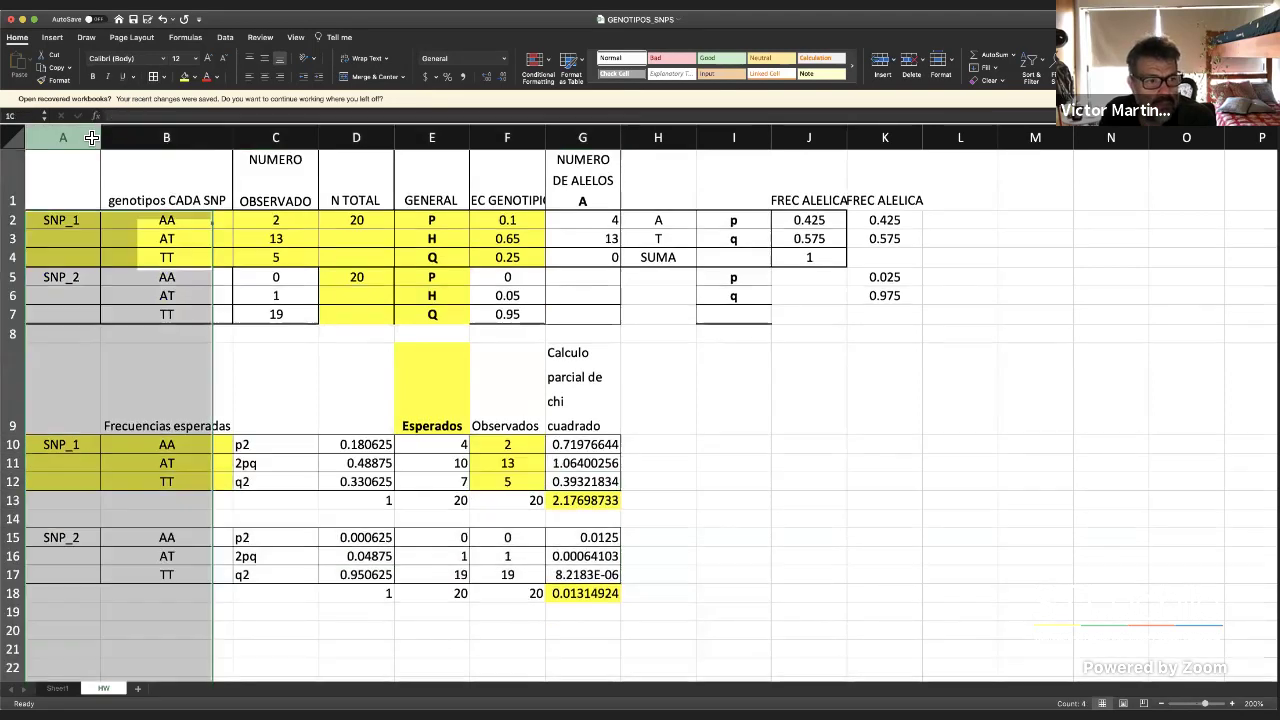
left_click_drag(97, 137, 72, 137)
left_click(230, 557)
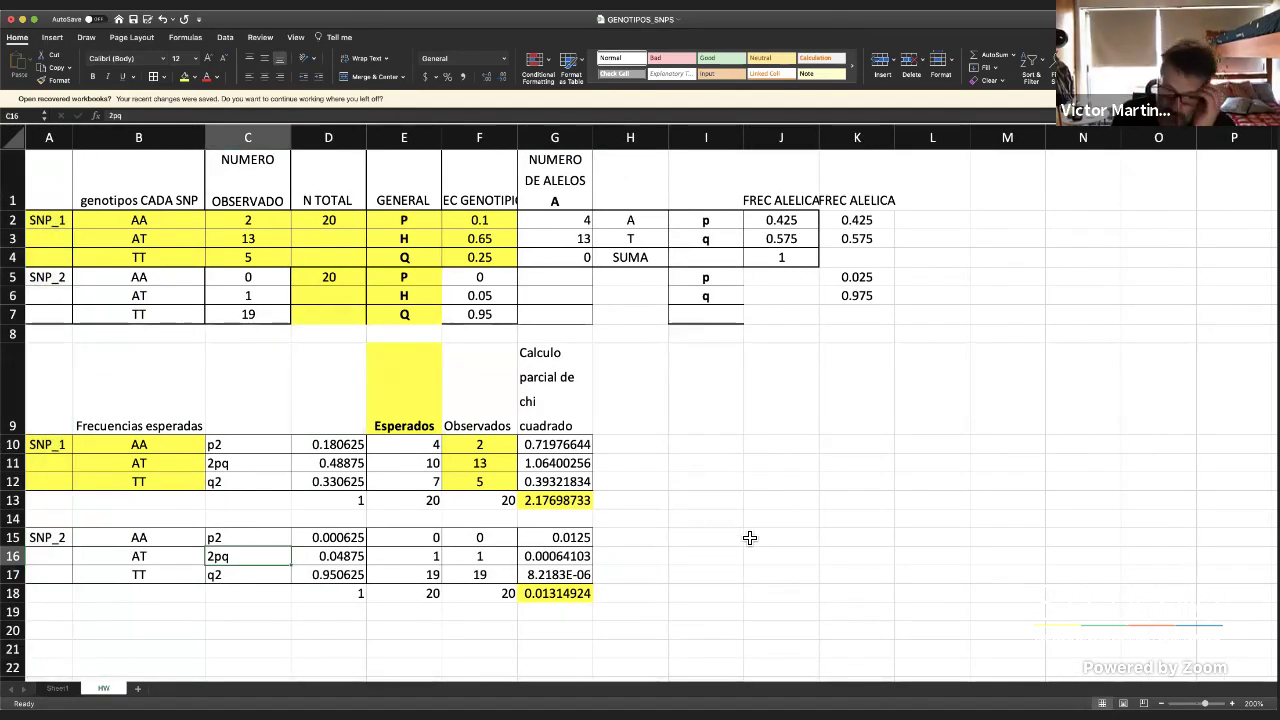
left_click_drag(780, 537, 705, 537)
left_click(570, 500)
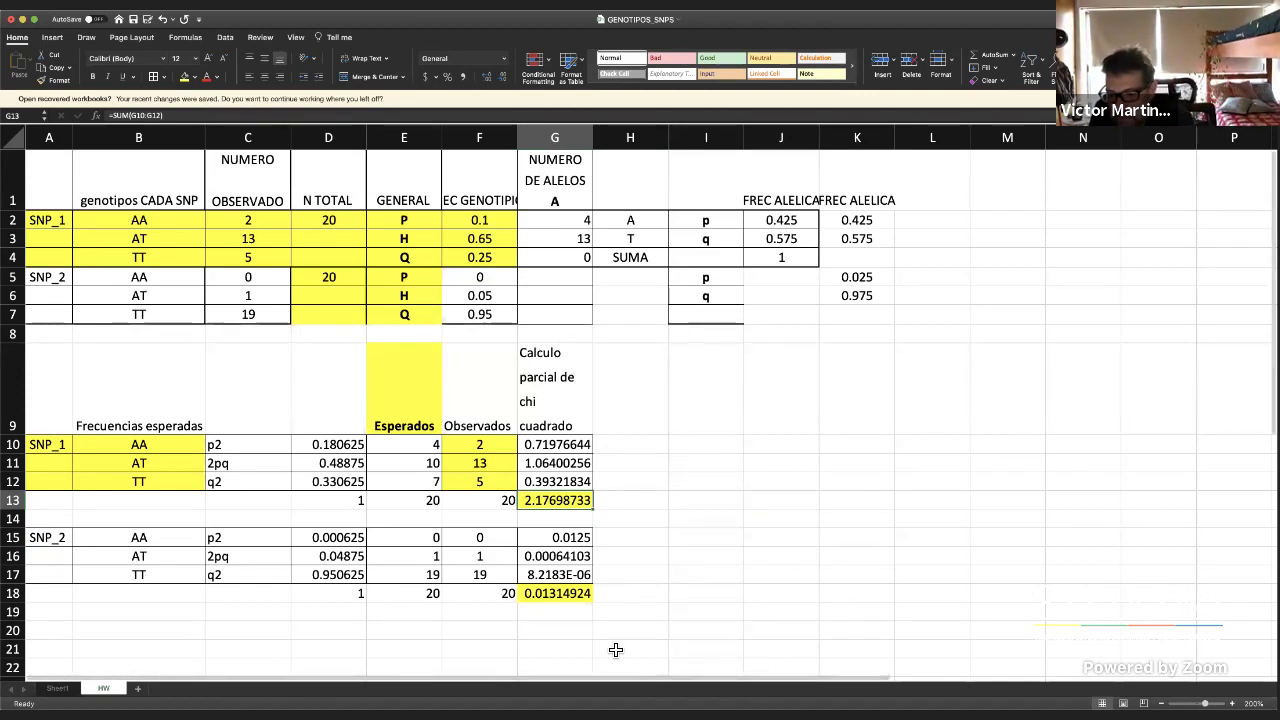
Change the G9 header to "Calculo parcial de chi ^2" and reduce the height of row 9 to fit it
left_click(570, 410)
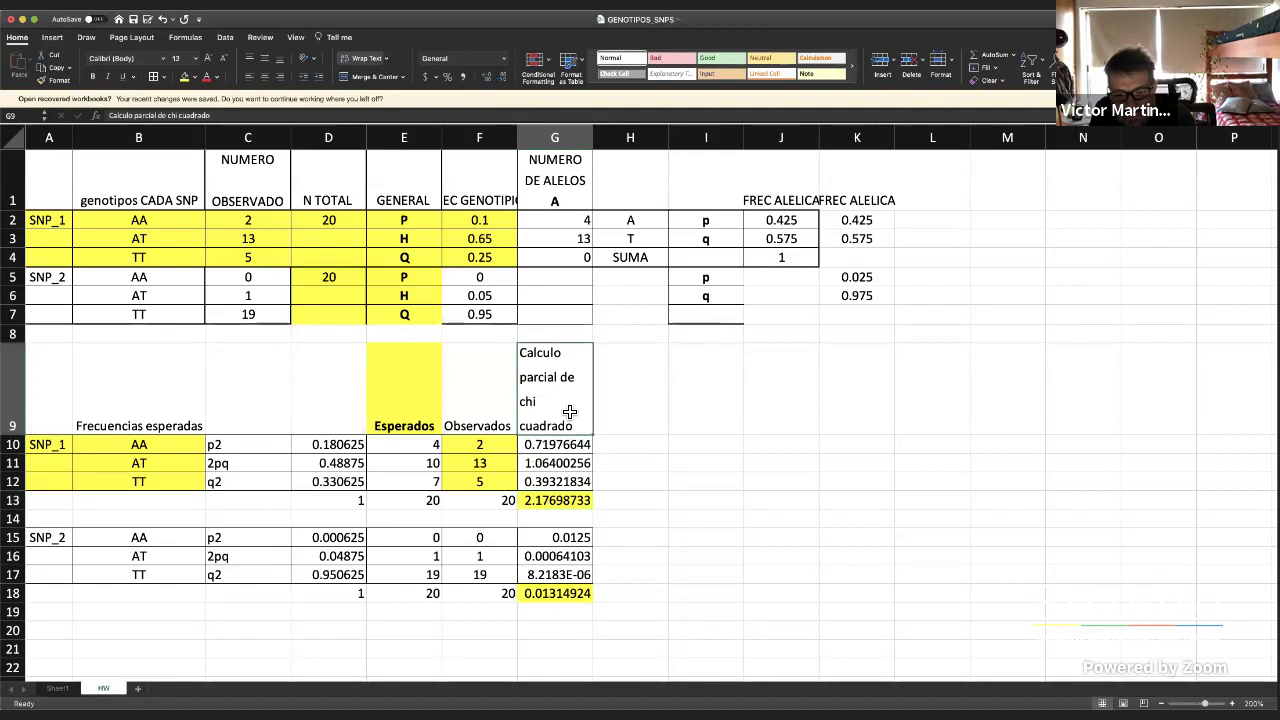
scroll(568, 410, "down", 1)
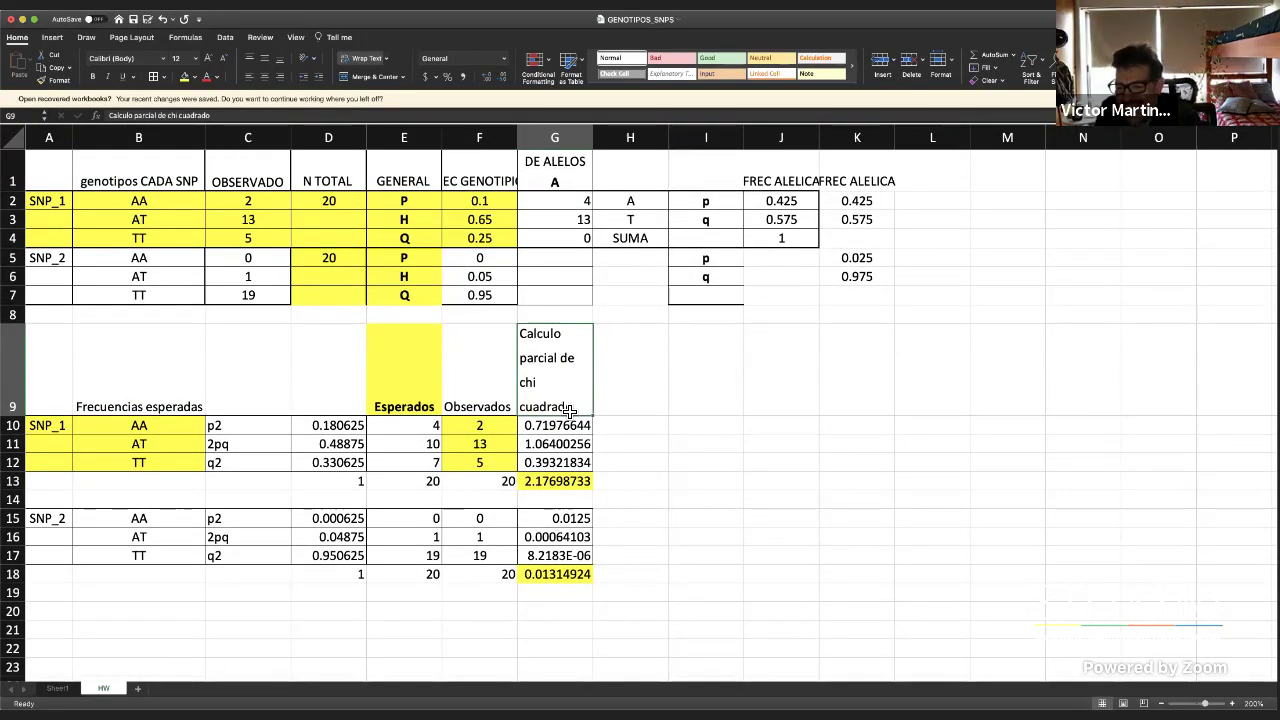
scroll(570, 411, "down", 1)
scroll(570, 411, "up", 1)
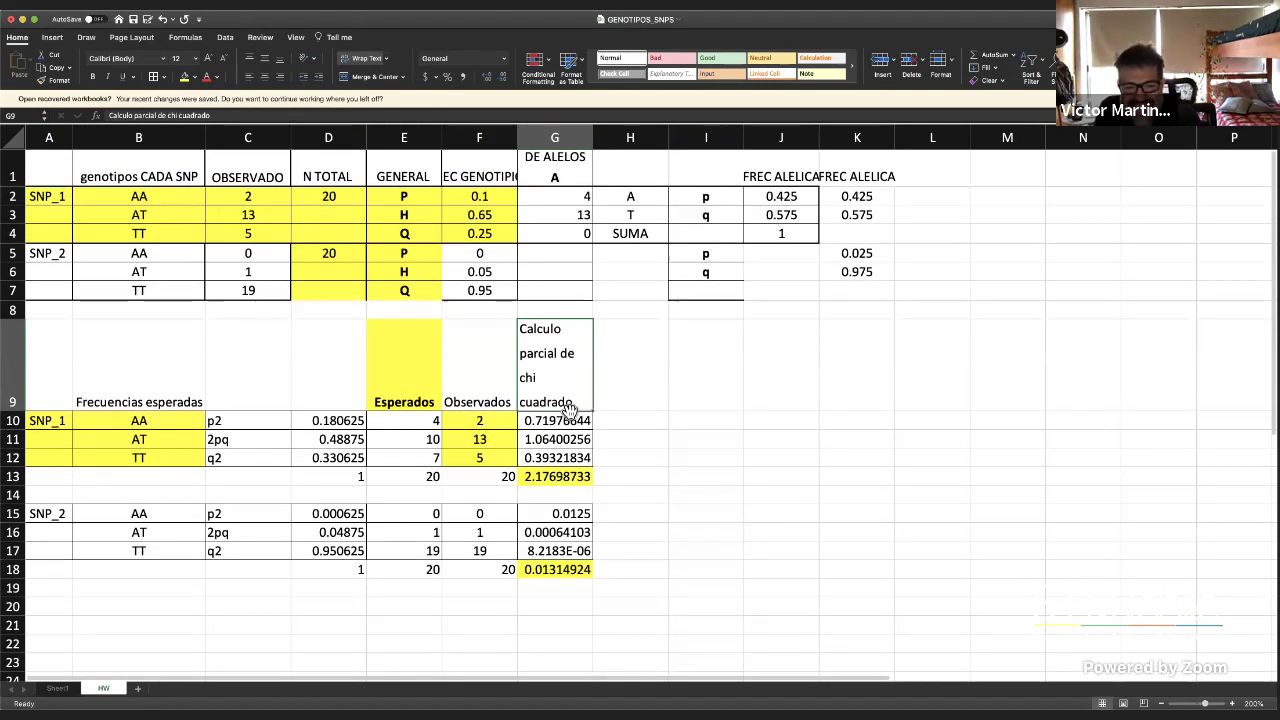
scroll(568, 413, "right", 1)
double_click(564, 408)
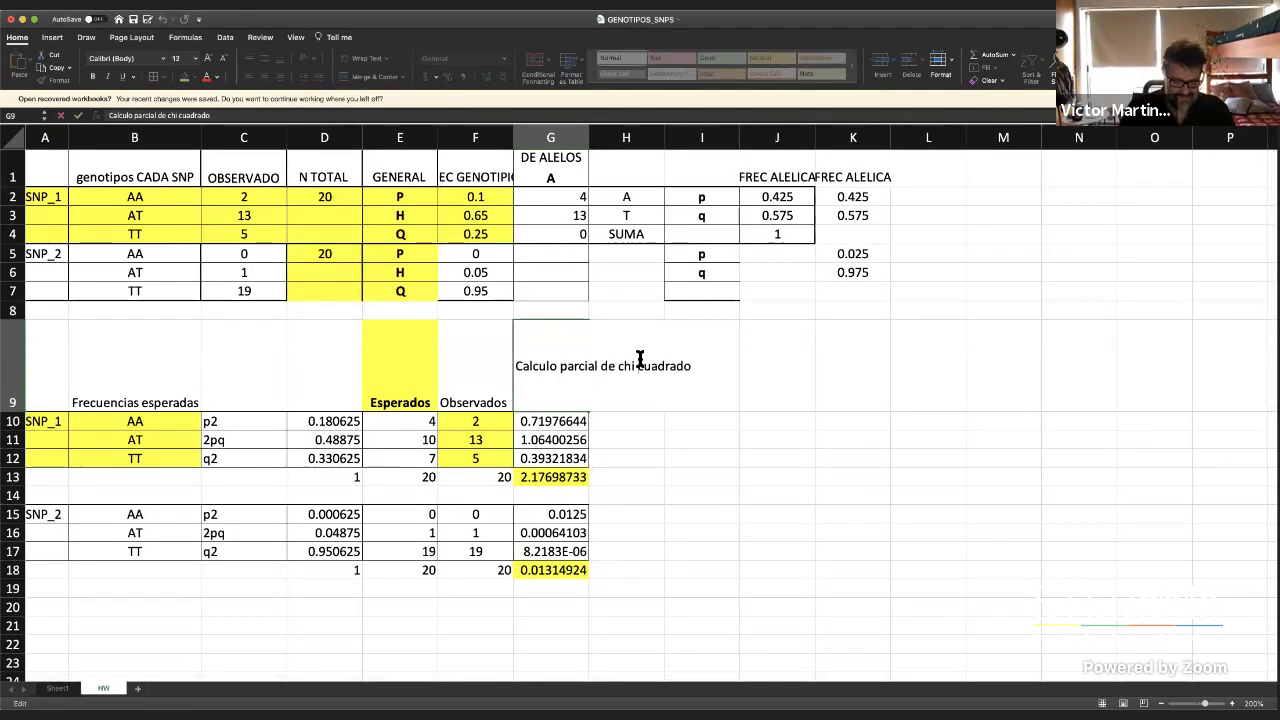
type("^2")
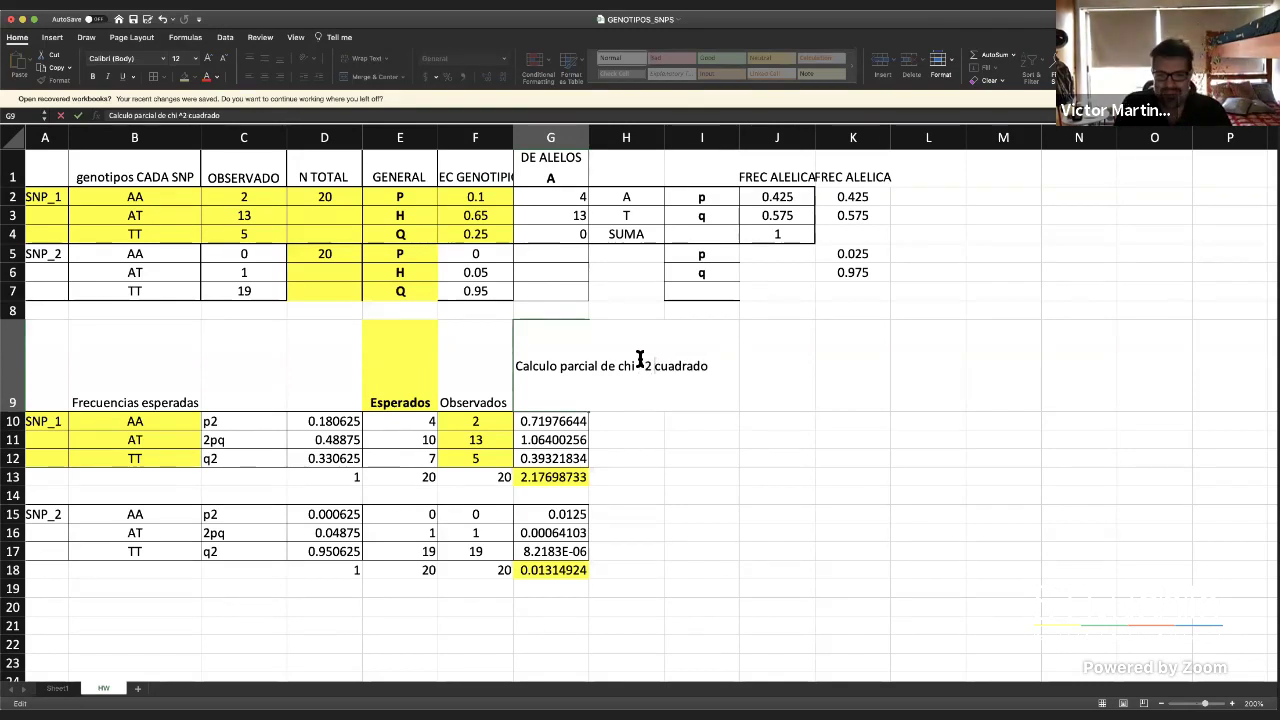
key("shift+Right")
key("shift+Right")
key("BackSpace")
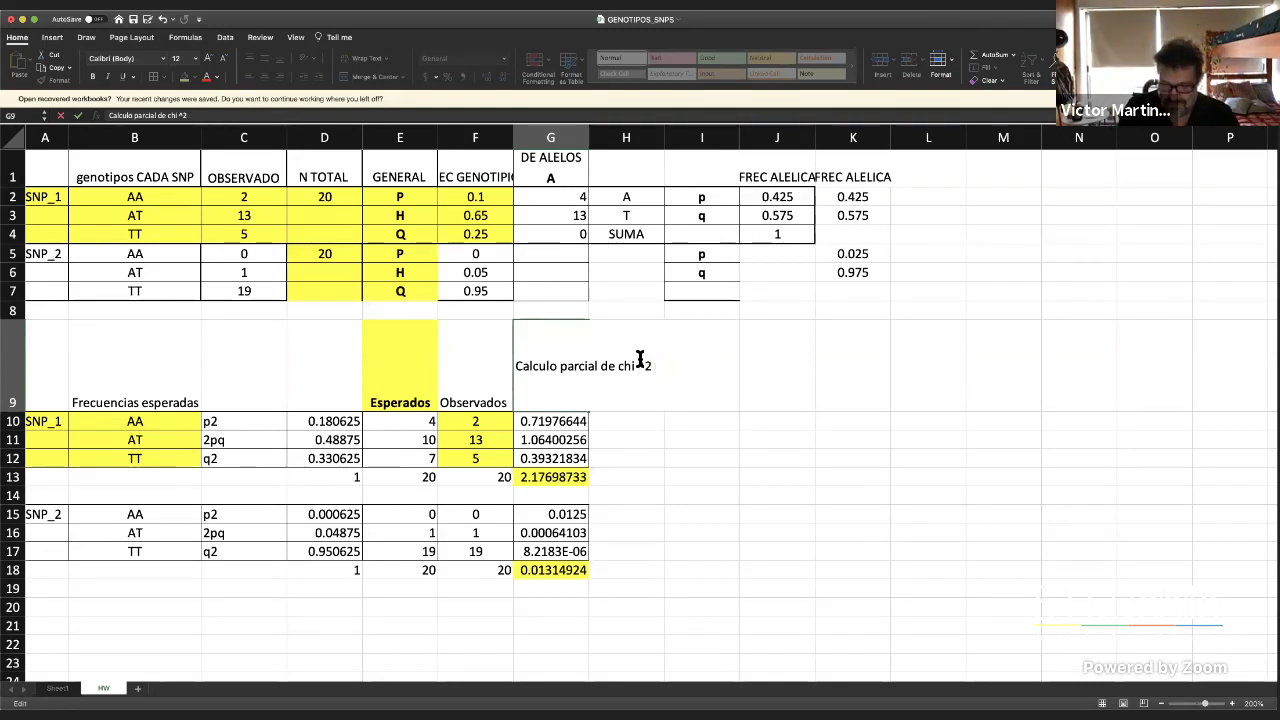
key("Return")
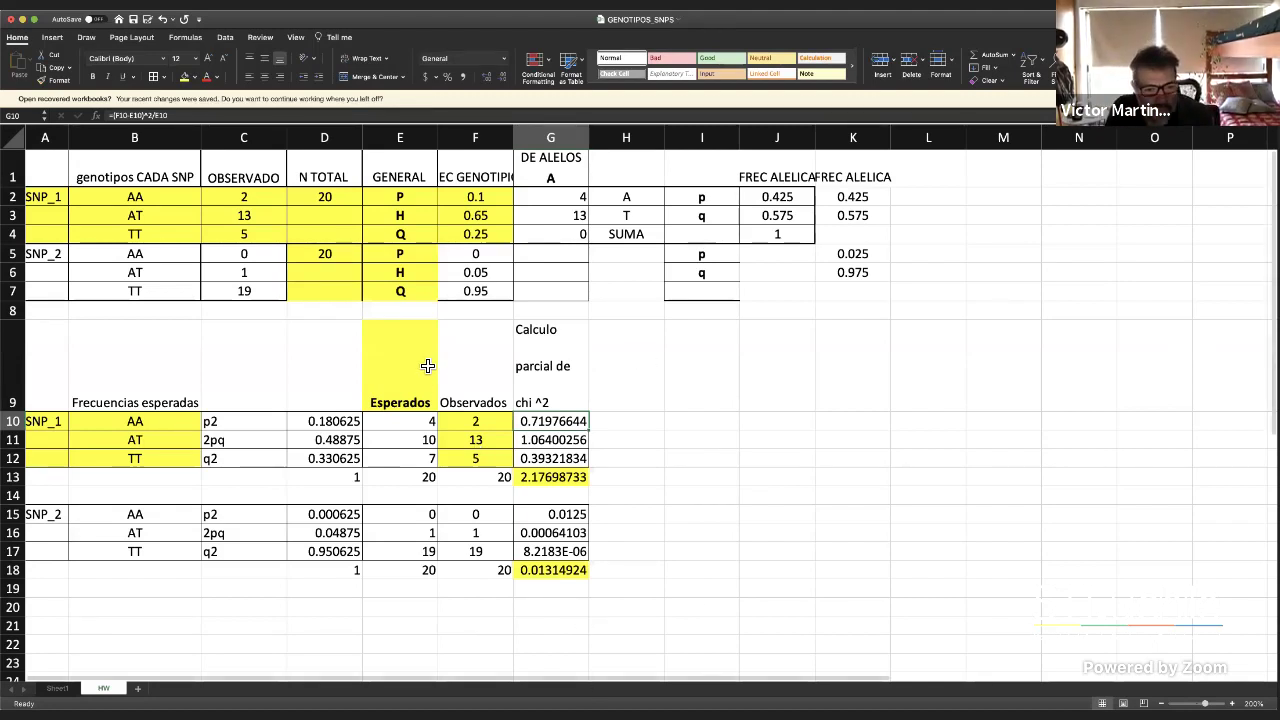
left_click(14, 360)
left_click_drag(20, 411, 20, 380)
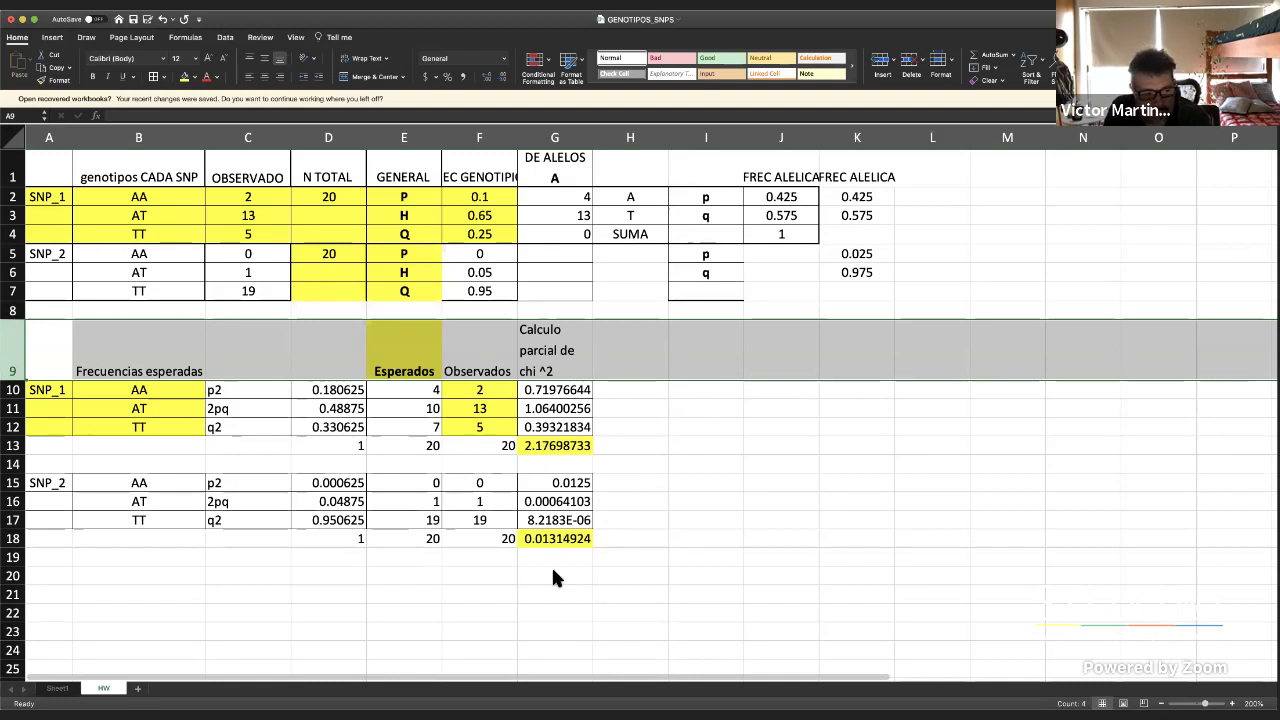
Examine the SNP_6 genotypes of all 20 individuals in I6:I25 on Sheet1
left_click(64, 689)
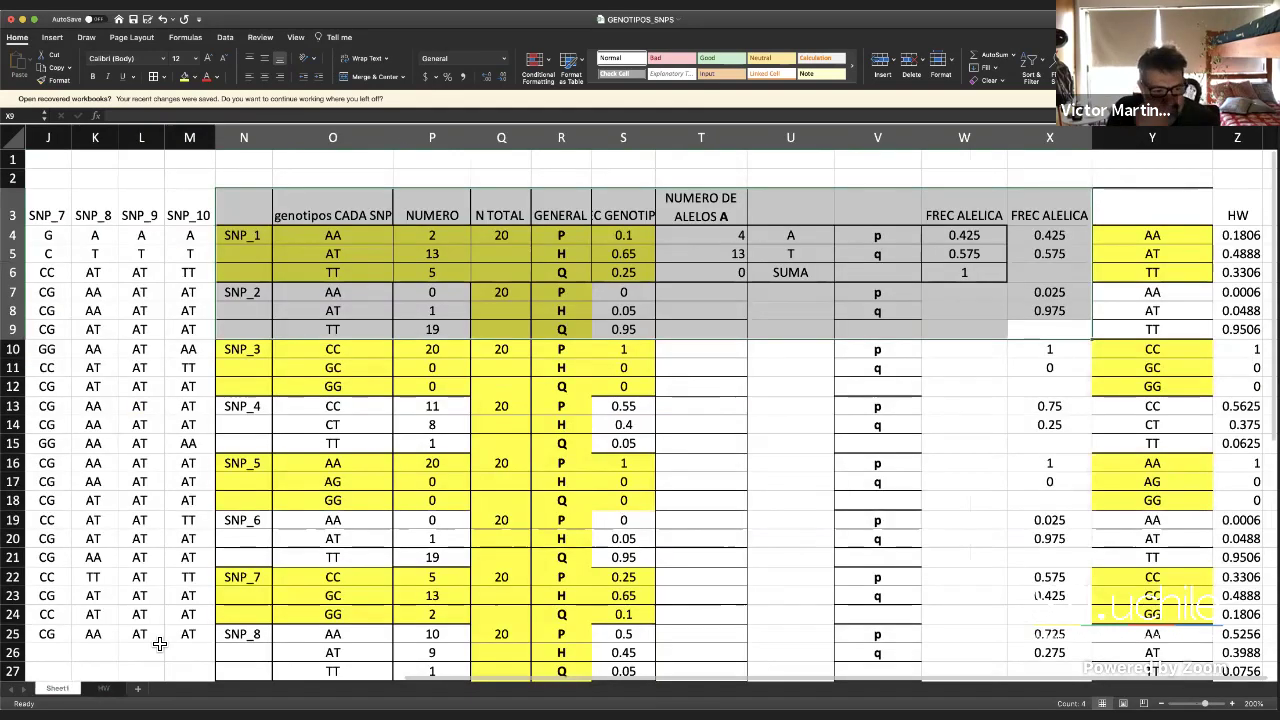
scroll(143, 625, "left", 1)
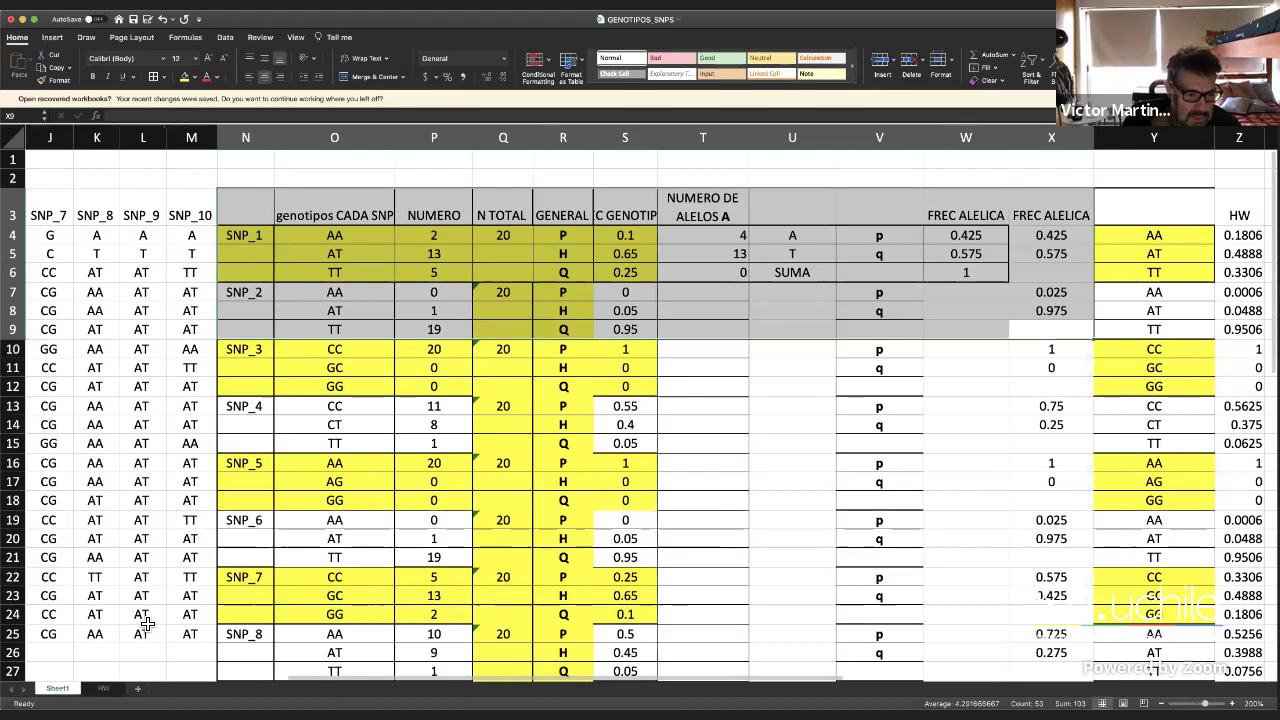
scroll(155, 298, "left", 10)
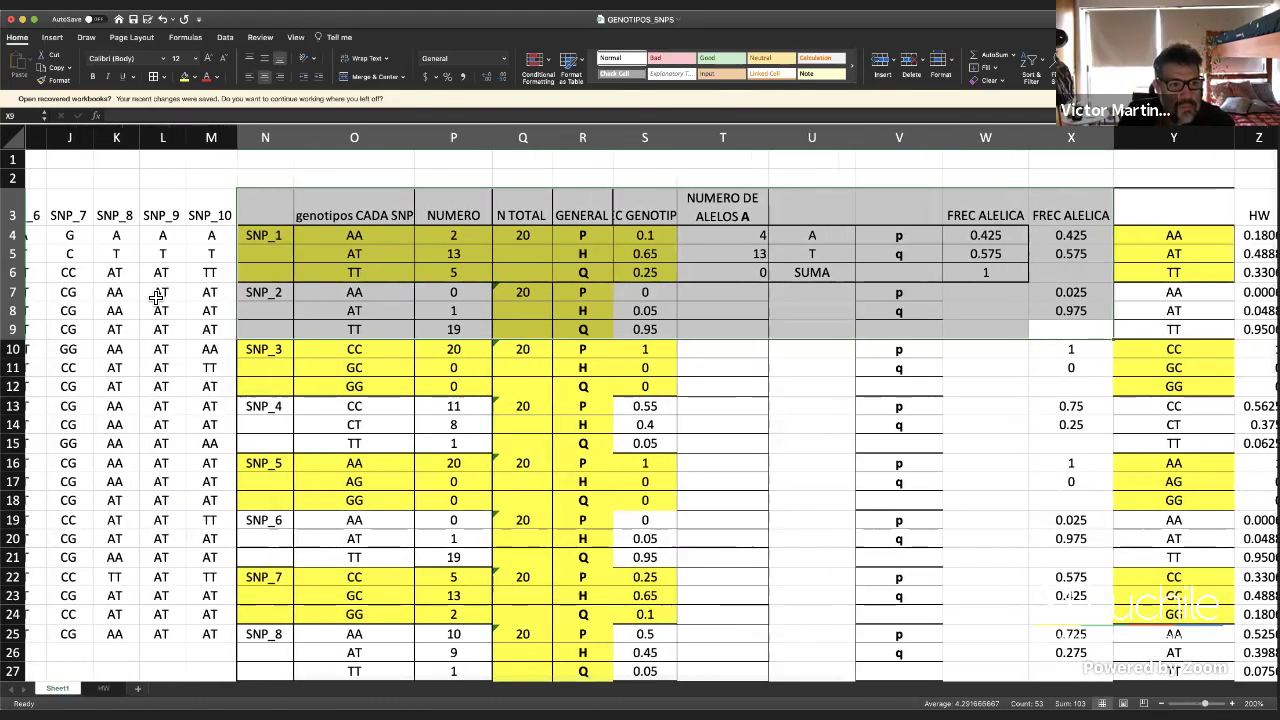
scroll(157, 298, "left", 2)
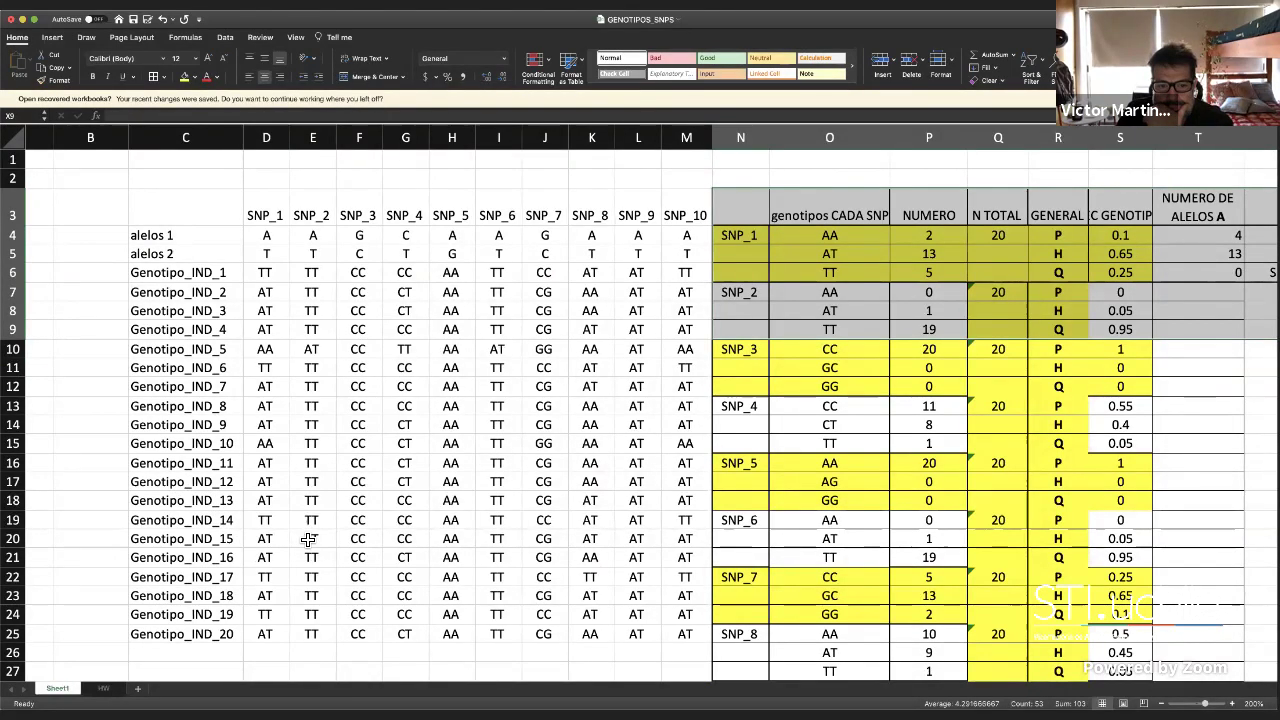
left_click_drag(515, 640, 519, 479)
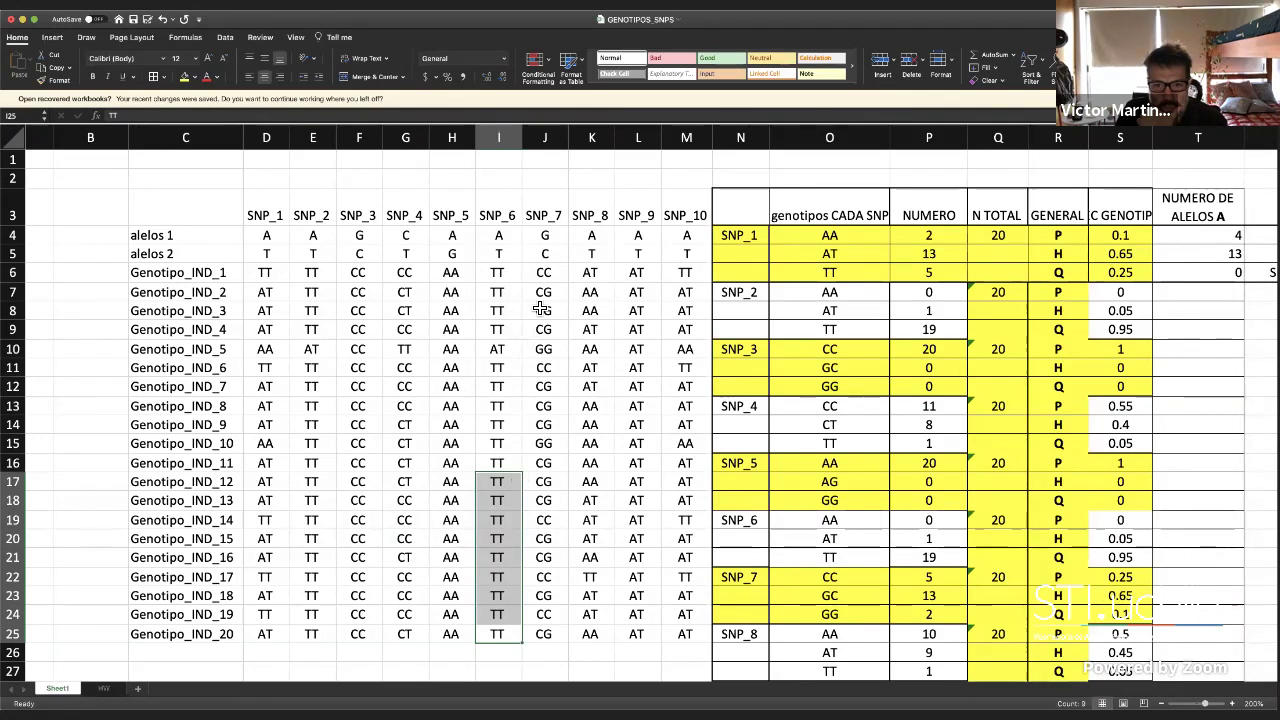
left_click_drag(511, 279, 495, 636)
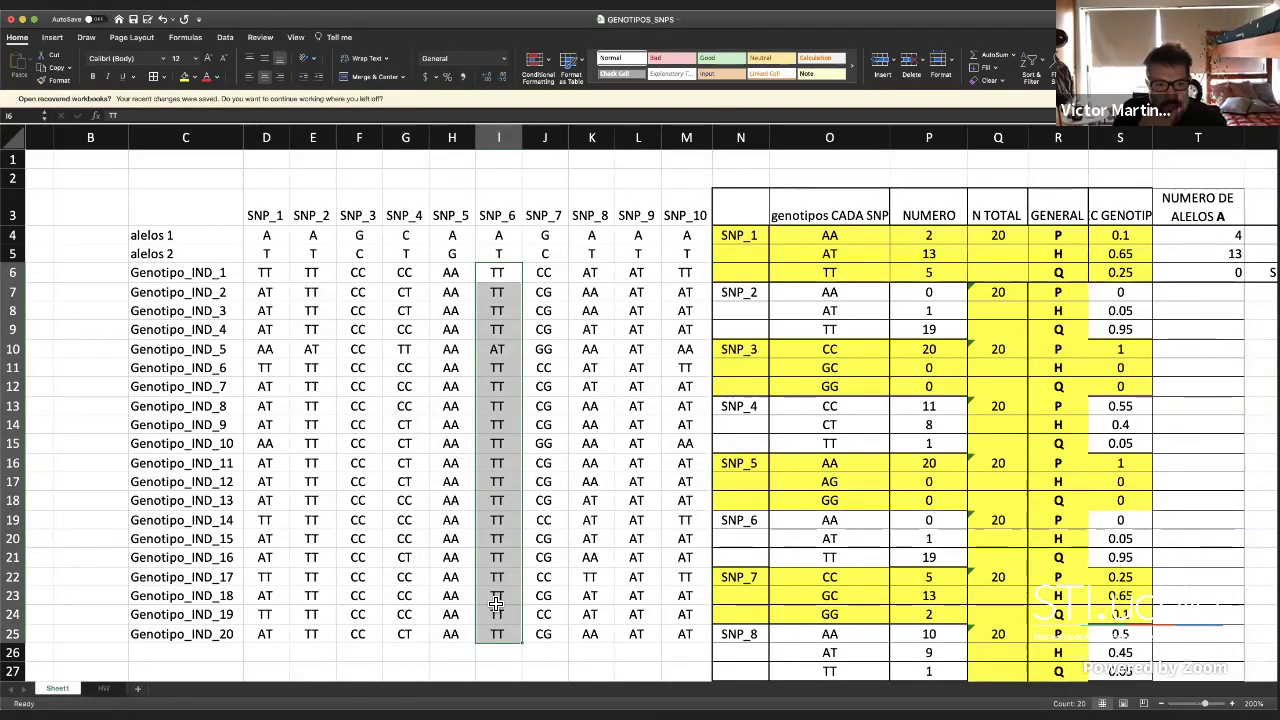
right_click(498, 547)
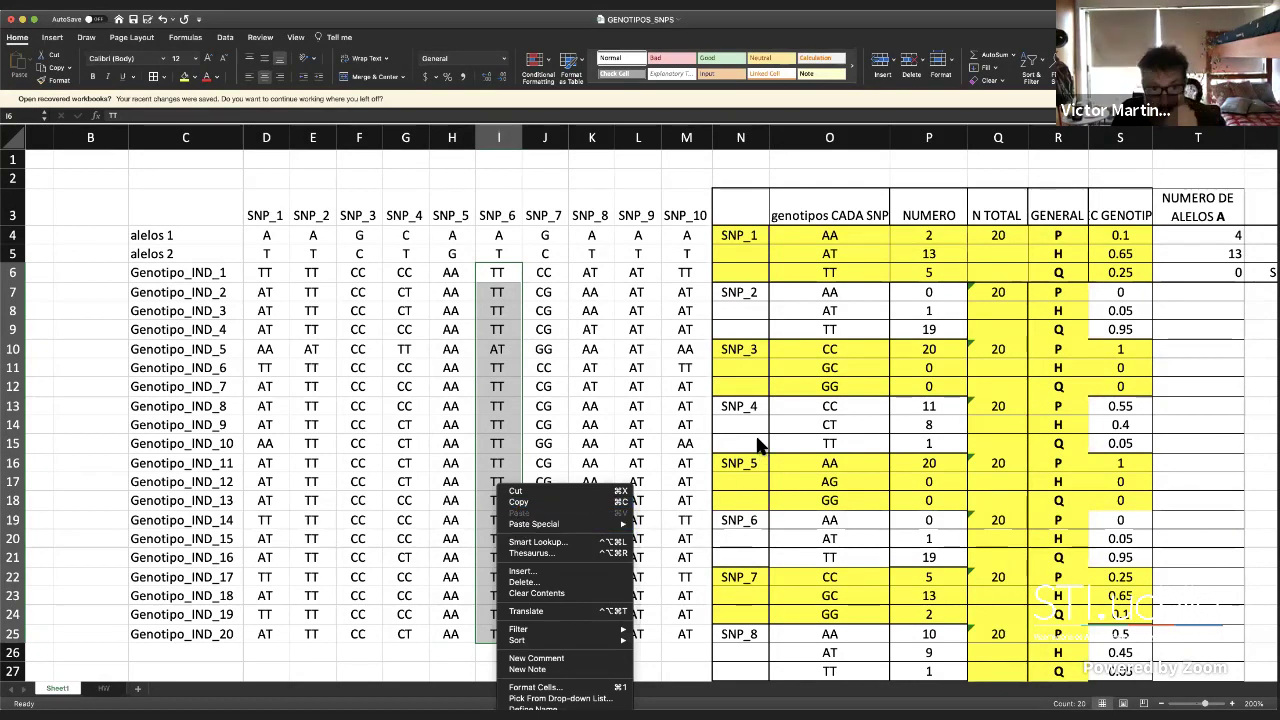
key("Escape")
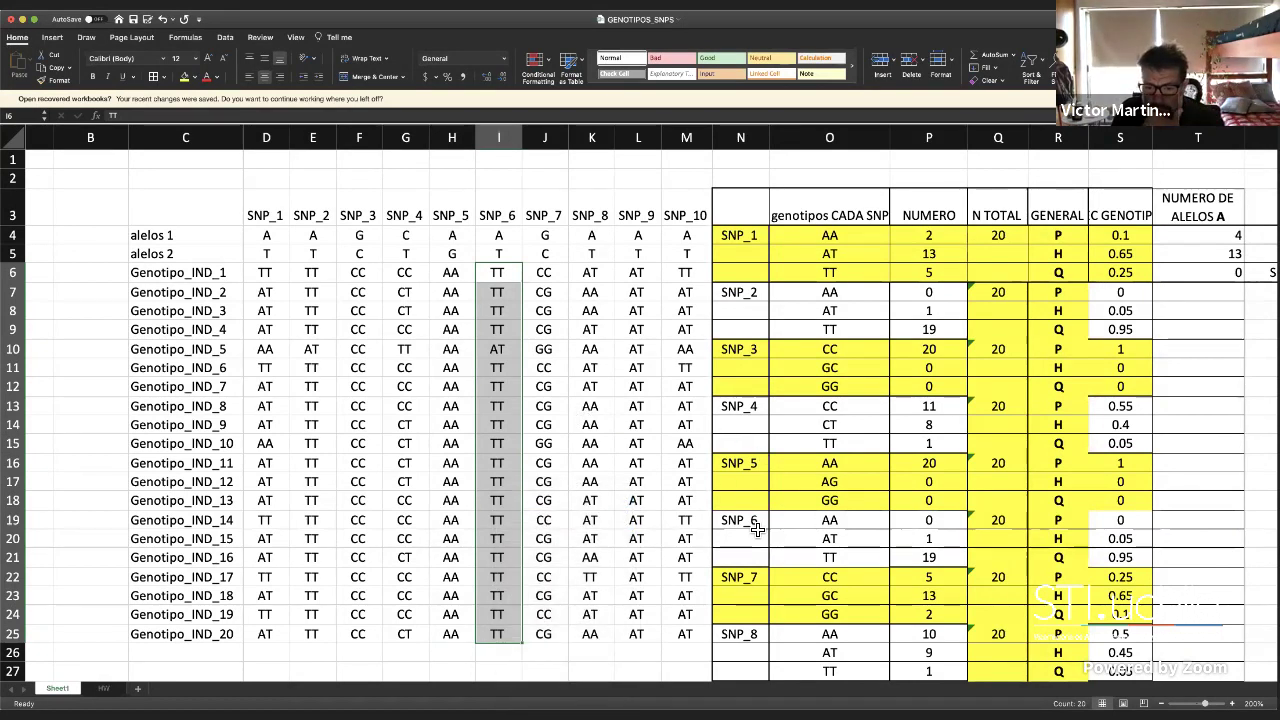
Copy the AA and AT rows of SNP_6, N19:X20, from Sheet1 into the HW sheet starting at A20
left_click_drag(751, 523, 1237, 547)
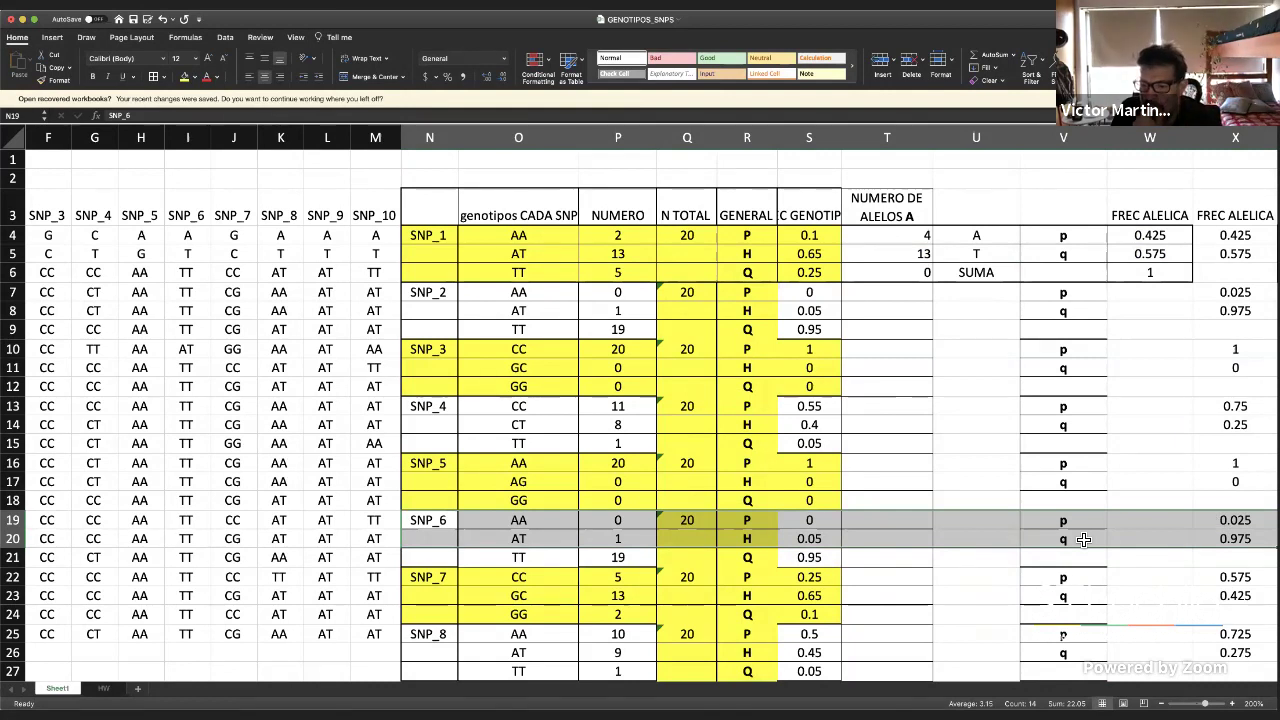
left_click_drag(1236, 546, 430, 520)
right_click(433, 520)
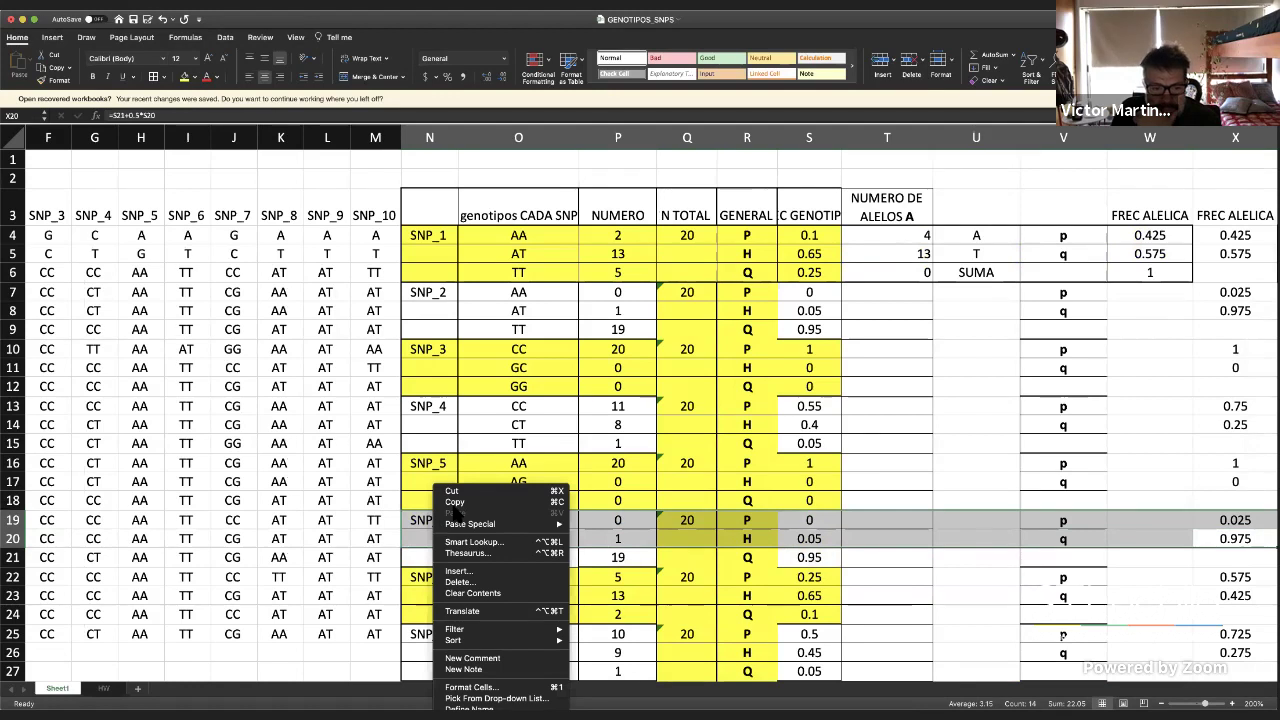
left_click(454, 502)
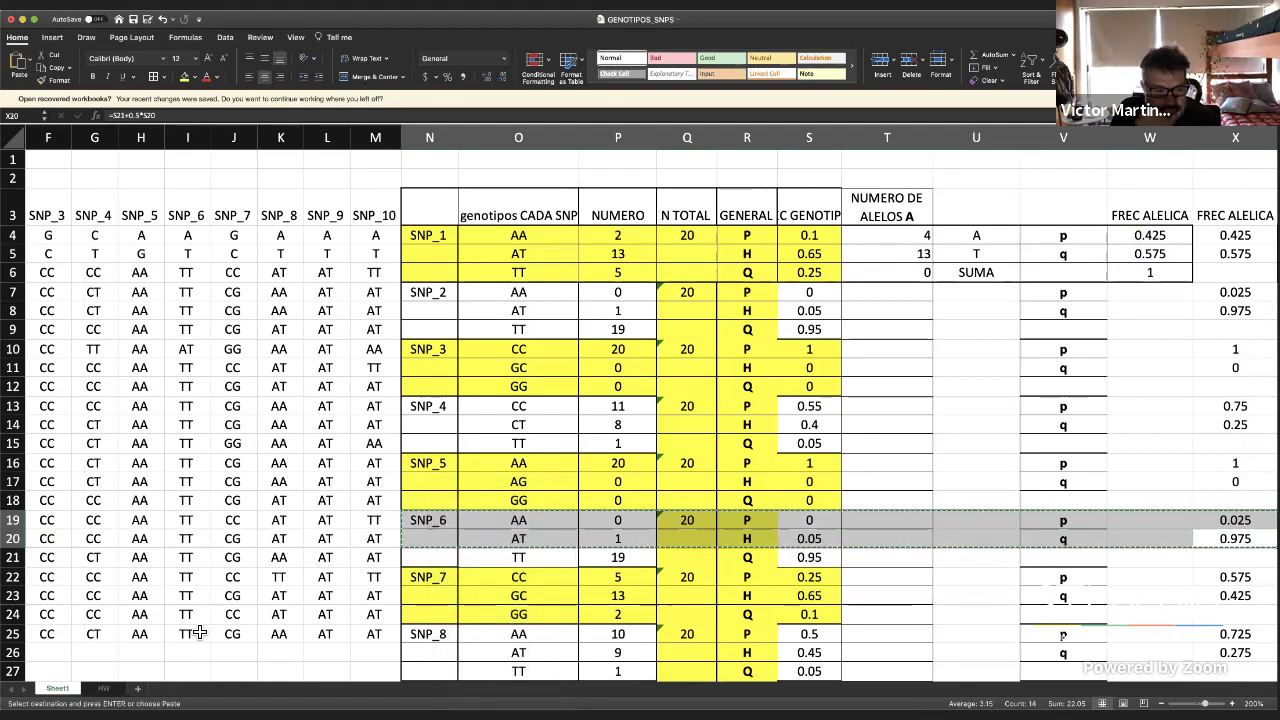
left_click(104, 689)
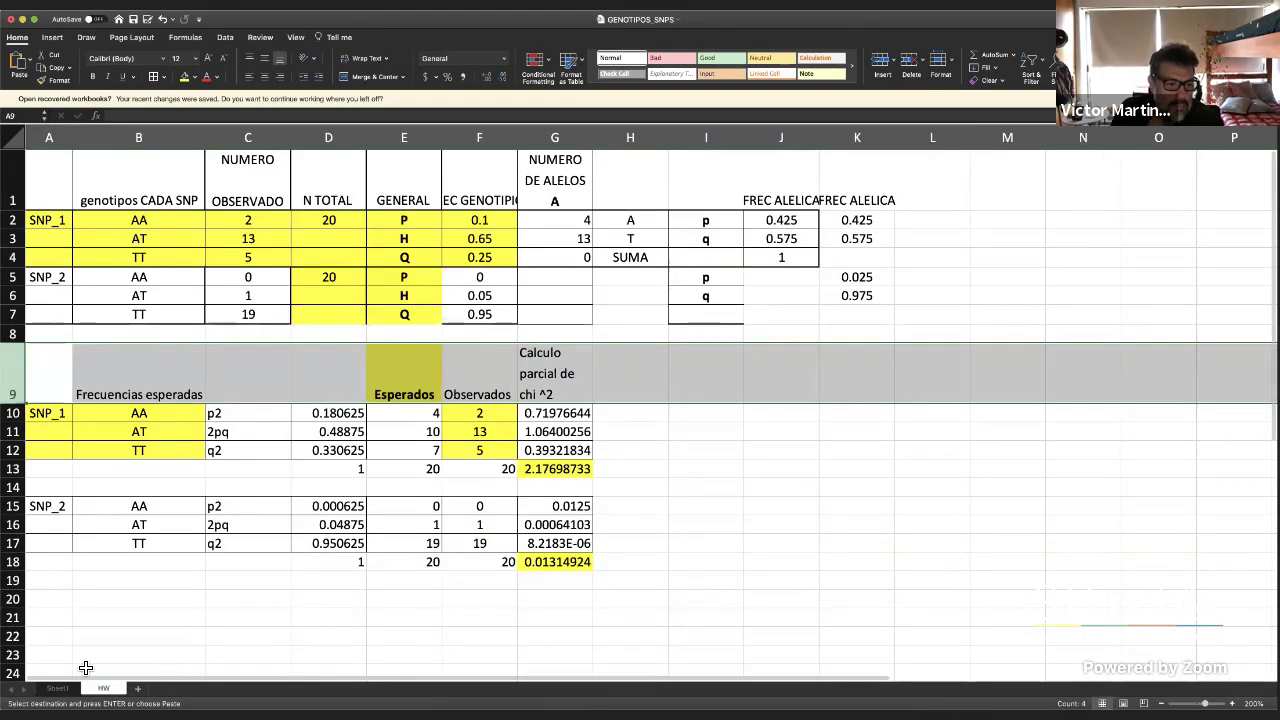
left_click(59, 599)
right_click(58, 598)
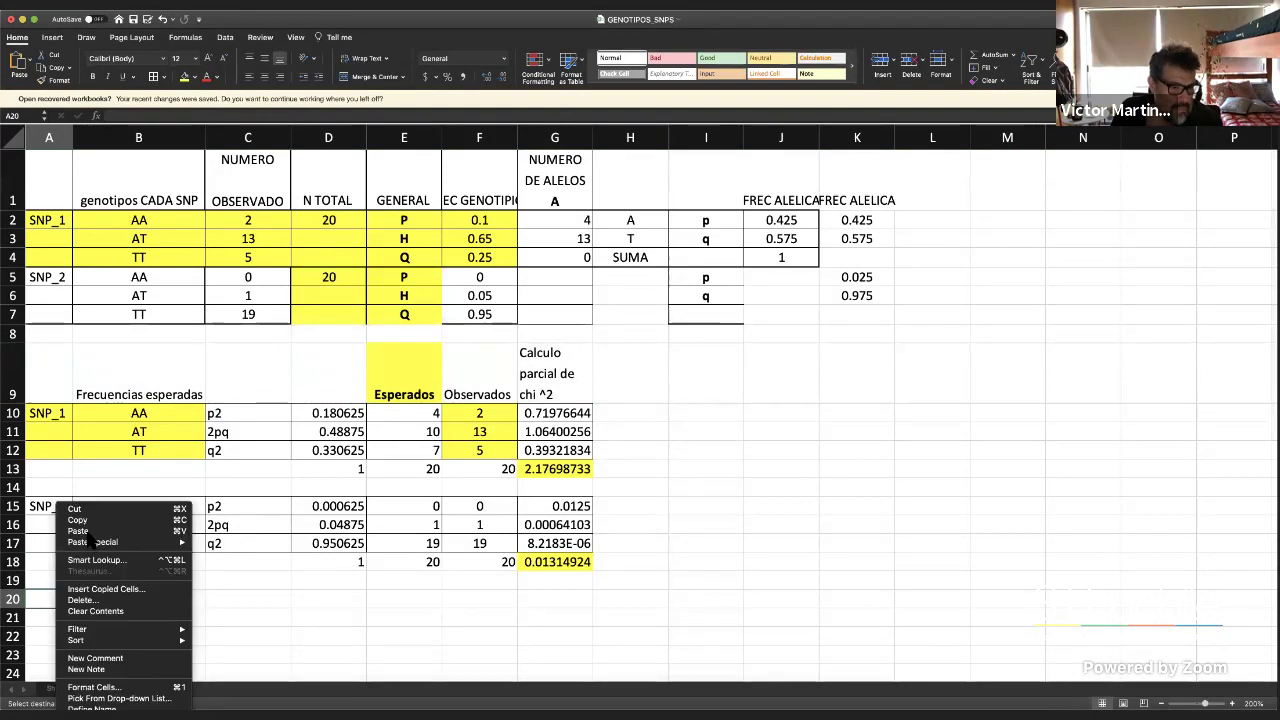
key("Return")
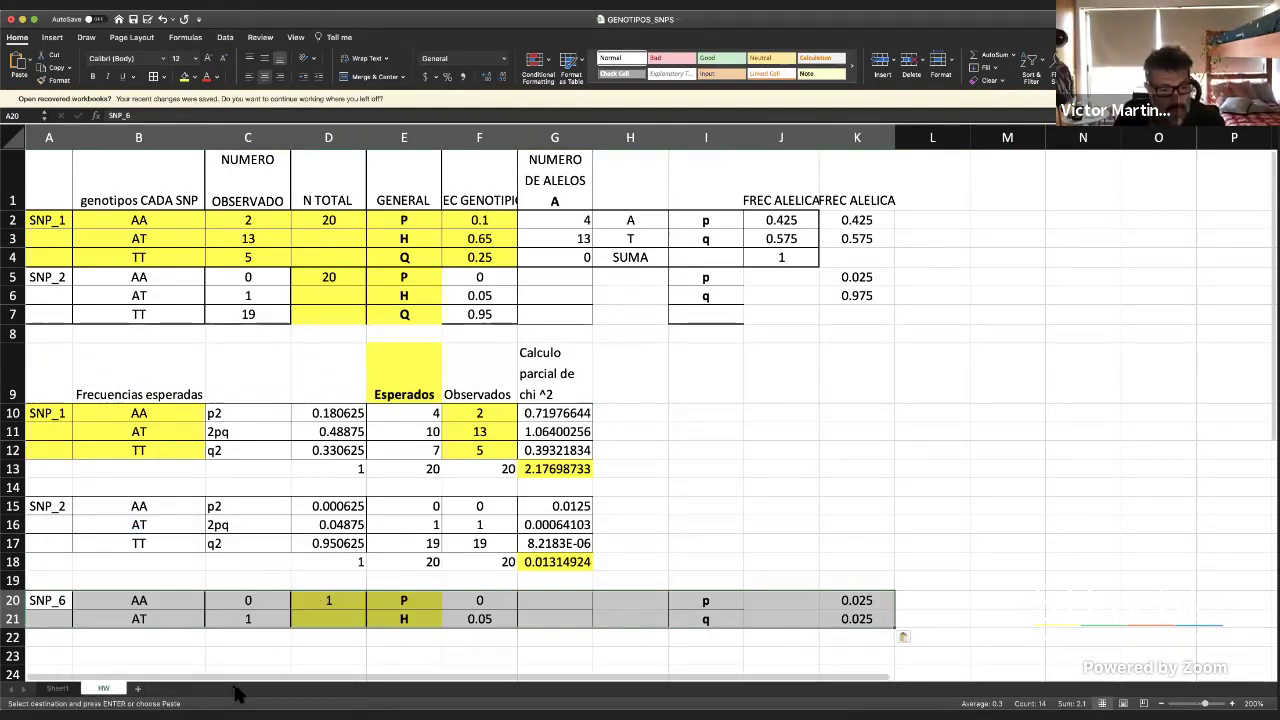
Copy the complete SNP_6 block N19:X21 from Sheet1 and paste it over the HW sheet block starting at A20
left_click(60, 689)
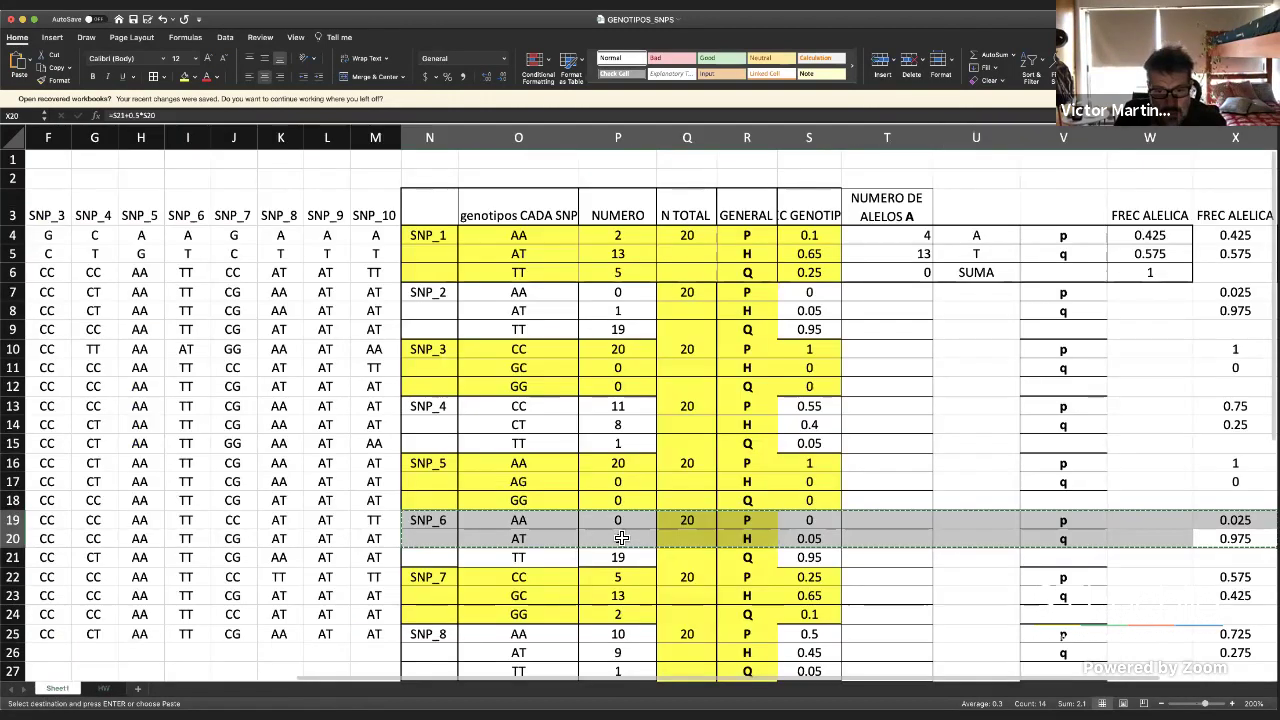
left_click_drag(429, 520, 1220, 557)
right_click(1252, 522)
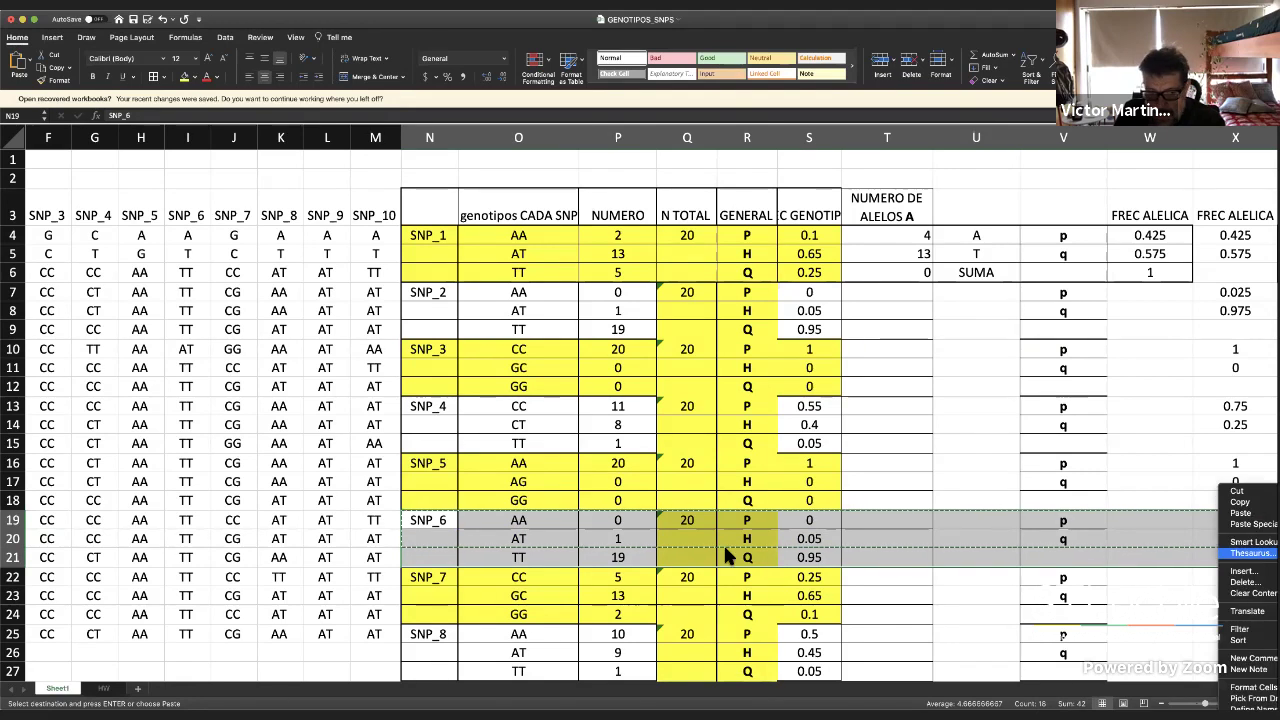
left_click(1238, 502)
left_click(104, 689)
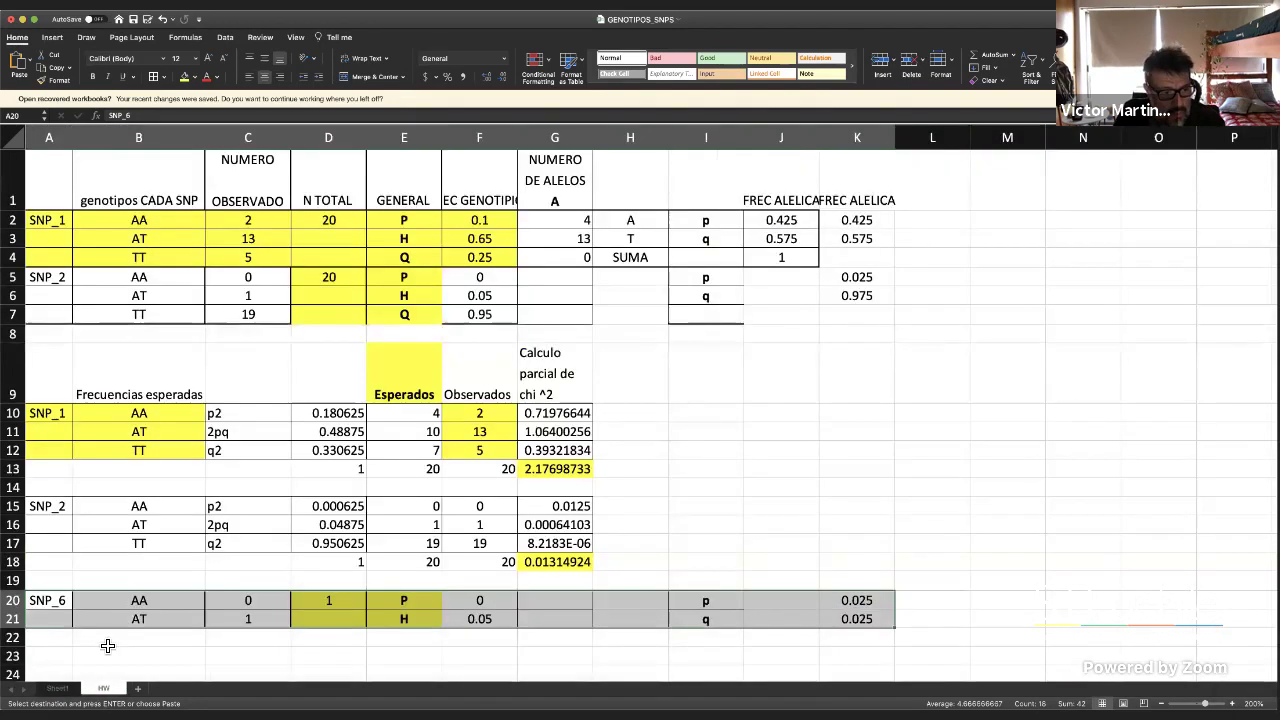
left_click(50, 602)
right_click(67, 596)
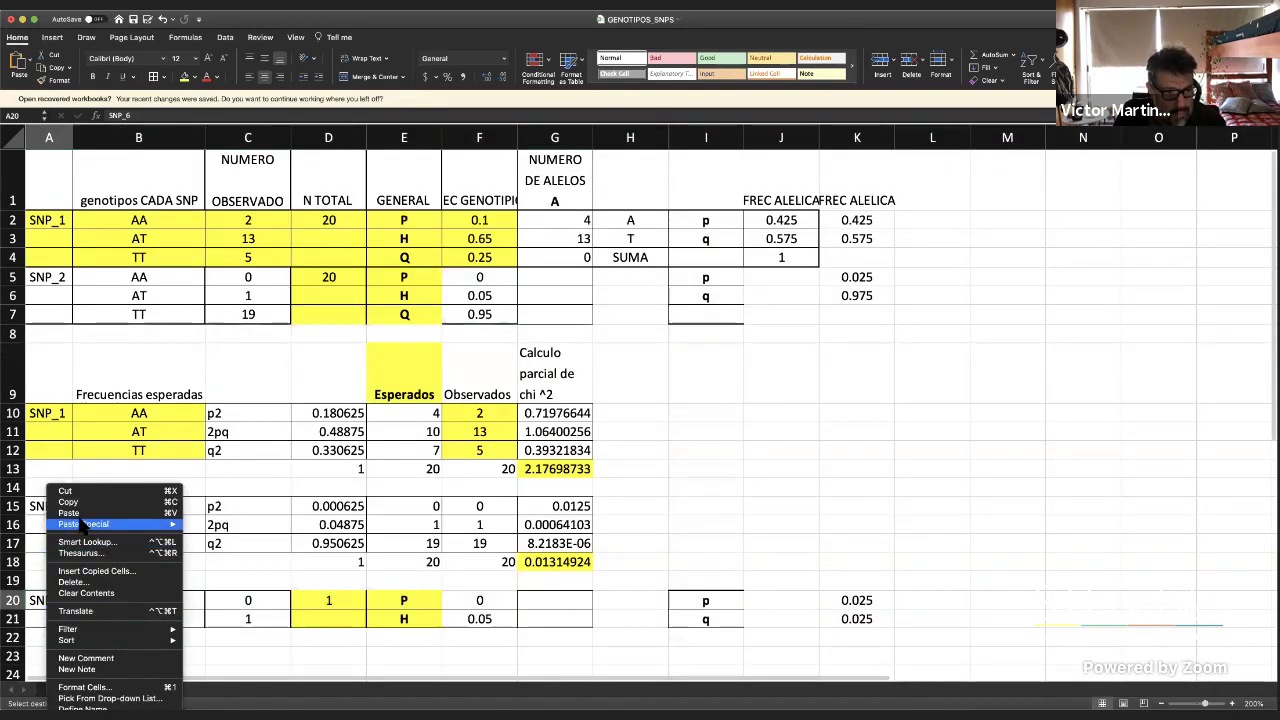
left_click(68, 513)
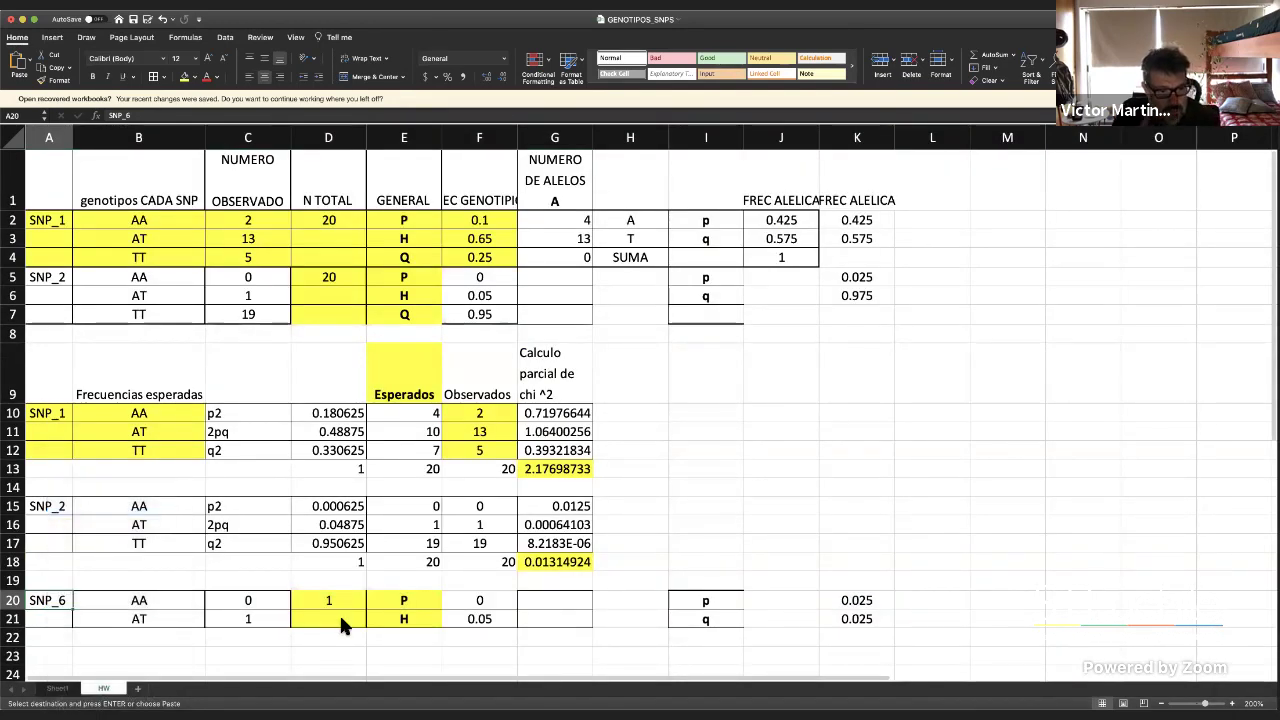
Check the SNP_6 observed counts, total, genotype frequencies and p and q values in rows 20 to 22 of the HW sheet
left_click(698, 607)
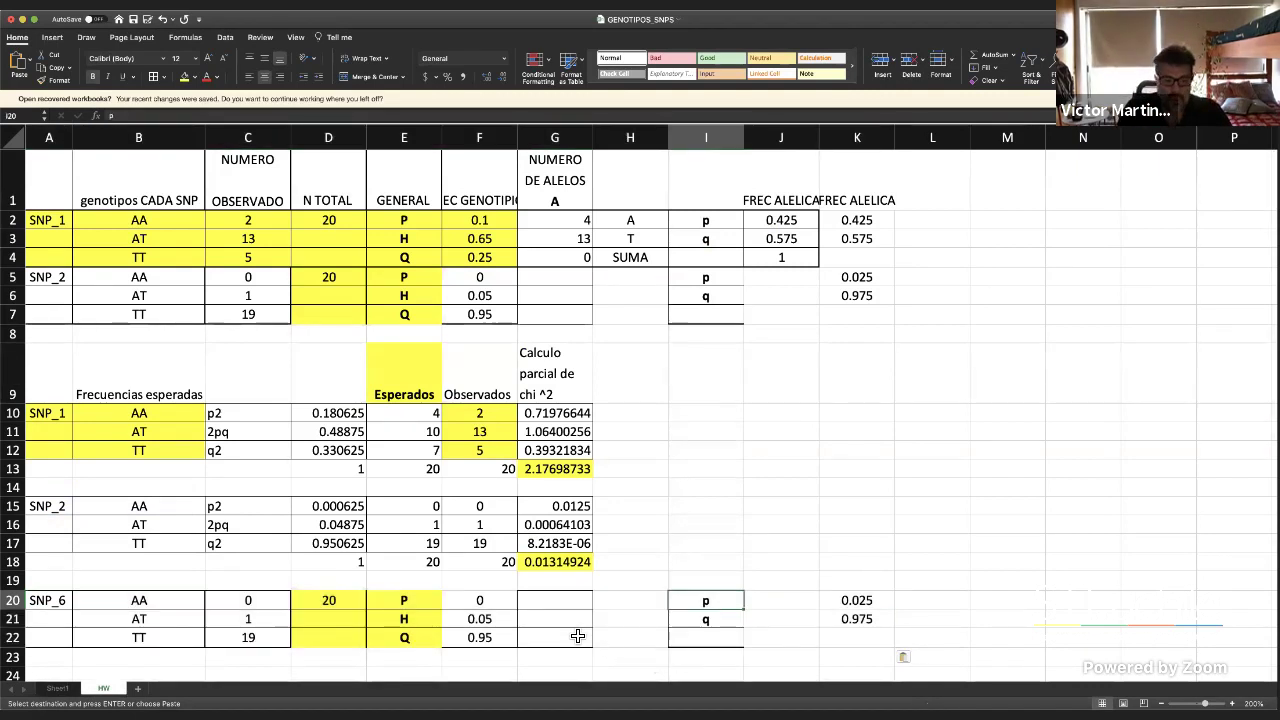
left_click(261, 607)
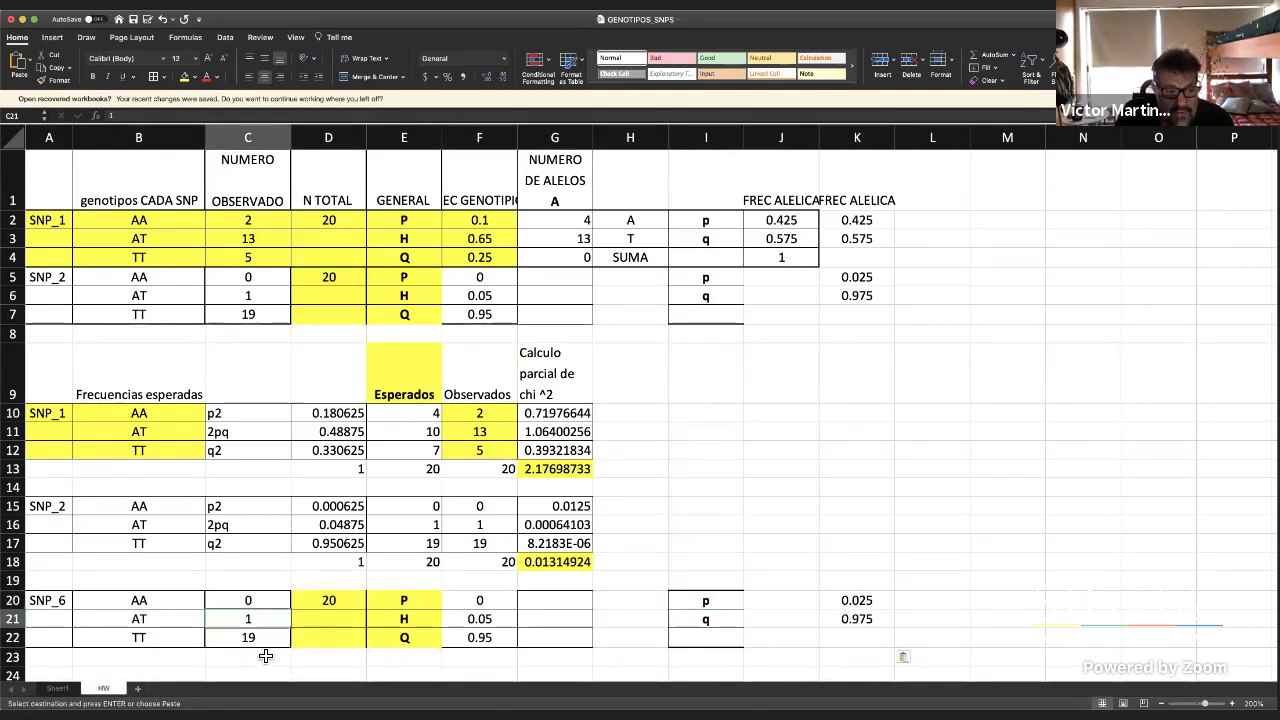
left_click(310, 600)
left_click(425, 605)
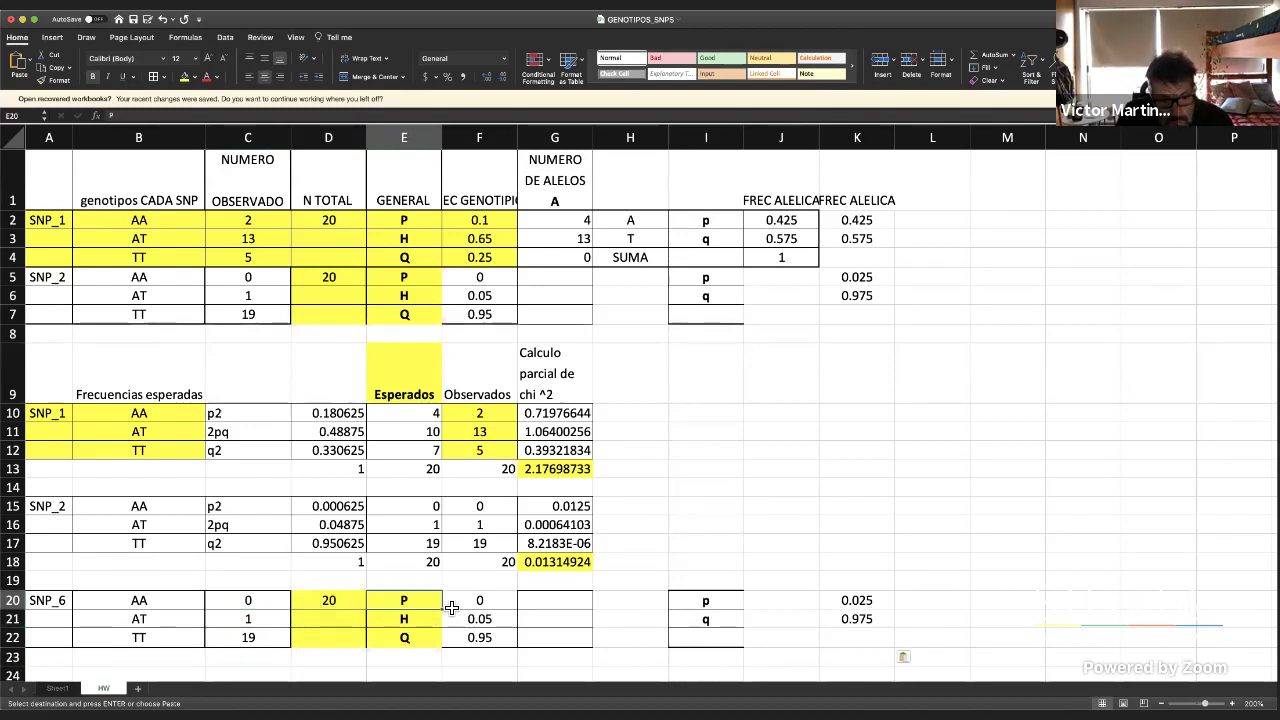
left_click_drag(452, 608, 388, 637)
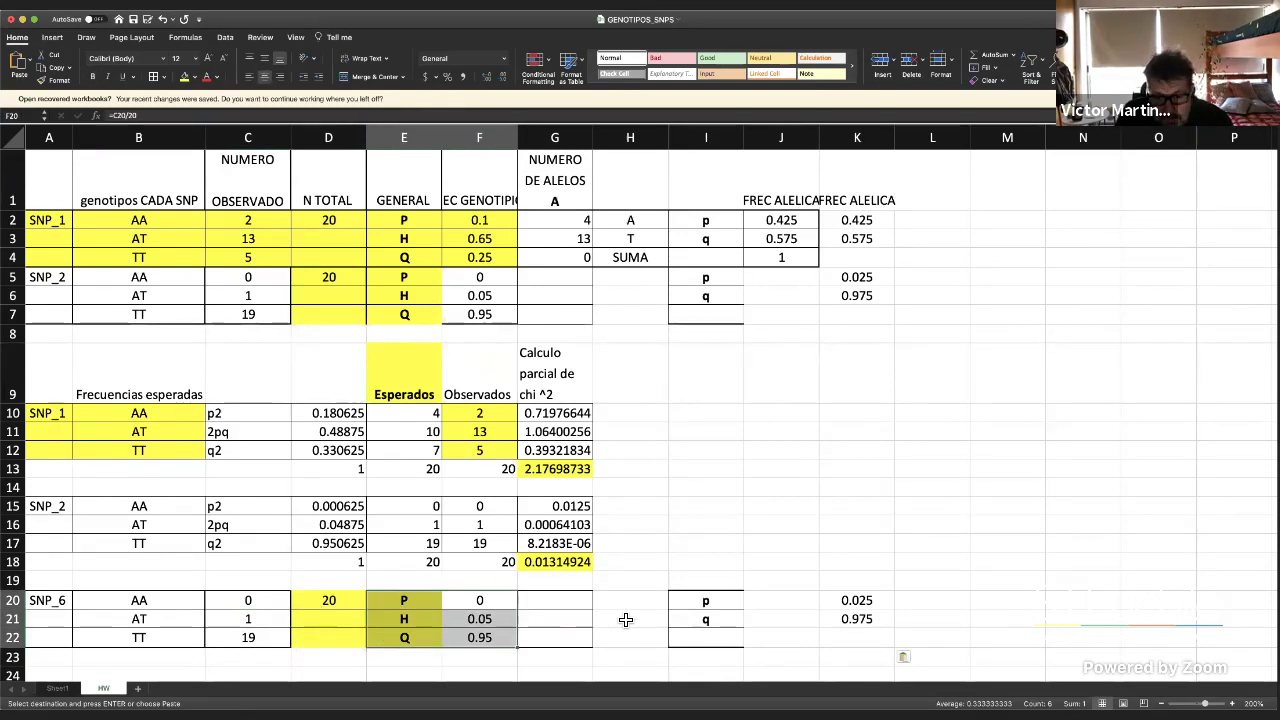
left_click_drag(842, 600, 846, 620)
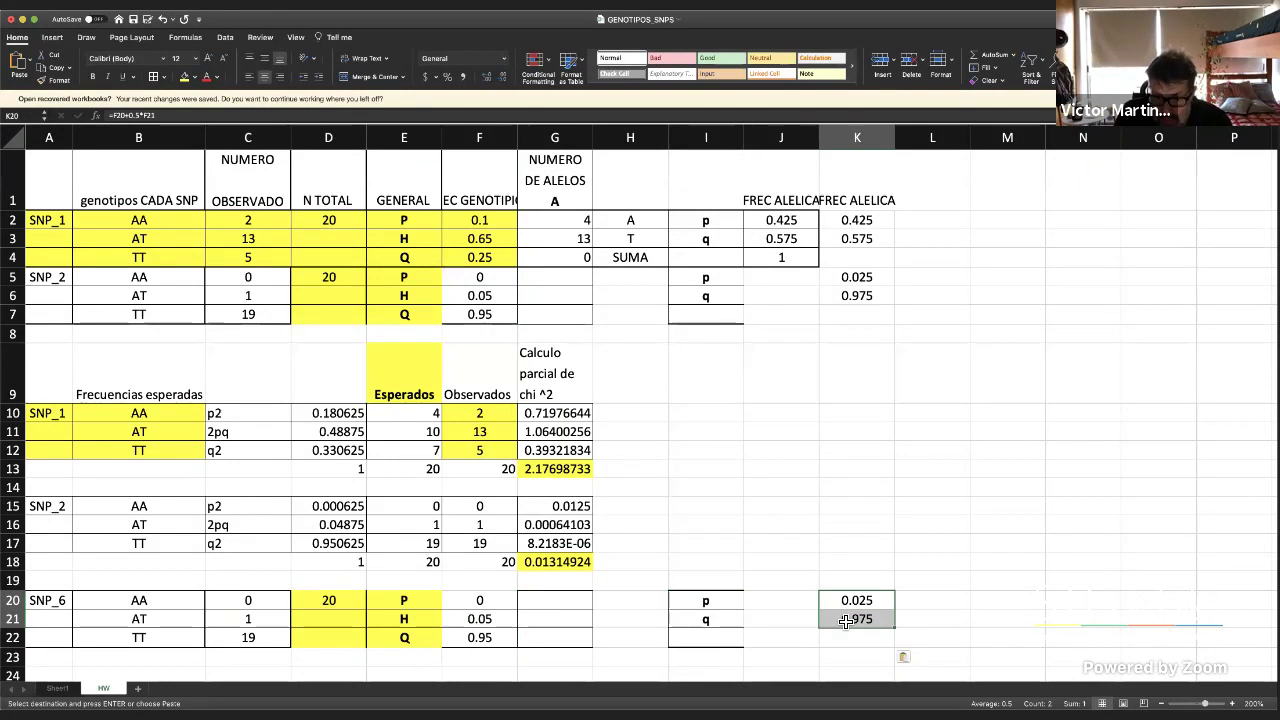
scroll(846, 618, "down", 3)
scroll(842, 618, "down", 3)
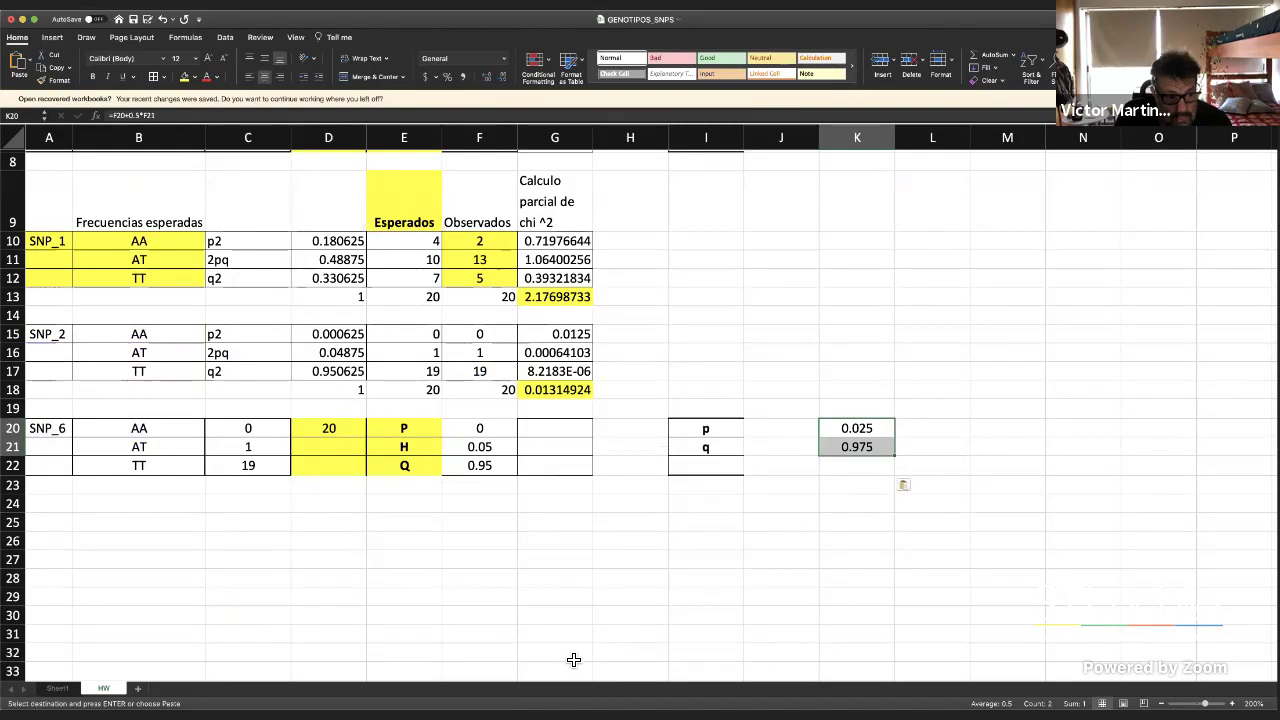
Examine the SNP_7 genotypes, its summary block N22:X24 and the expected-frequency formula in Z4 on Sheet1
left_click(60, 690)
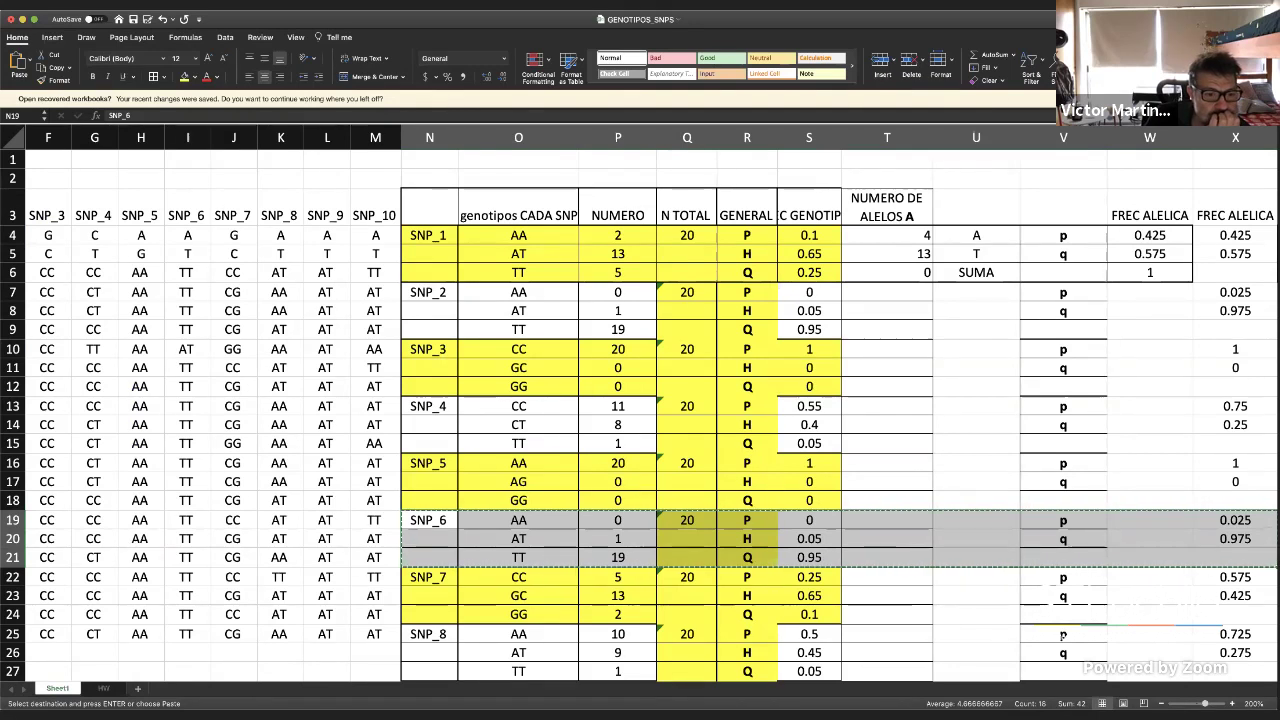
scroll(147, 522, "left", 5)
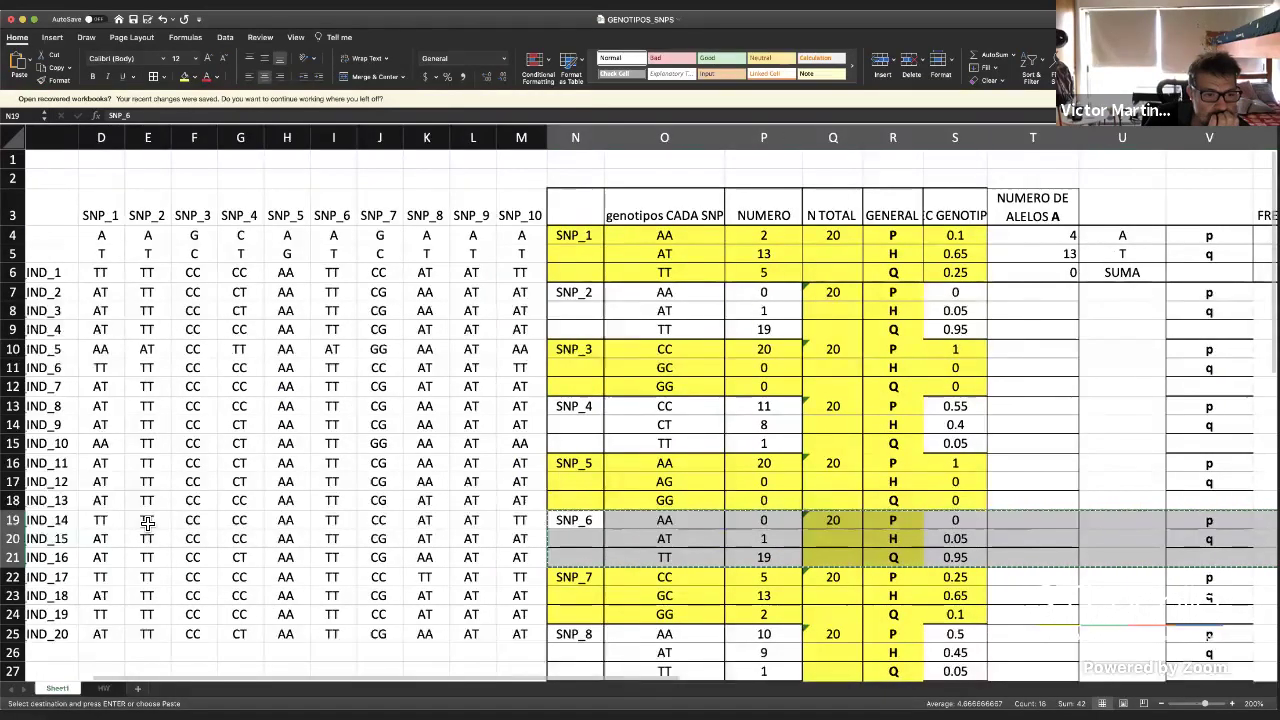
scroll(147, 522, "left", 2)
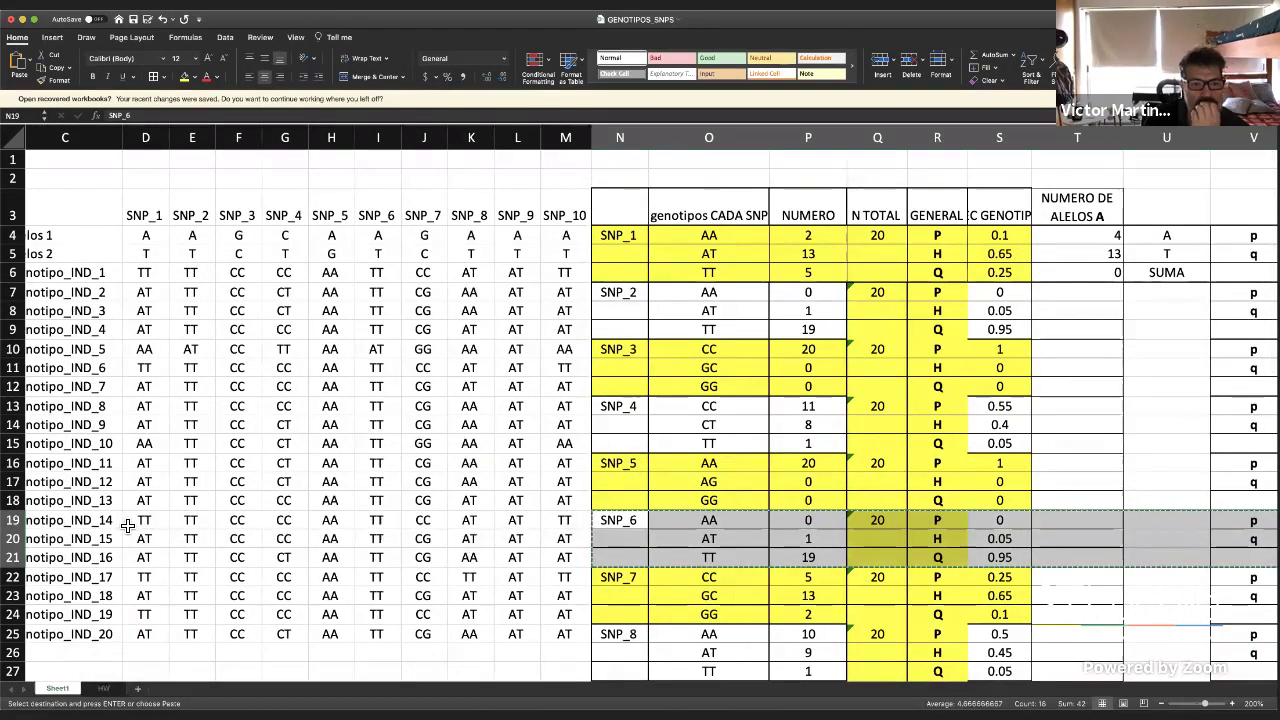
scroll(592, 613, "down", 1)
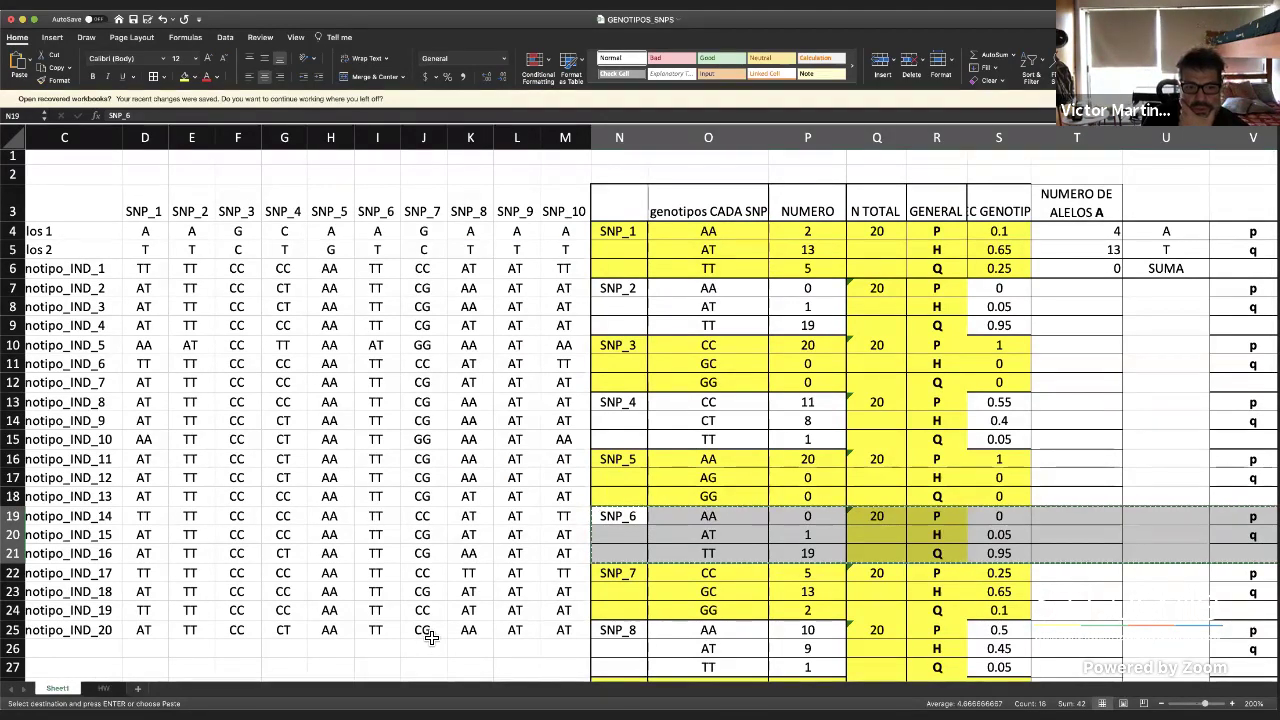
left_click(439, 636)
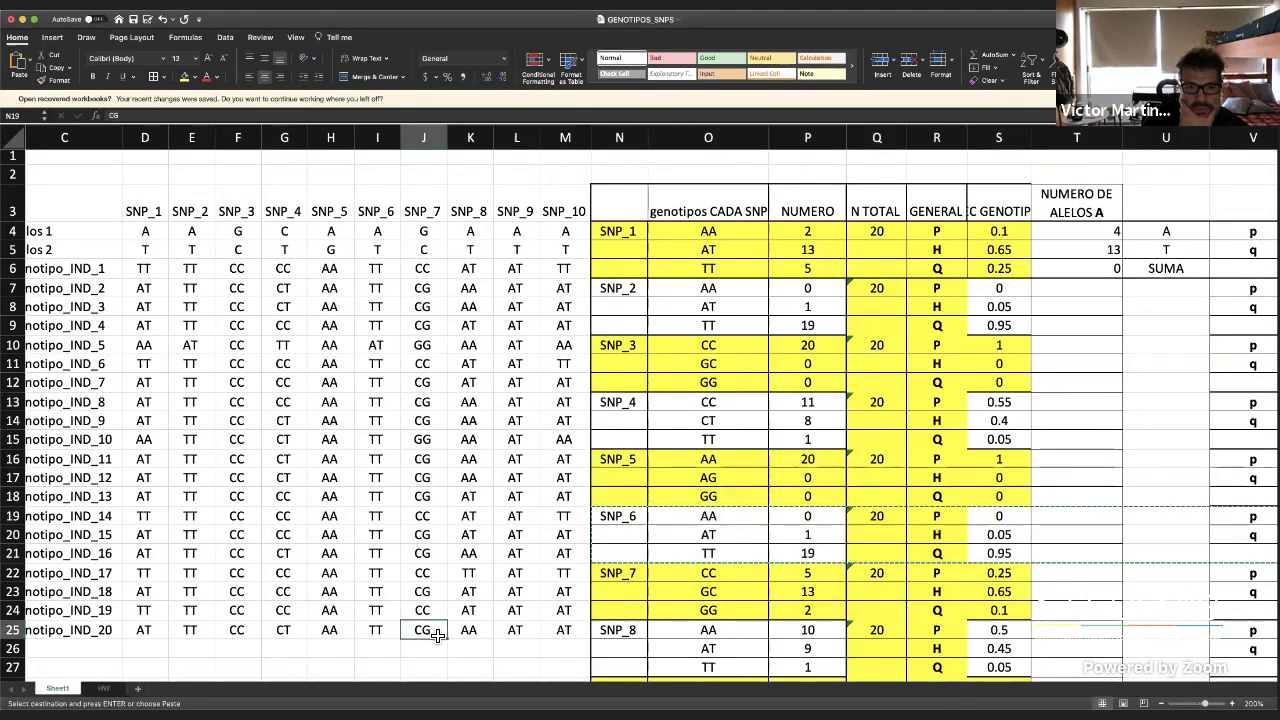
left_click(662, 591)
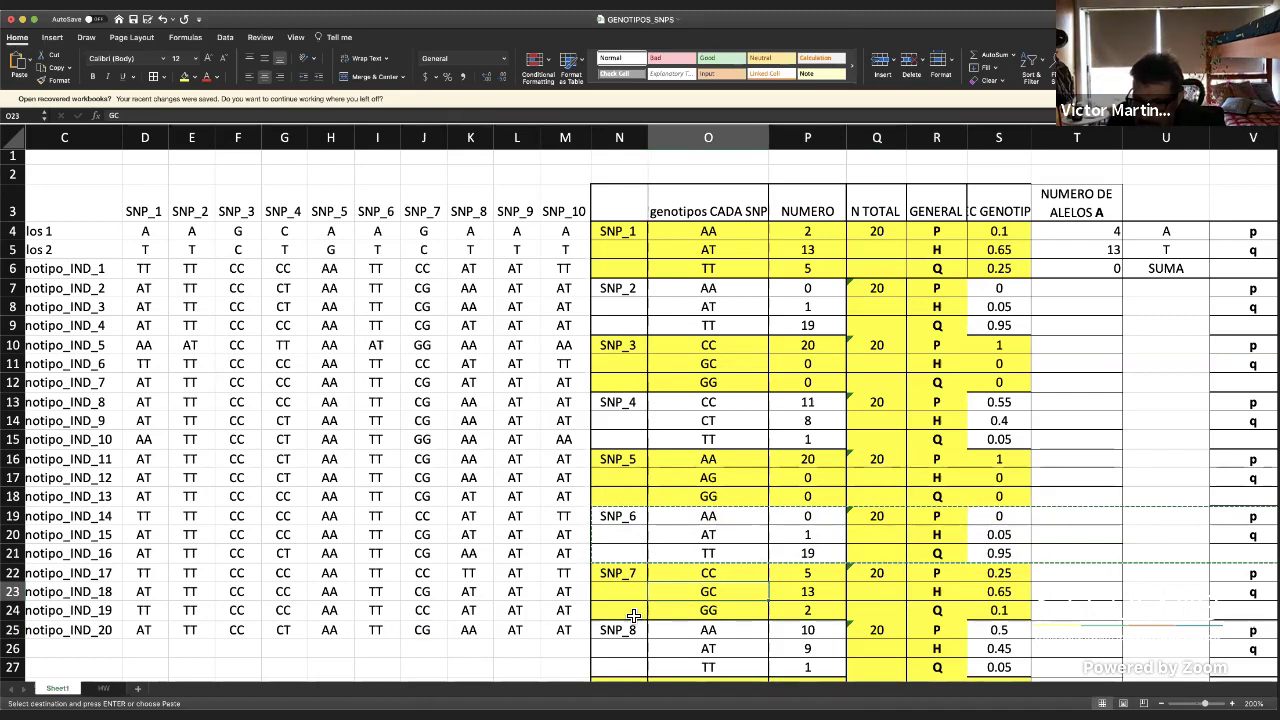
left_click_drag(645, 577, 1077, 615)
scroll(1073, 613, "right", 5)
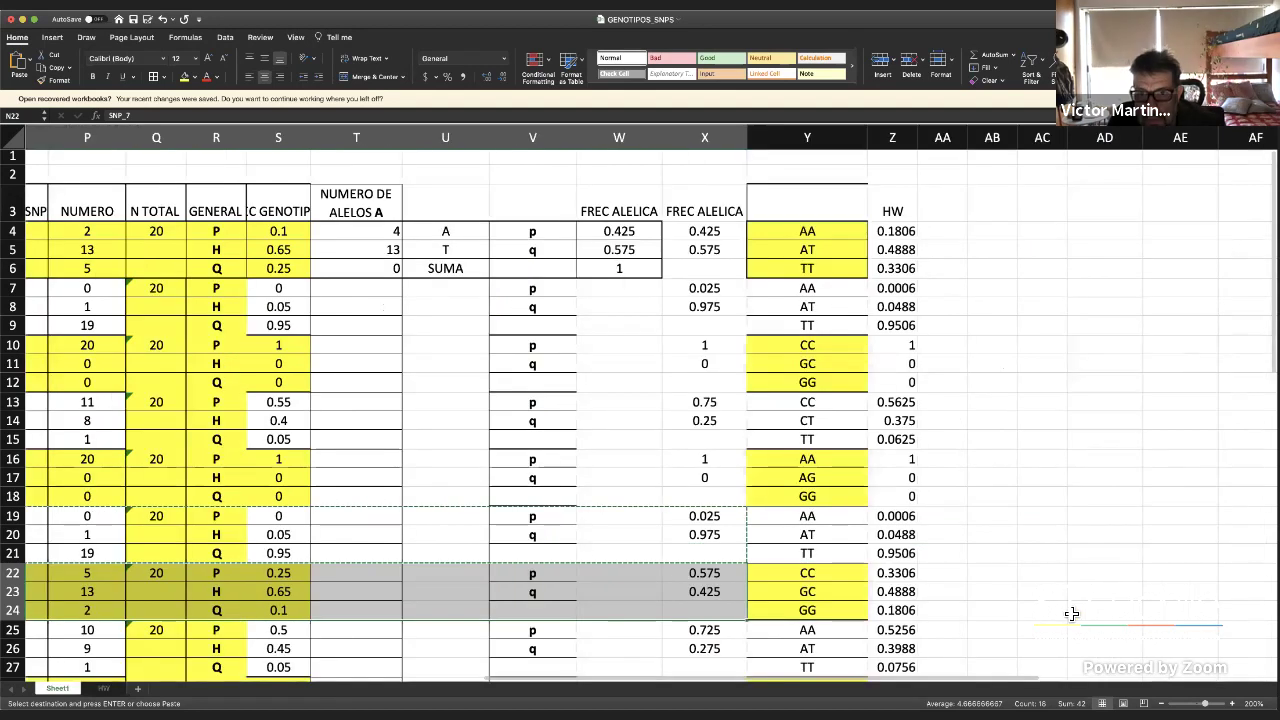
scroll(957, 238, "left", 1)
left_click(957, 238)
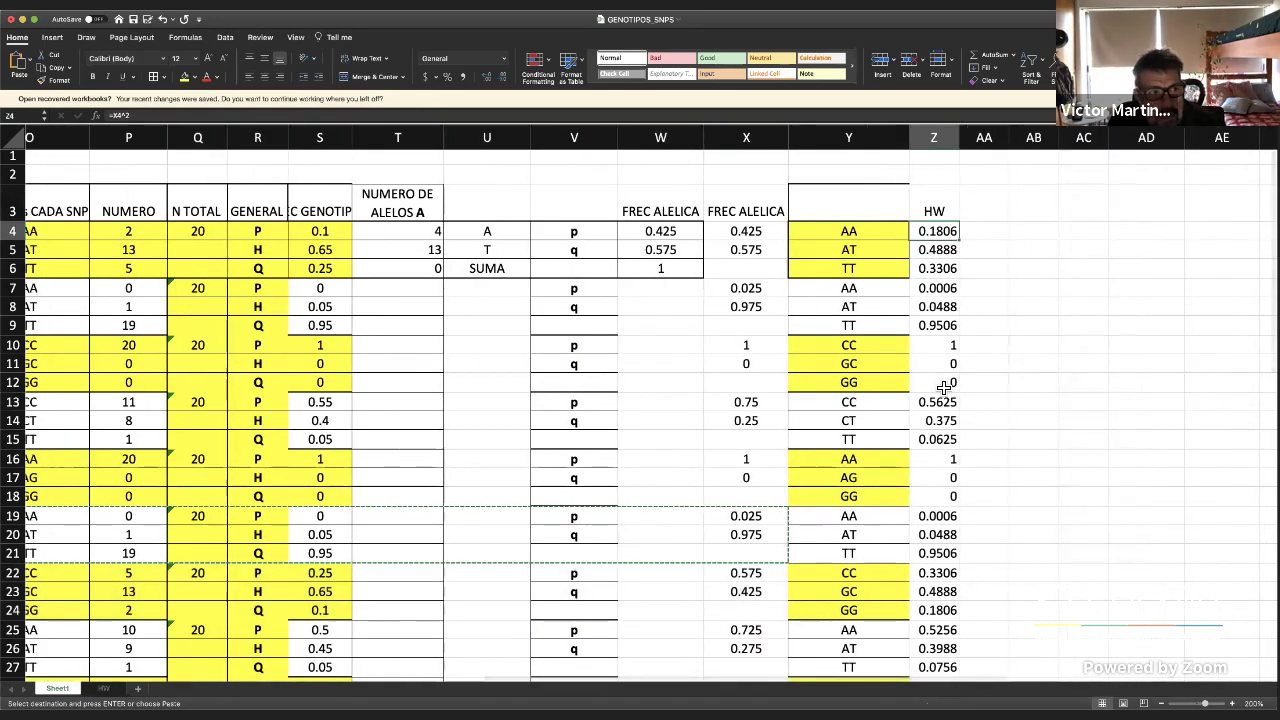
scroll(1000, 420, "left", 1)
scroll(1001, 428, "left", 3)
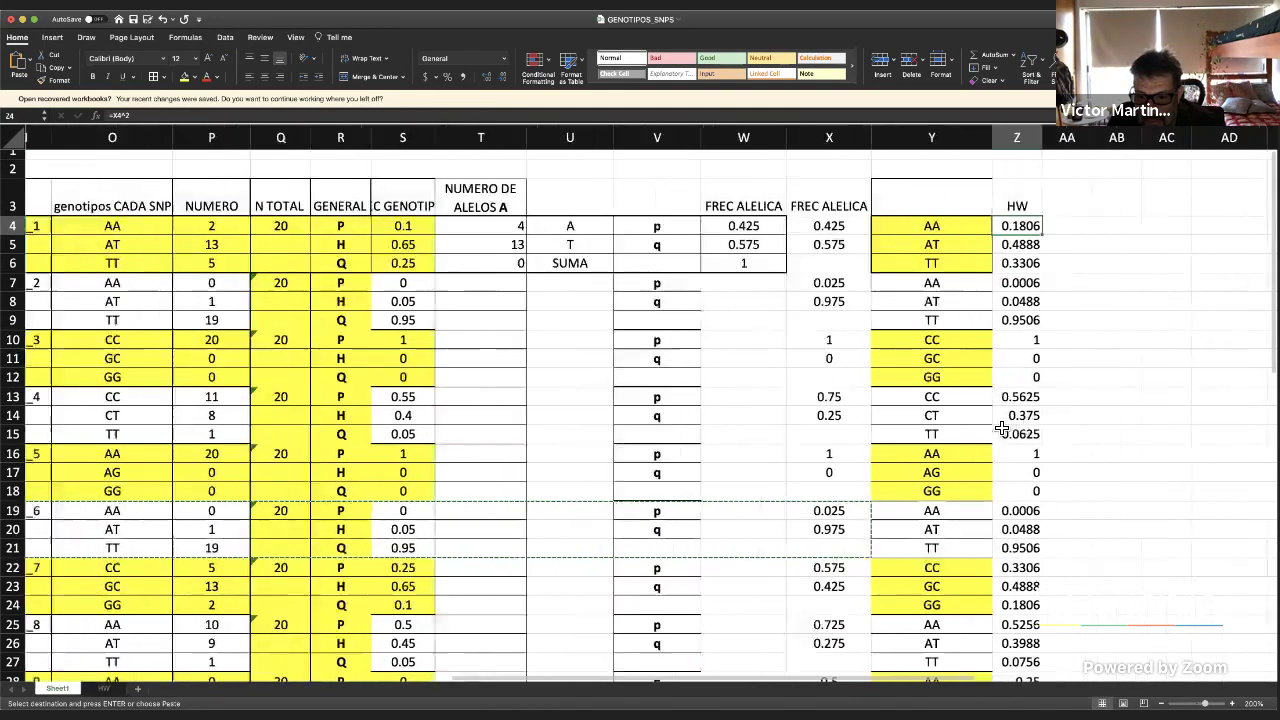
scroll(838, 500, "down", 2)
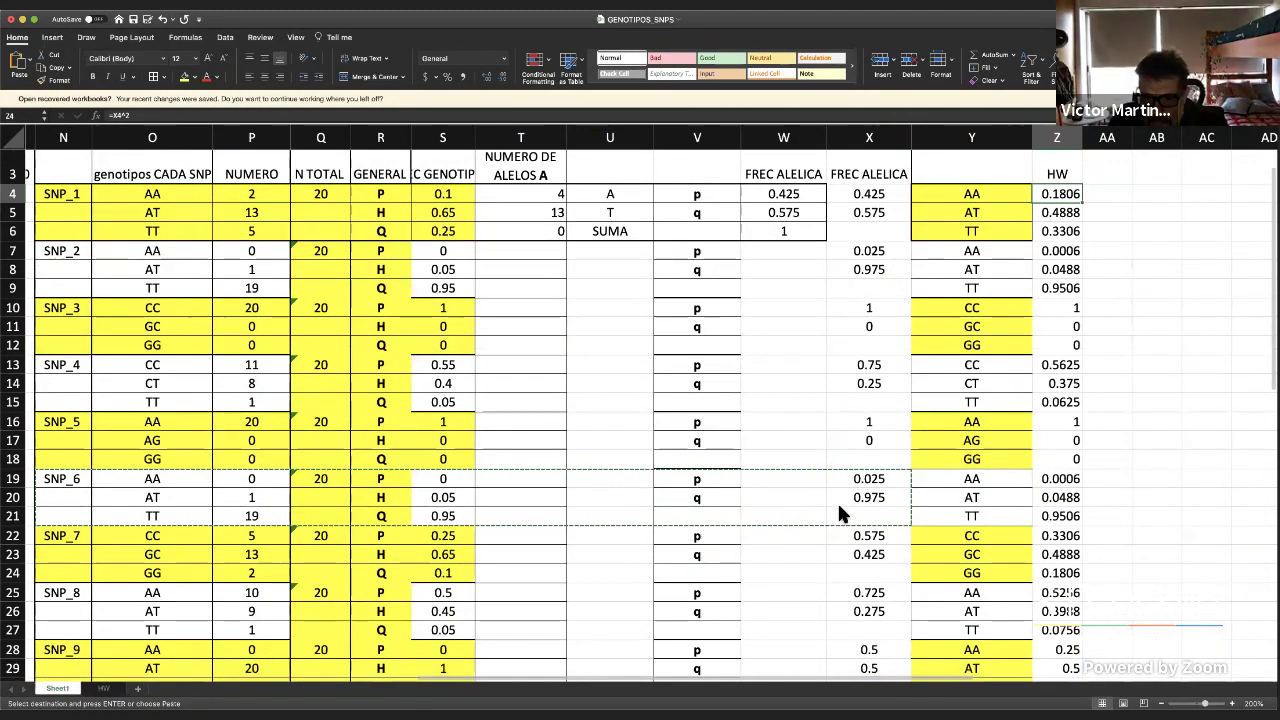
Copy the SNP_6 q cell X20 from Sheet1 and paste it into A25 of the HW sheet
left_click(871, 493)
key("ctrl+c")
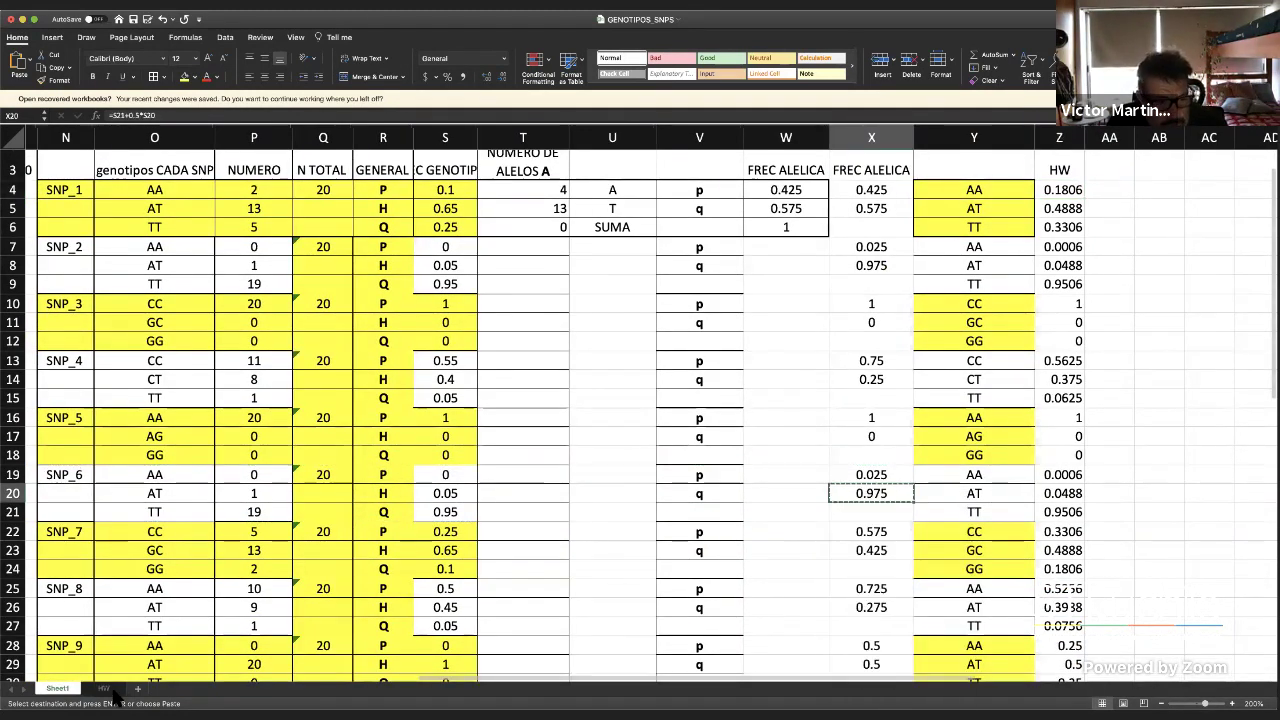
left_click(106, 689)
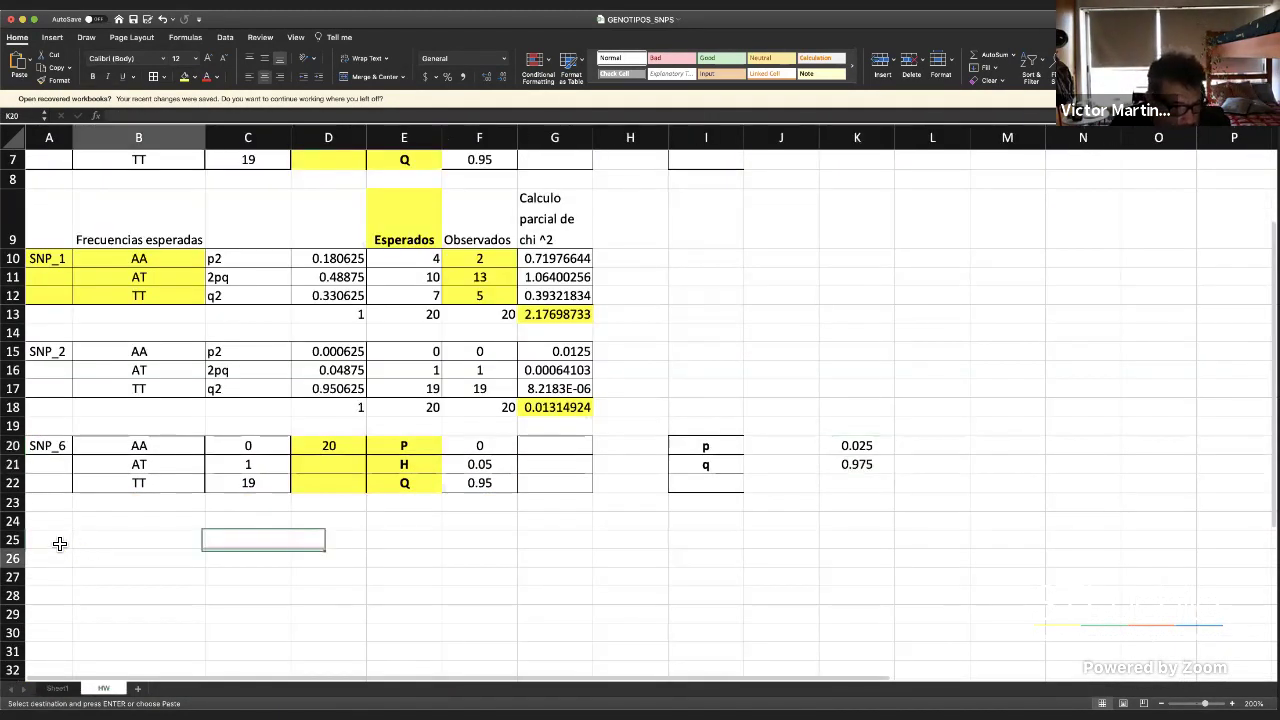
left_click(59, 543)
right_click(57, 540)
left_click(57, 537)
left_click(575, 575)
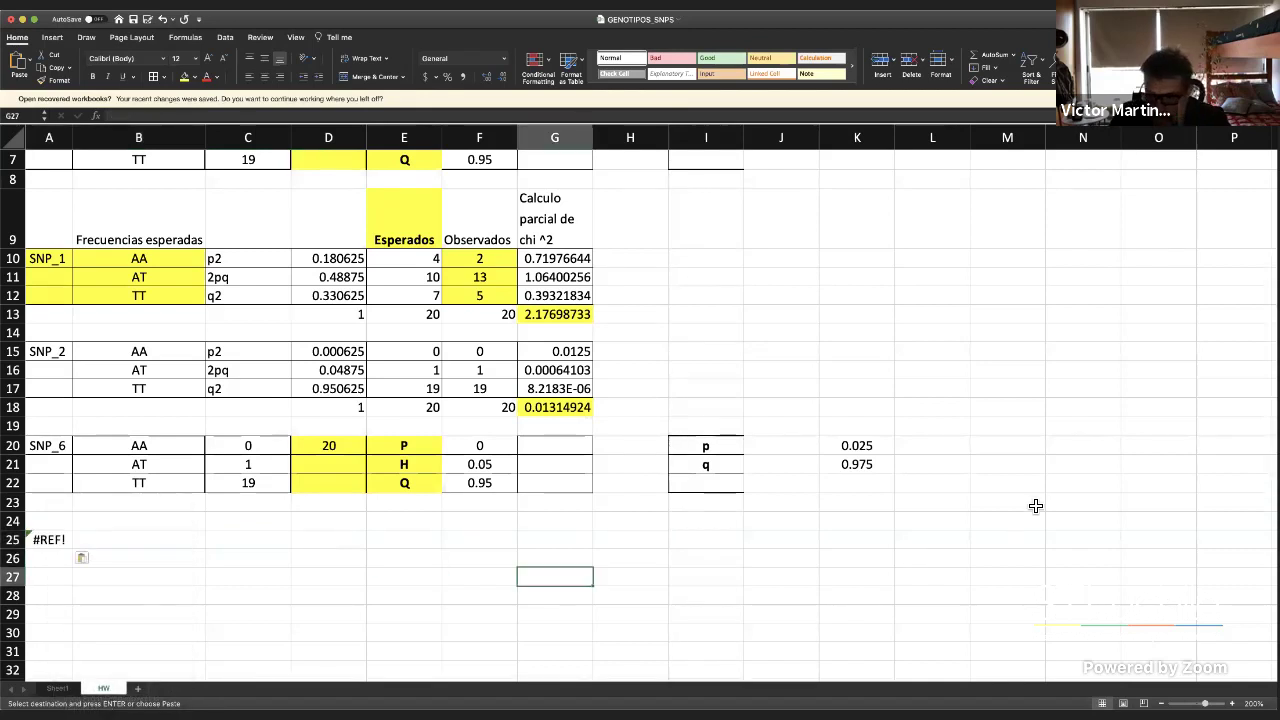
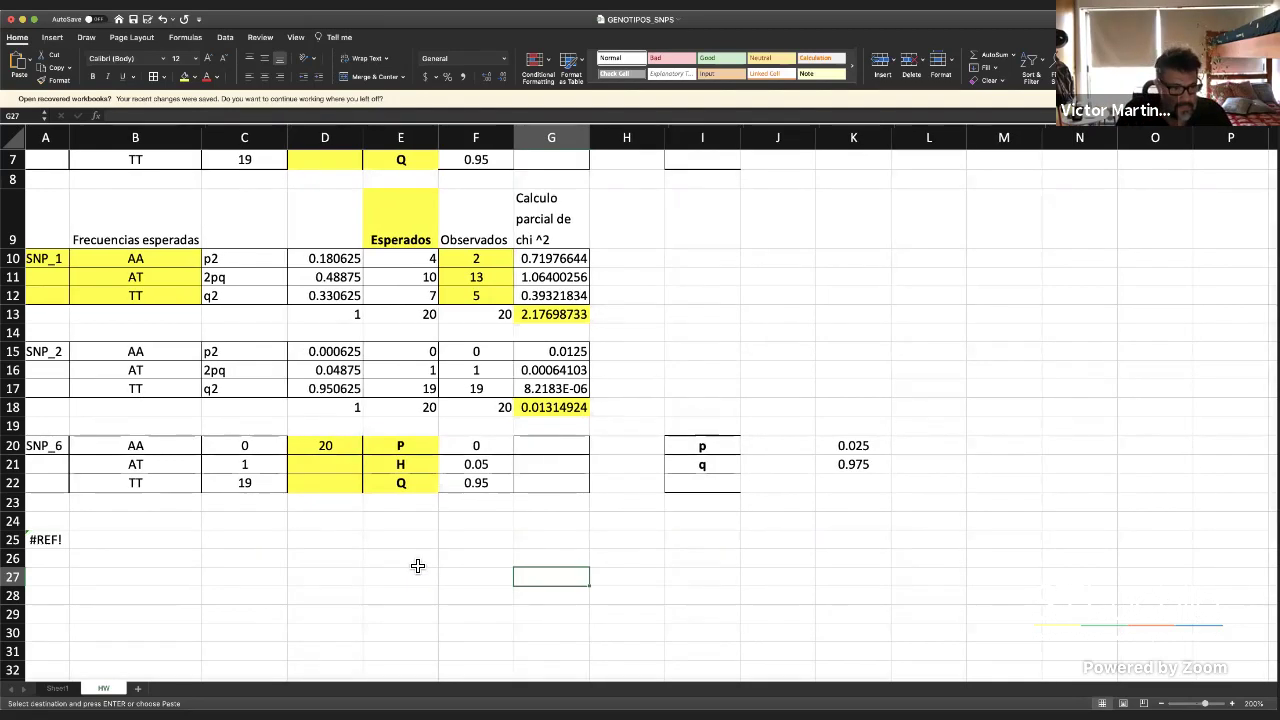
scroll(100, 545, "up", 1)
right_click(58, 543)
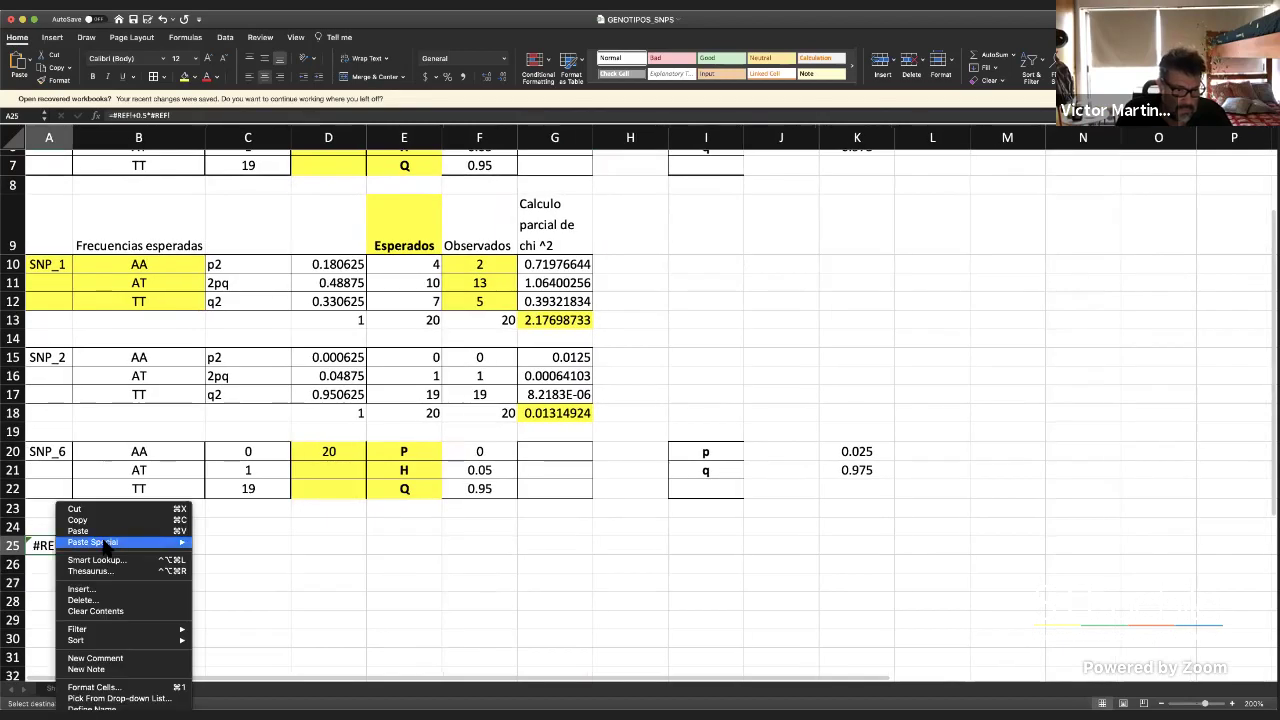
mouse_move(105, 545)
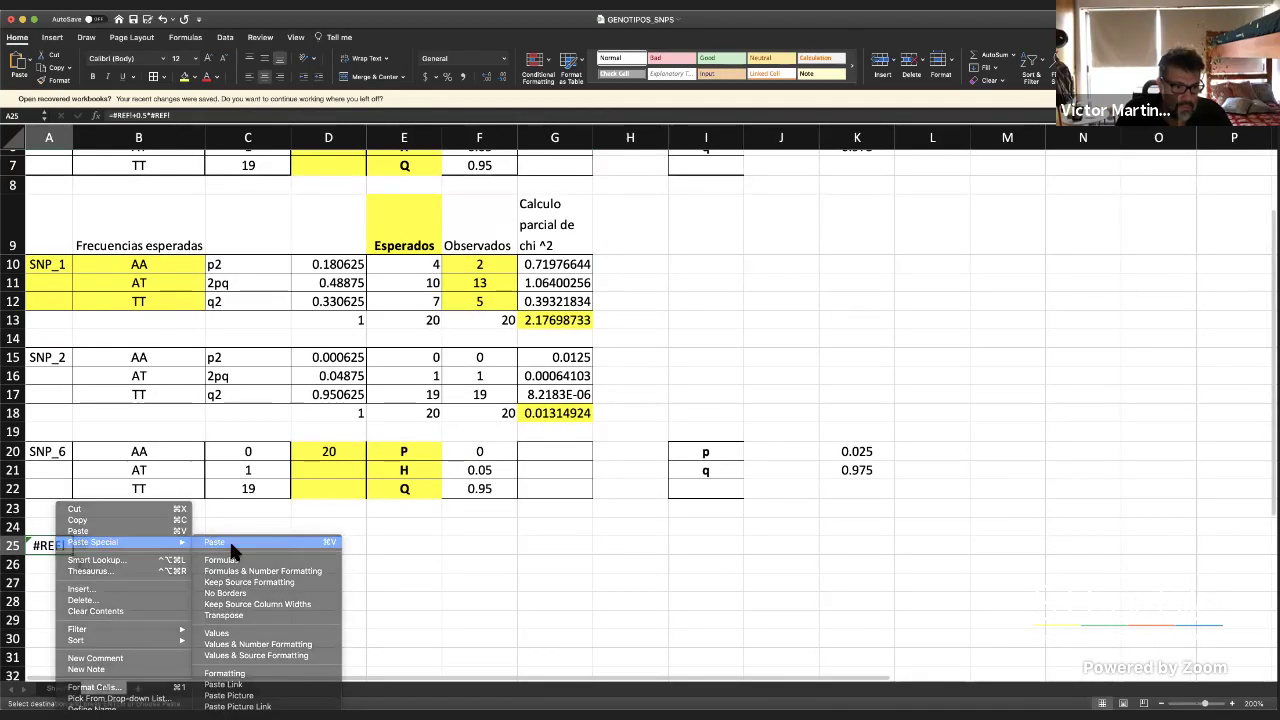
left_click(233, 548)
Examine the SNP_7 block N22:X24, the GC expected-frequency formula in Z23 and the blocks down to SNP_10 on Sheet1
left_click(57, 688)
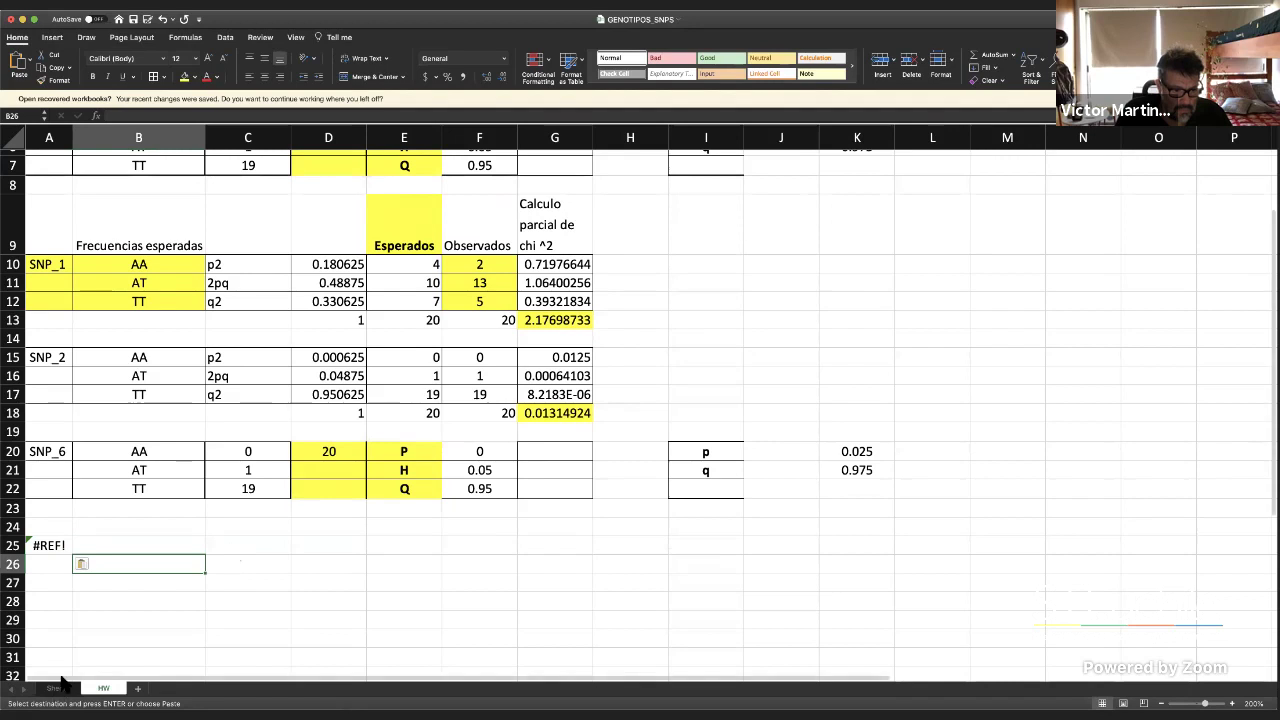
left_click_drag(104, 538, 935, 580)
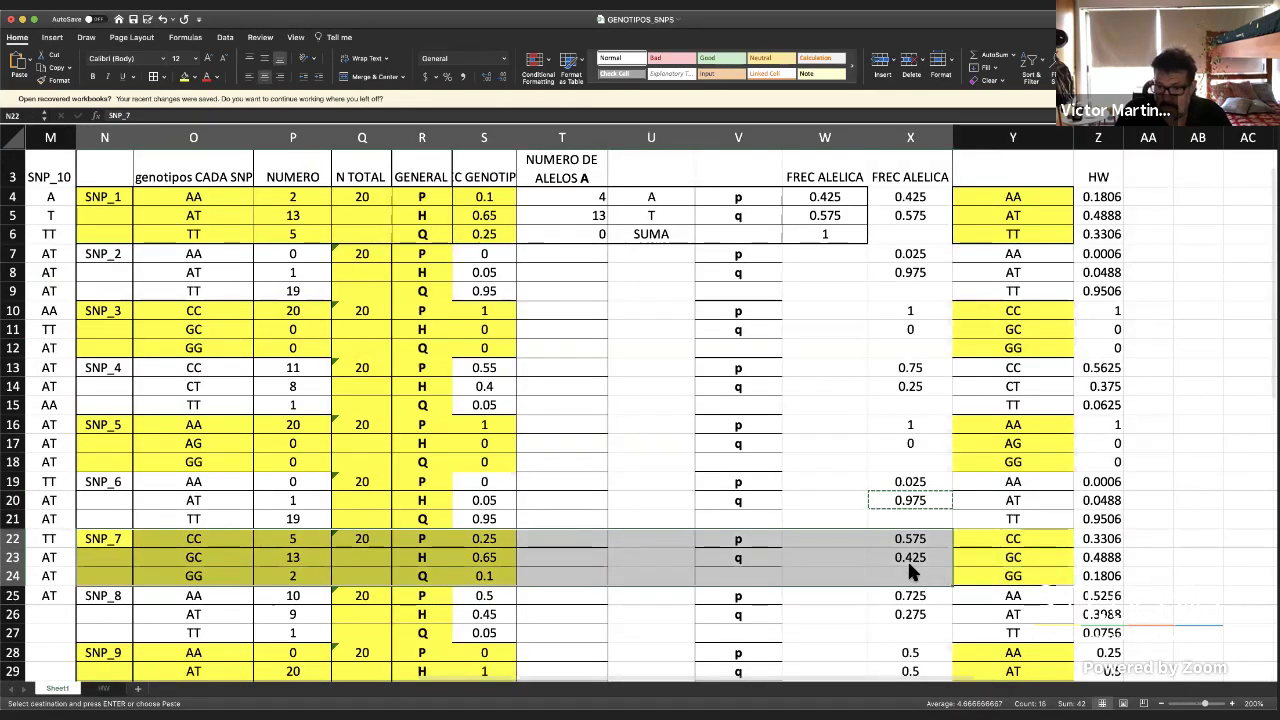
right_click(913, 575)
key("Escape")
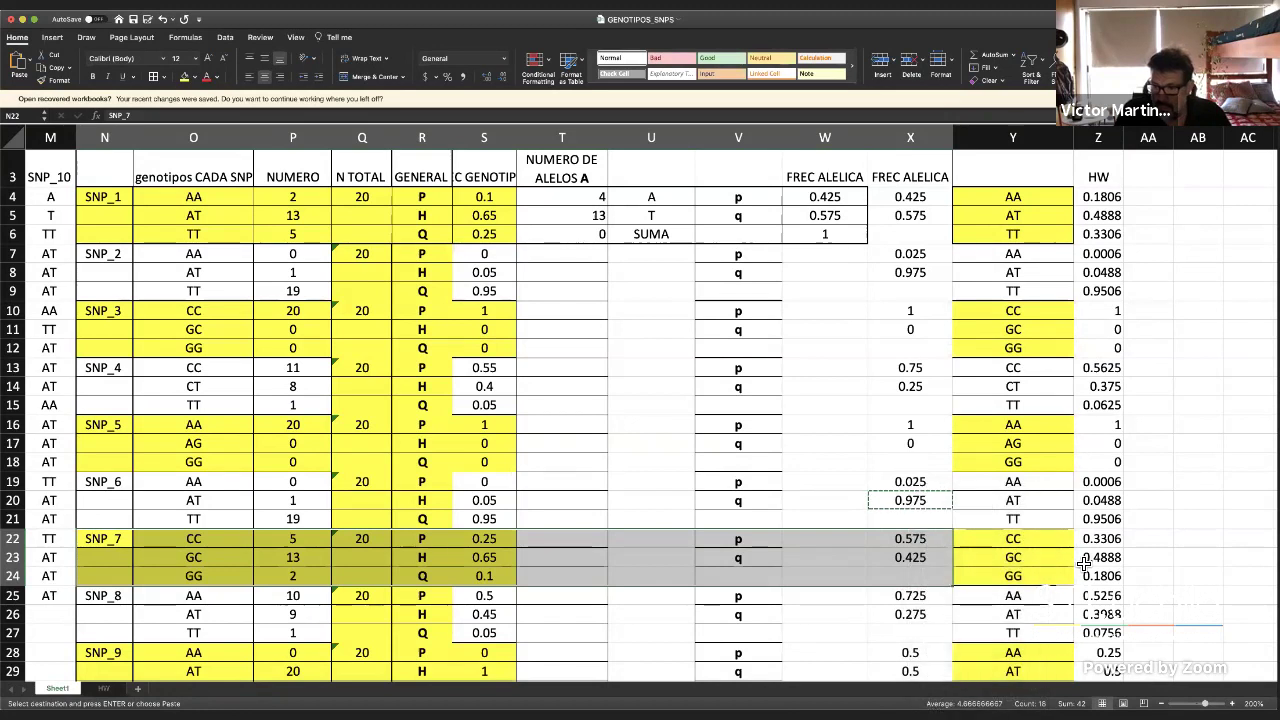
left_click(1084, 563)
scroll(1016, 635, "down", 5)
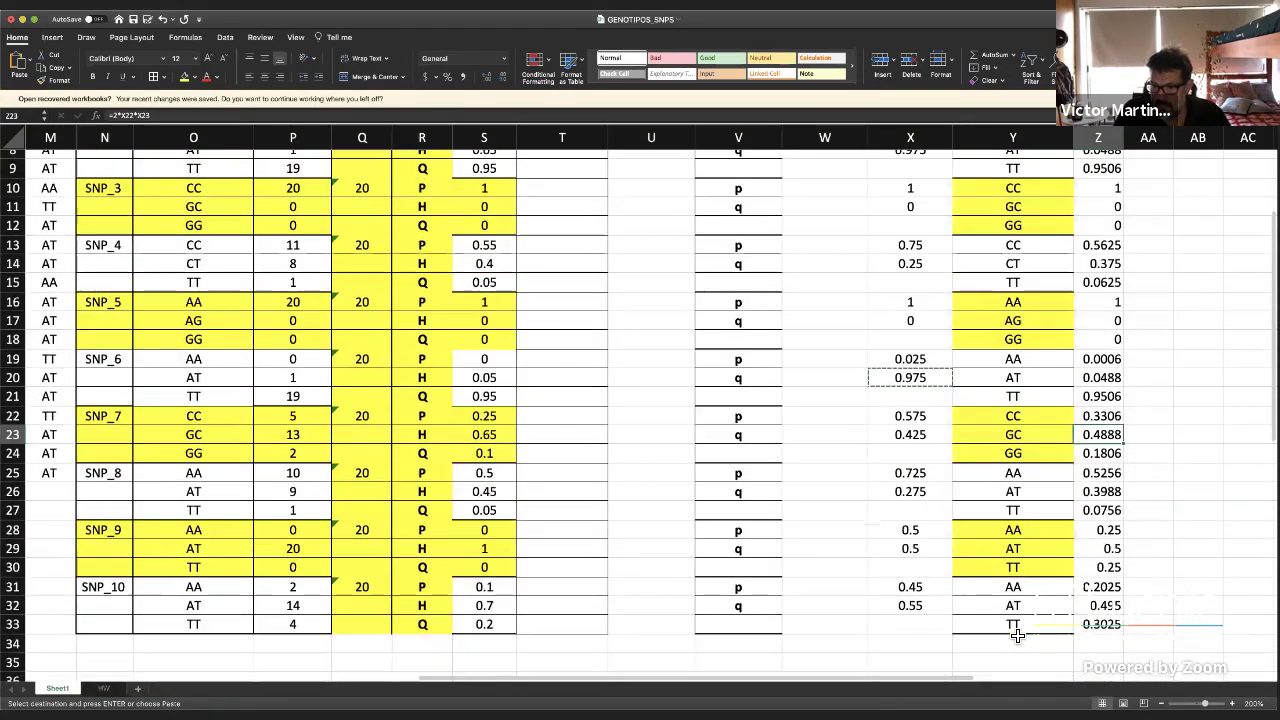
scroll(1016, 635, "up", 7)
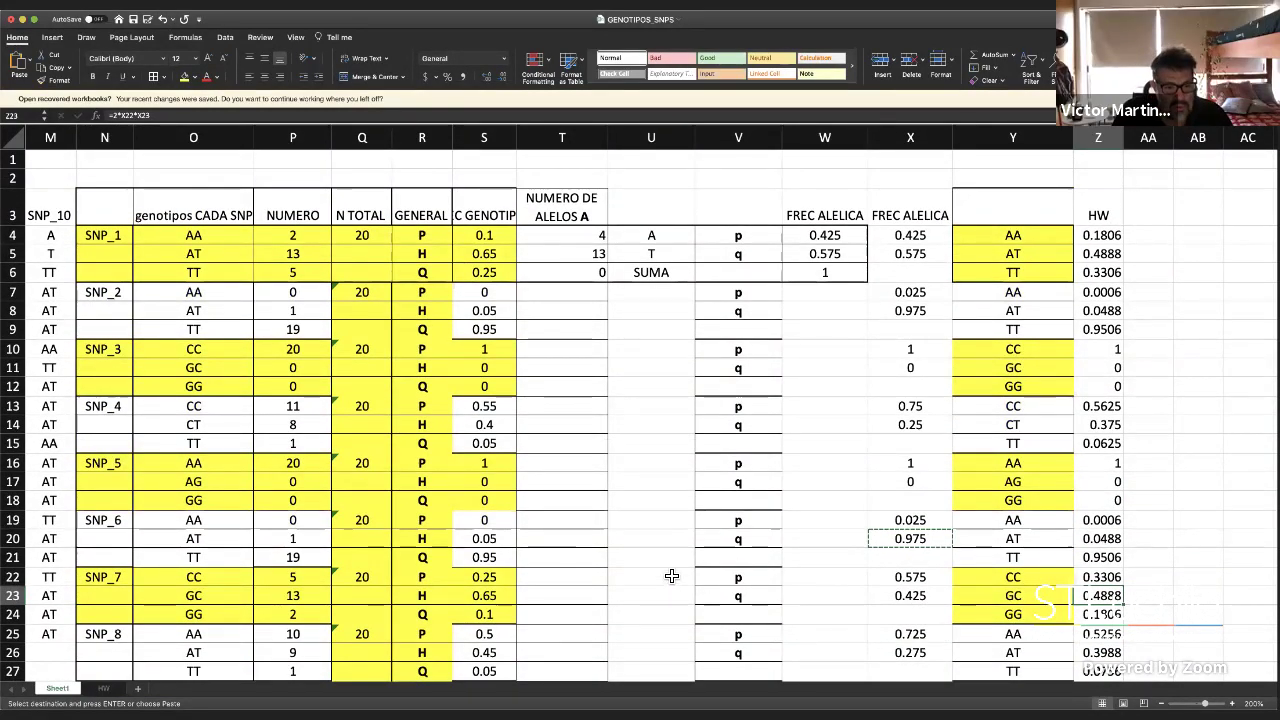
Insert a blank column N between the SNP_10 genotypes and the genotype summary table on Sheet1
scroll(665, 575, "left", 3)
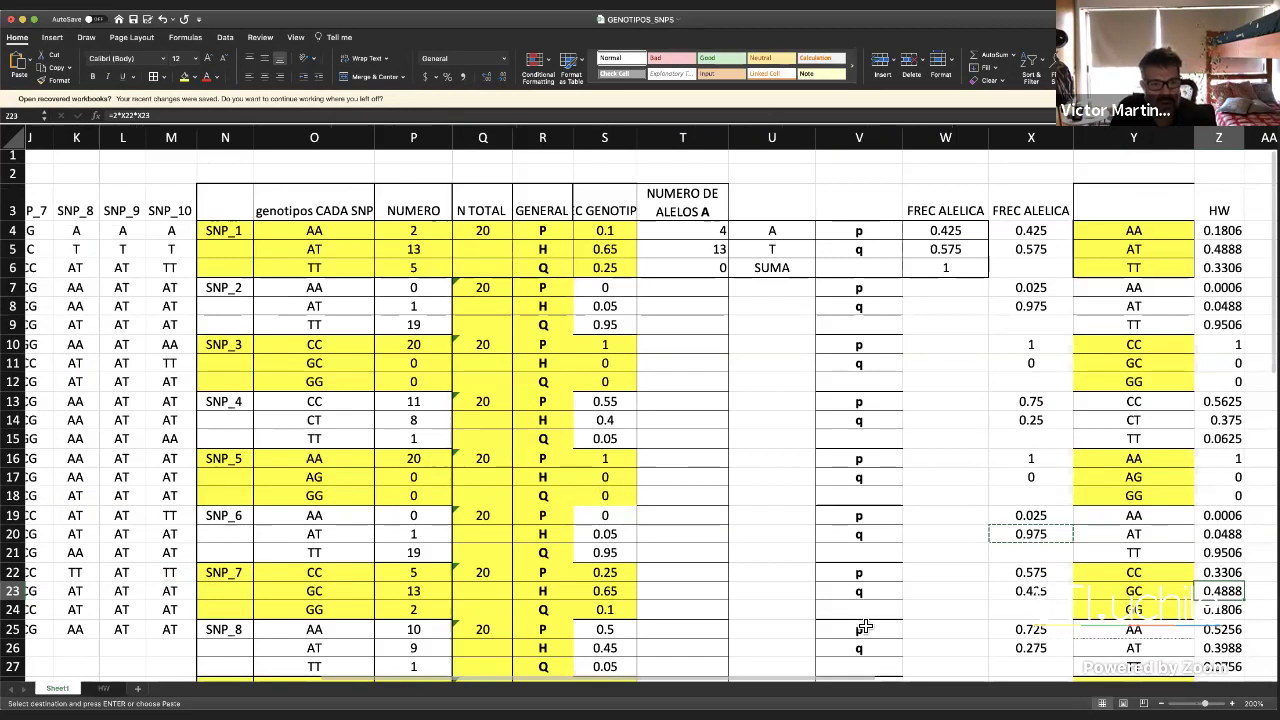
scroll(860, 628, "left", 7)
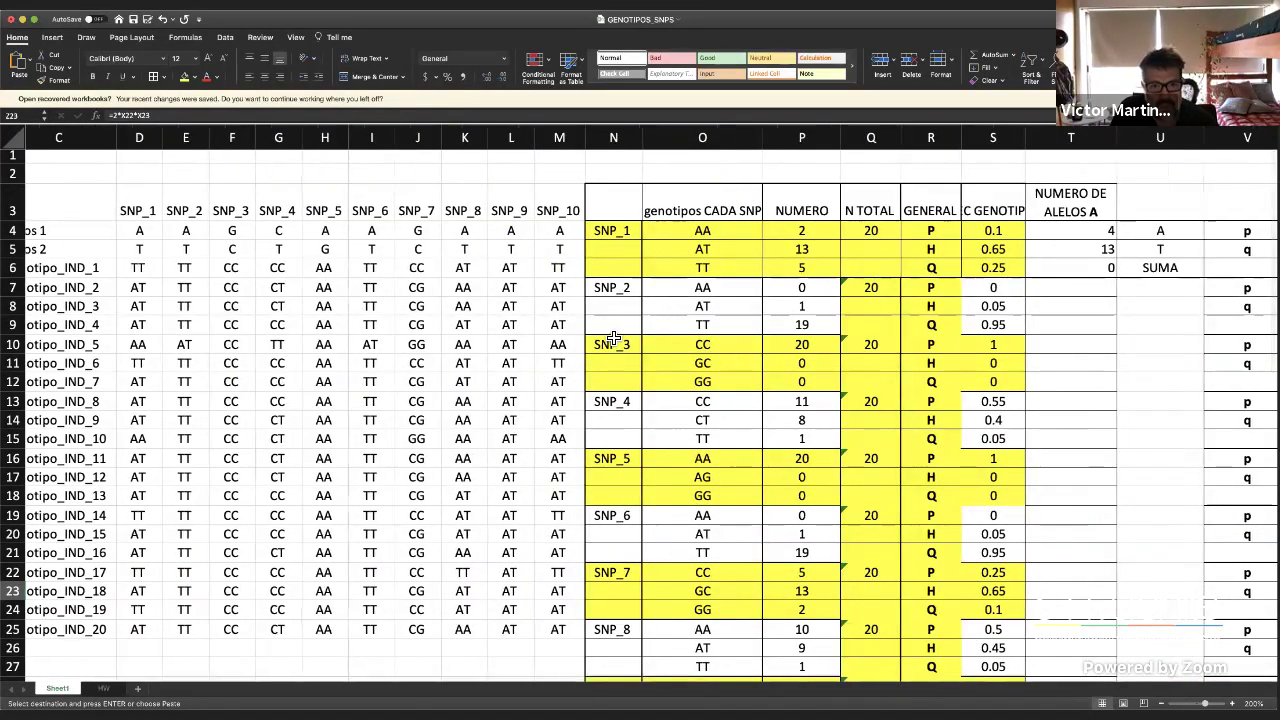
left_click(613, 137)
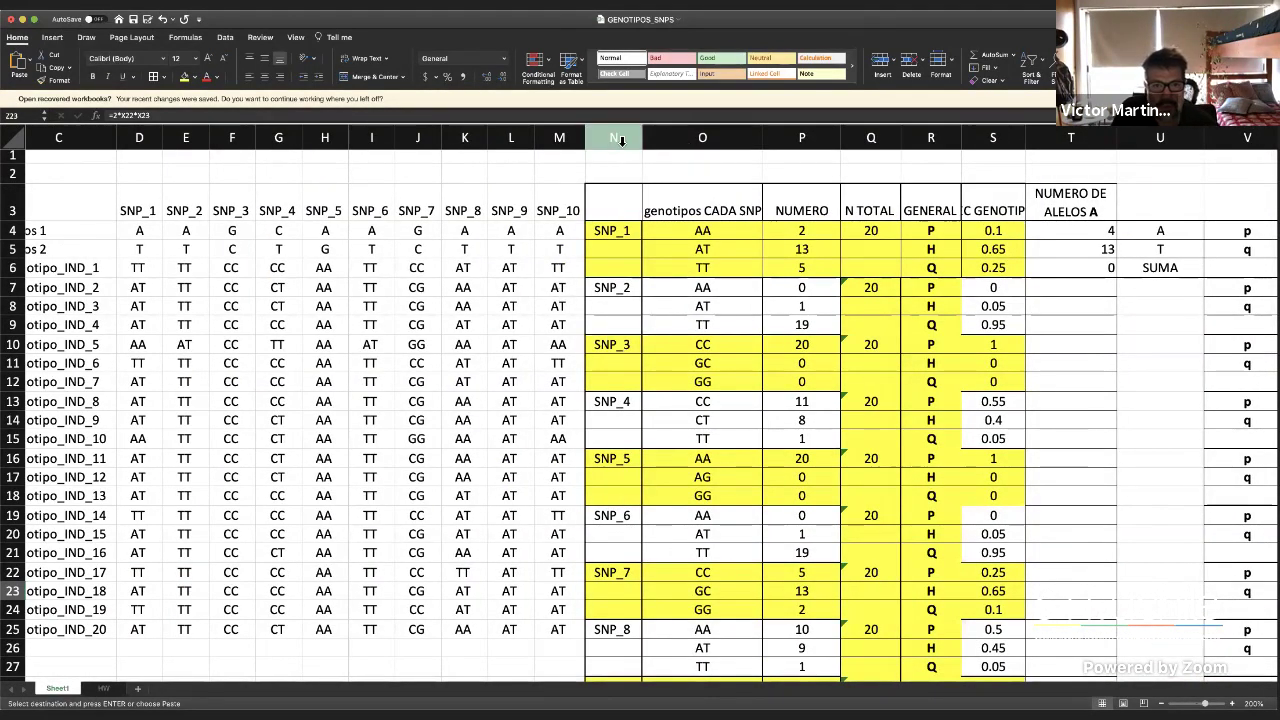
right_click(627, 139)
left_click(640, 194)
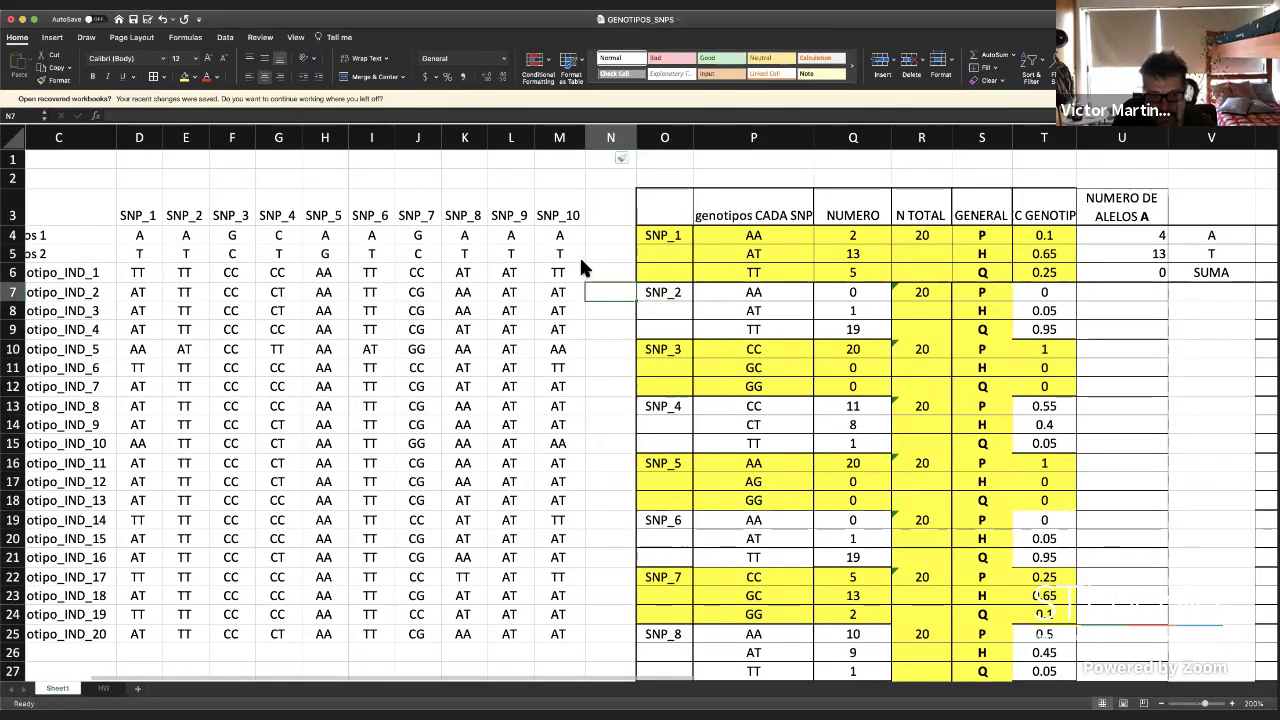
Enter SNP_11 as the header in N3 and copy the SNP_10 alleles M4:M5 into N4:N5
right_click(558, 246)
mouse_move(560, 235)
left_mouse_down()
mouse_move(560, 253)
mouse_move(525, 224)
mouse_move(628, 240)
mouse_move(628, 286)
mouse_move(614, 240)
mouse_move(566, 242)
mouse_move(573, 254)
left_mouse_up()
left_click(585, 263)
left_click(623, 221)
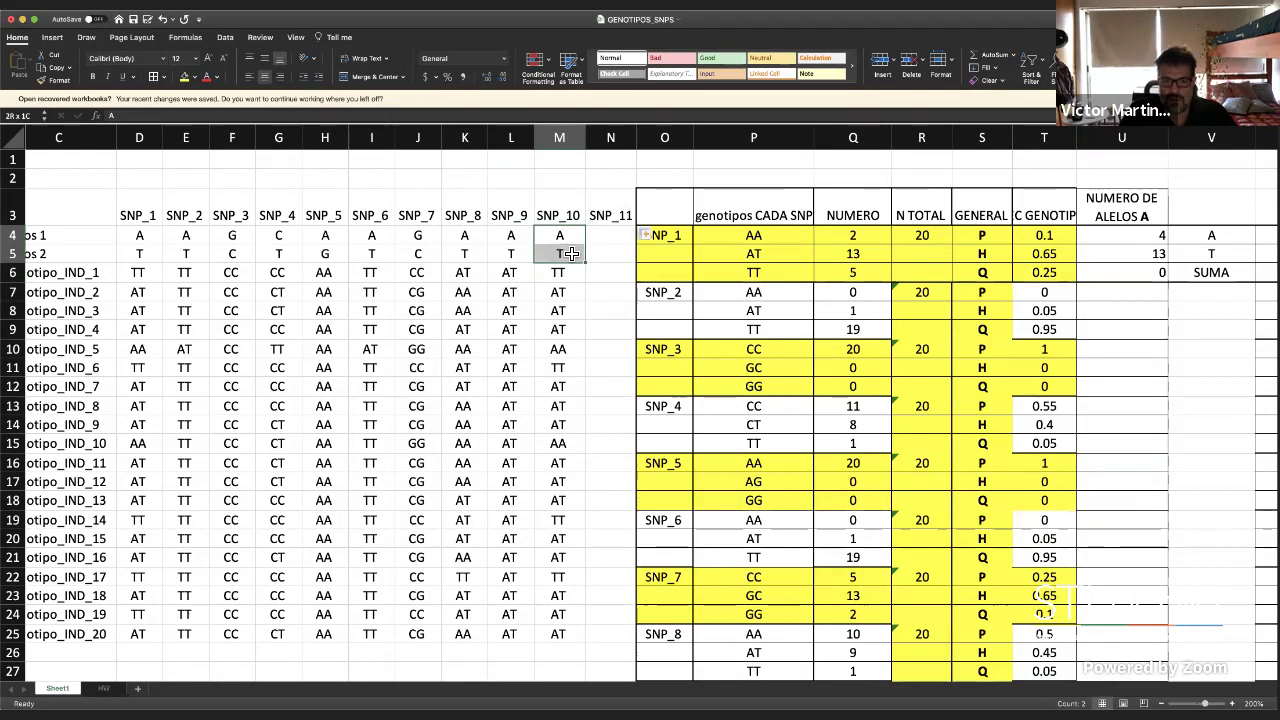
key("ctrl+c")
left_click(601, 241)
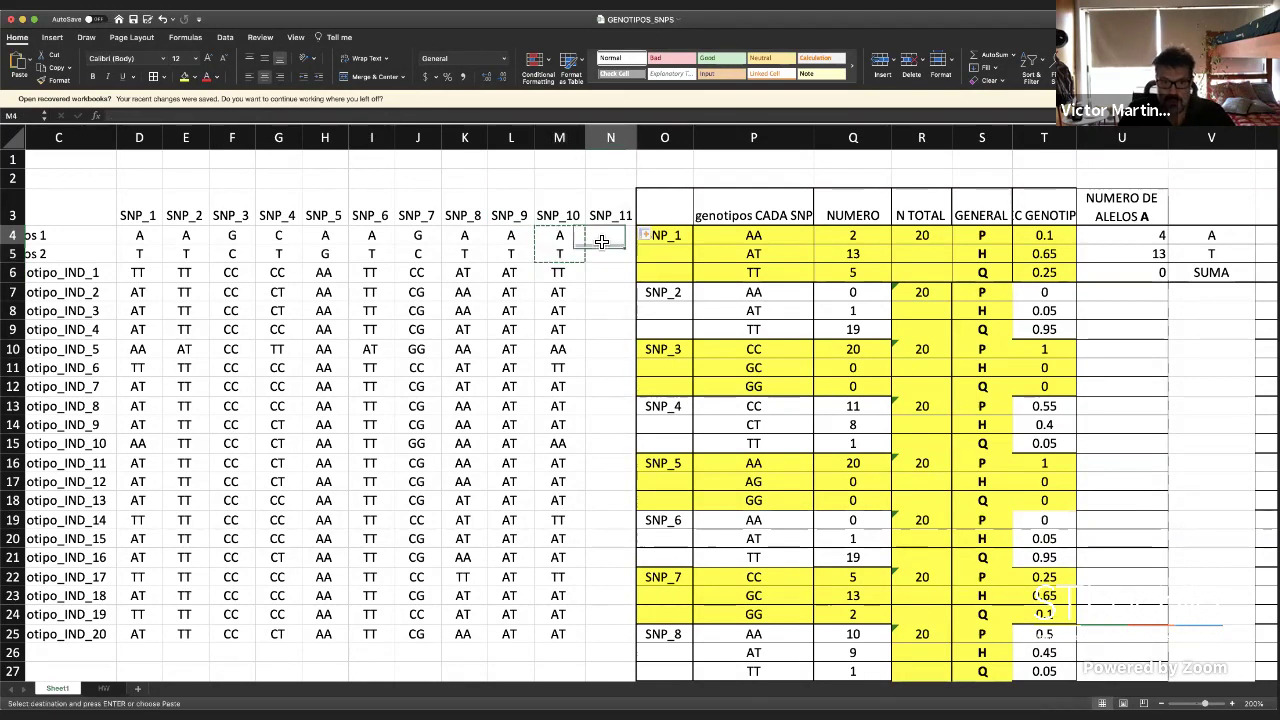
key("ctrl+v")
left_click(621, 278)
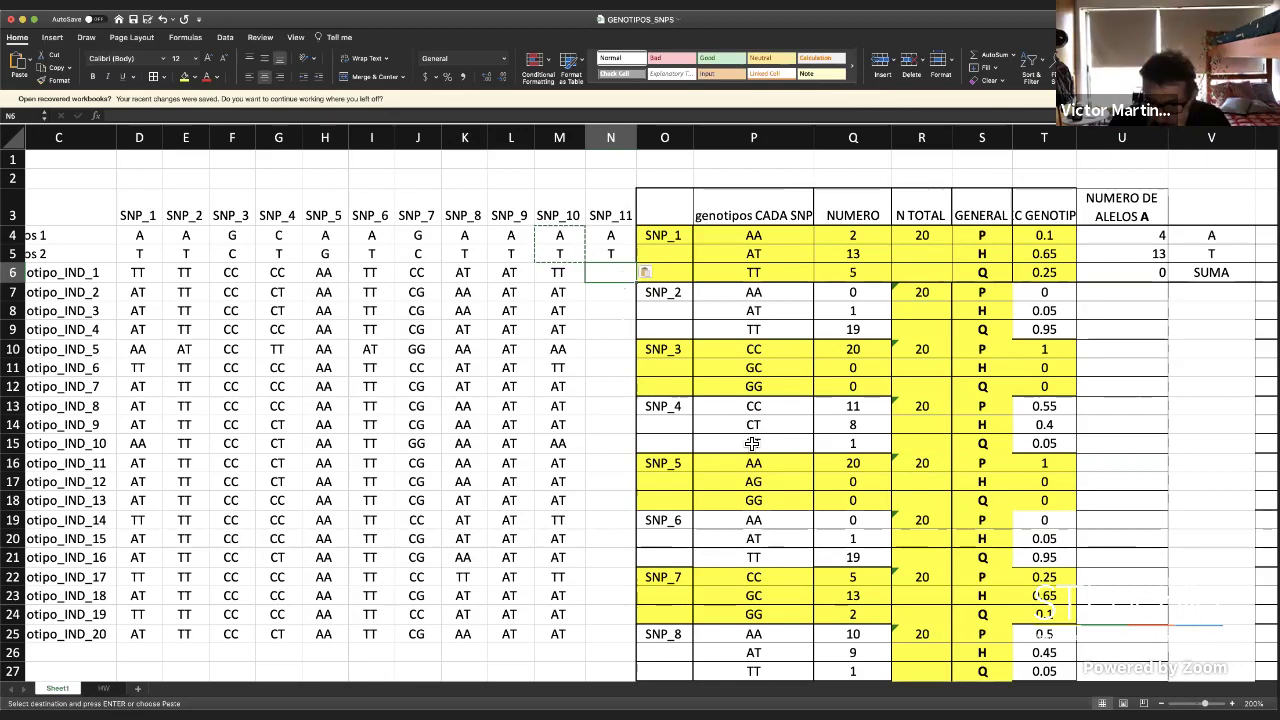
Review the summary blocks through SNP_10, the allele frequencies, and the SNP_1 HW formulas in AA4 and AA6
scroll(752, 440, "down", 4)
scroll(752, 440, "down", 3)
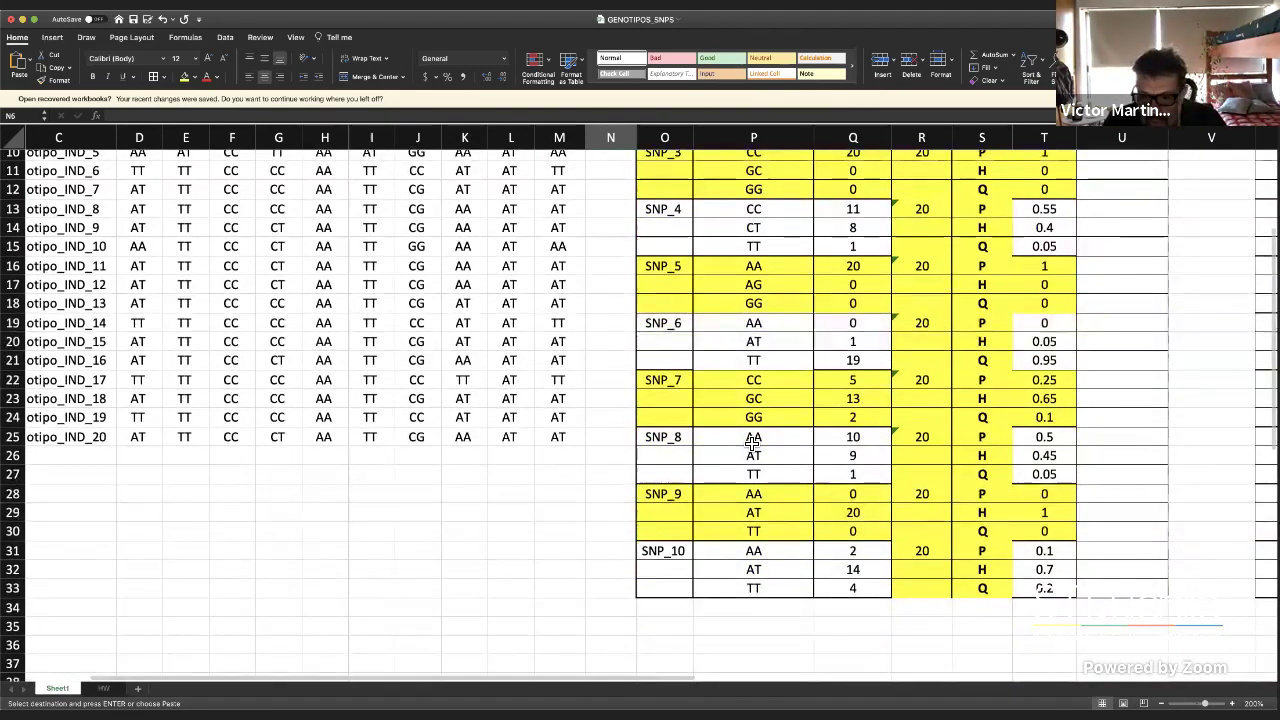
scroll(752, 443, "right", 3)
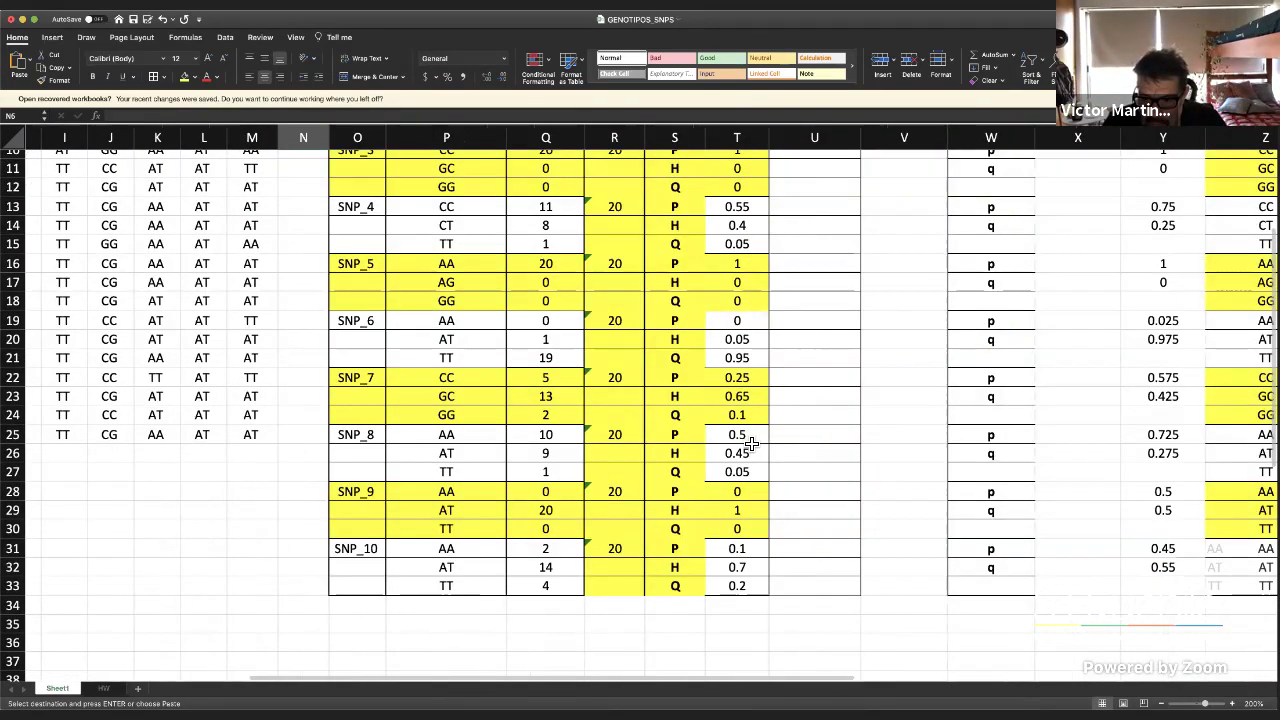
scroll(752, 443, "right", 4)
scroll(752, 443, "left", 7)
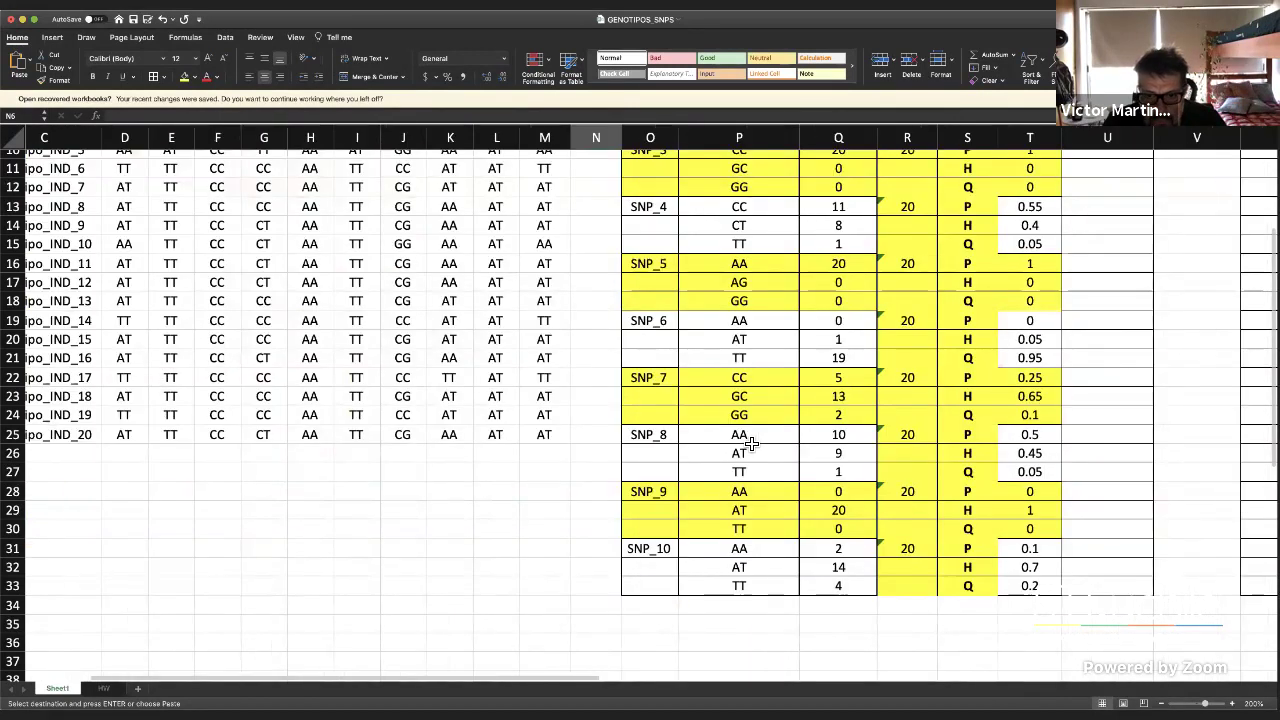
scroll(797, 308, "up", 5)
scroll(791, 290, "left", 2)
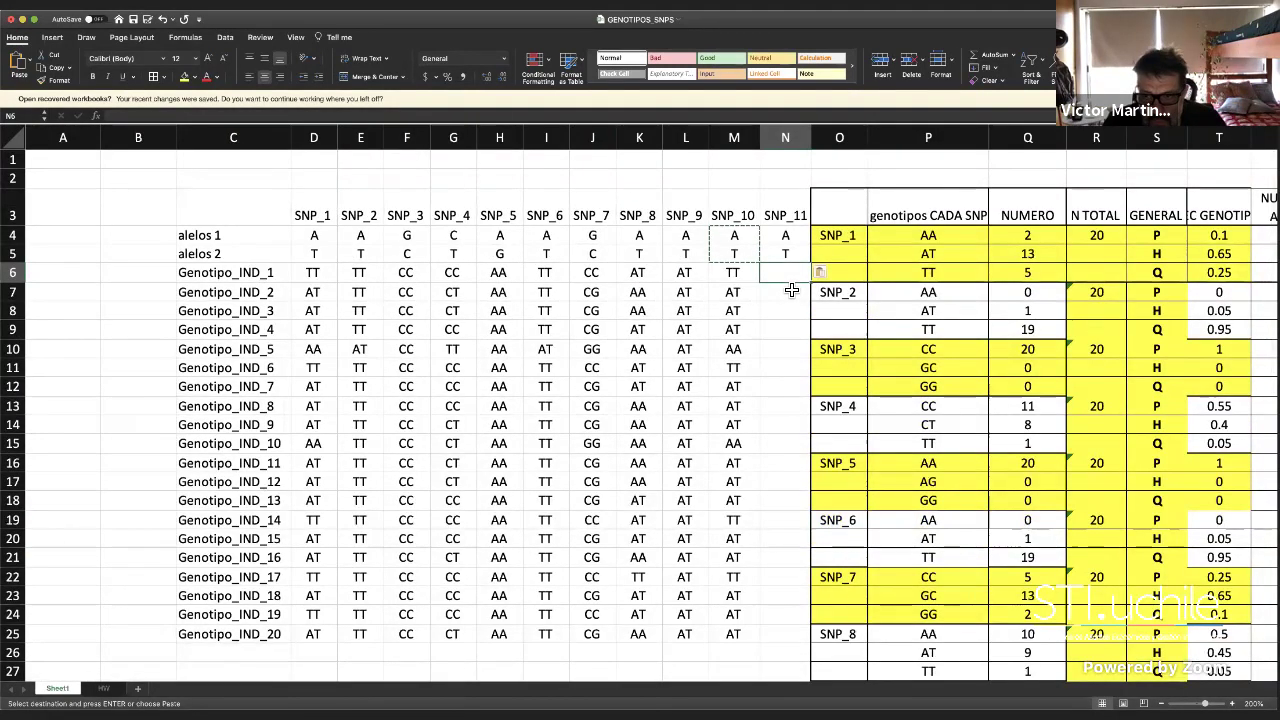
scroll(791, 290, "right", 6)
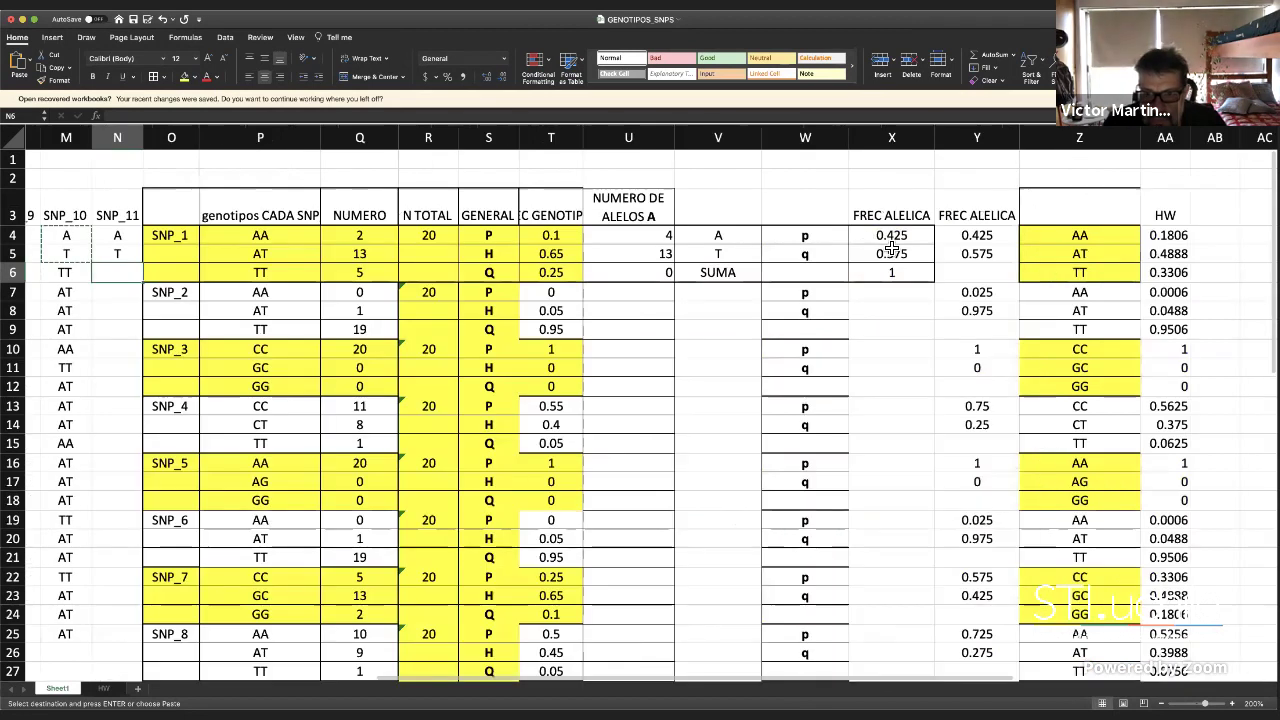
scroll(890, 240, "right", 4)
left_click(900, 236)
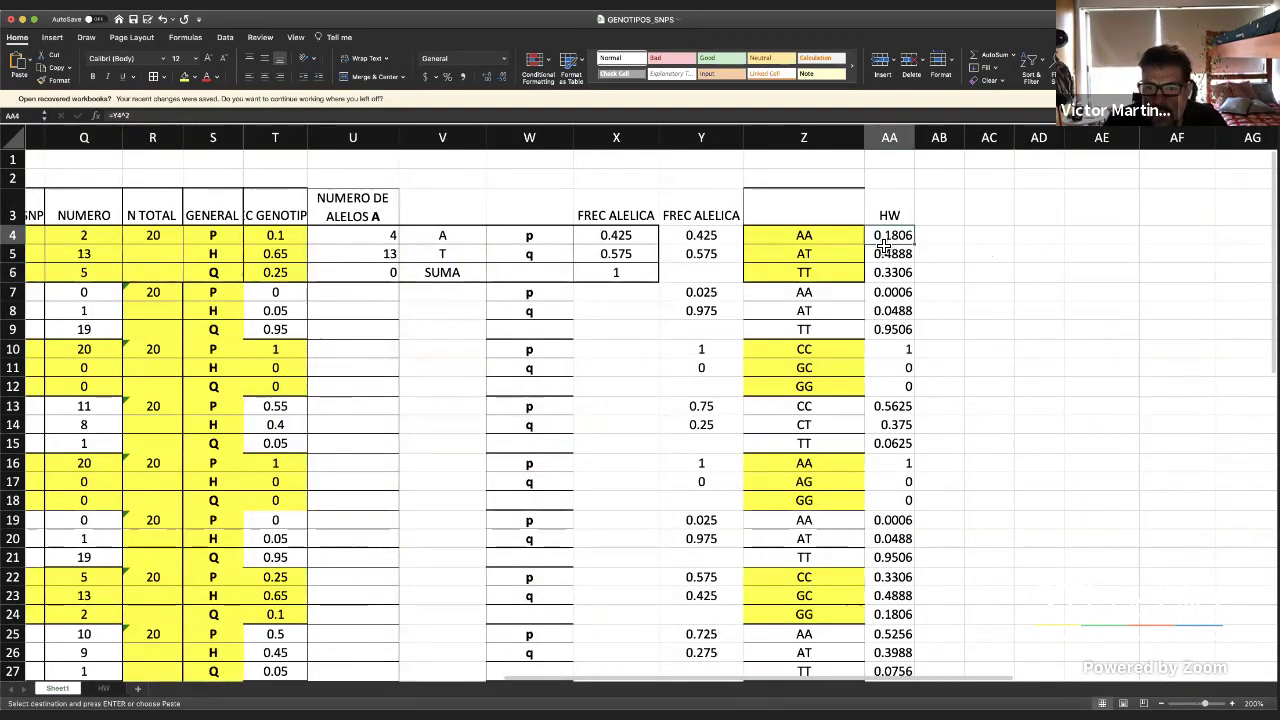
scroll(912, 262, "down", 1)
left_click(900, 271)
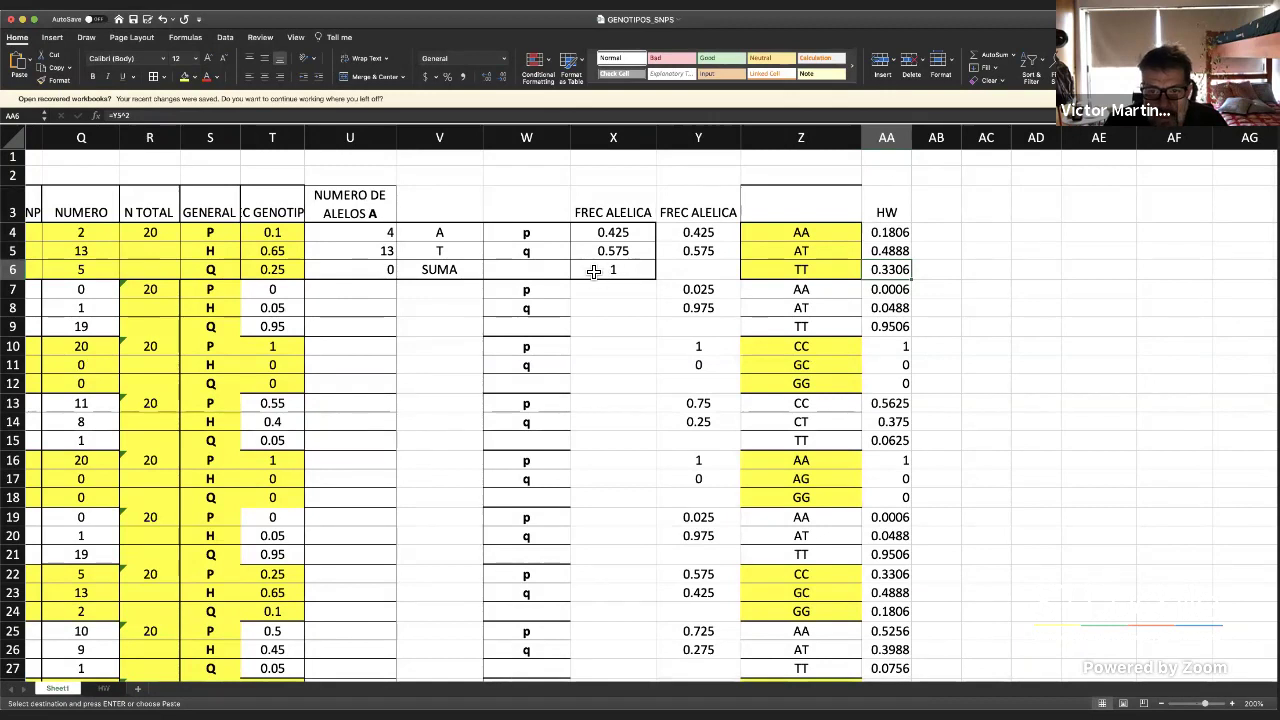
Remove the HW expected-frequency values from column AA beside the genotype labels on Sheet1
scroll(594, 271, "left", 1)
scroll(584, 262, "down", 3)
left_click(880, 138)
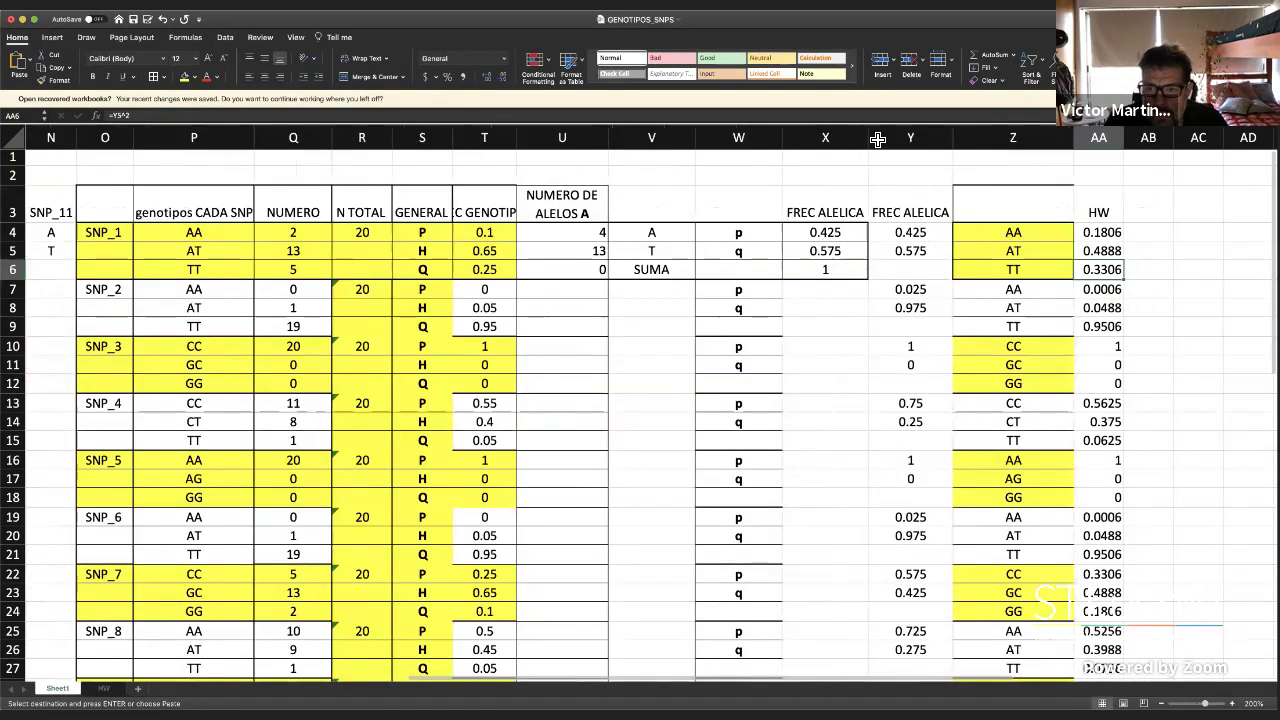
scroll(900, 138, "up", 3)
left_click_drag(951, 139, 951, 140)
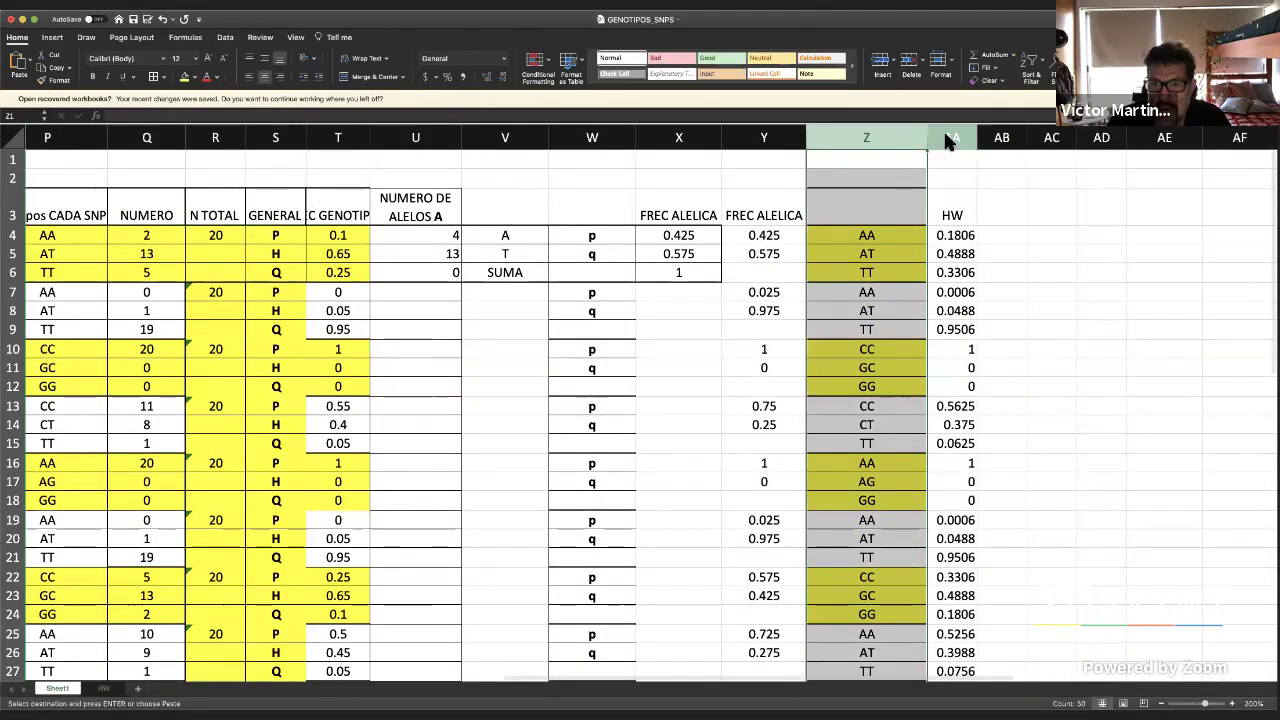
key("super+z")
key("super+z")
key("super+z")
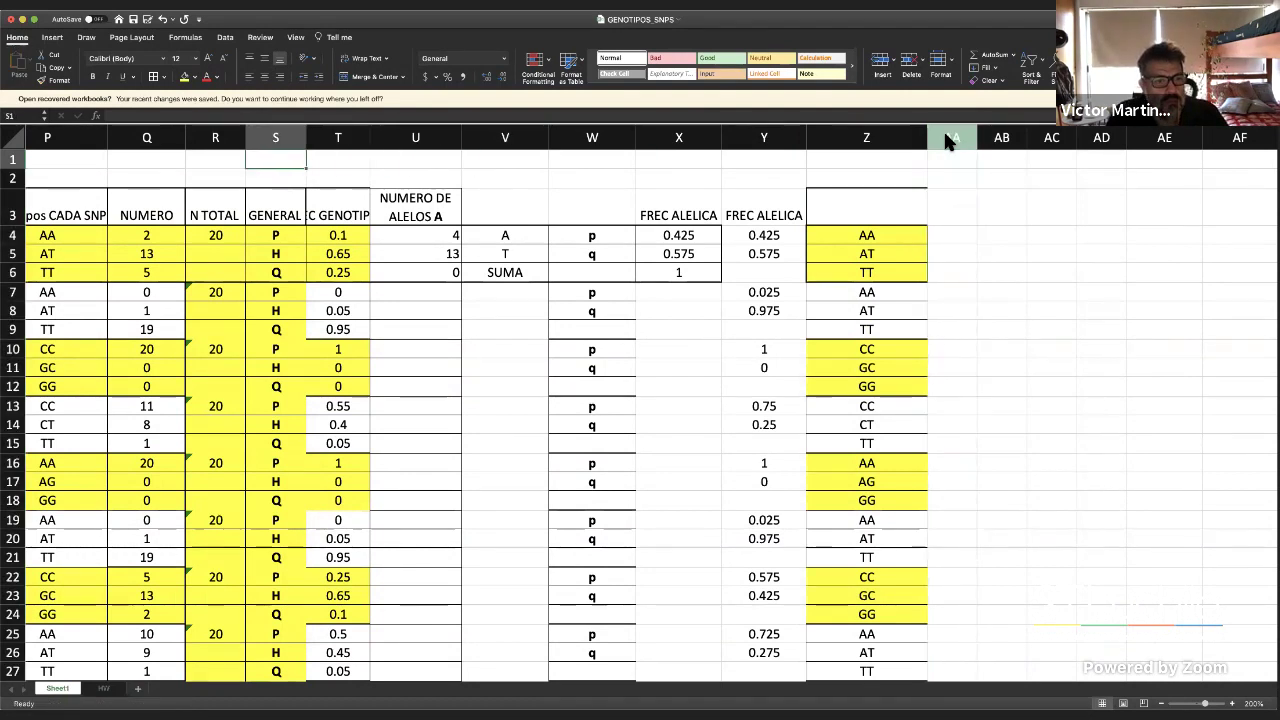
scroll(951, 140, "left", 5)
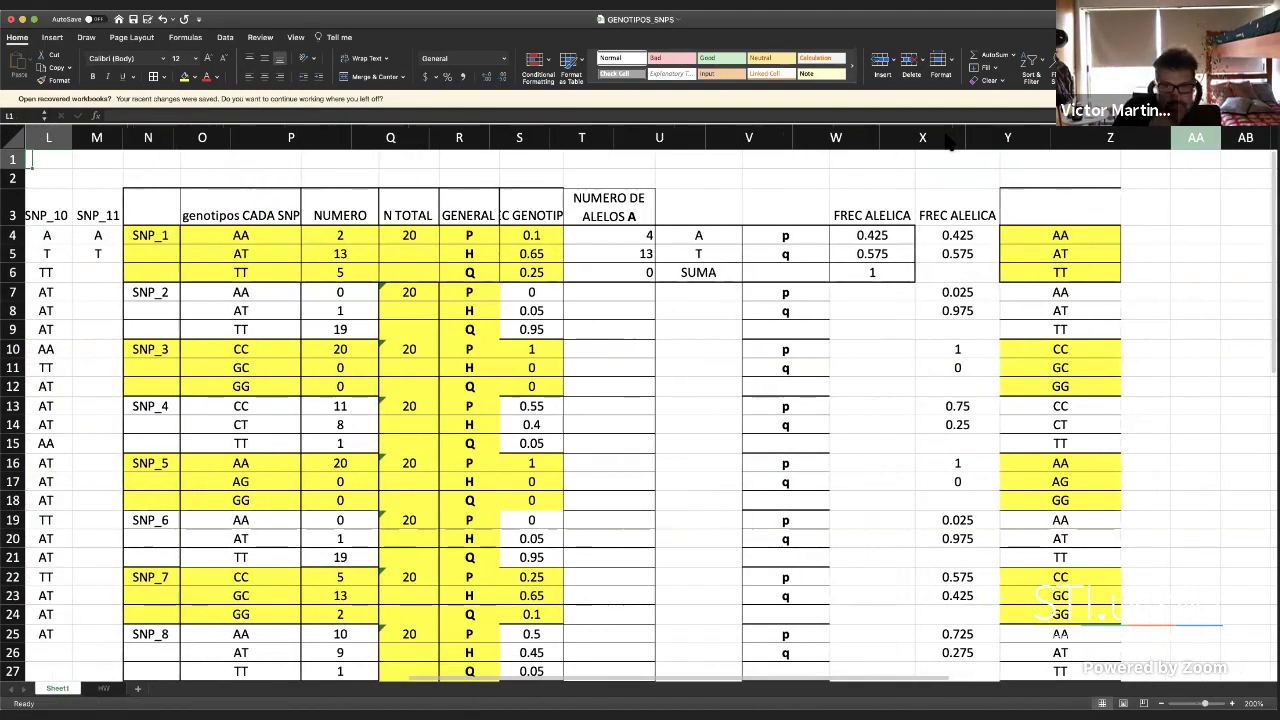
scroll(951, 145, "left", 3)
scroll(751, 333, "left", 5)
left_click_drag(735, 291, 737, 322)
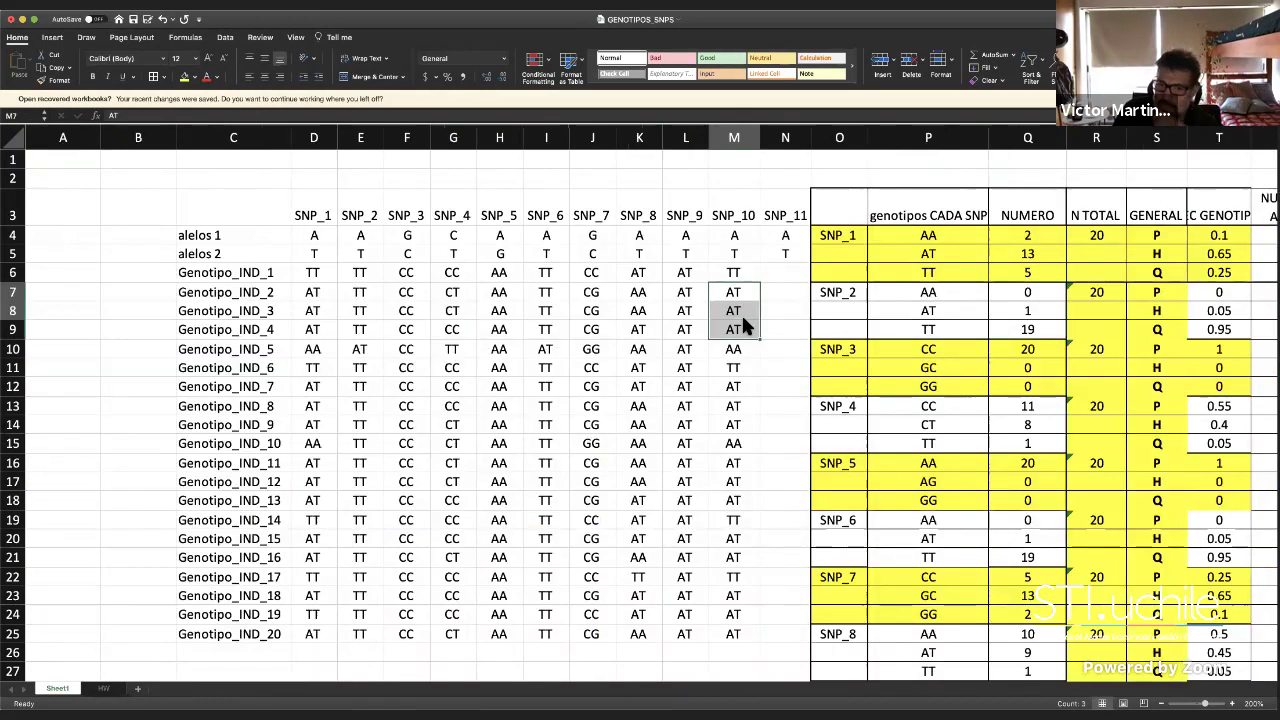
right_click(737, 318)
left_click(770, 337)
left_click(779, 279)
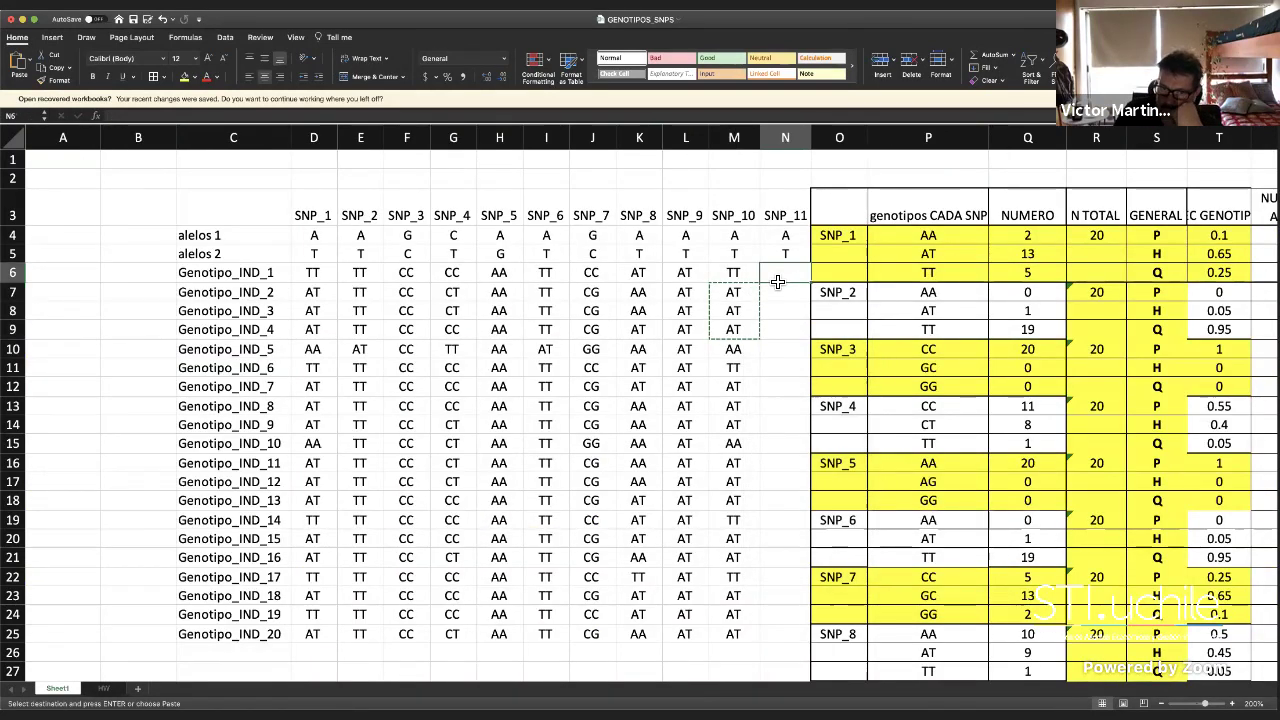
Copy the AT genotype from M7 into N6:N20 of the SNP_11 column
left_click(743, 297)
right_click(745, 298)
left_click(770, 317)
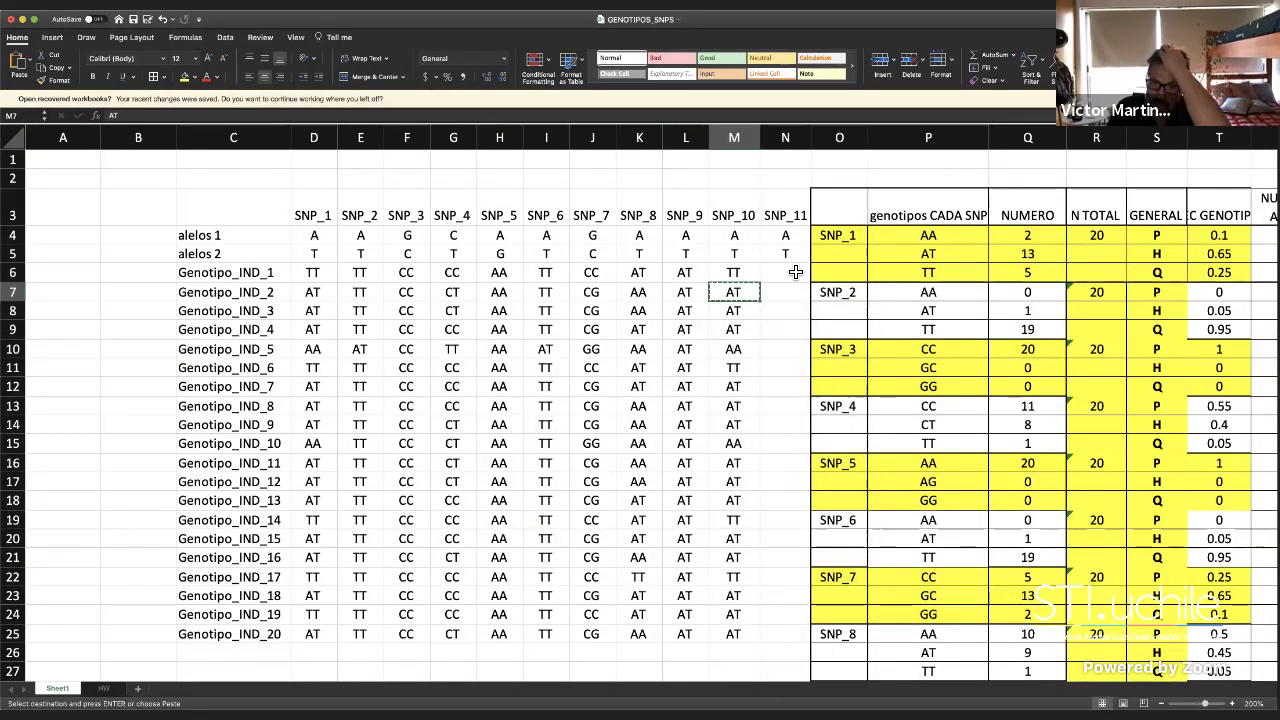
left_click(795, 272)
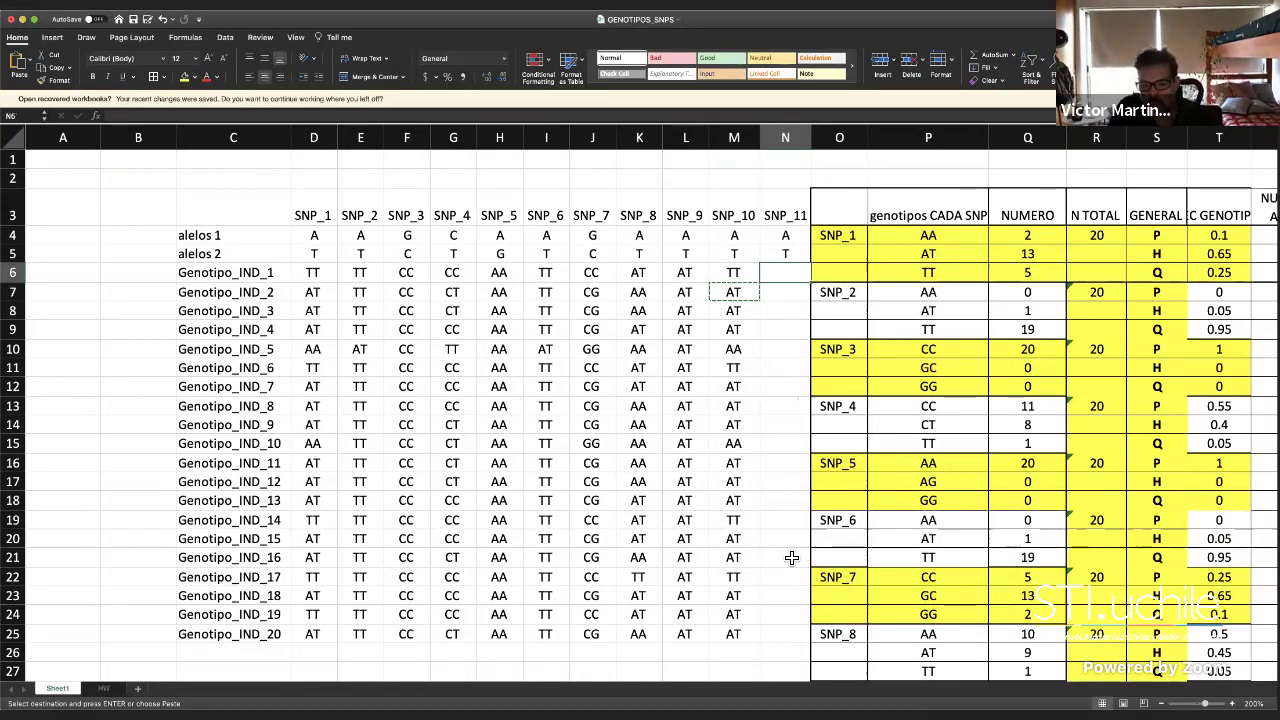
left_click_drag(780, 543, 770, 272)
right_click(770, 272)
left_click(791, 301)
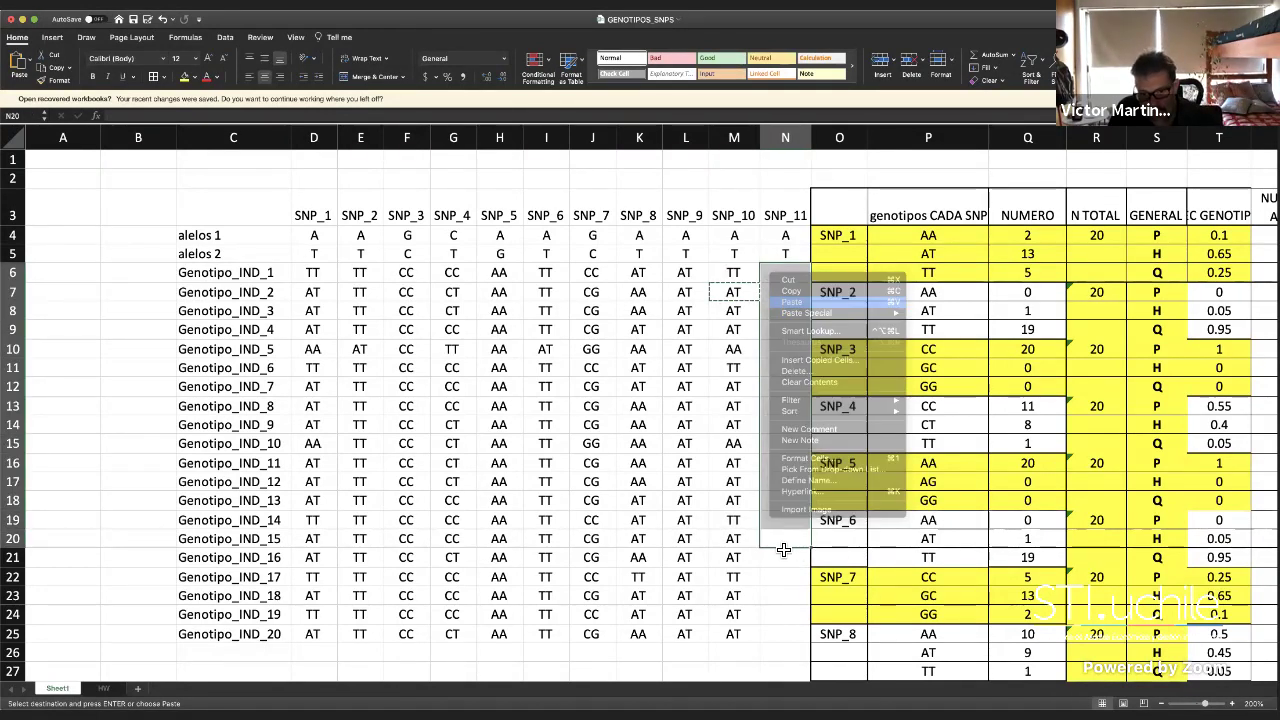
Try entering genotype TT in N21 and A in N22 of the SNP_11 column
left_click(791, 557)
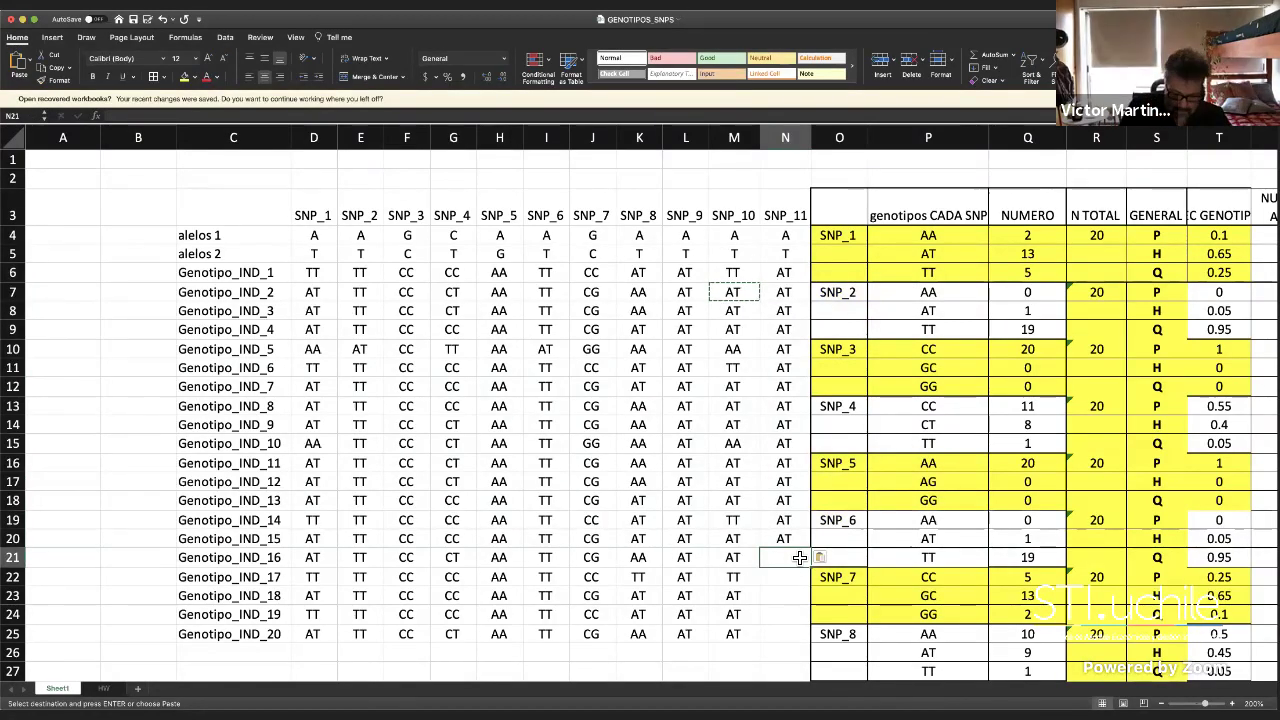
type("TT")
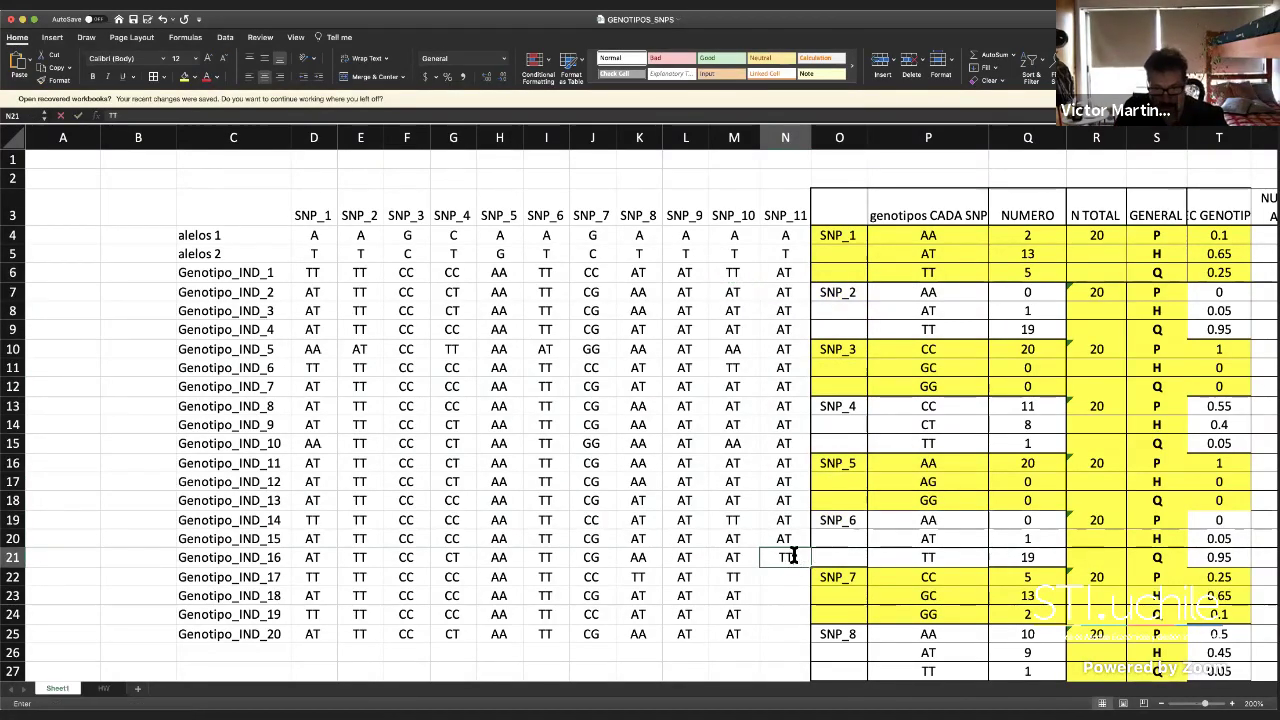
key("Return")
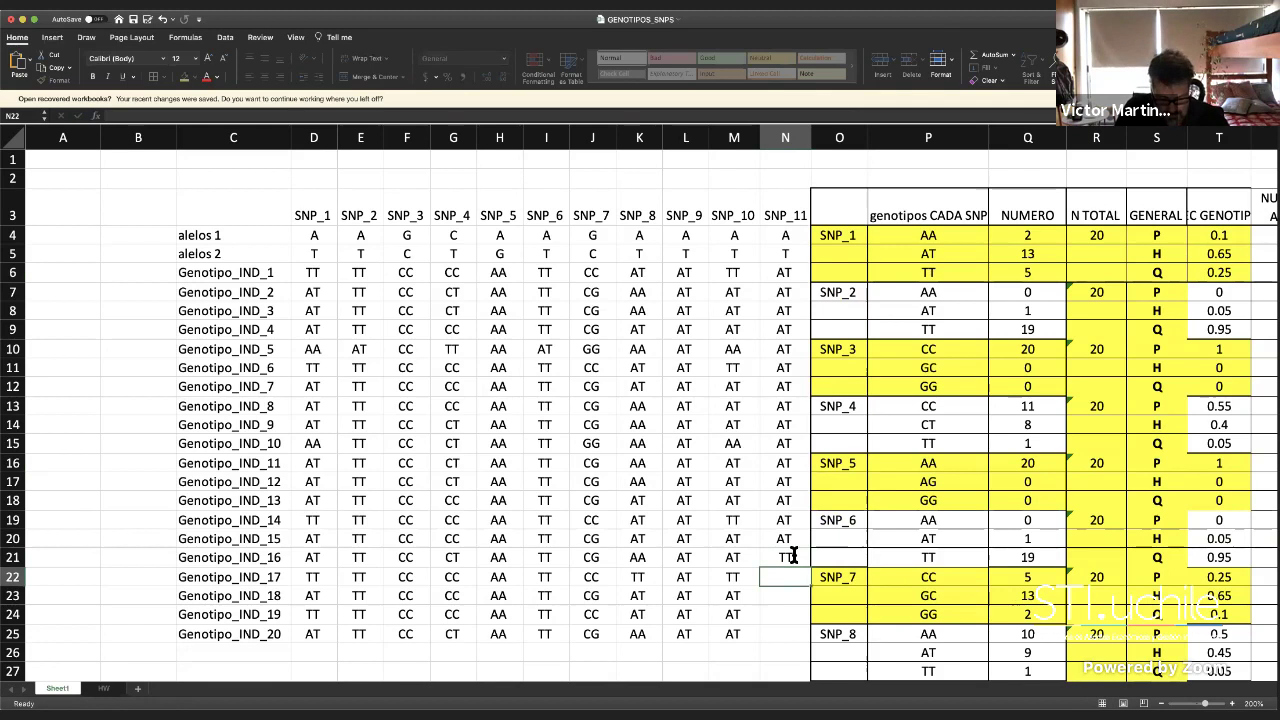
type("A")
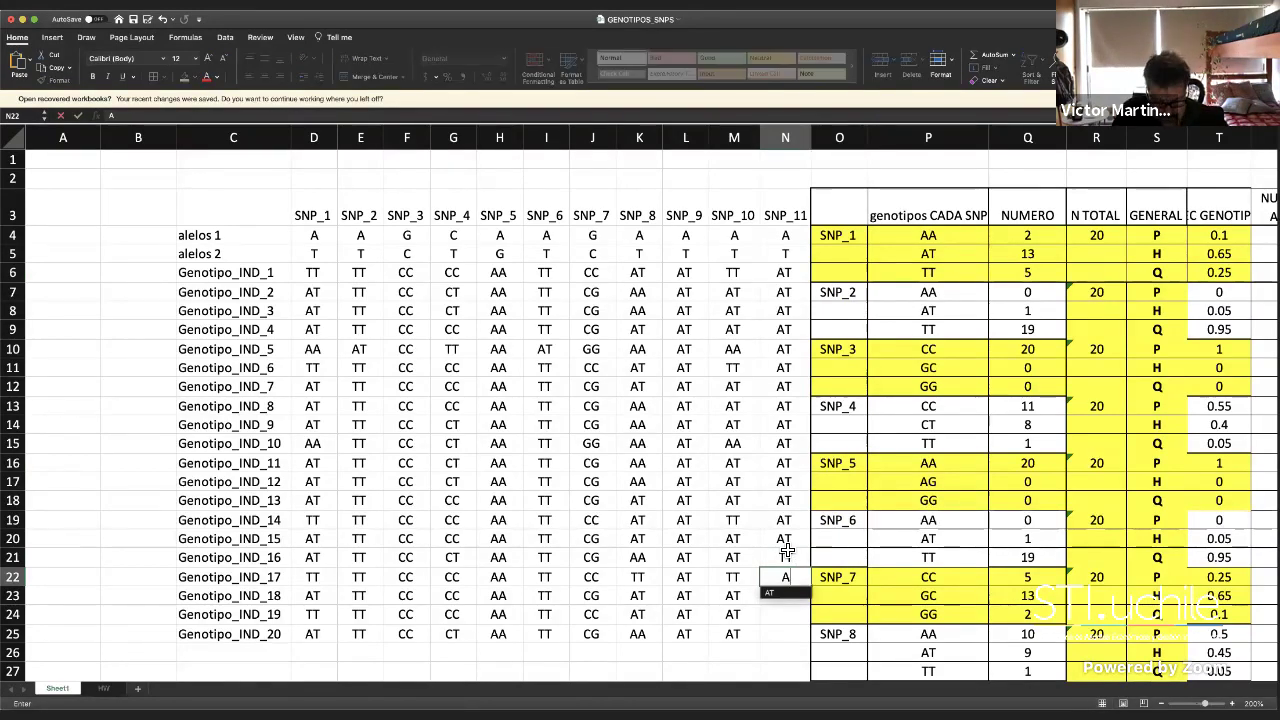
key("Down")
key("Escape")
Copy the AT genotype from N20 over N21:N23 in the SNP_11 column
key("Up")
key("Up")
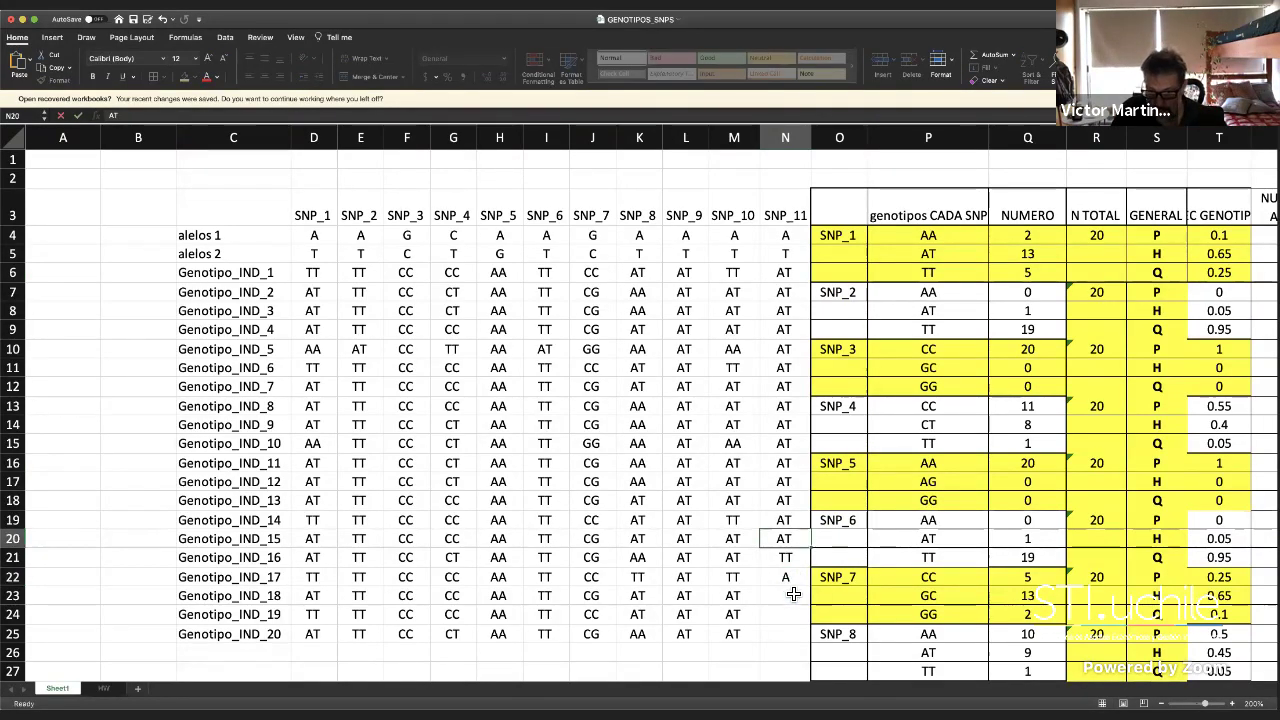
key("super+c")
key("Down")
left_click(790, 595, "shift")
right_click(778, 600)
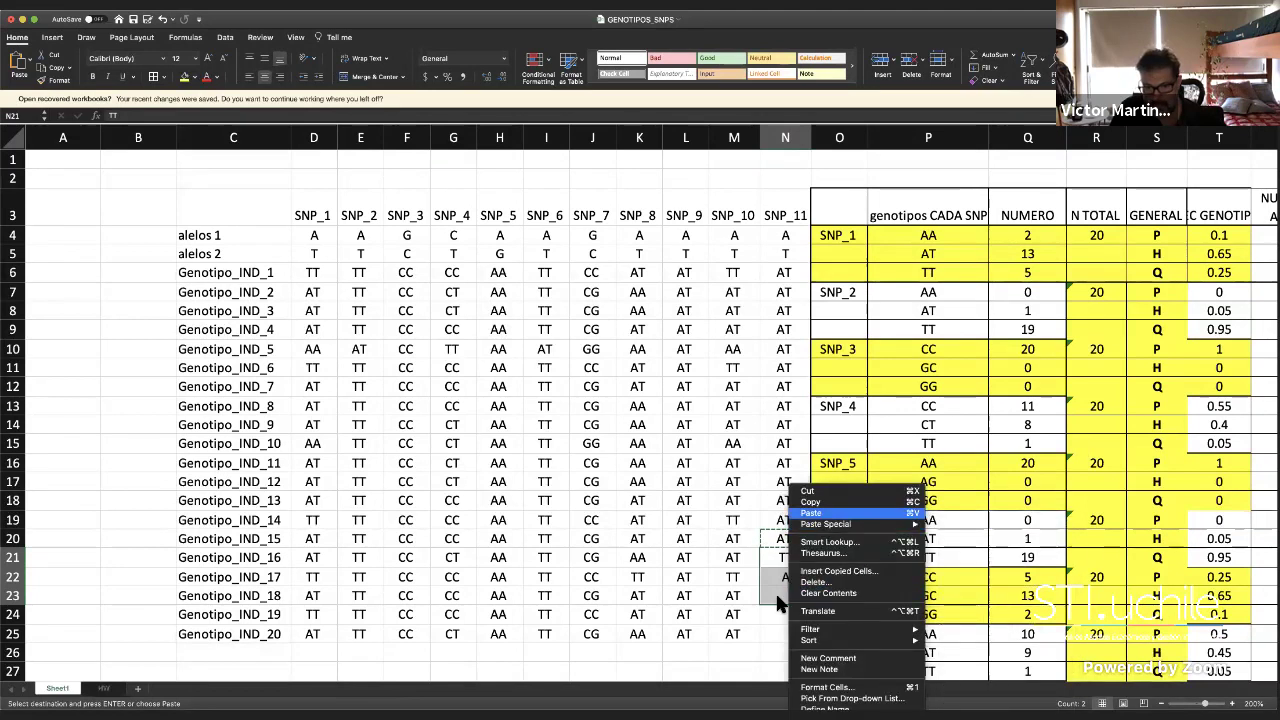
key("Return")
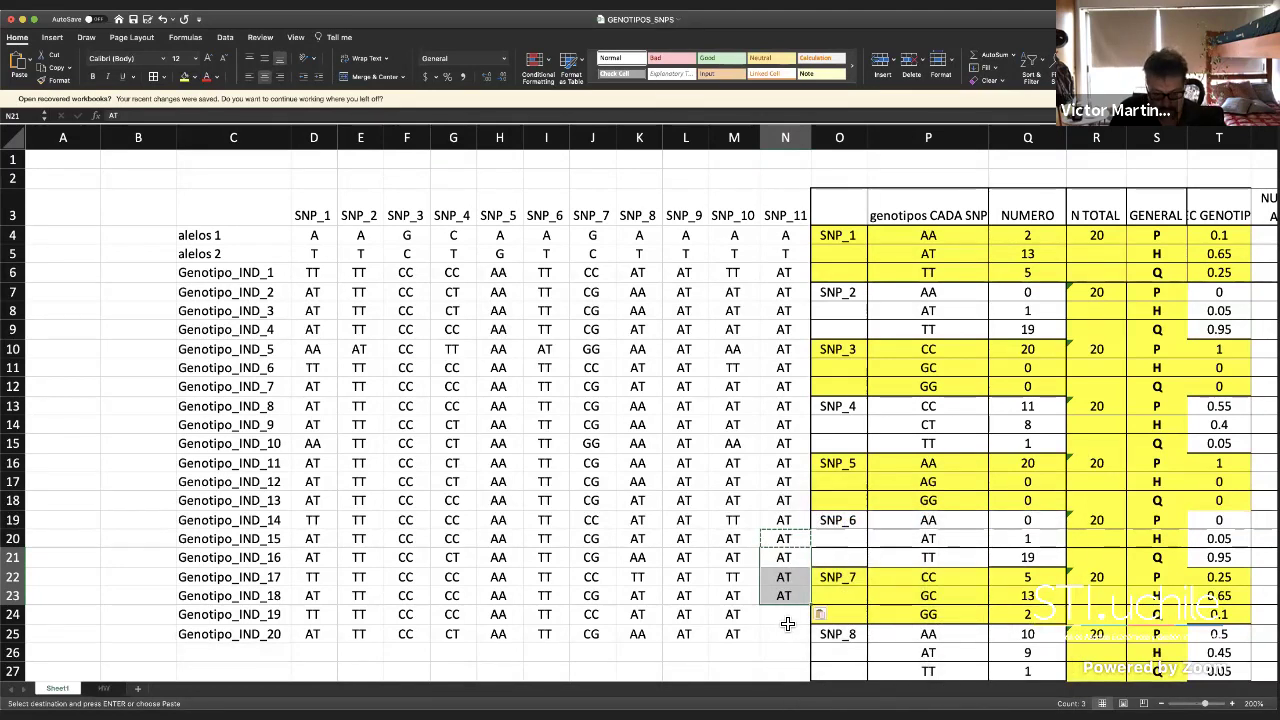
Enter the SNP_11 genotypes AA in N24 and TT in N25 for individuals 19 and 20
left_click(785, 616)
type("AA")
key("Return")
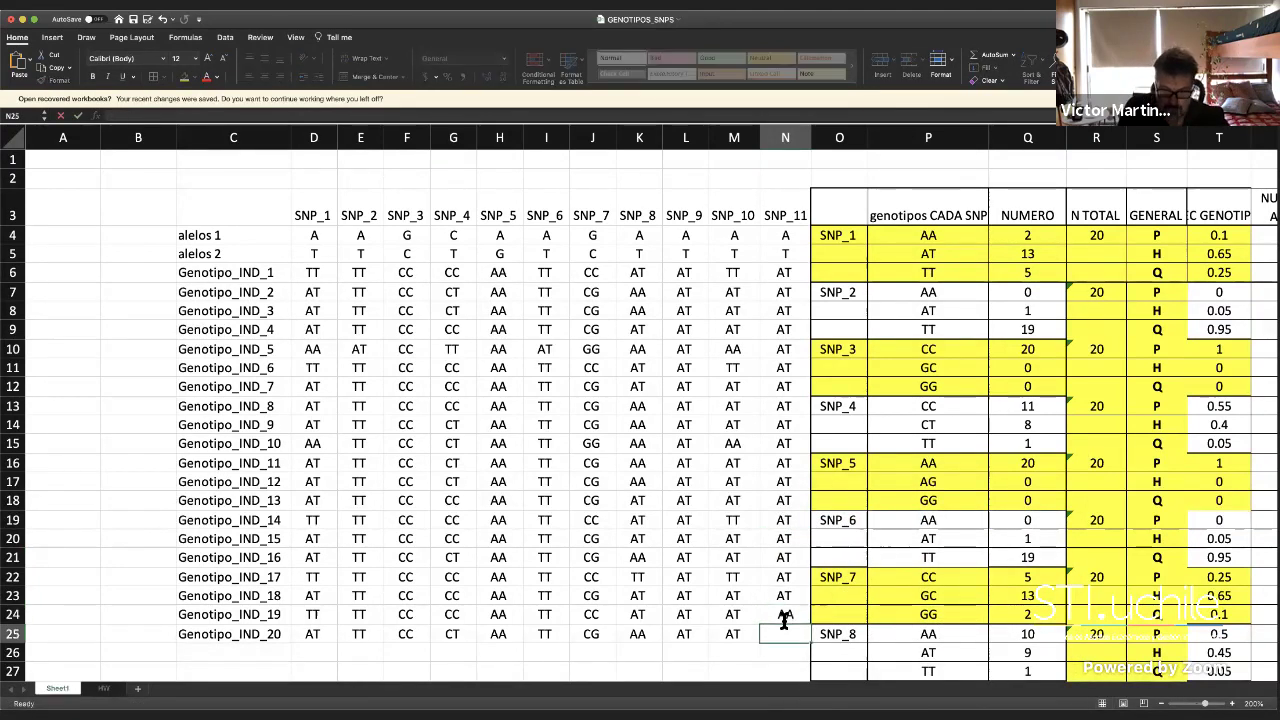
type("TT")
key("Return")
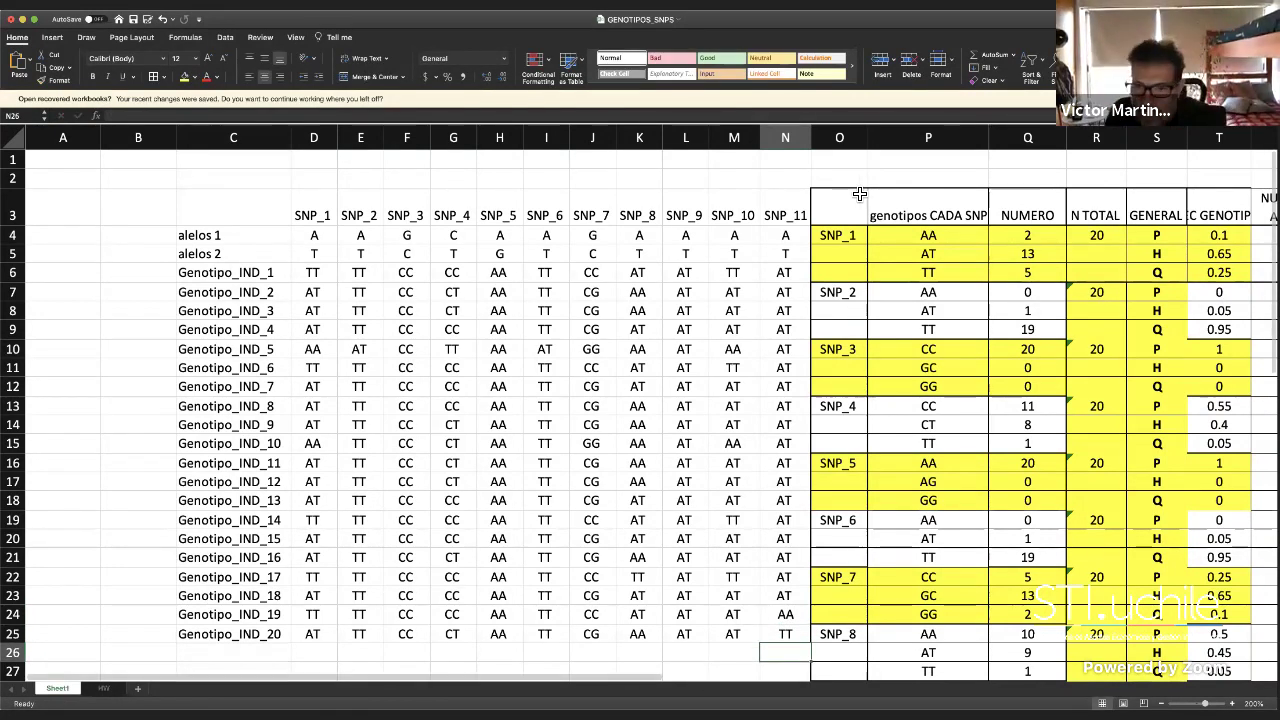
Copy the SNP_10 label from O31 into O34 to begin another block below the summary table
scroll(858, 600, "down", 3)
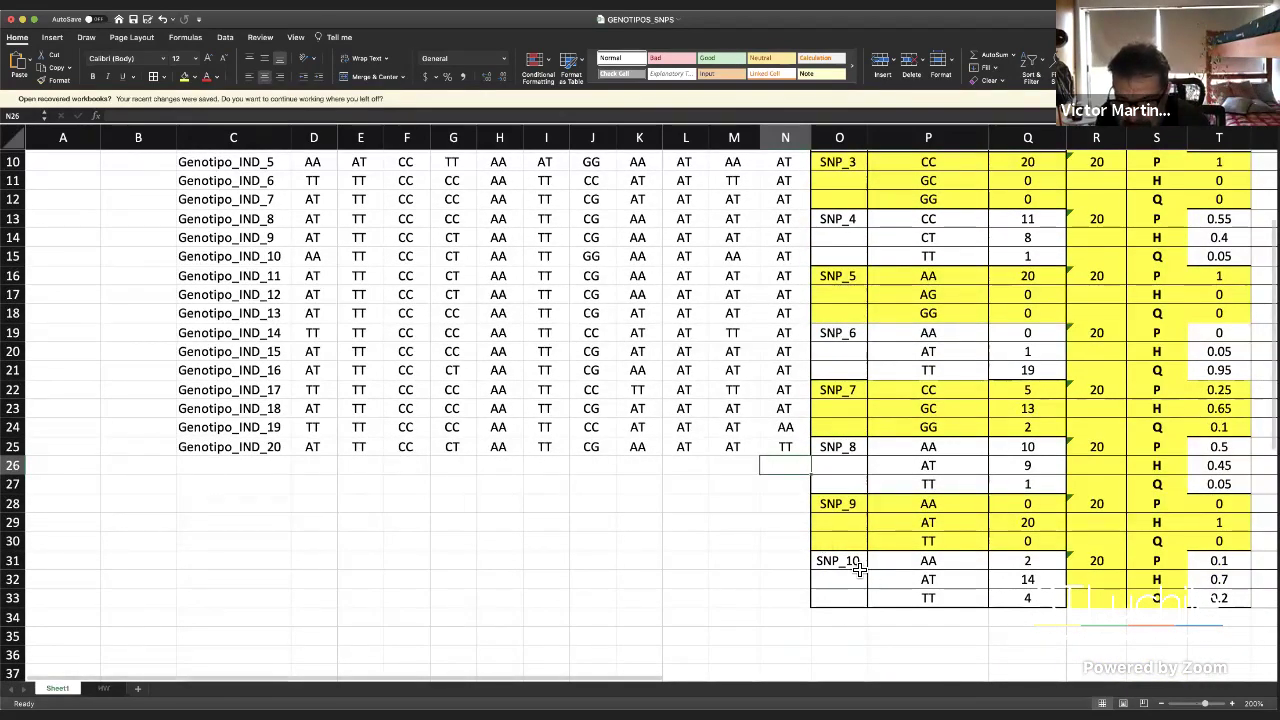
right_click(857, 566)
left_click(878, 502)
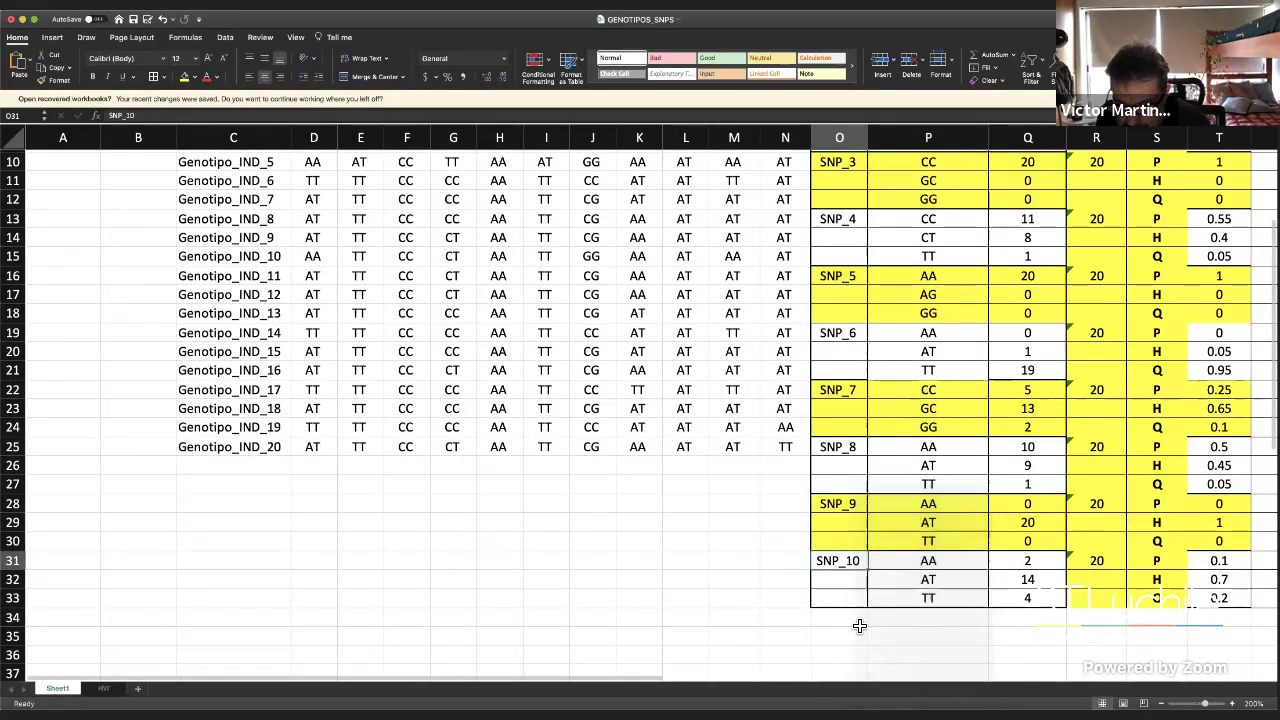
right_click(855, 617)
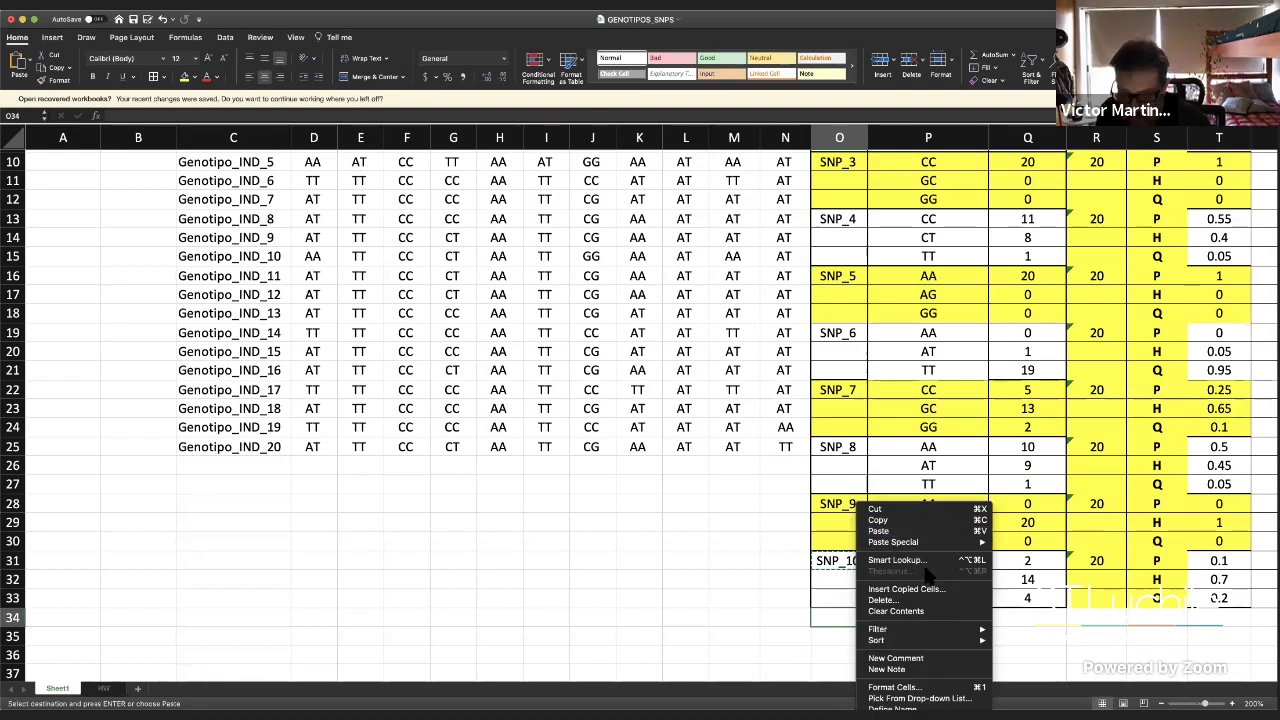
left_click(880, 534)
Copy the genotype labels AA, AT and TT from P31:P33 into P34:P36
left_click(950, 616)
left_click_drag(928, 561, 930, 597)
right_click(935, 597)
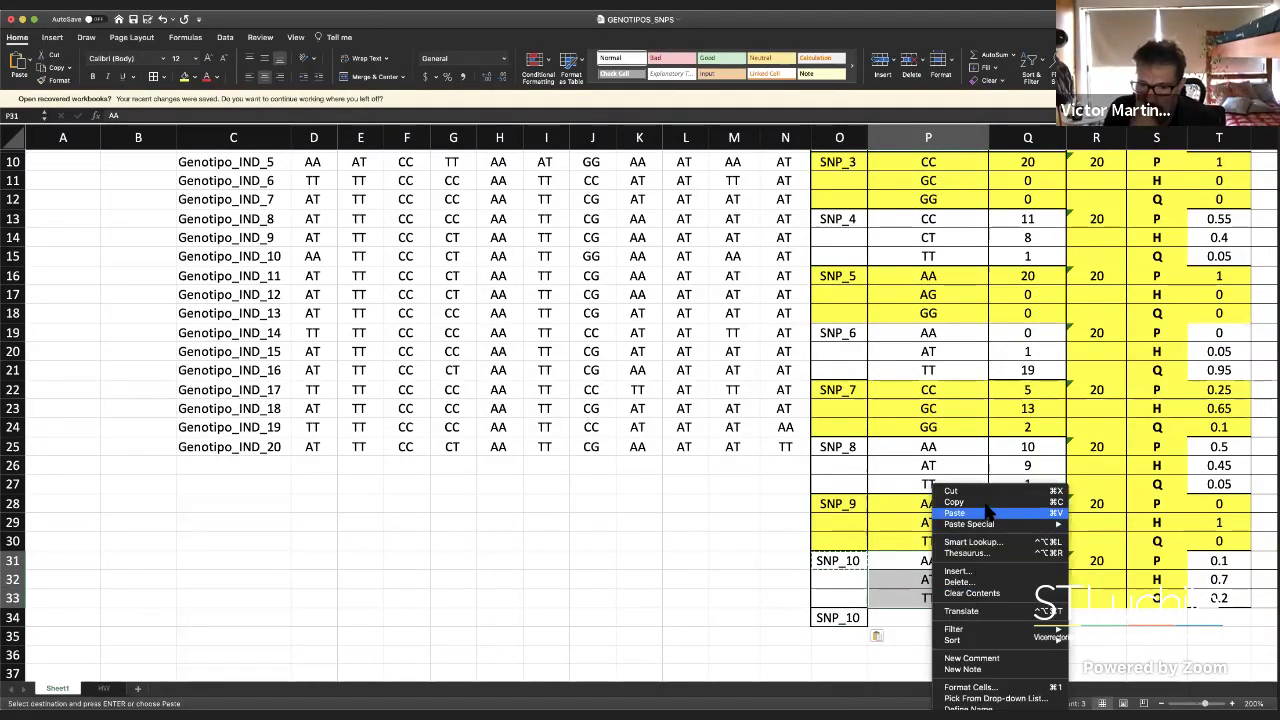
left_click(987, 512)
right_click(934, 617)
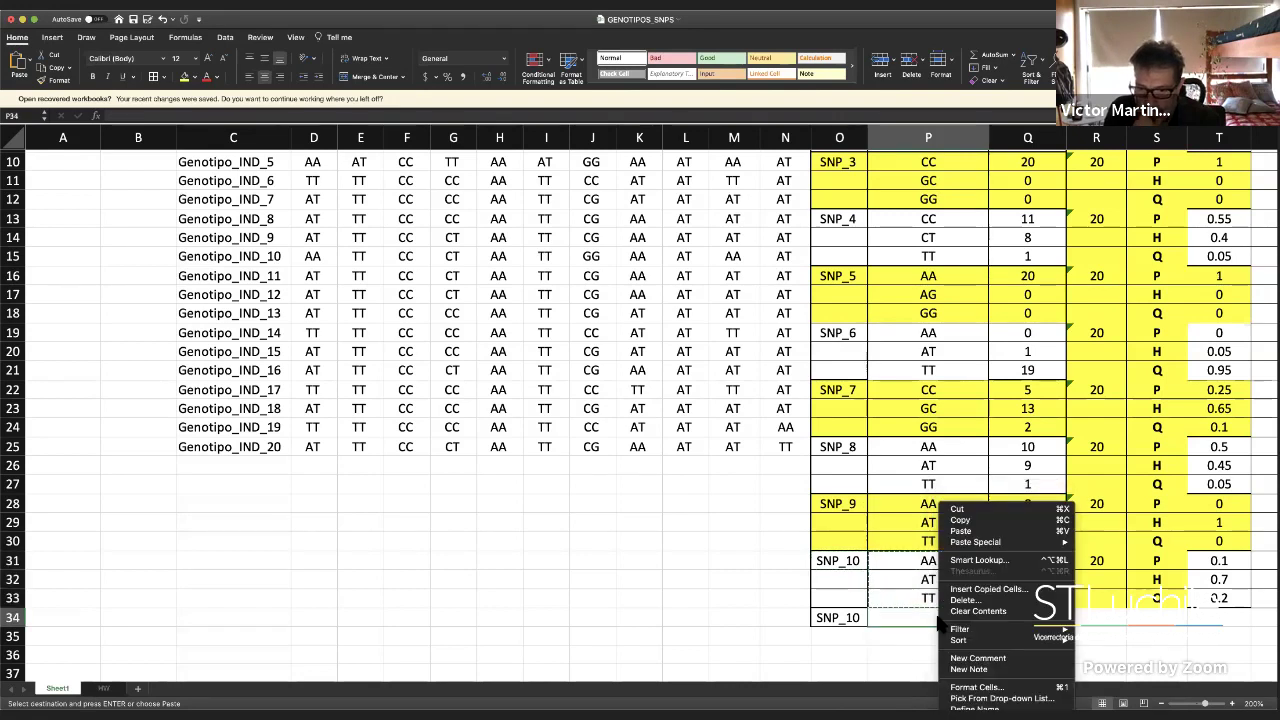
left_click(975, 533)
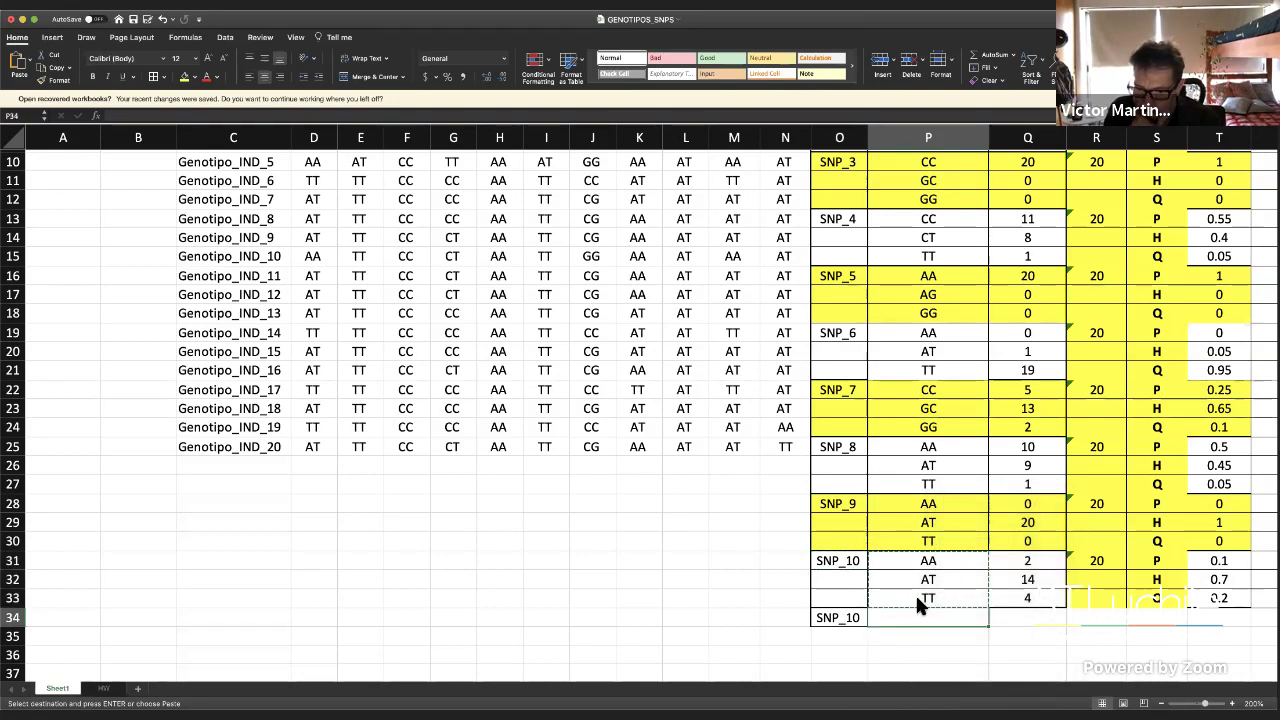
Review the allele-frequency and genotype-label columns W:Z, and the new rows 34 to 36 of the summary table
scroll(955, 630, "right", 10)
scroll(970, 580, "left", 1)
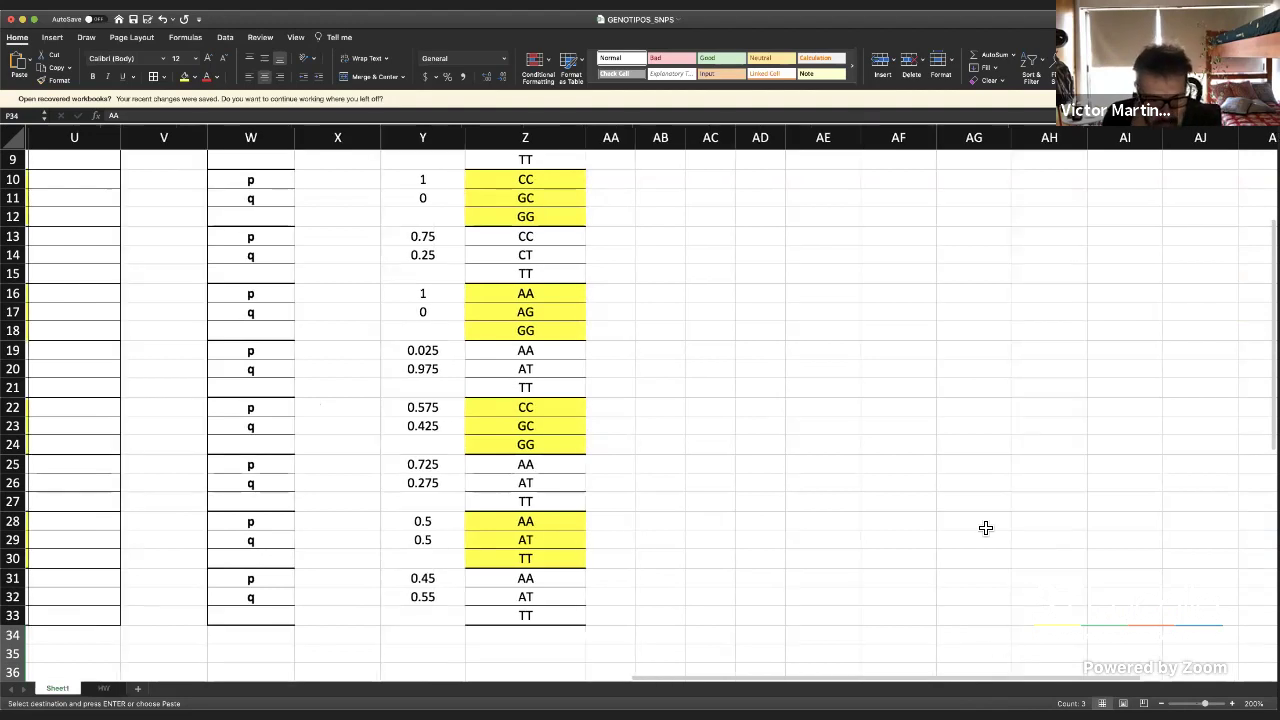
scroll(983, 528, "left", 10)
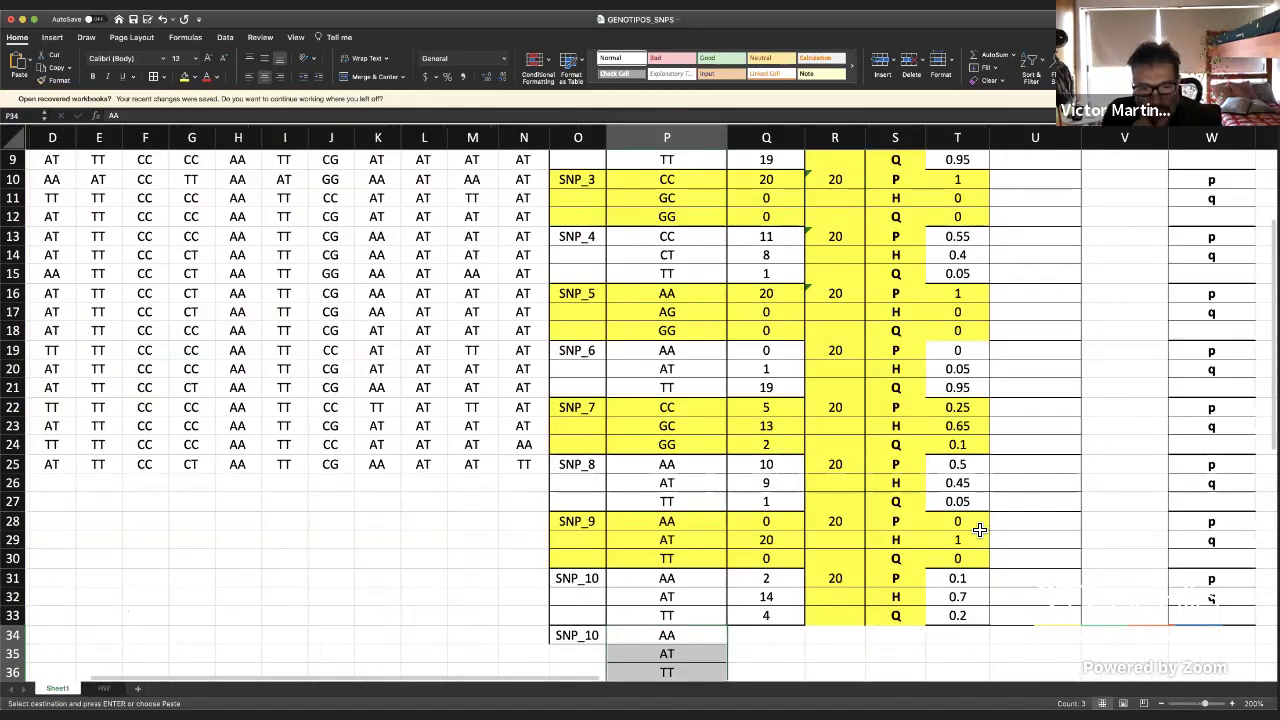
scroll(886, 563, "left", 2)
scroll(811, 551, "down", 6)
key("Right")
key("Right")
key("Down")
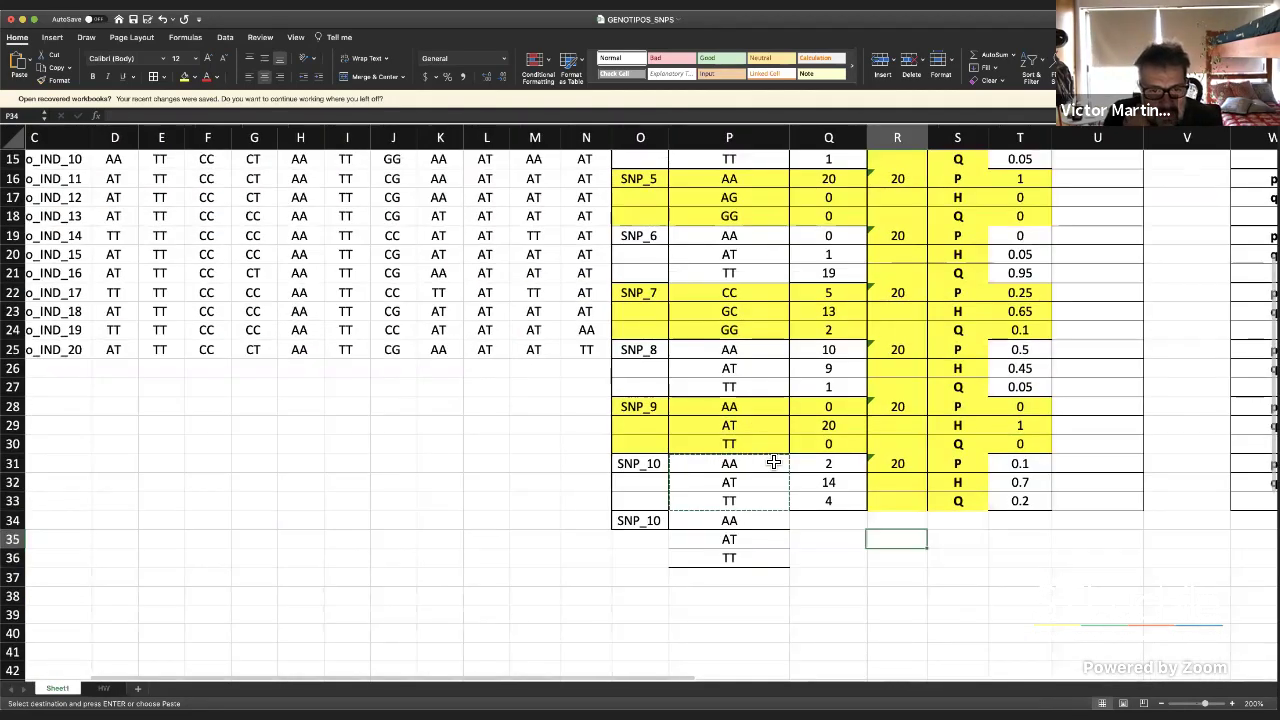
Enter the SNP_11 genotype counts in Q34:Q36: 1 for AA, 18 for AT and 1 for TT
scroll(606, 563, "up", 4)
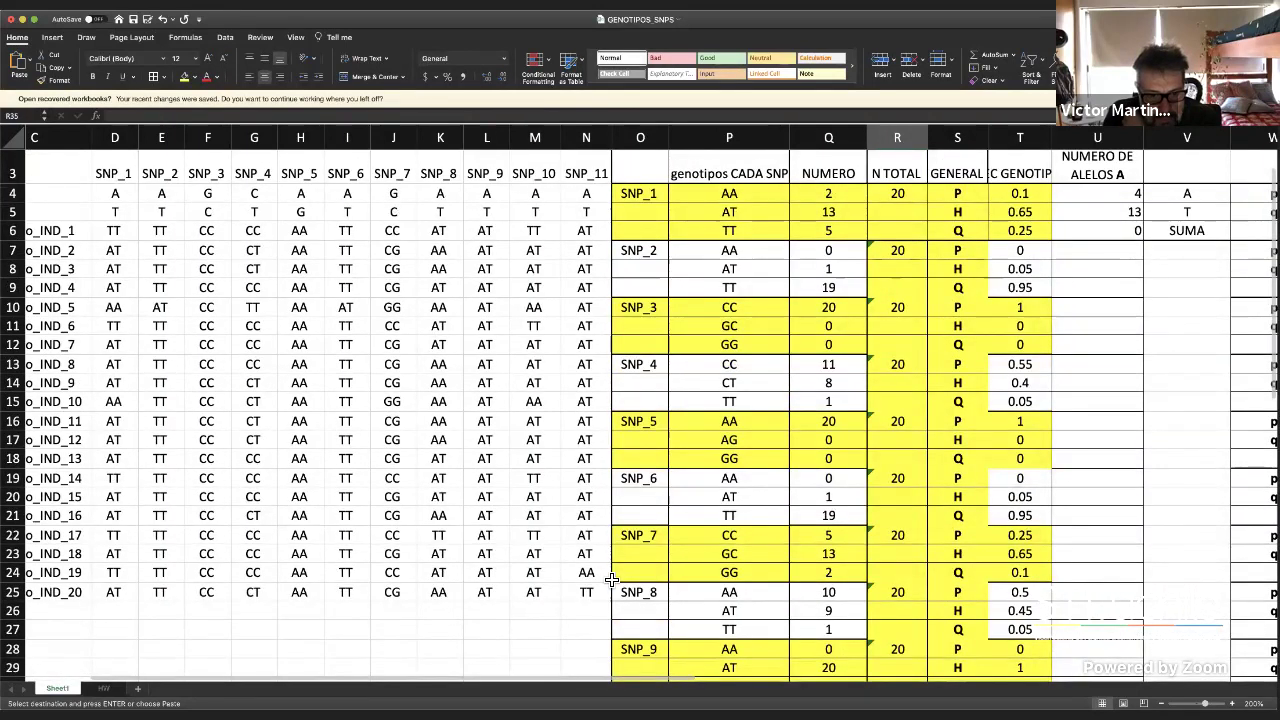
scroll(849, 591, "down", 3)
left_click(849, 592)
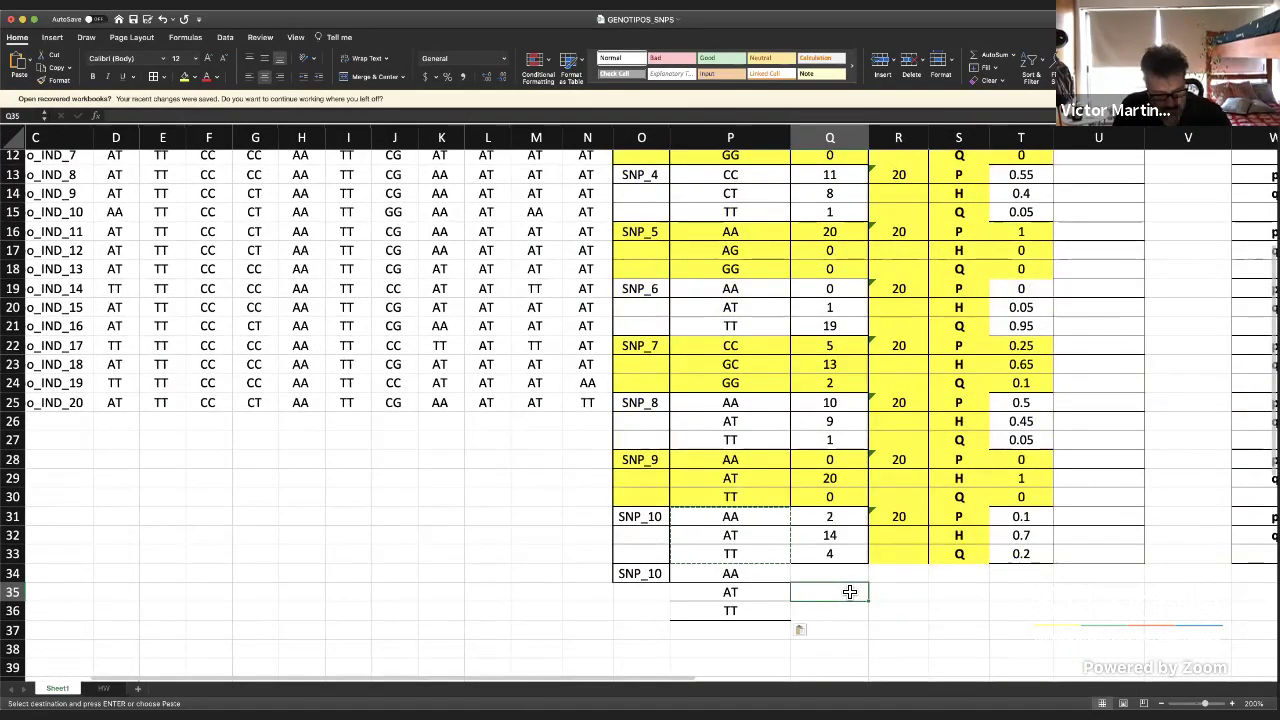
type("18")
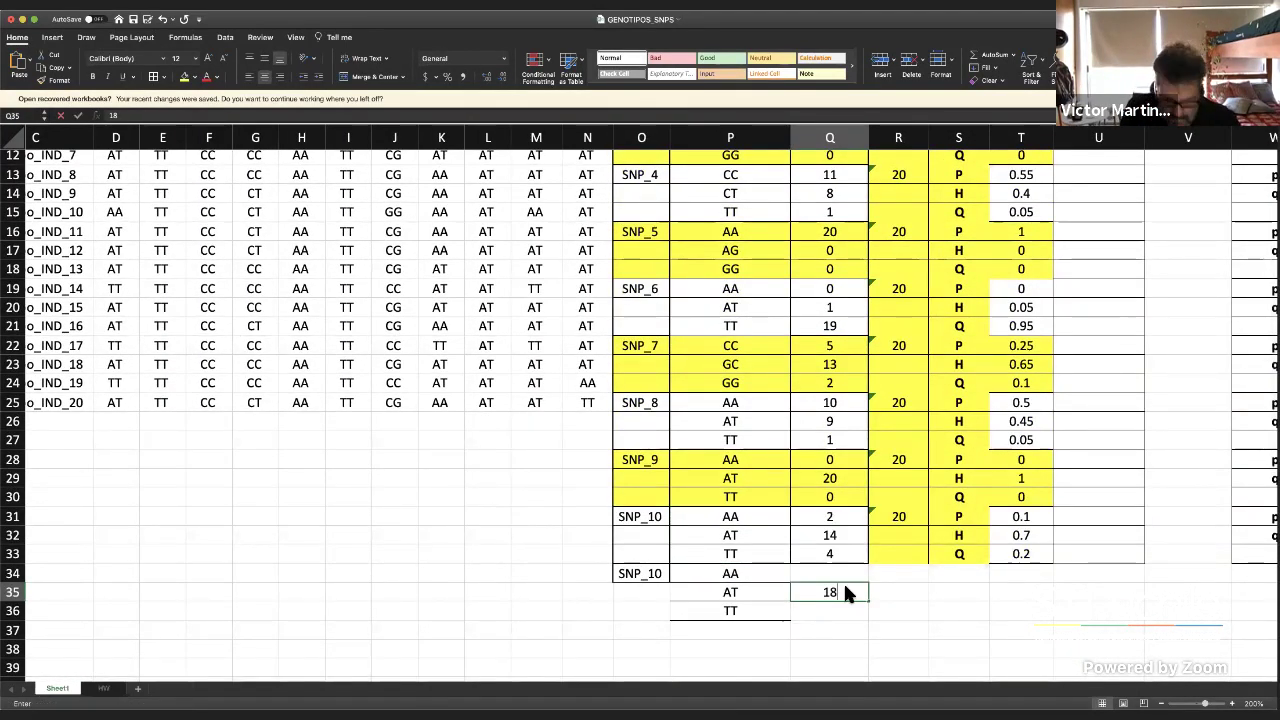
key("Return")
type("1")
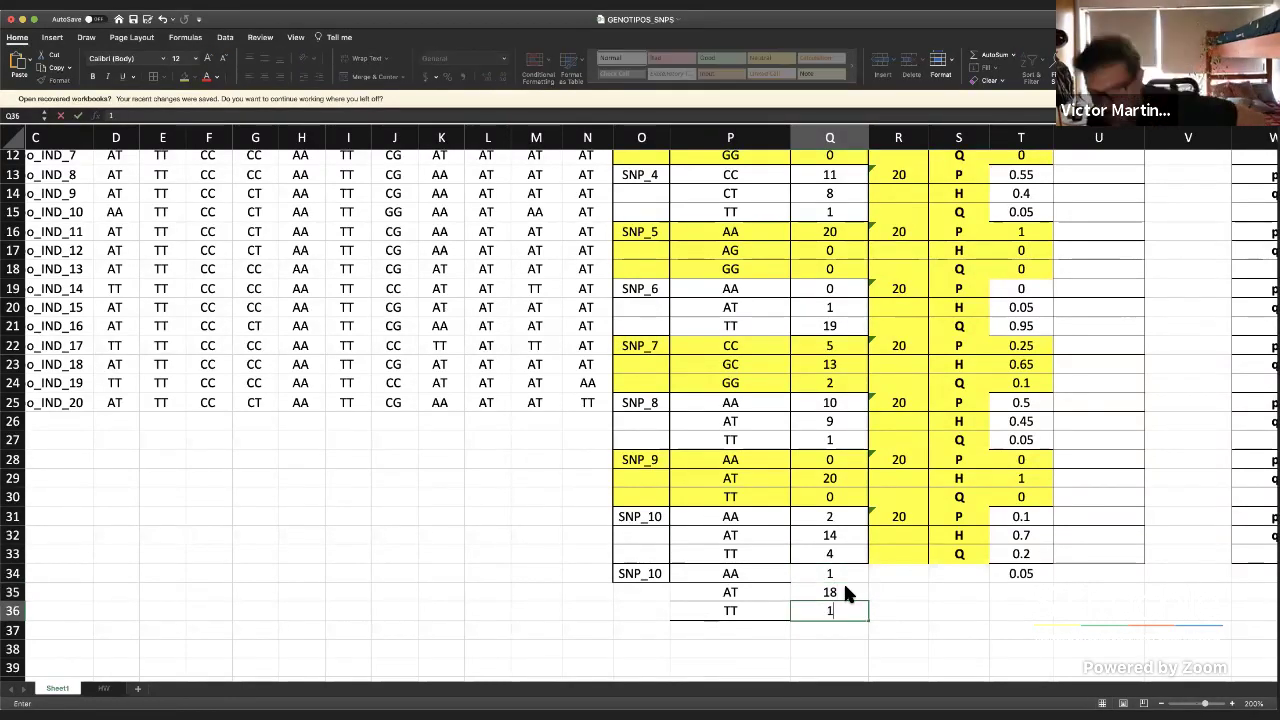
key("Return")
key("Return")
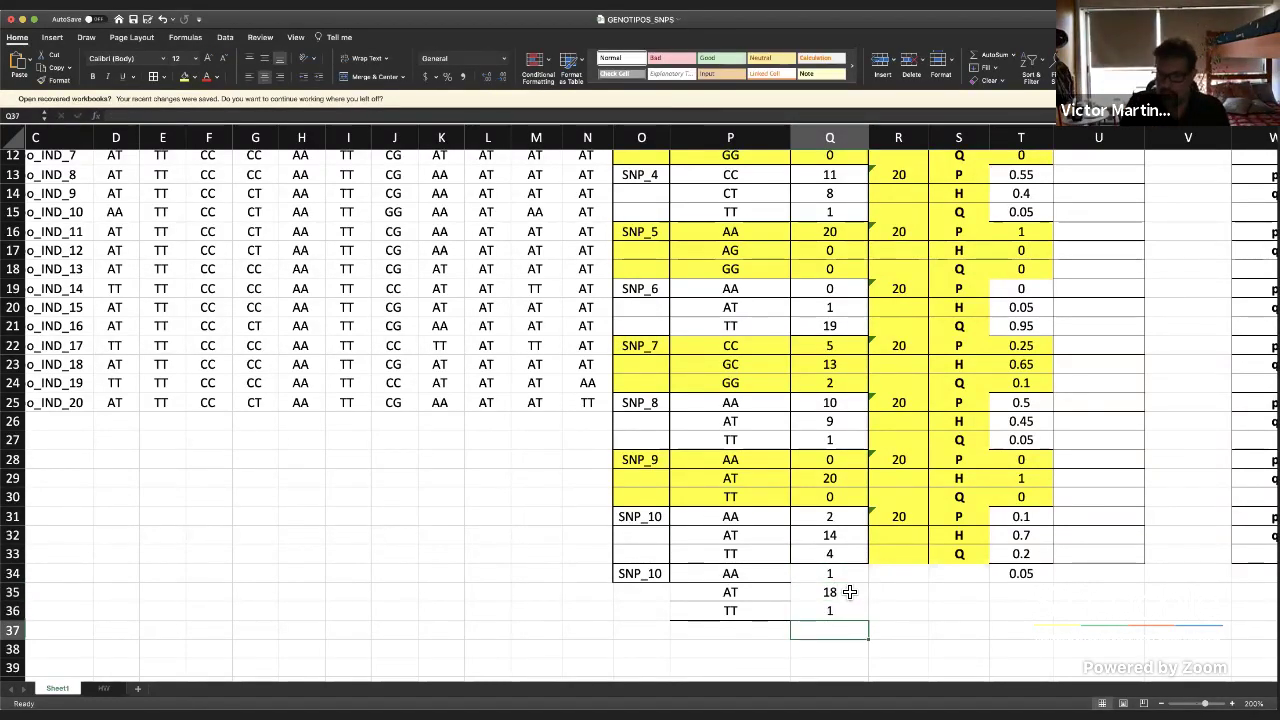
Copy the frequency formula from T31 into T34 and fill it down to T36 for the new block's genotypes
scroll(849, 592, "up", 2)
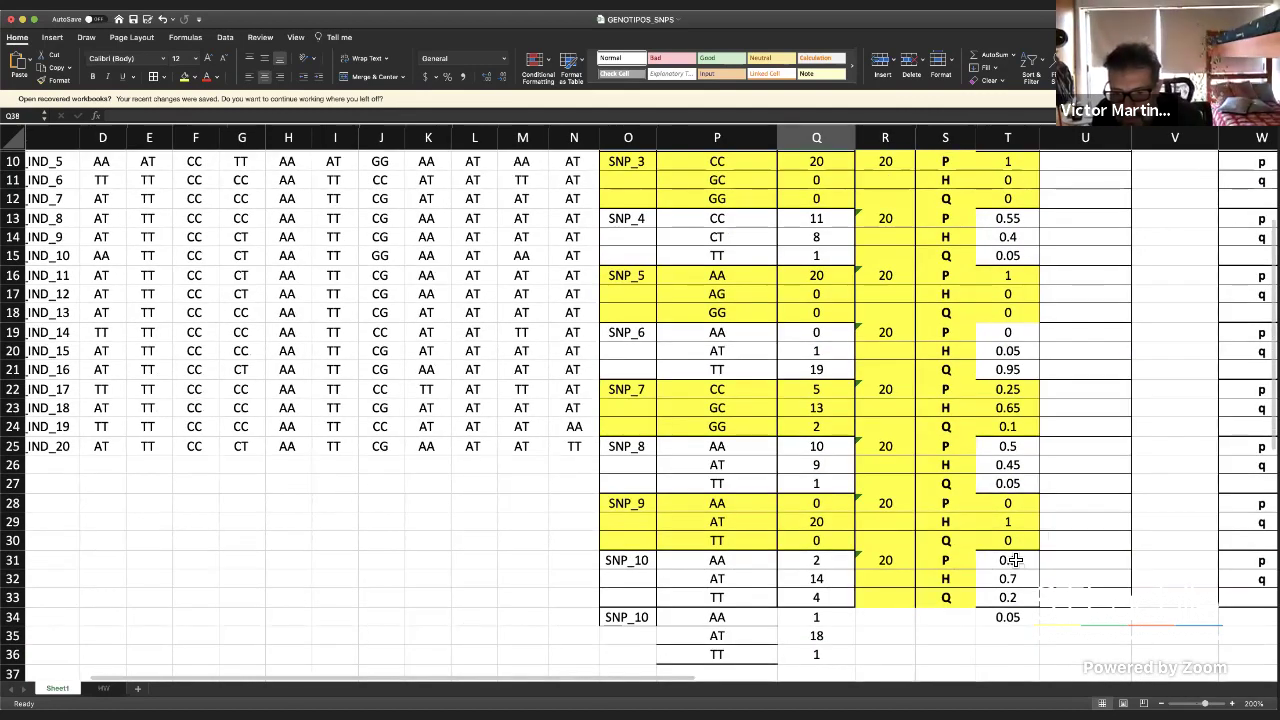
left_click(1008, 558)
scroll(1035, 566, "down", 1)
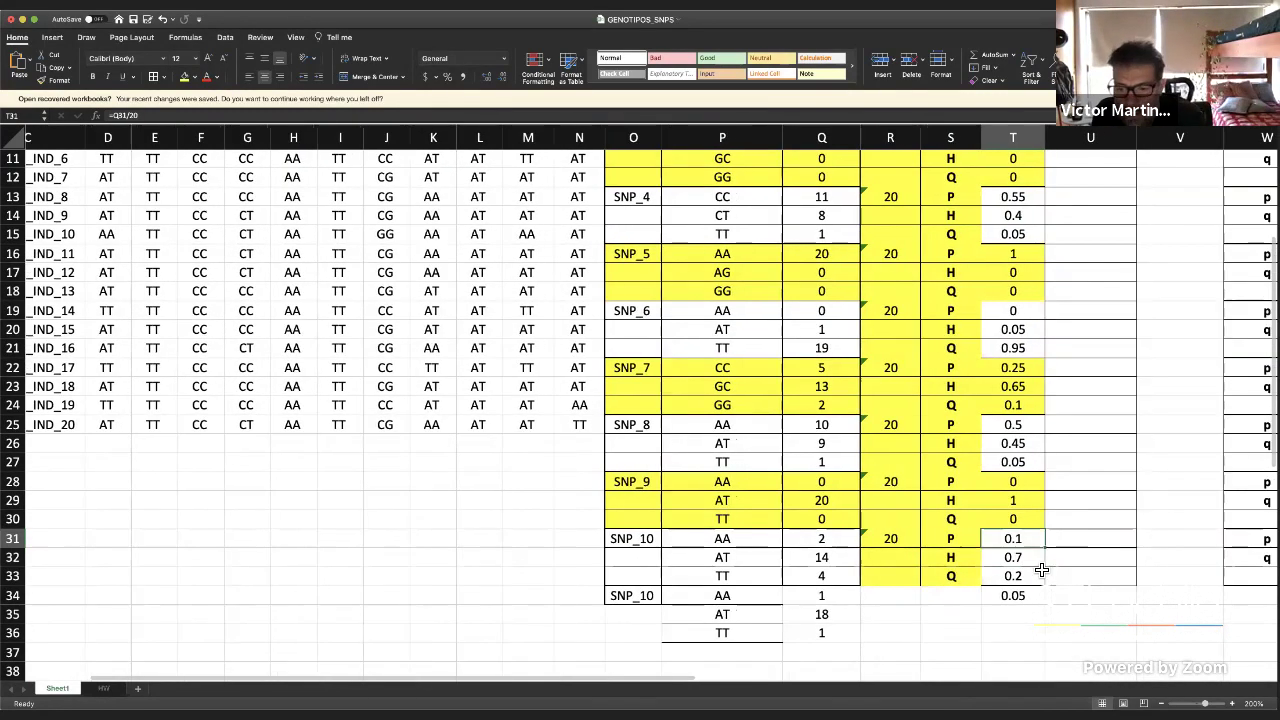
right_click(1027, 542)
left_click(1055, 529)
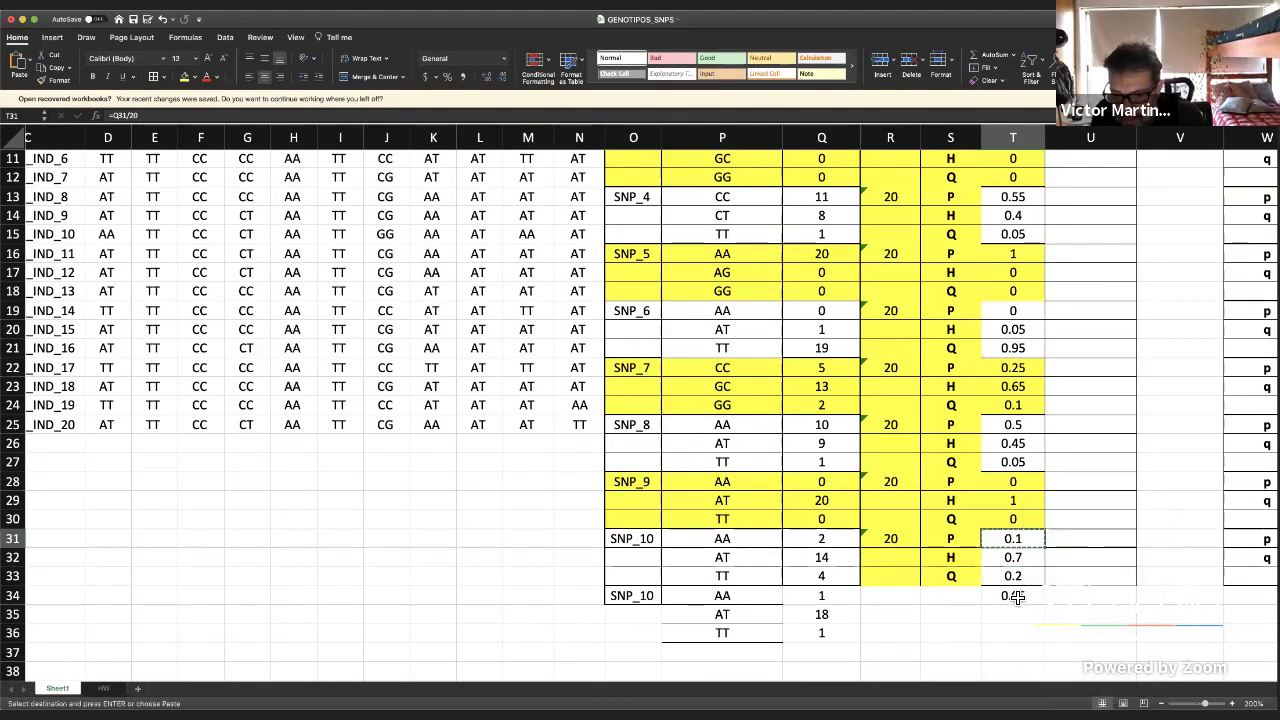
right_click(1020, 632)
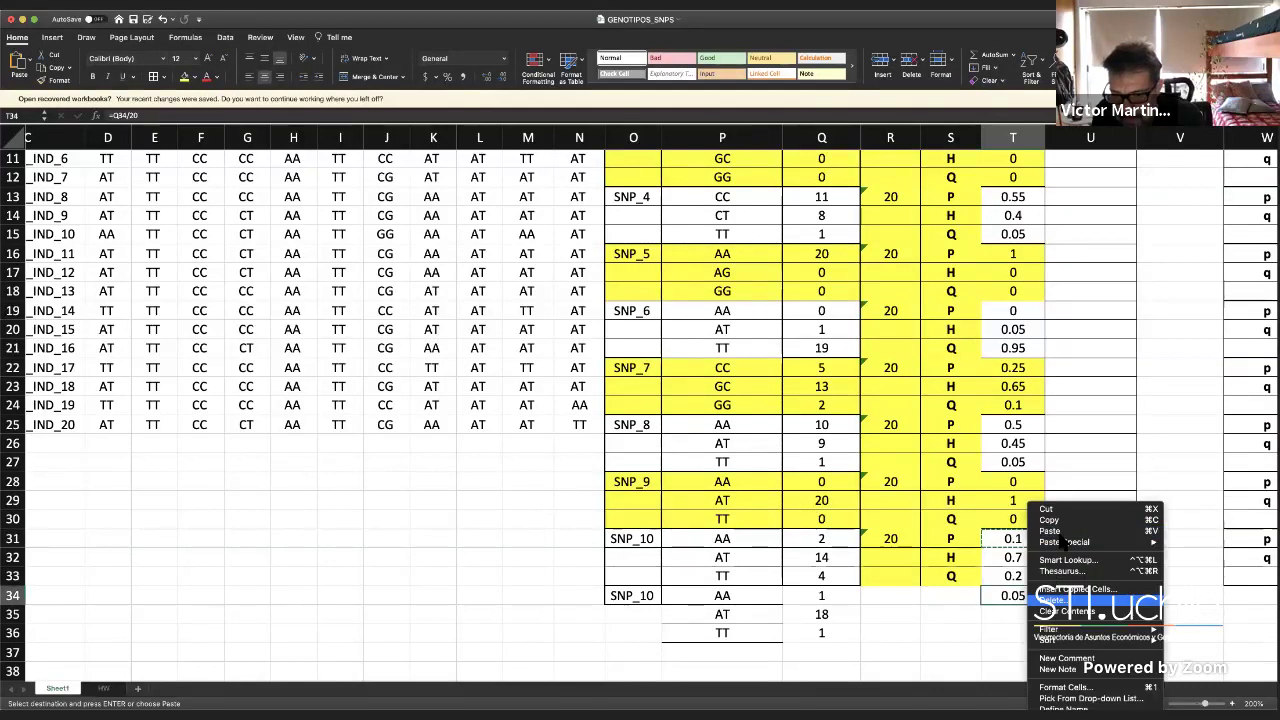
left_click(1041, 598)
left_click_drag(1048, 610, 1048, 650)
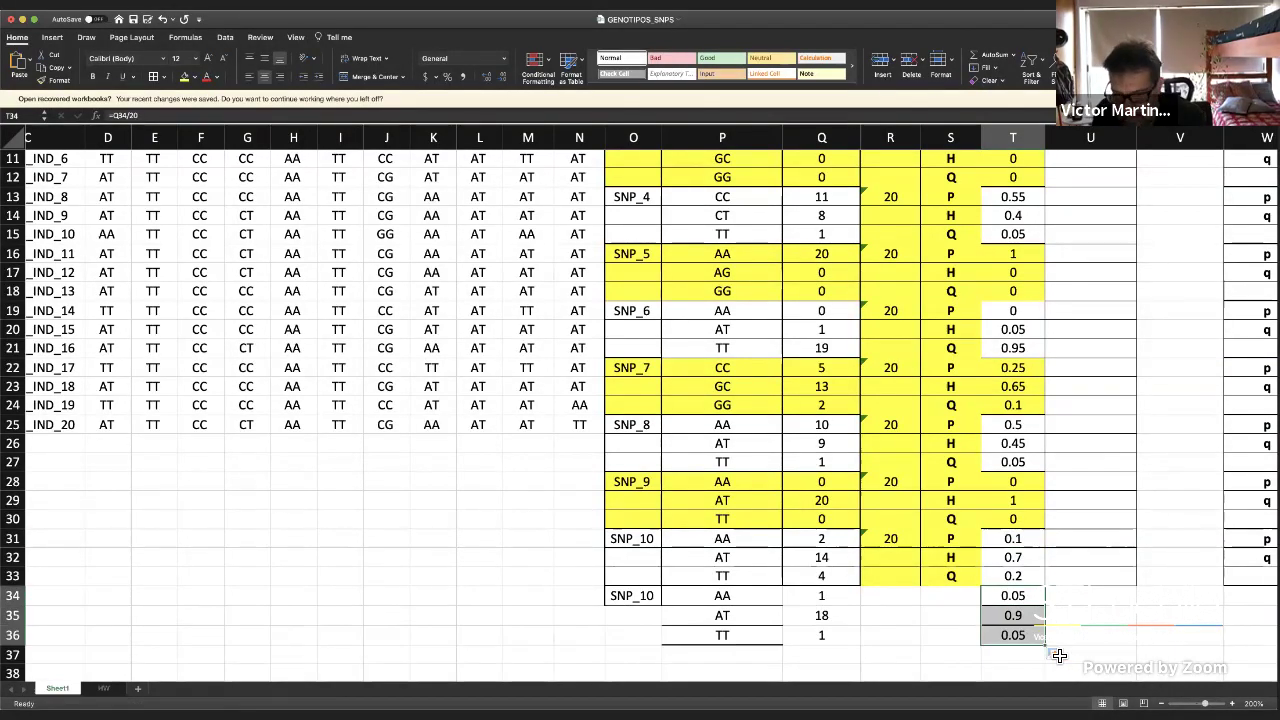
left_click(1018, 598)
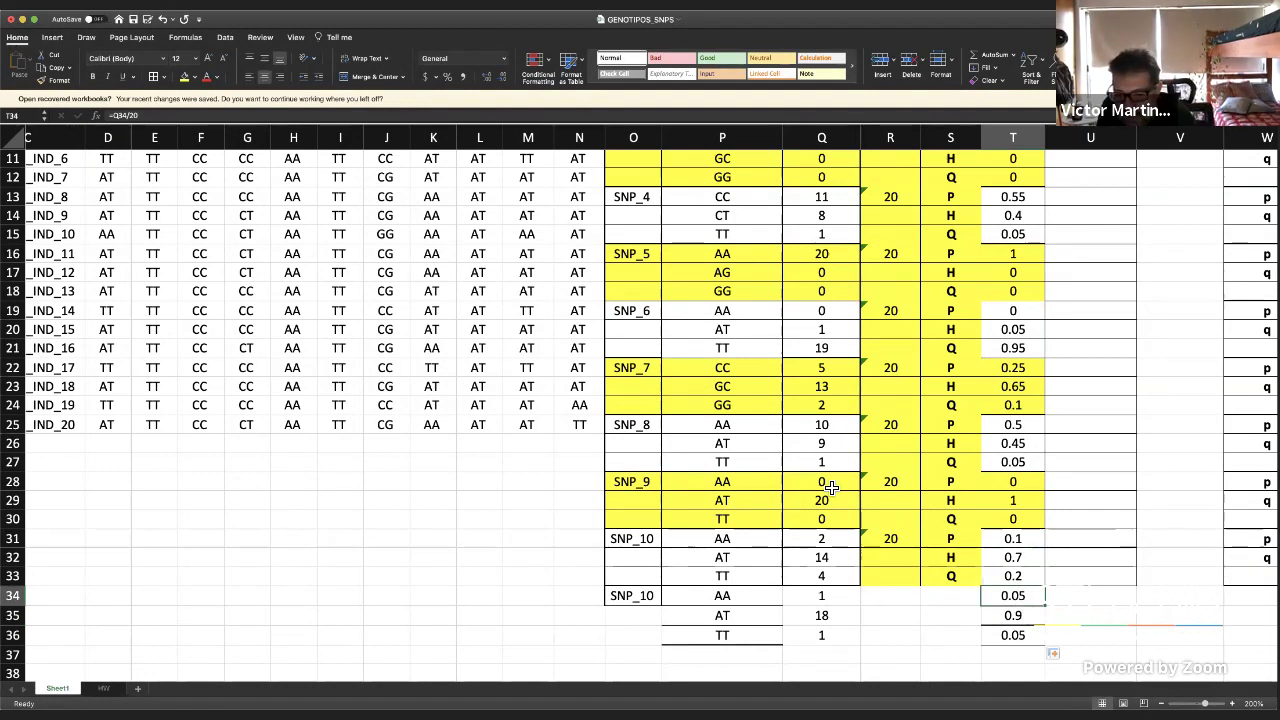
Copy the frequency labels P, H and Q from S31:S33 into S34:S36
left_click_drag(950, 540, 950, 565)
right_click(950, 565)
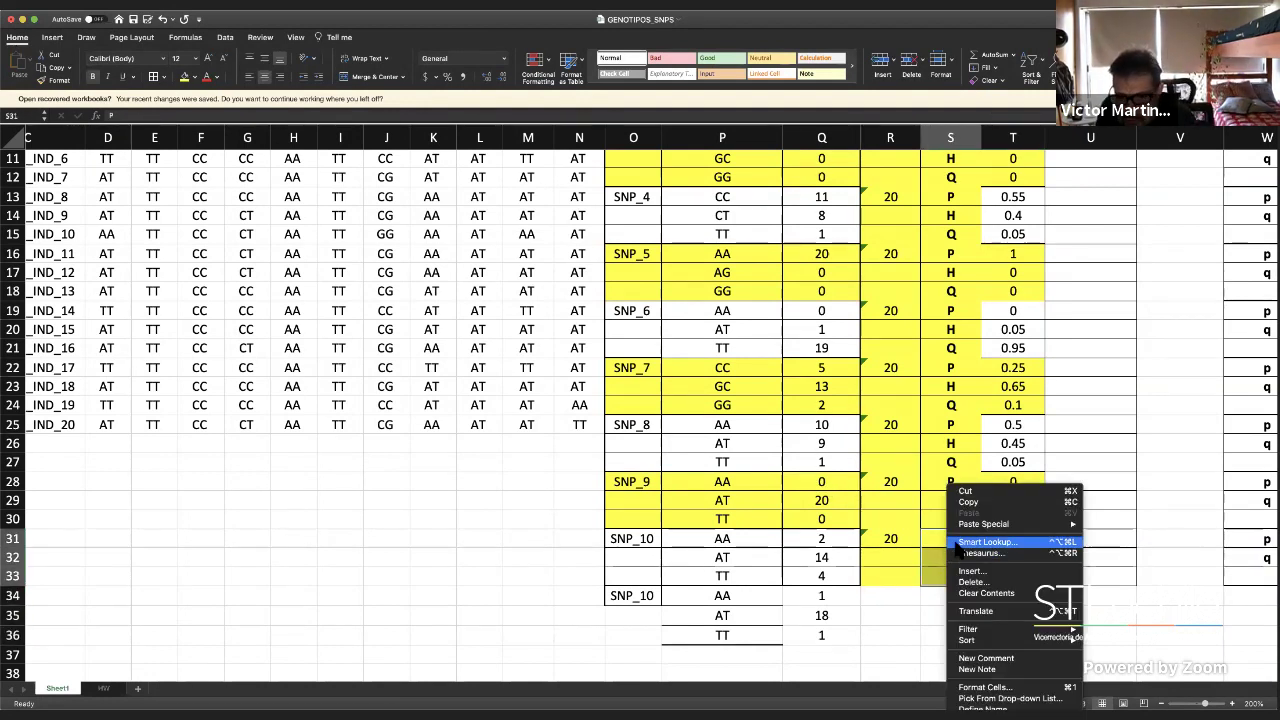
left_click(941, 601)
key("super+c")
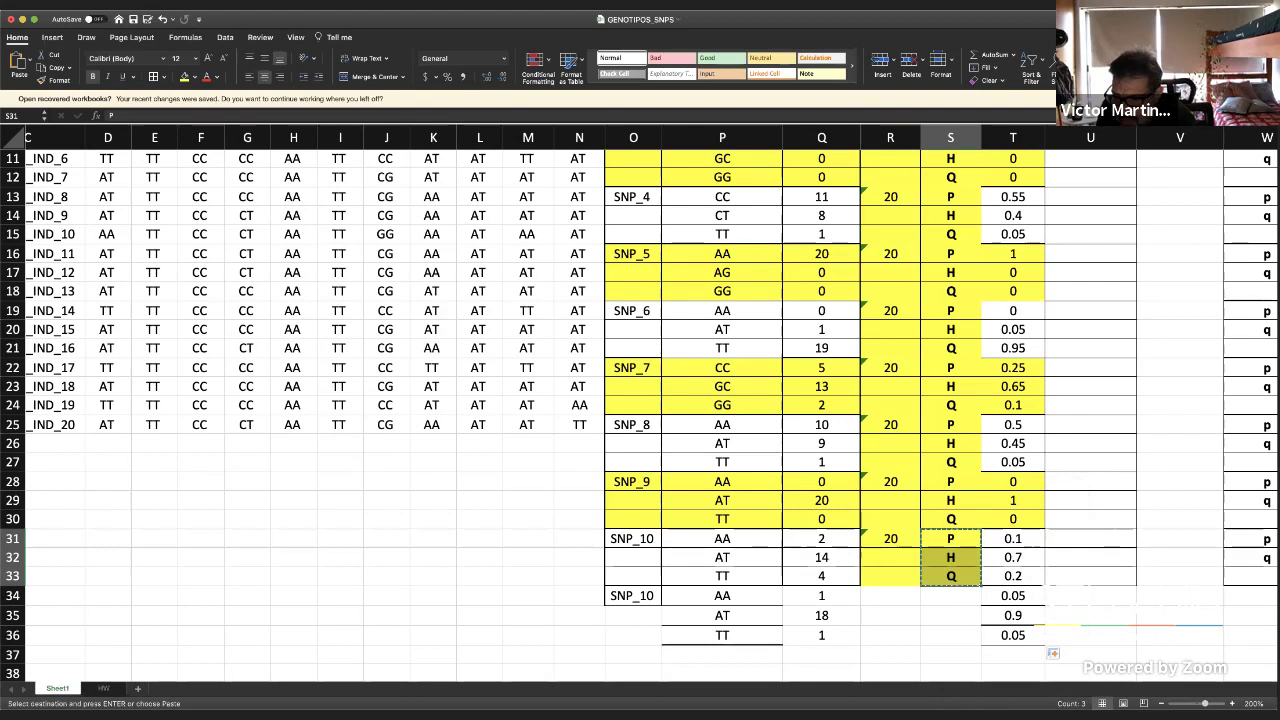
right_click(946, 600)
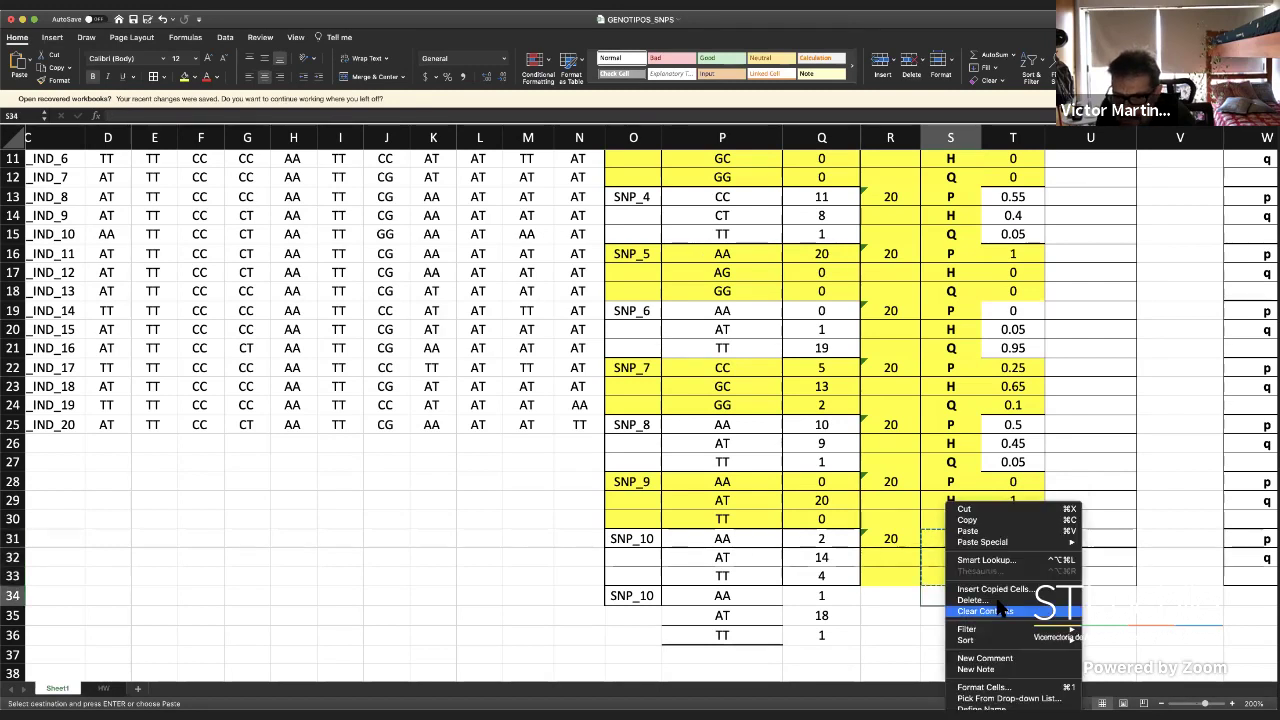
left_click(968, 531)
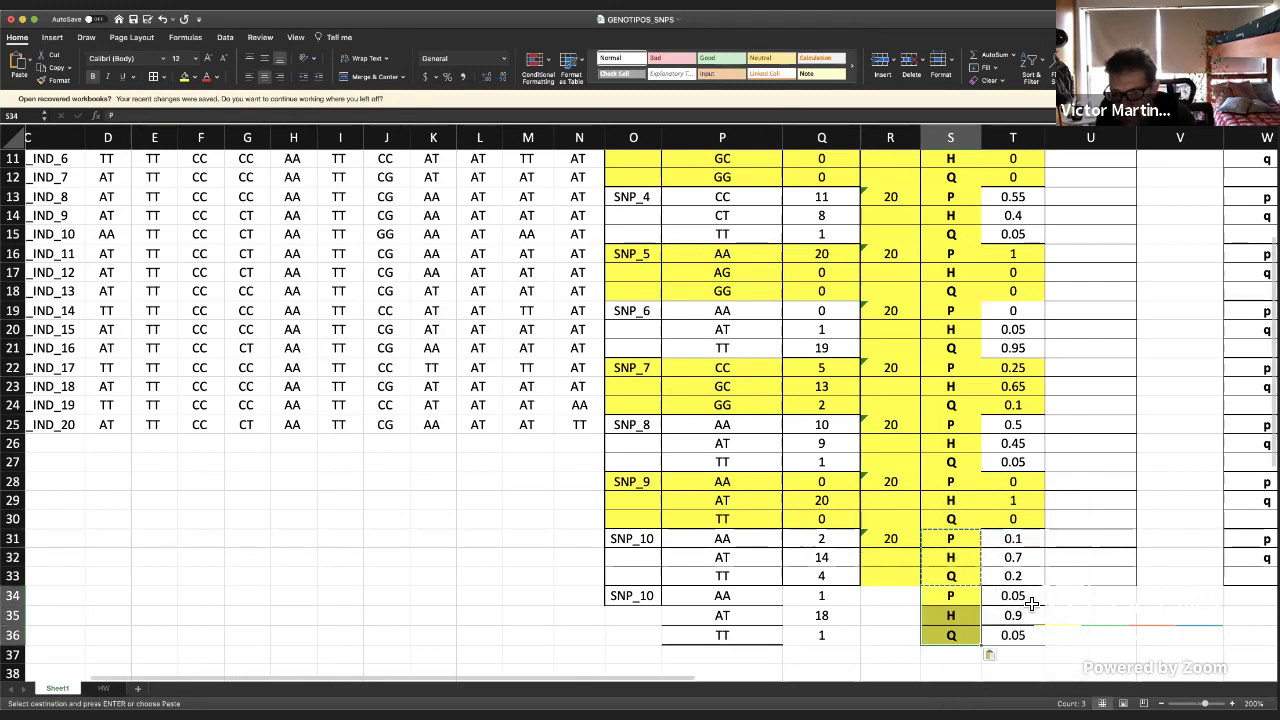
Rename the label in O34 as SNP_11 and apply cell borders to the block O34:T36
scroll(1038, 632, "up", 1)
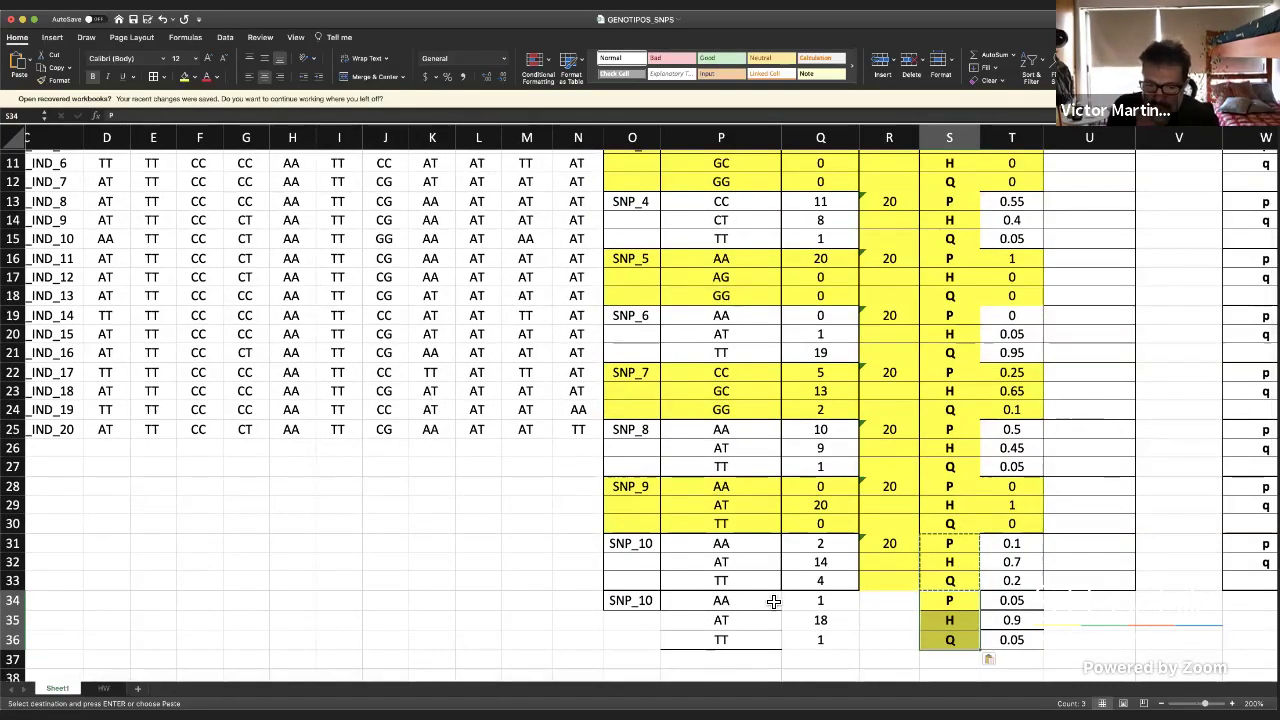
double_click(652, 604)
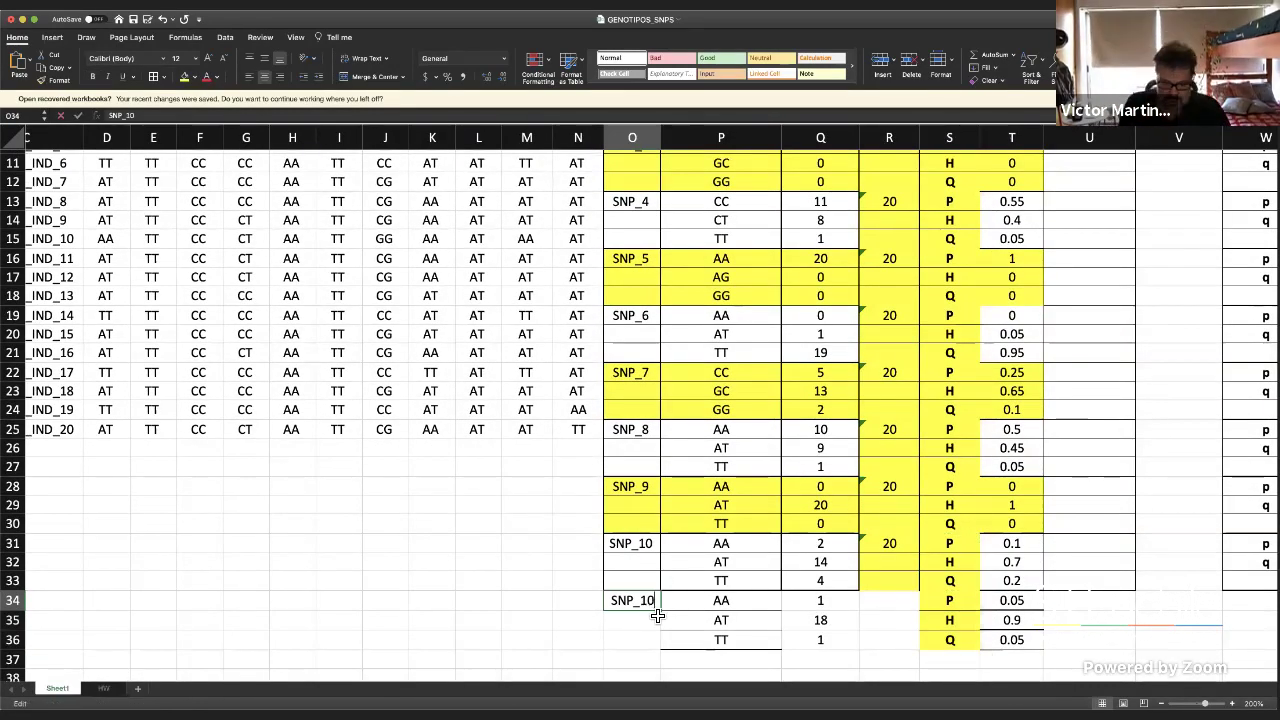
key("BackSpace")
type("1")
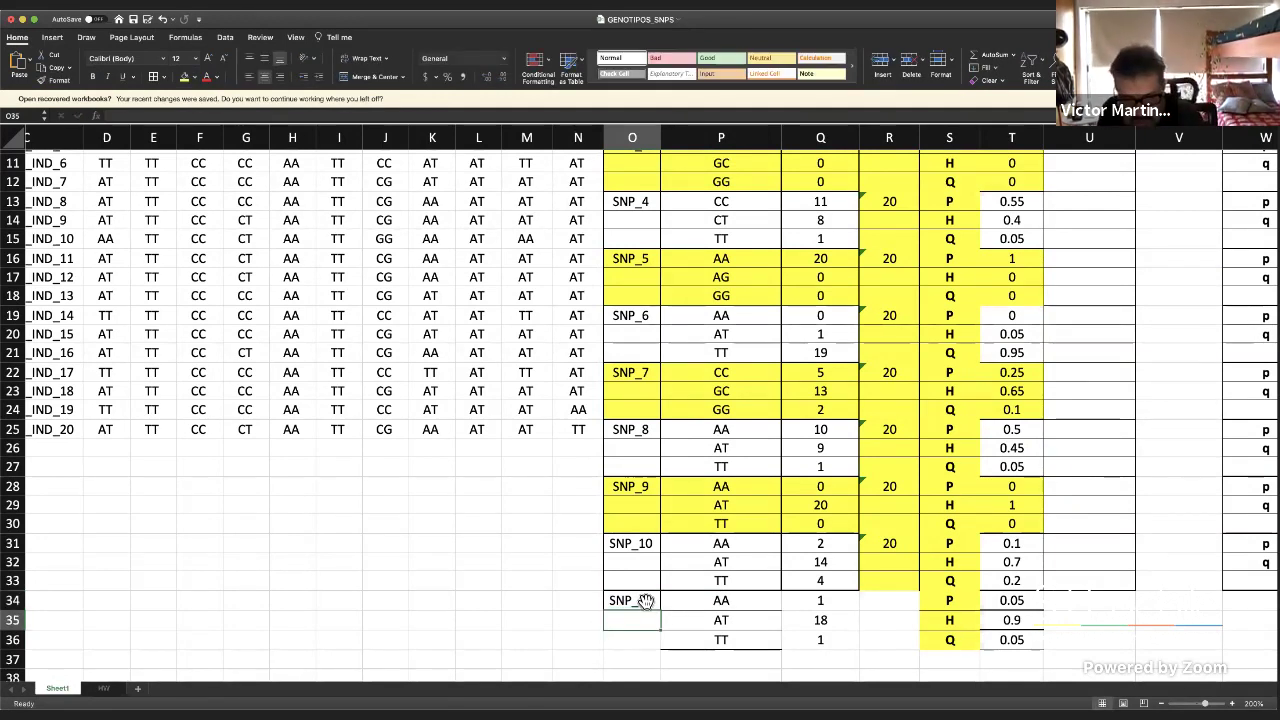
left_click_drag(646, 604, 1016, 644)
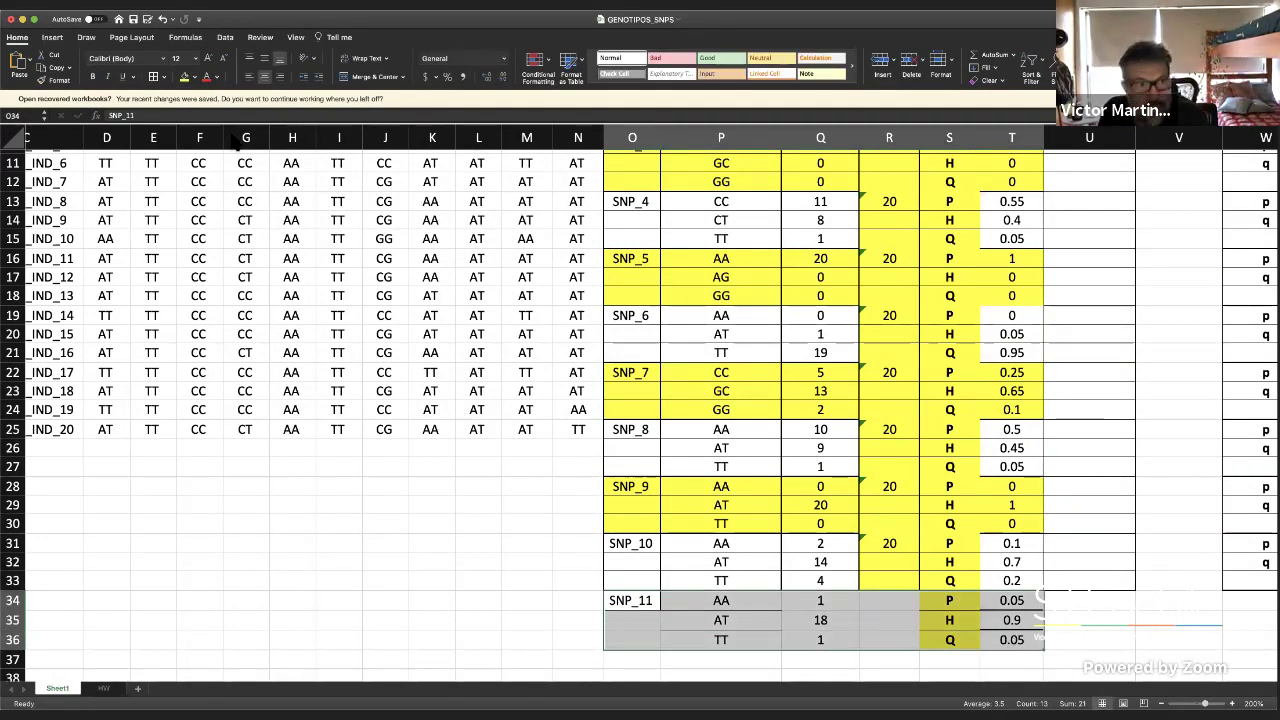
left_click(153, 76)
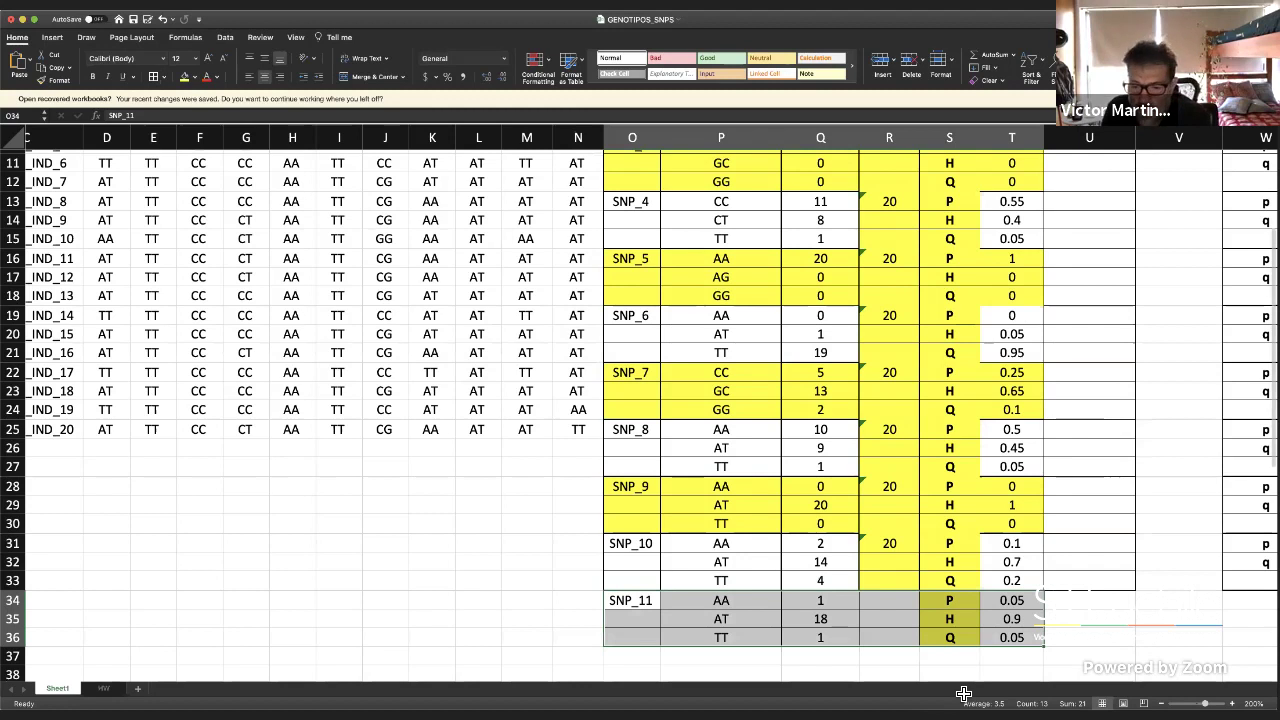
Copy the SNP_11 block O34:T36 and paste it as values only at A25 of the HW sheet
right_click(893, 488)
left_click(920, 506)
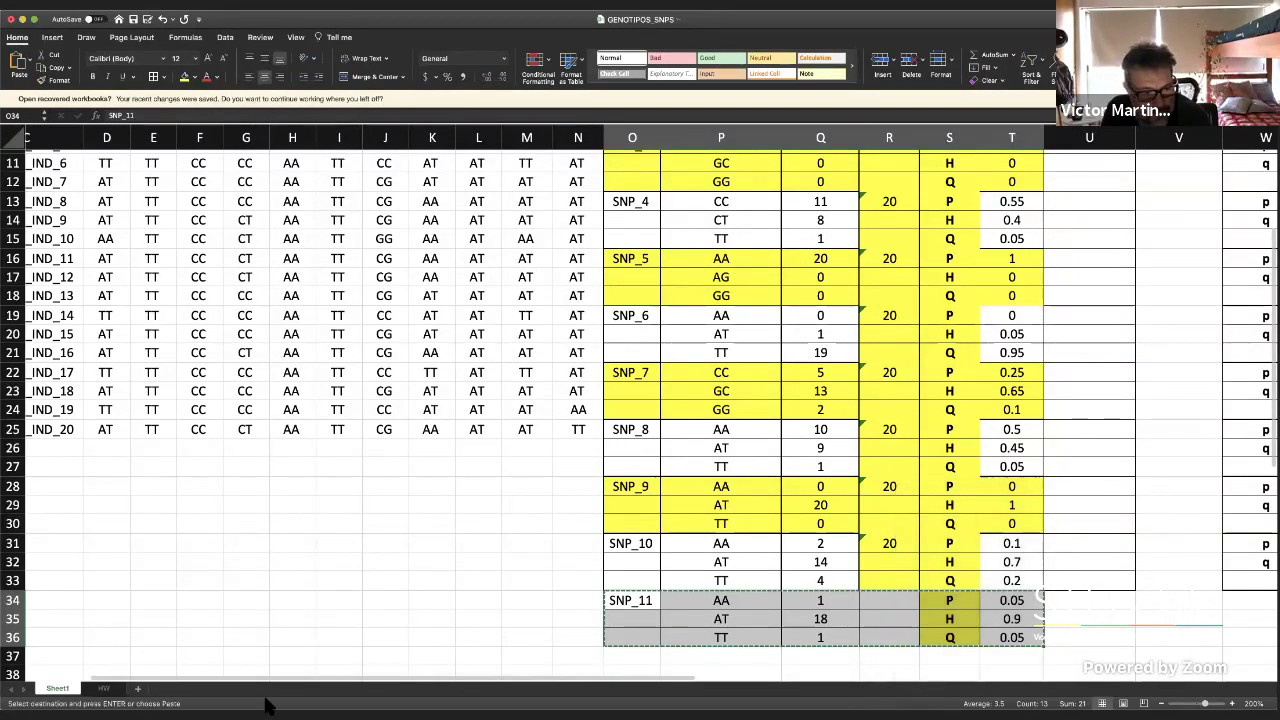
left_click(104, 690)
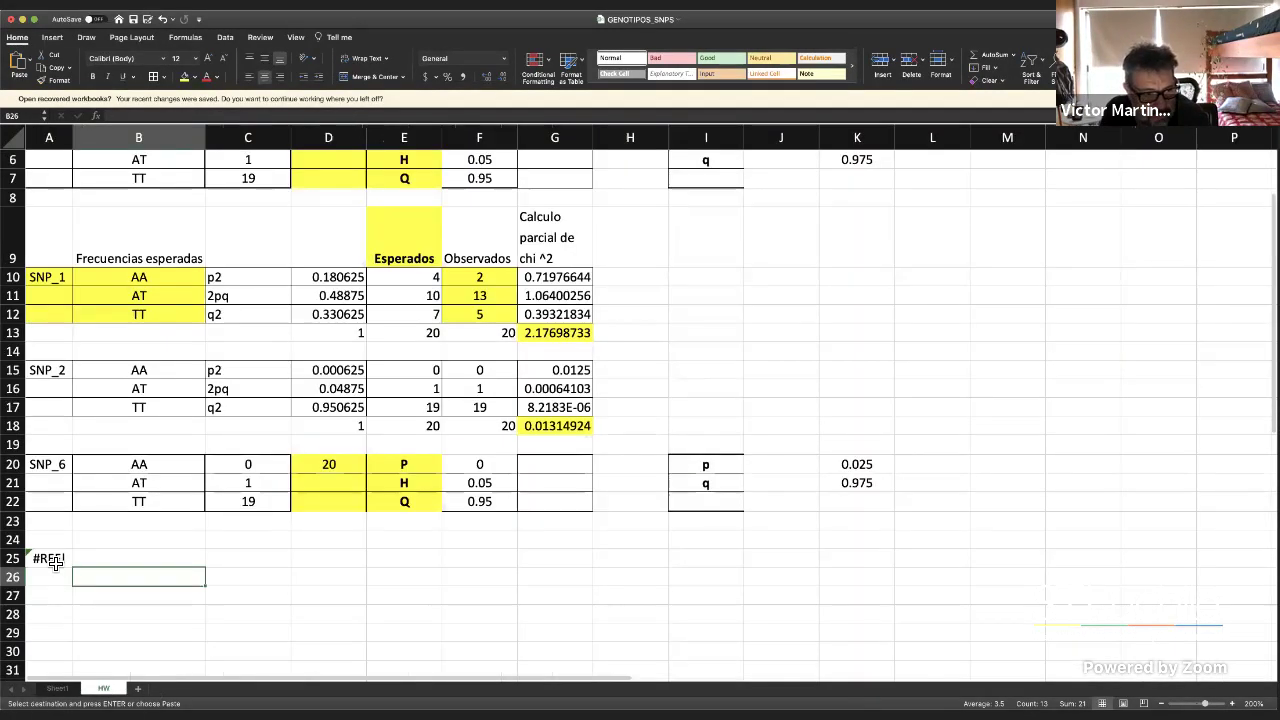
right_click(55, 558)
mouse_move(100, 541)
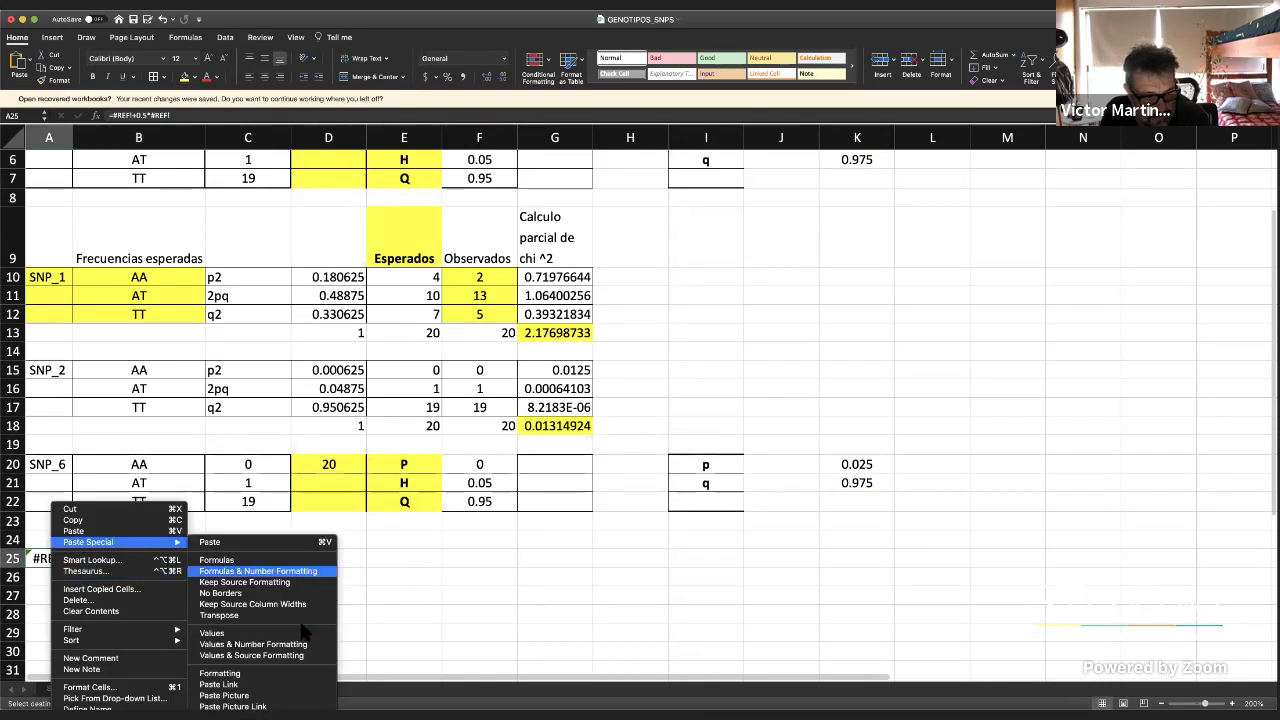
left_click(230, 633)
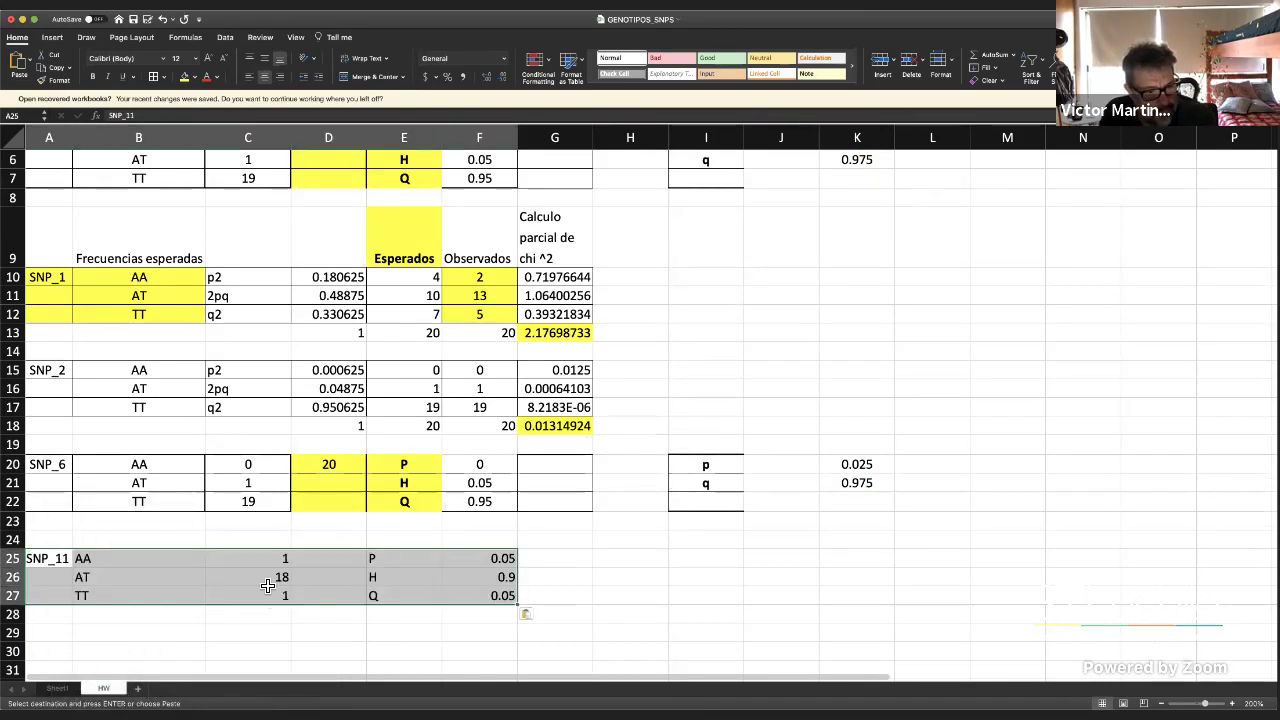
Centre the contents of B25:L27 in the SNP_11 rows of the HW sheet
left_click(226, 582)
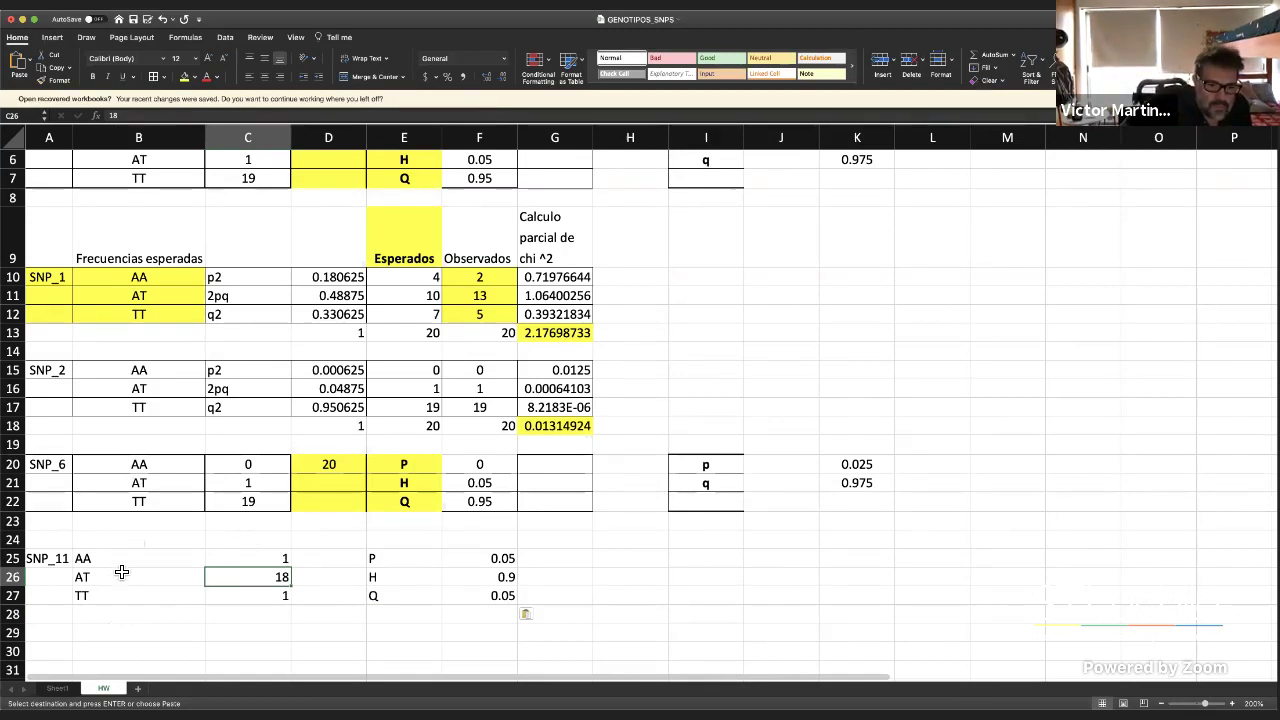
left_click_drag(121, 565, 903, 606)
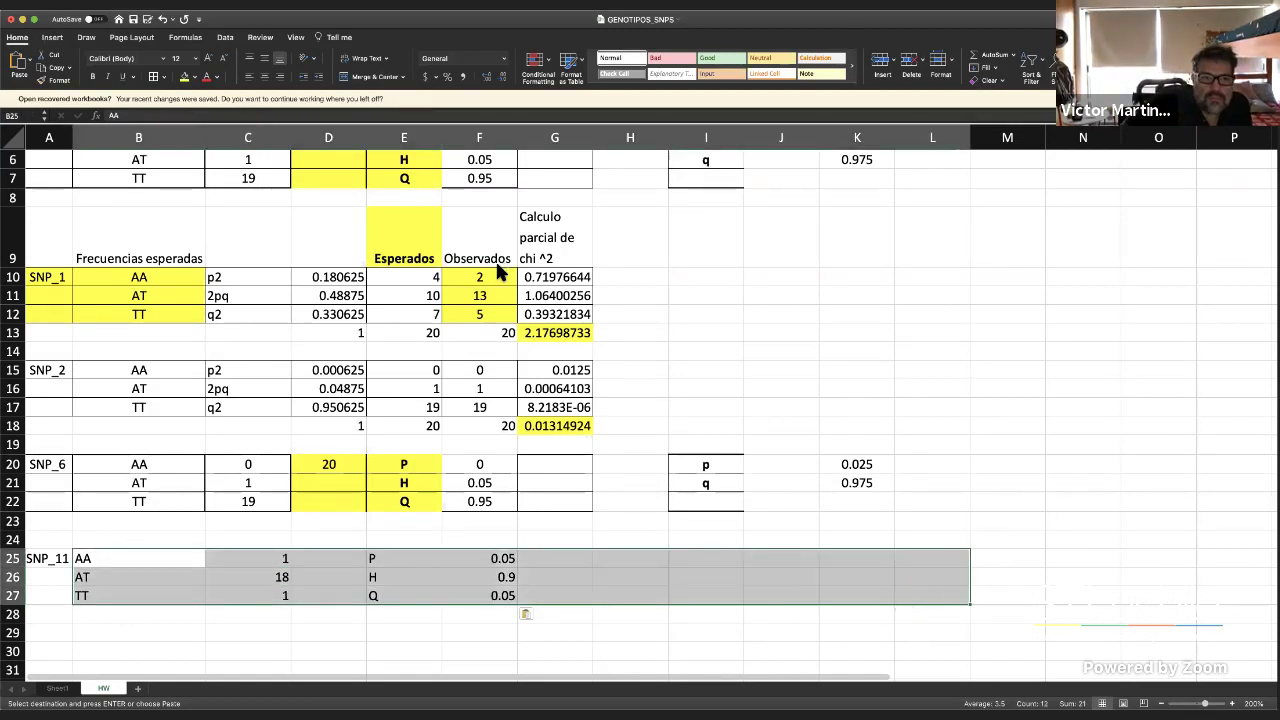
left_click(265, 77)
left_click(563, 577)
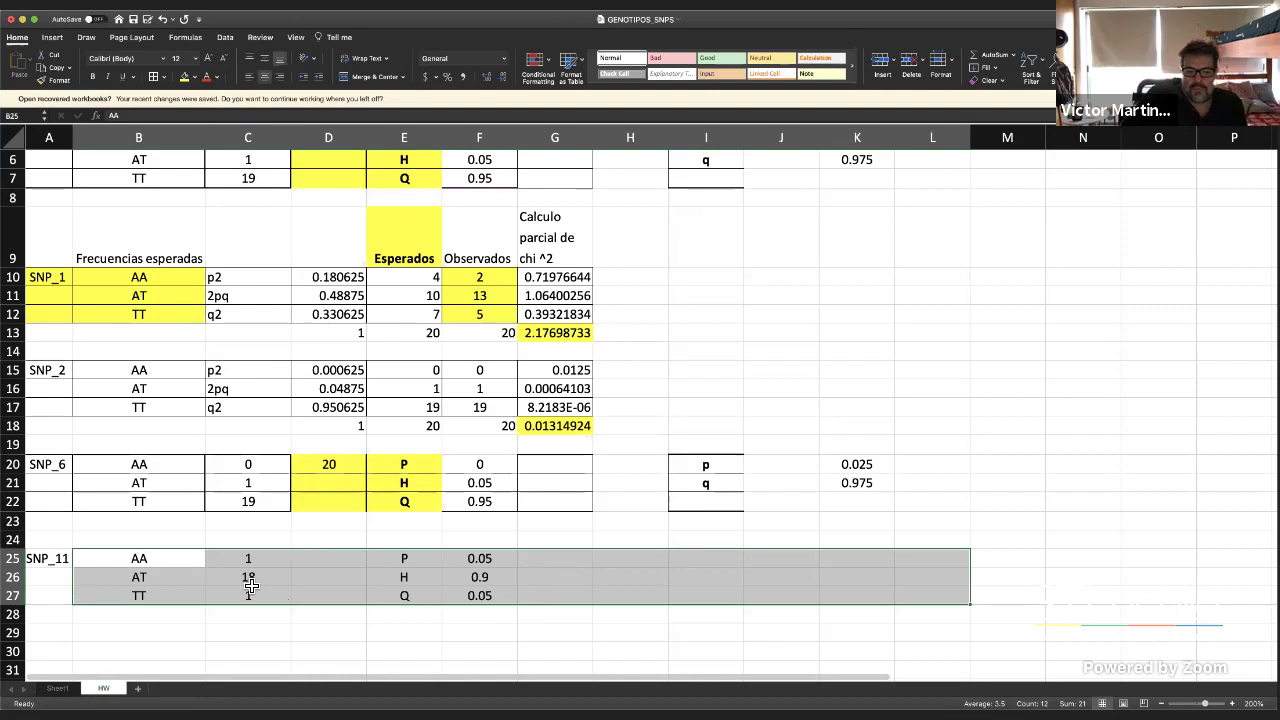
left_click(200, 559)
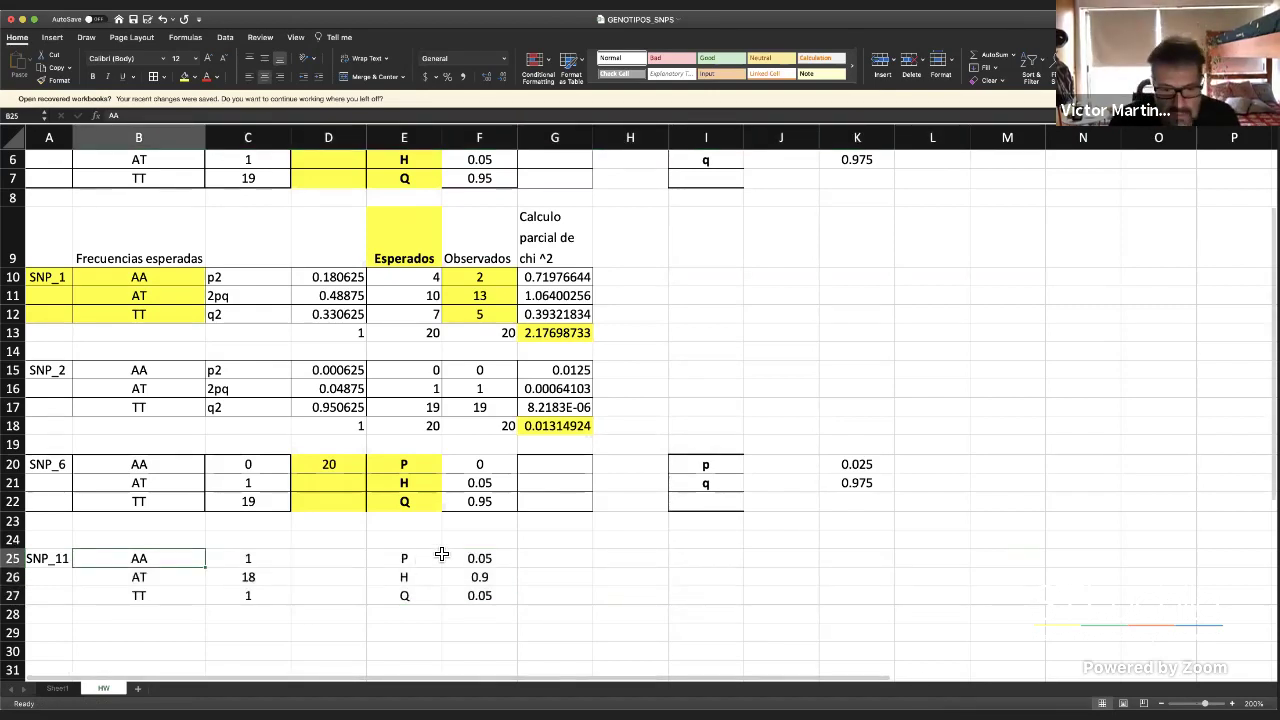
Copy the SNP_6 allele-frequency block with p and q from I20:K22 to I25:K27 for SNP_11
left_click(861, 464)
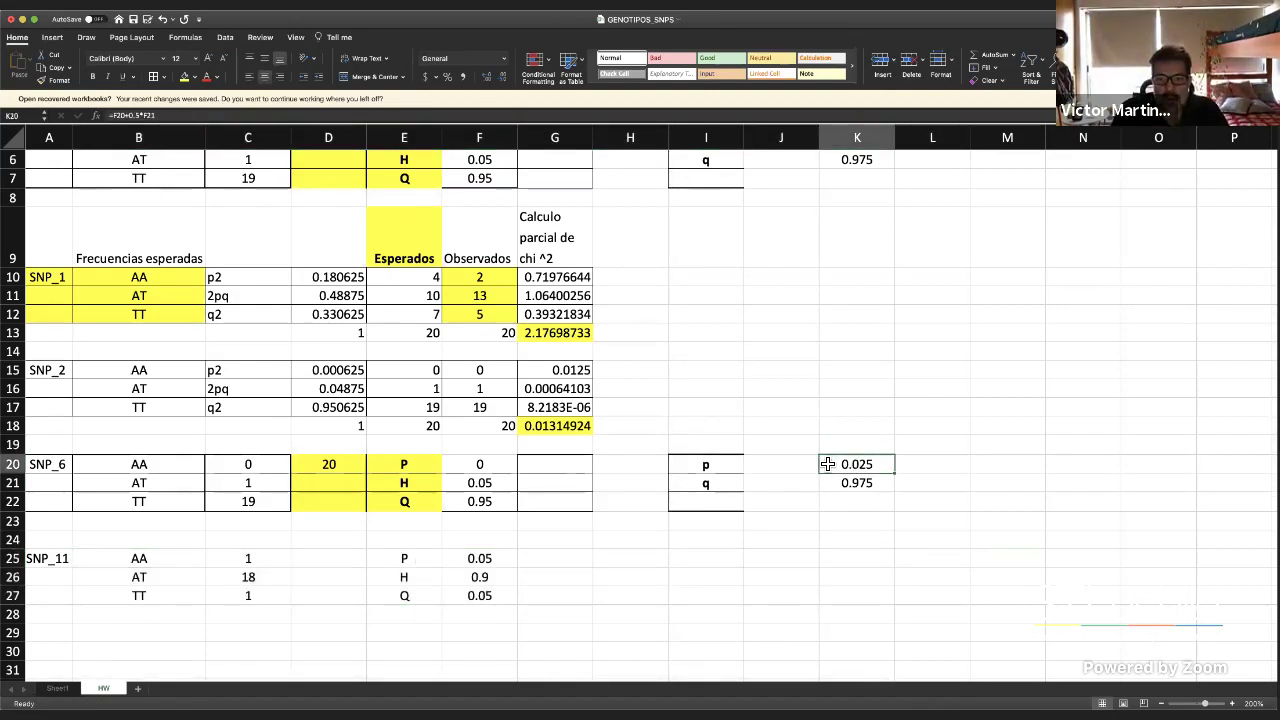
left_click(865, 558)
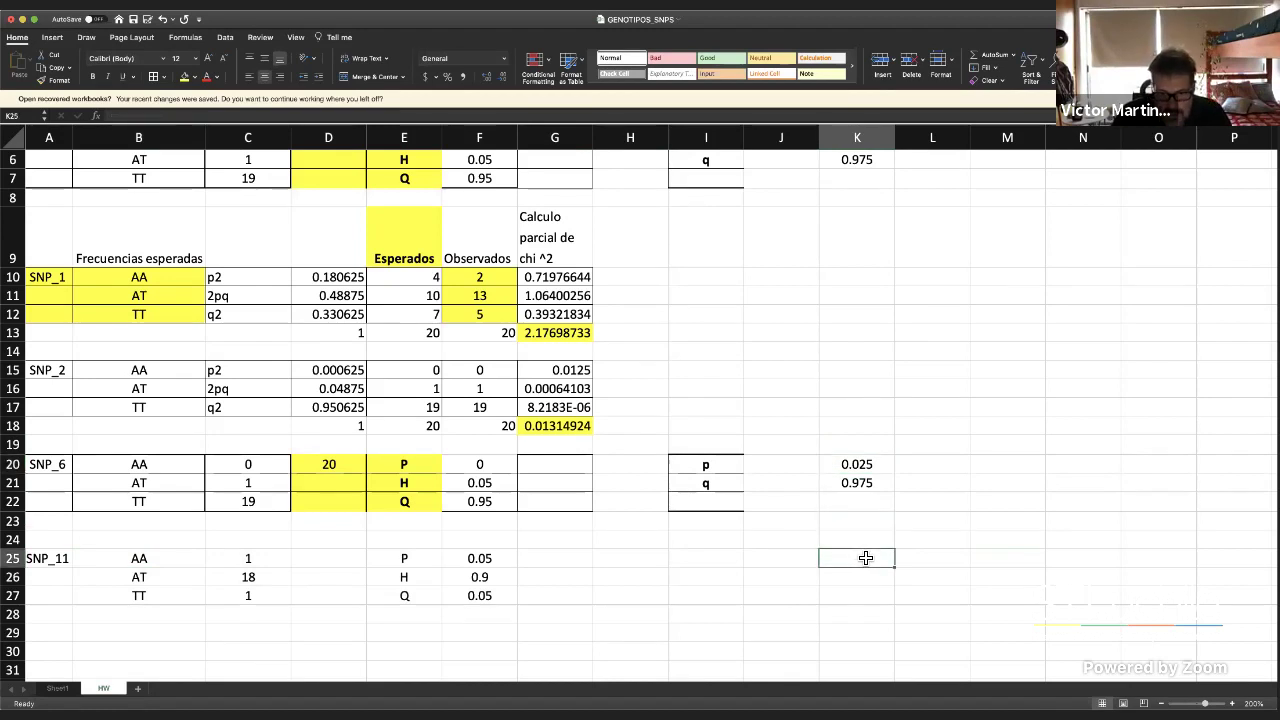
key("Up")
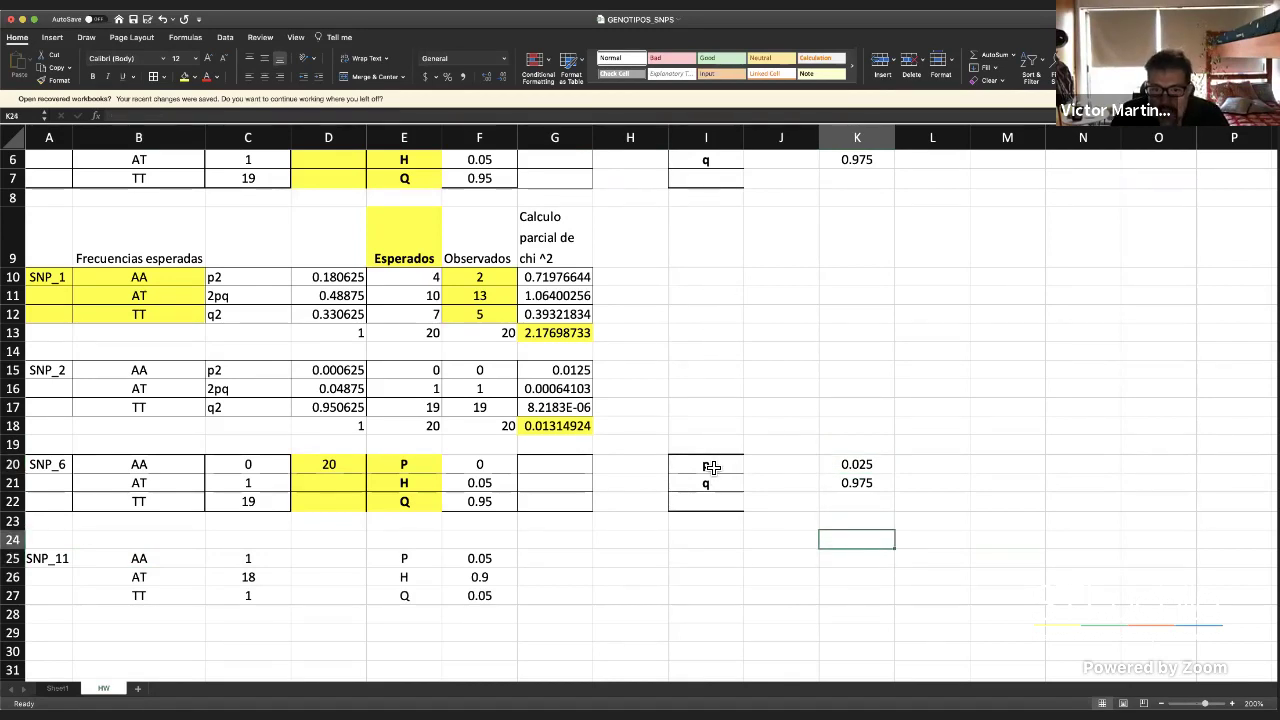
left_click_drag(711, 467, 855, 512)
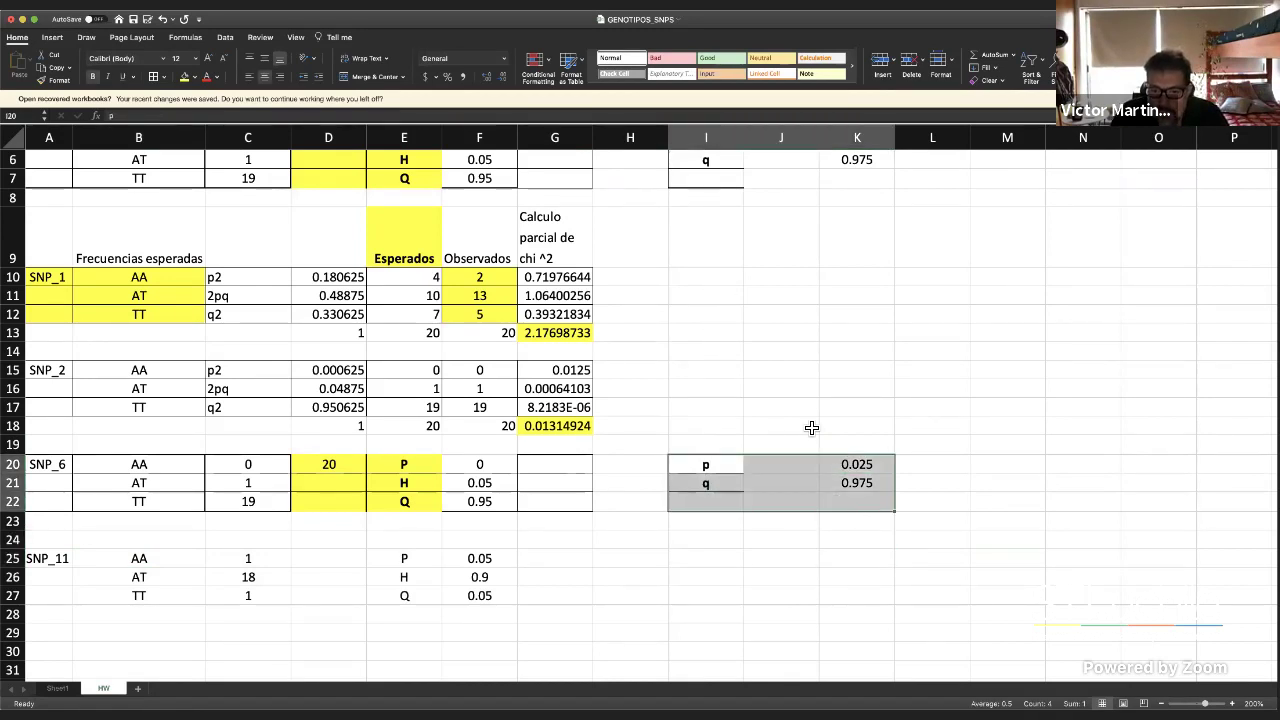
left_click(849, 467)
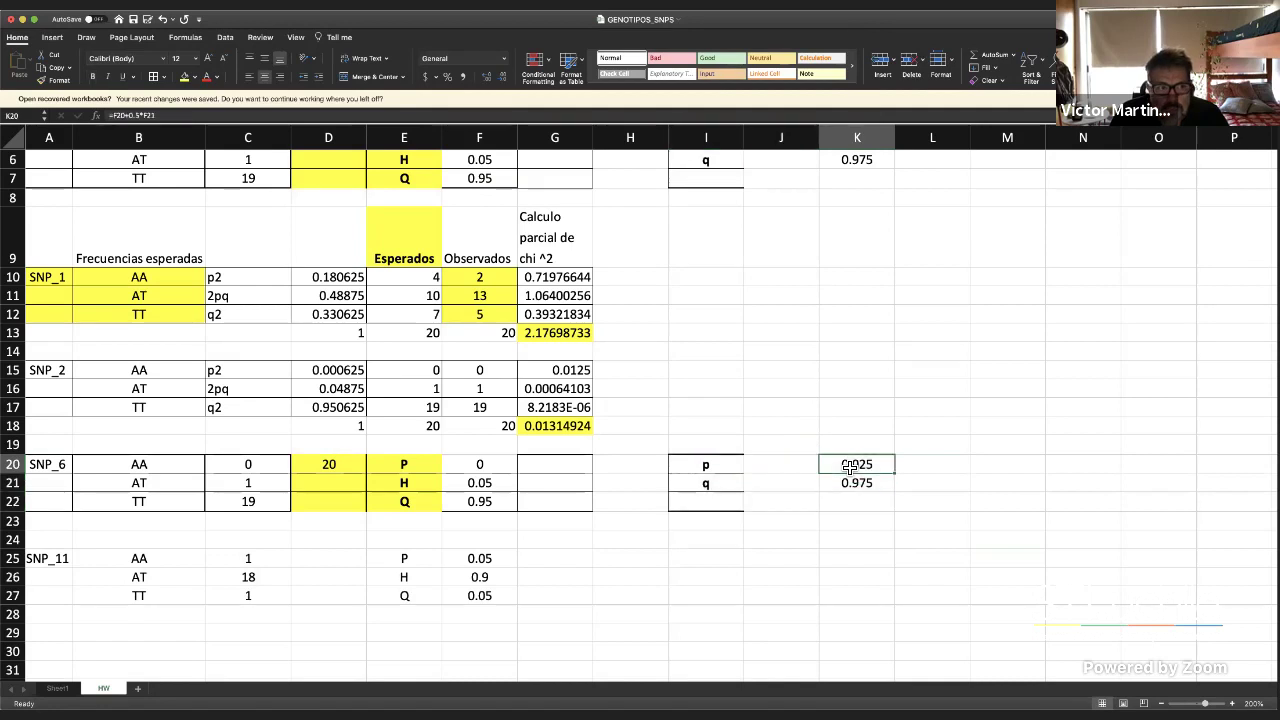
left_click_drag(865, 504, 720, 463)
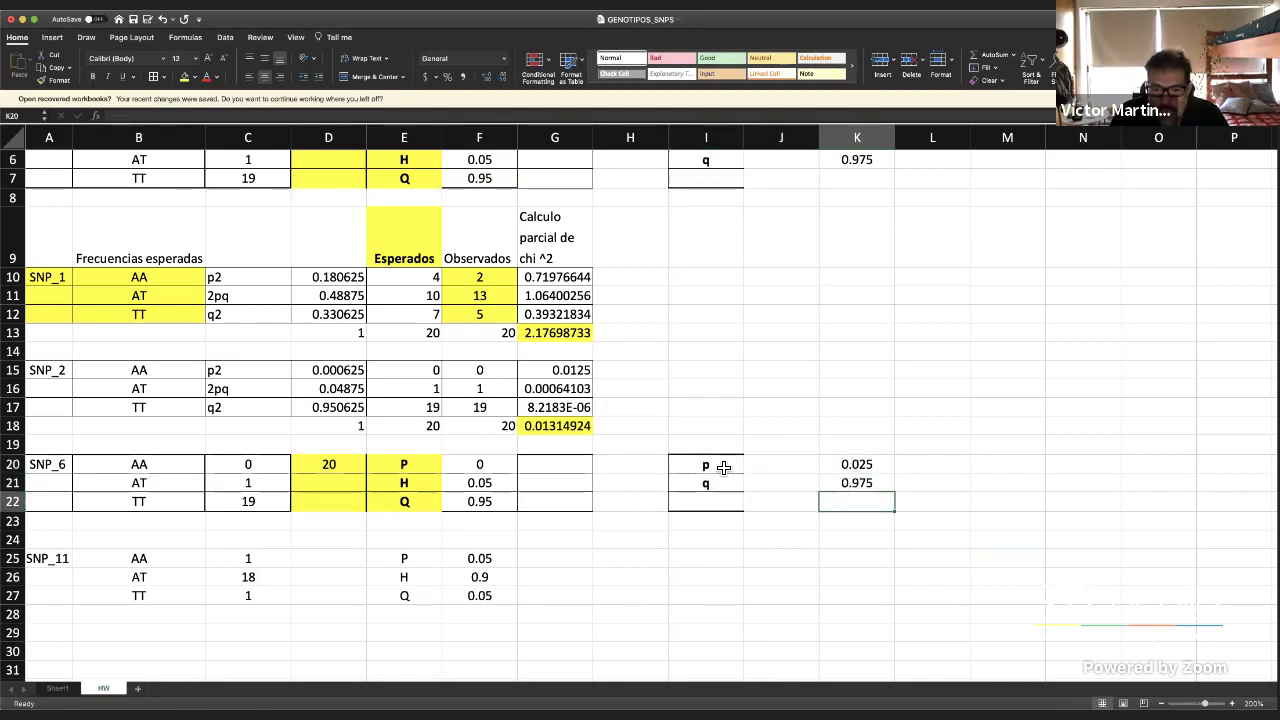
right_click(767, 466)
left_click(745, 479)
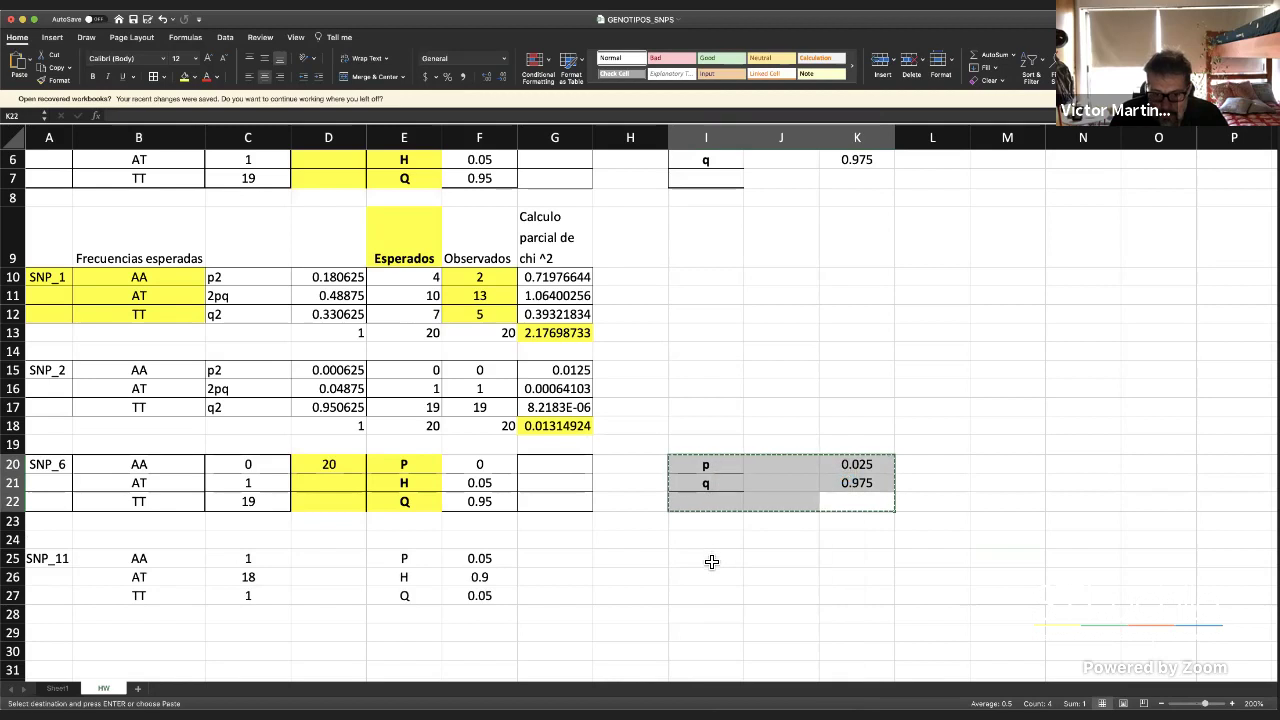
left_click(709, 559)
key("cmd+v")
left_click(935, 541)
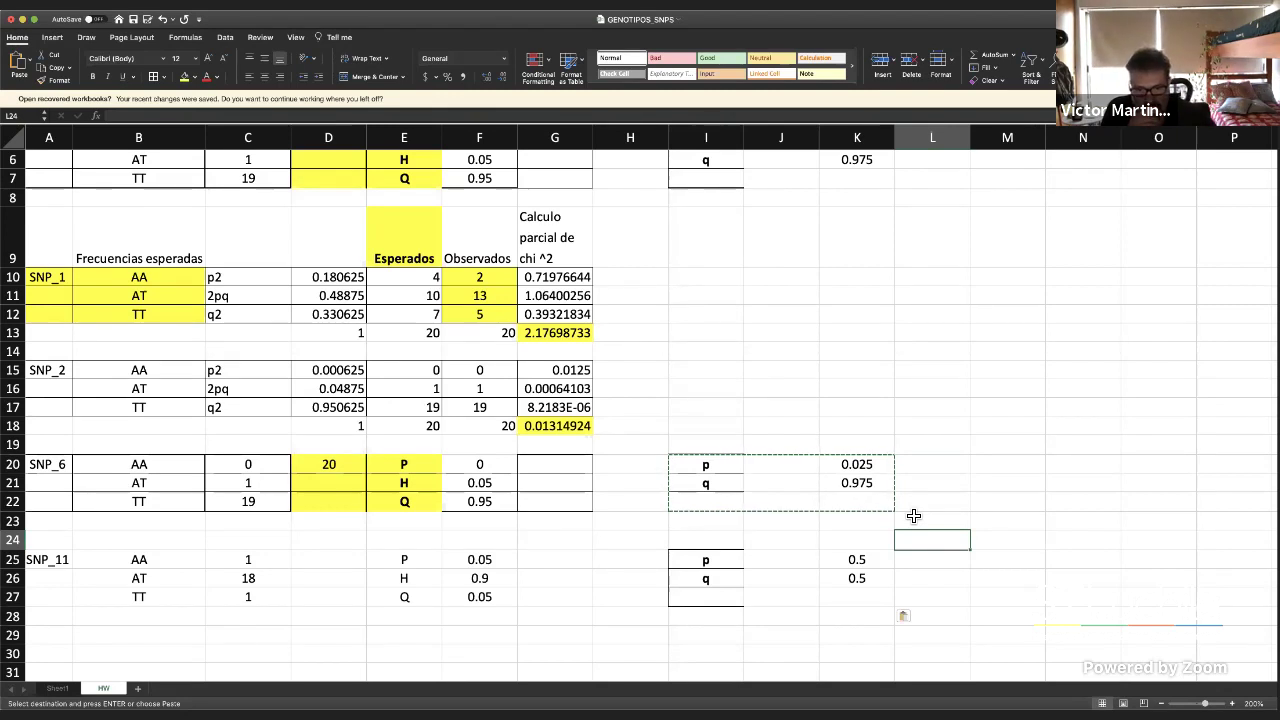
Show the SNP_11 allele frequencies in K25:K26 with two decimal places and check their formulas
left_click_drag(878, 563, 880, 580)
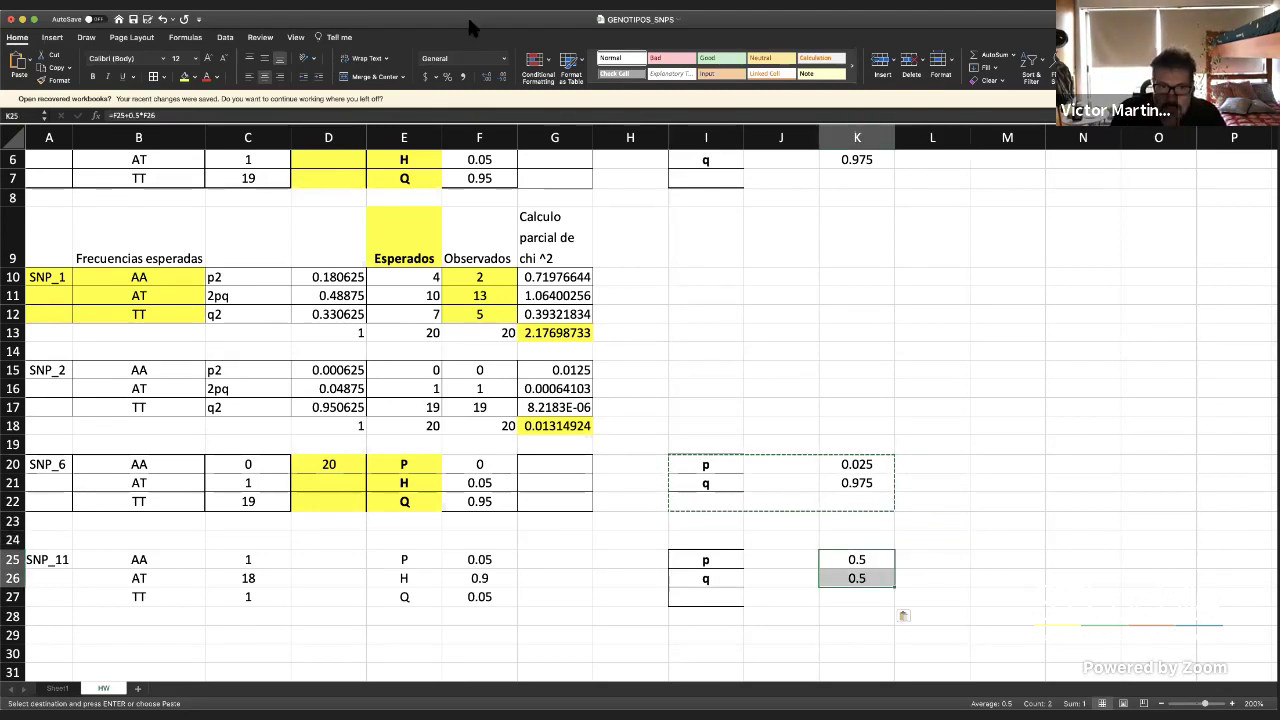
left_click(487, 77)
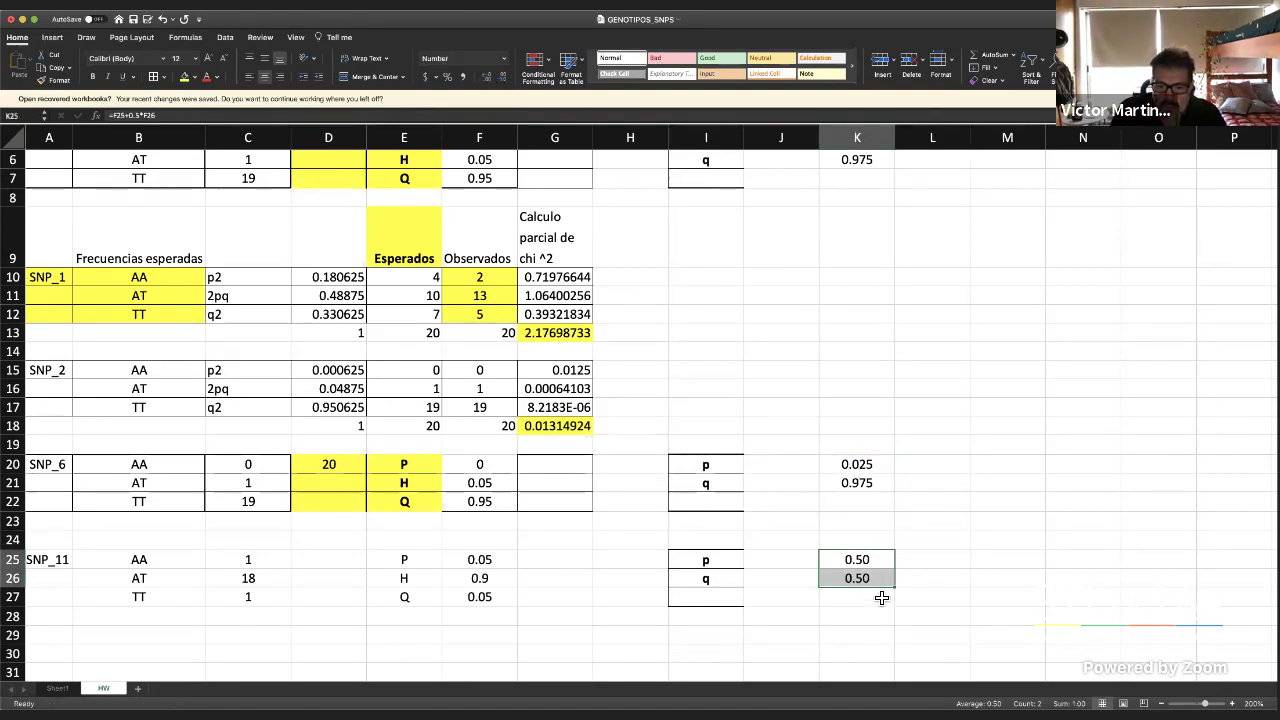
left_click(857, 563)
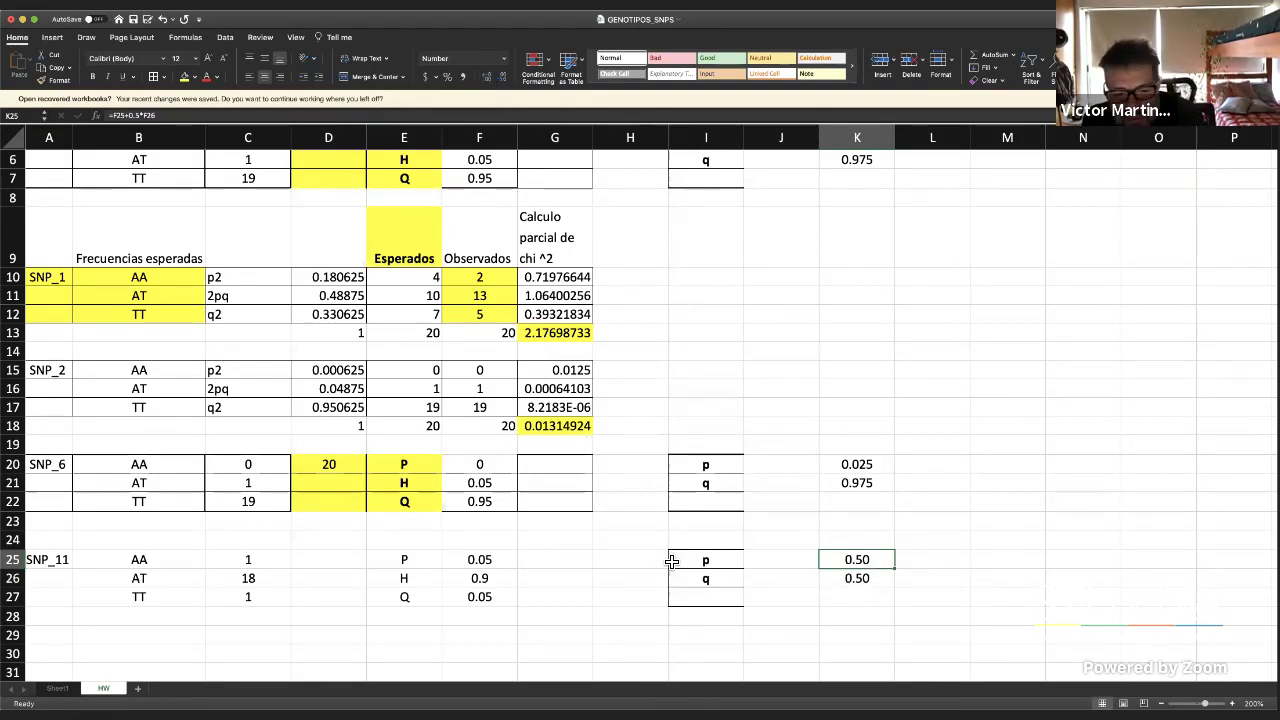
left_click(875, 588)
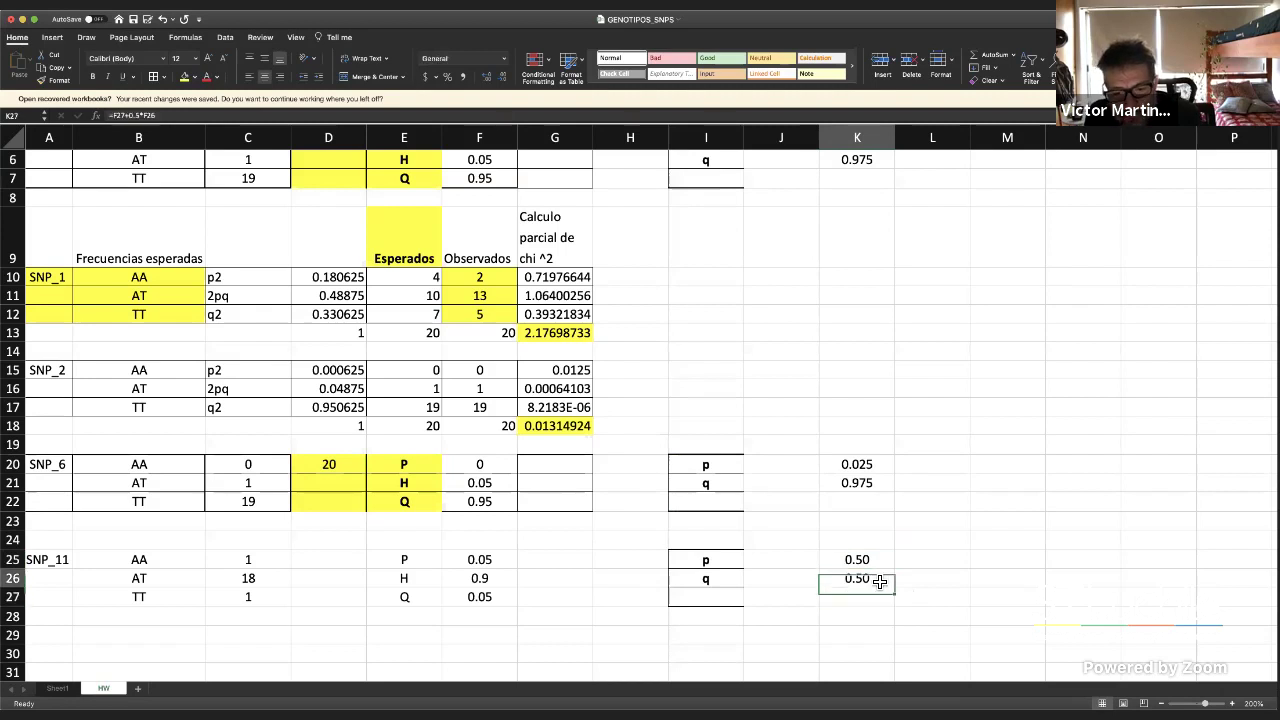
Copy the SNP_2 expected-frequency and chi-squared block A15:G18 and paste it at A29 below the SNP_11 data
scroll(720, 600, "left", 1)
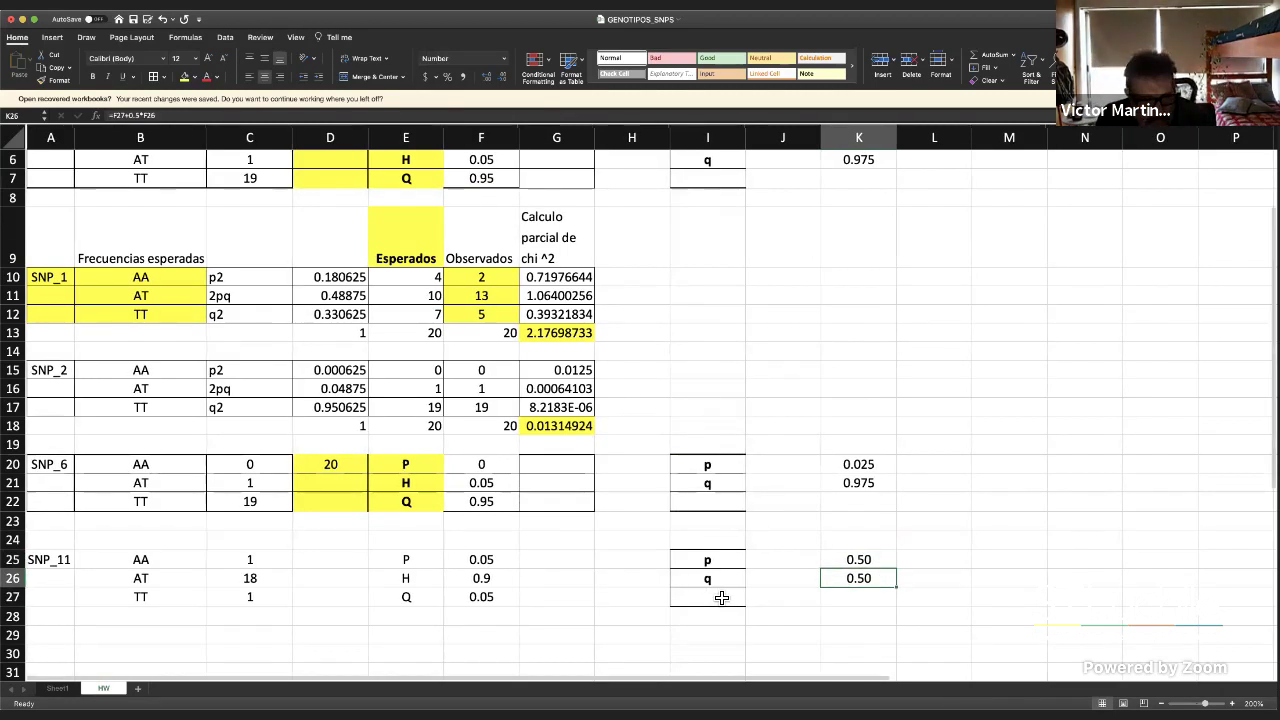
scroll(756, 622, "down", 3)
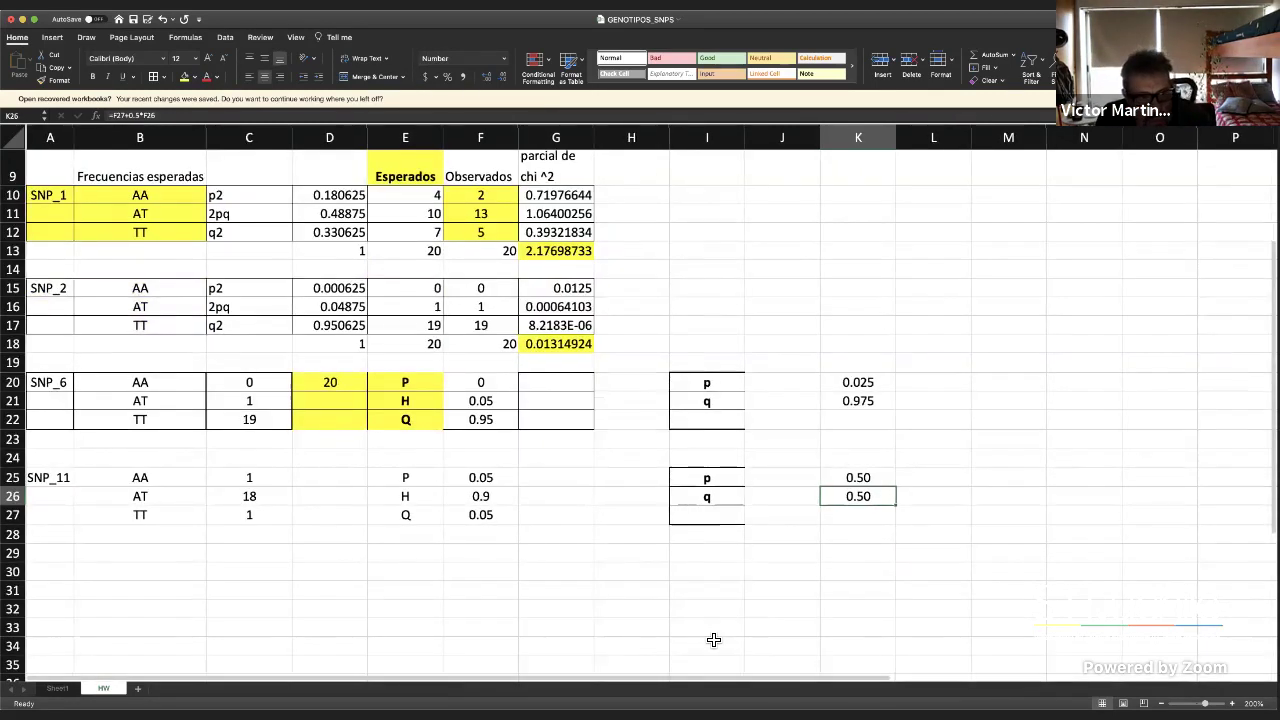
left_click_drag(600, 342, 45, 295)
right_click(45, 295)
key("Return")
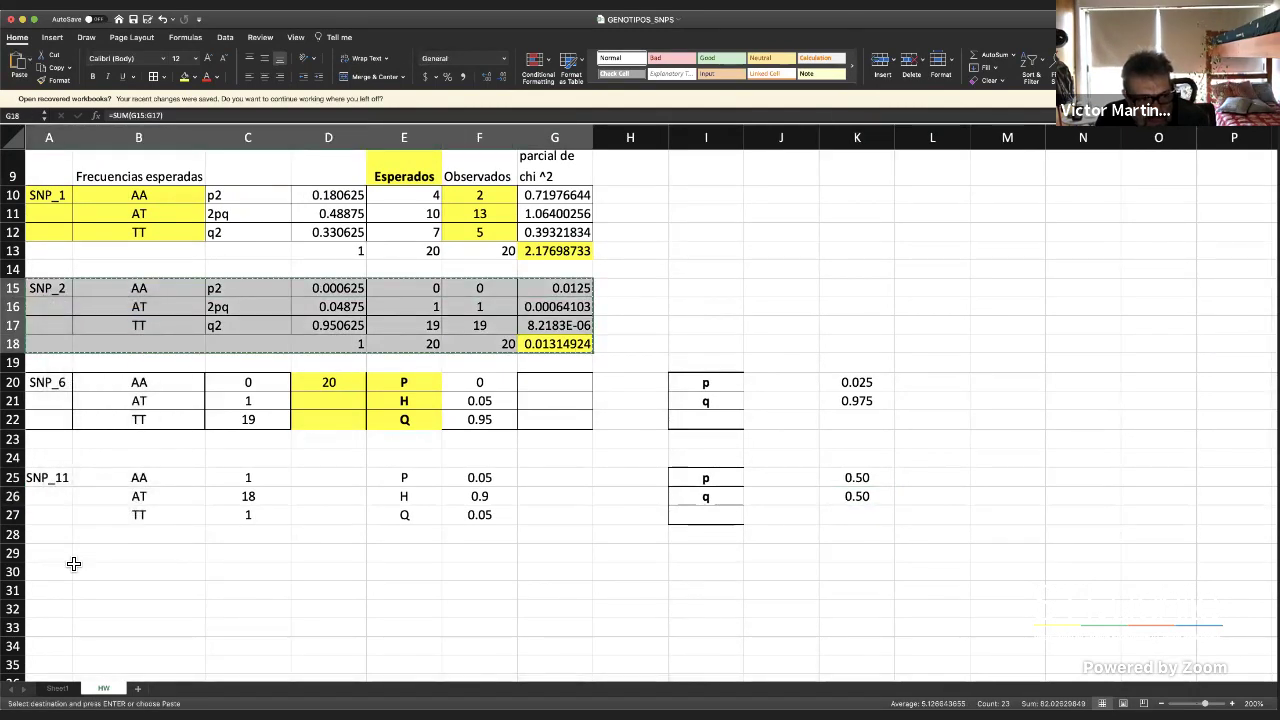
left_click(51, 551)
right_click(51, 551)
left_click(102, 531)
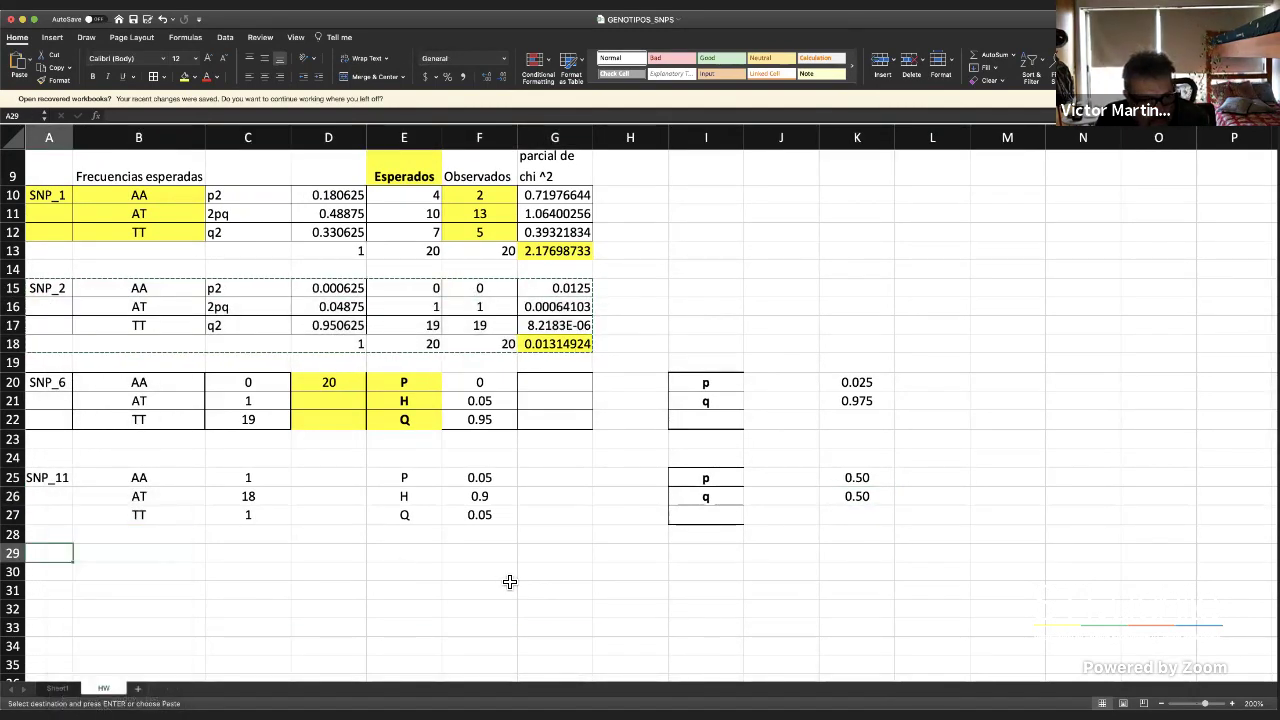
left_click(555, 590)
Relabel the pasted block in A29 as SNP_11
double_click(56, 557)
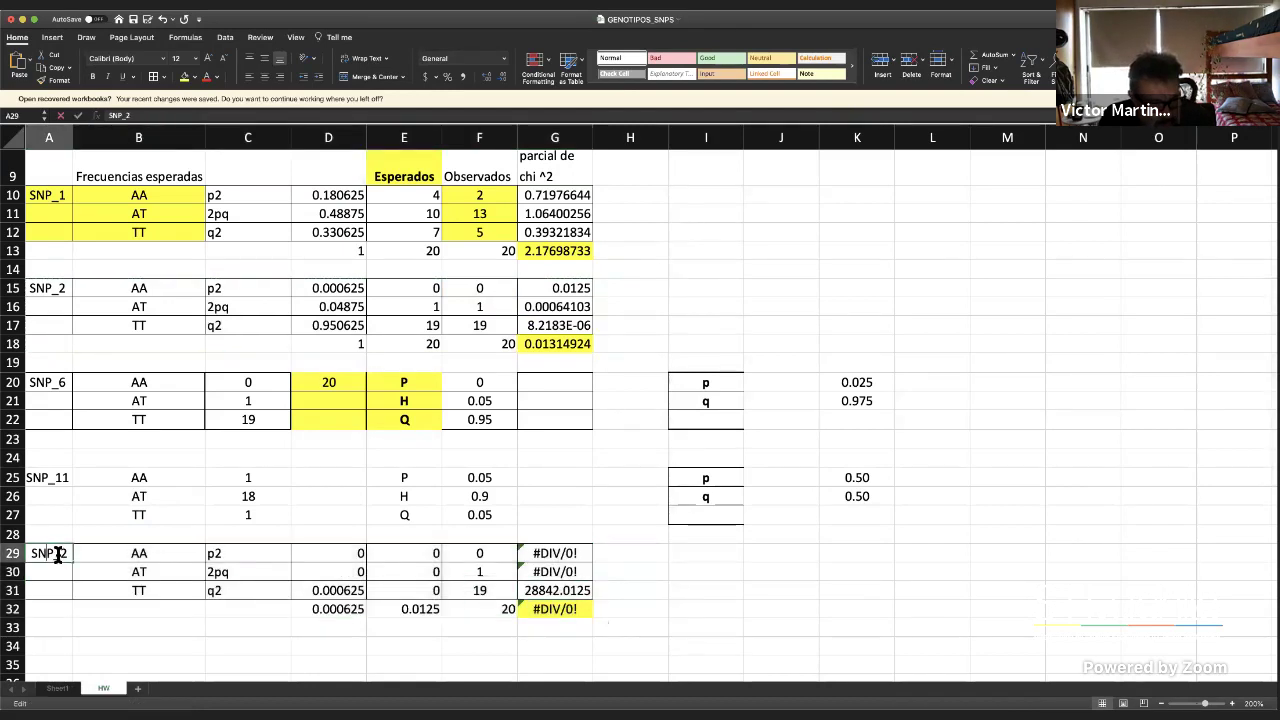
key("BackSpace")
type("11")
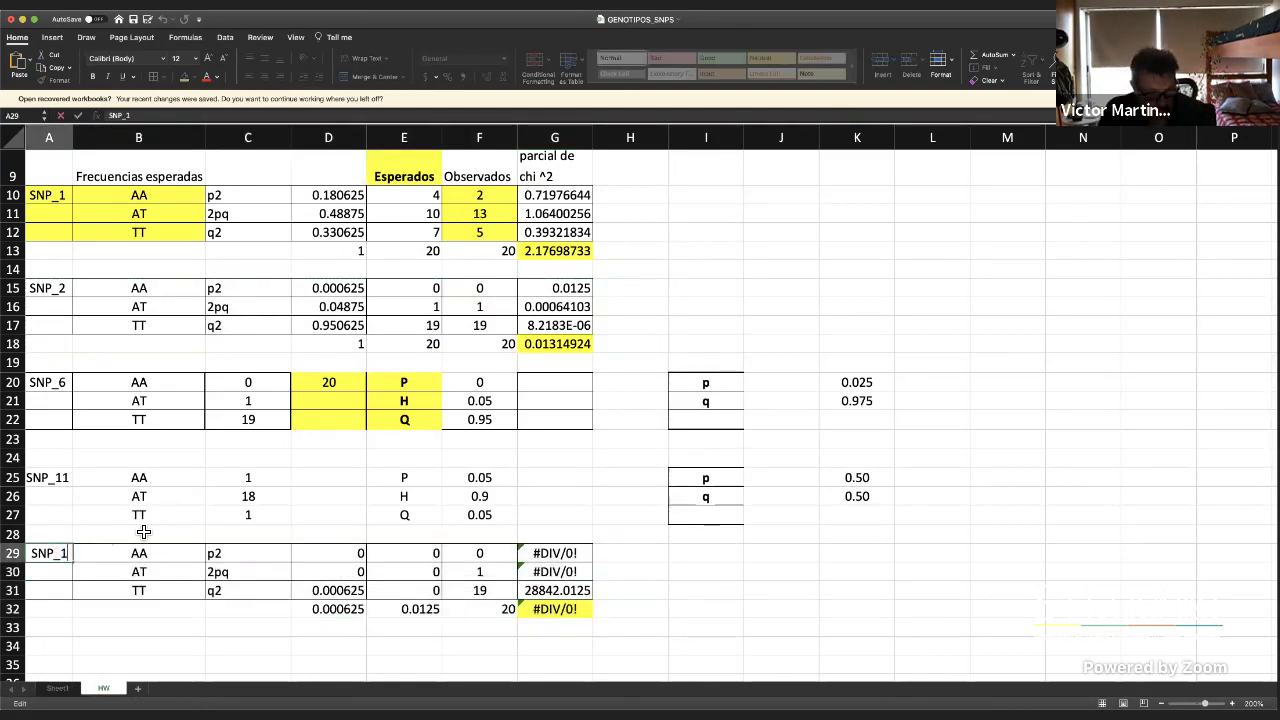
left_click(741, 571)
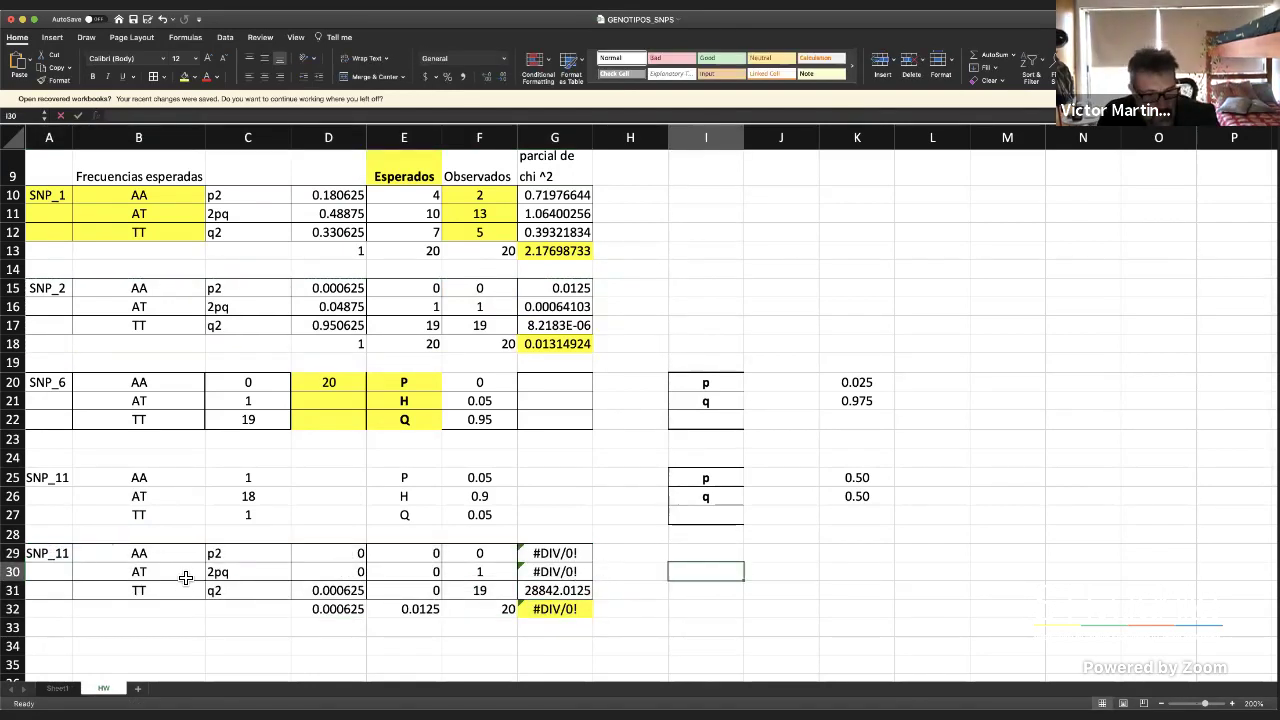
Calculate the expected p2 frequency for SNP_11 in D29 with the formula =K25^2
left_click(355, 555)
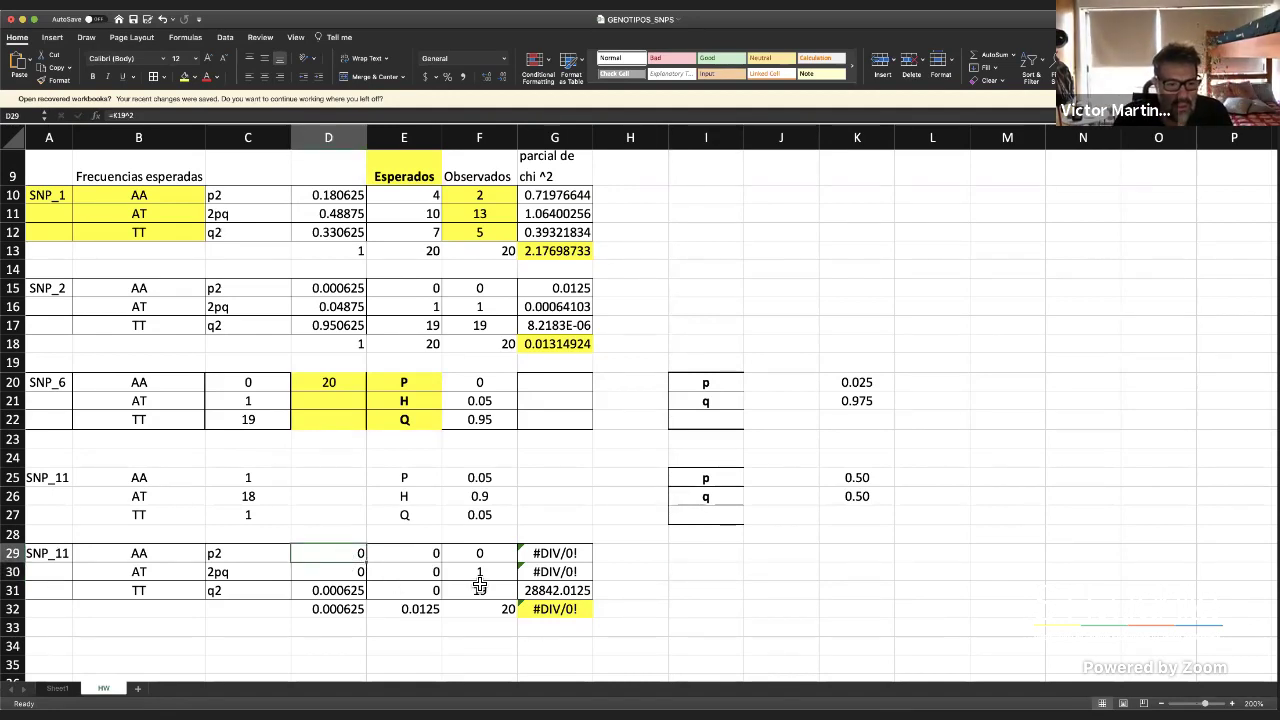
type("=")
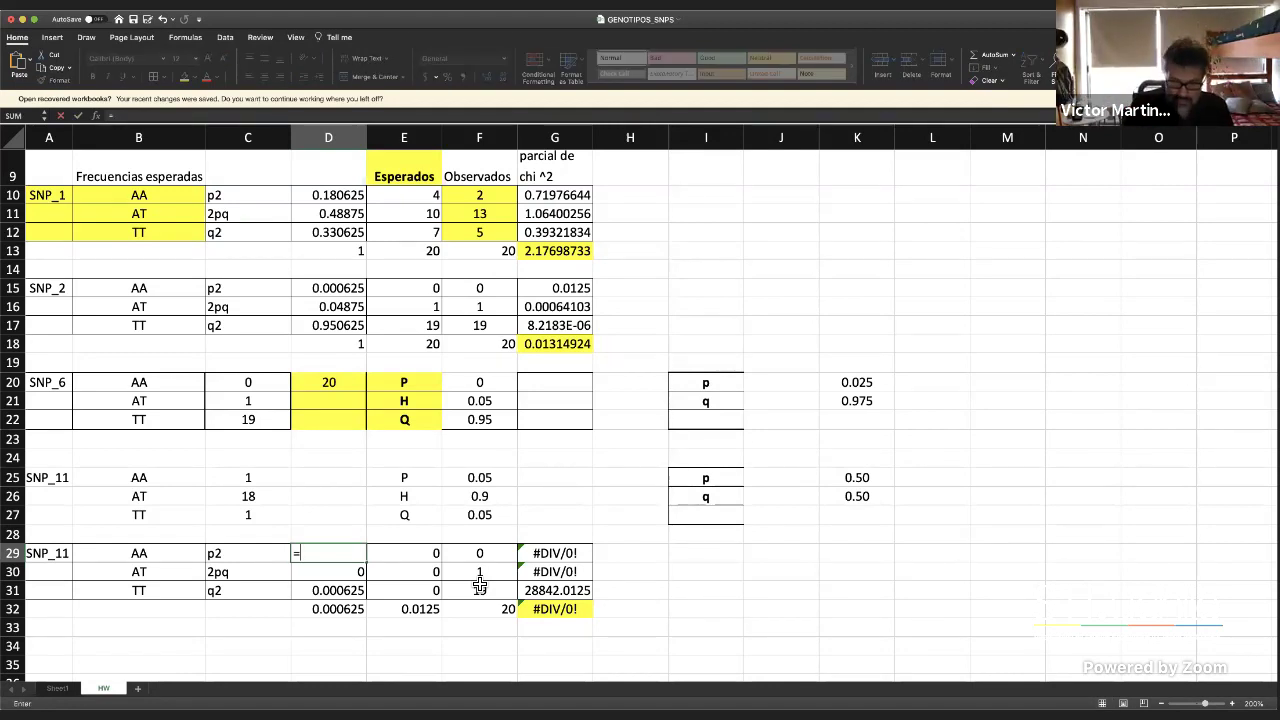
scroll(675, 580, "up", 5)
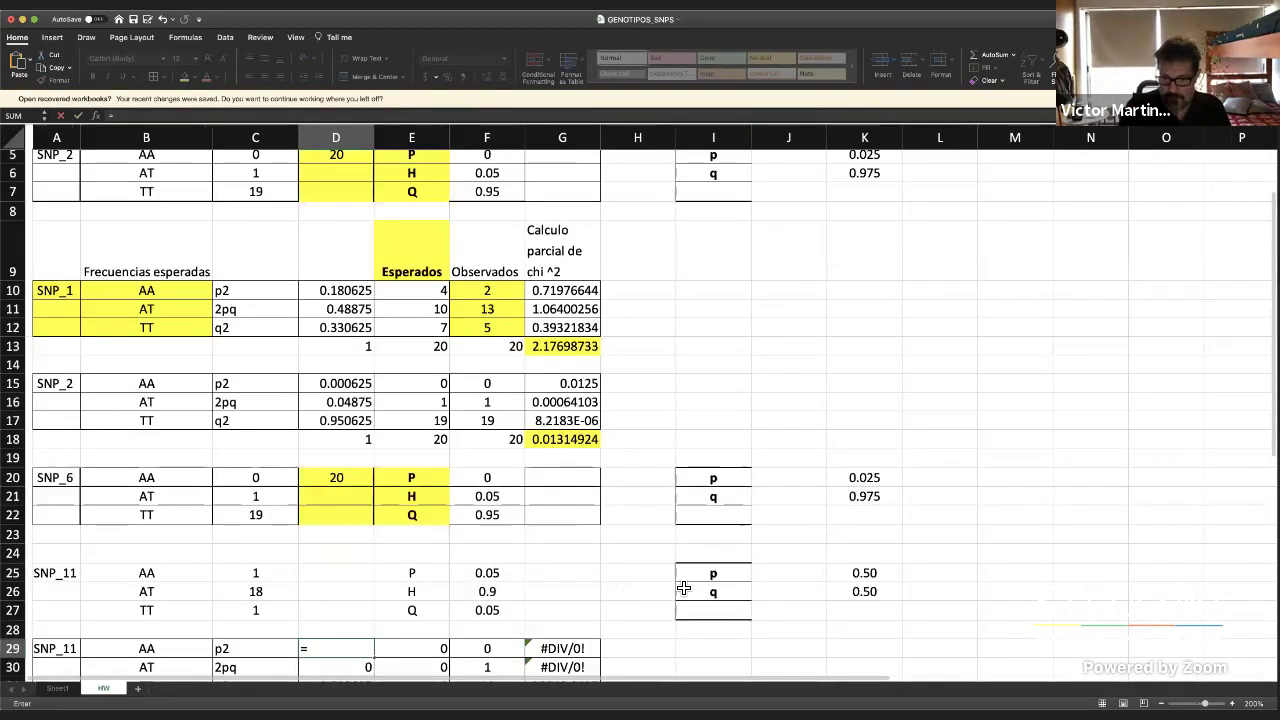
scroll(873, 428, "down", 9)
left_click(860, 386)
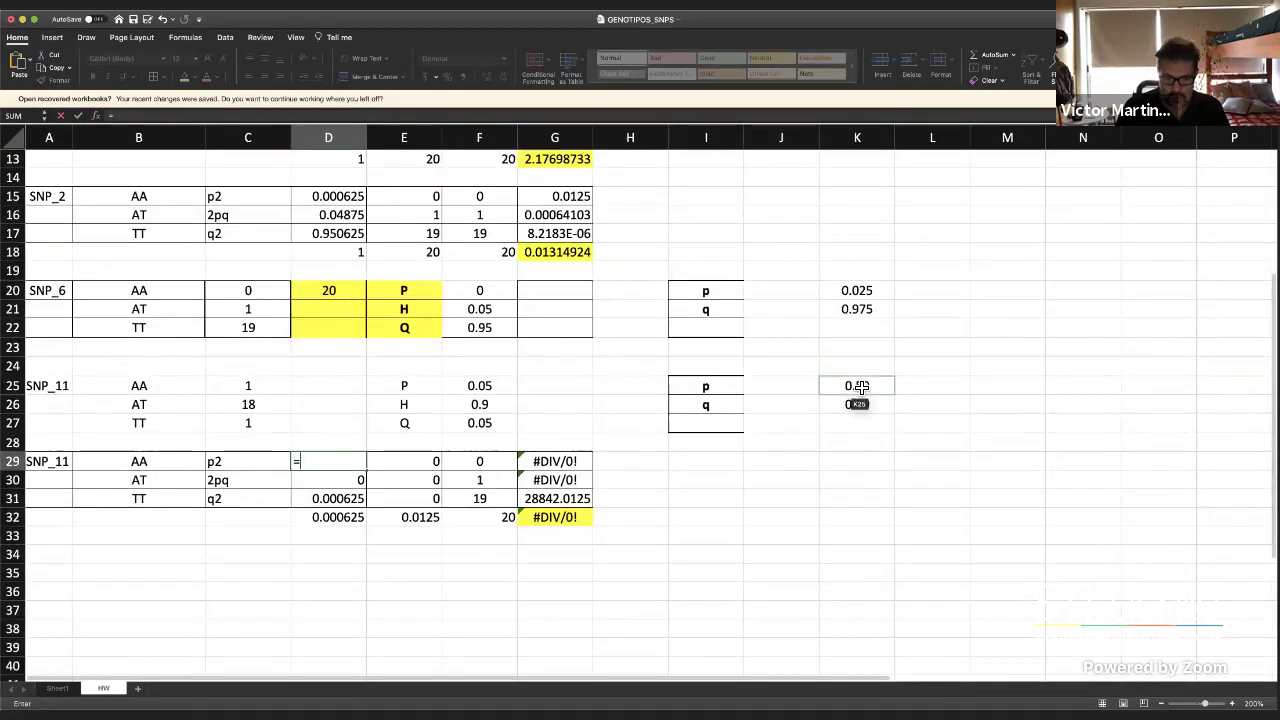
type("^2")
key("Return")
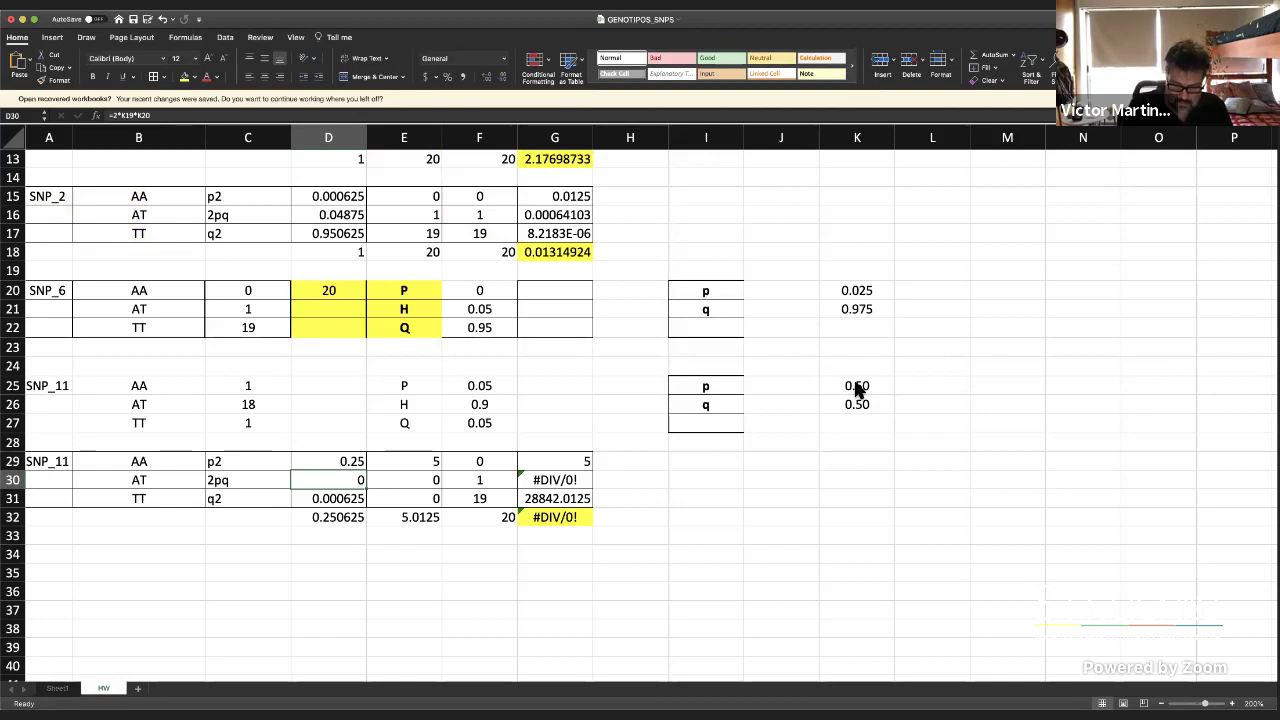
Calculate the expected 2pq frequency for SNP_11 in D30 with the formula =2*K25*K26
type("=")
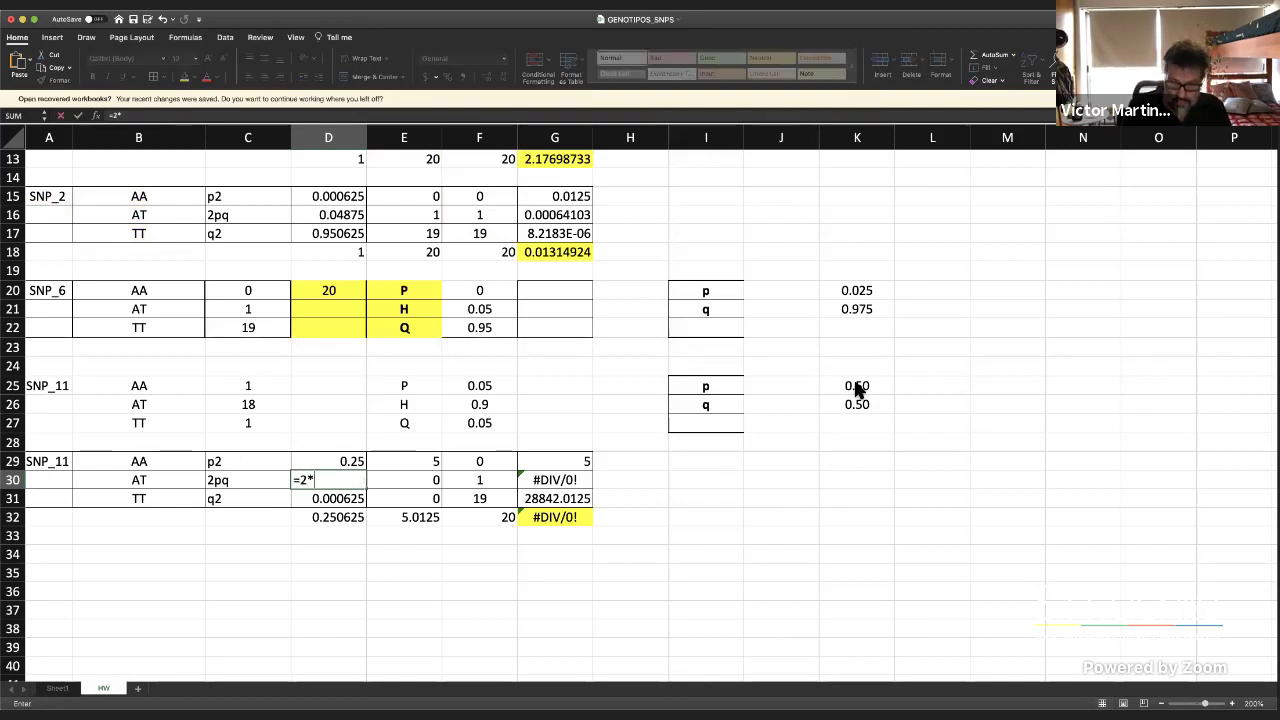
type("2*")
left_click(857, 388)
scroll(861, 386, "down", 1)
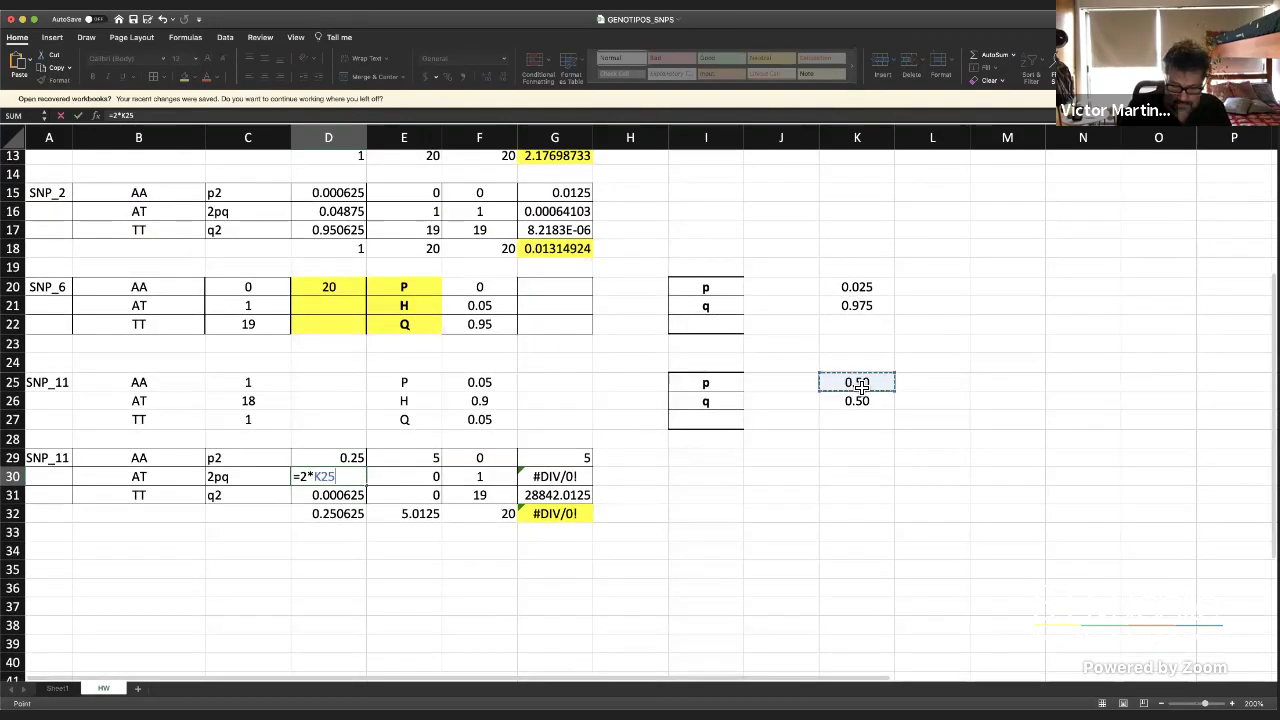
scroll(861, 385, "up", 2)
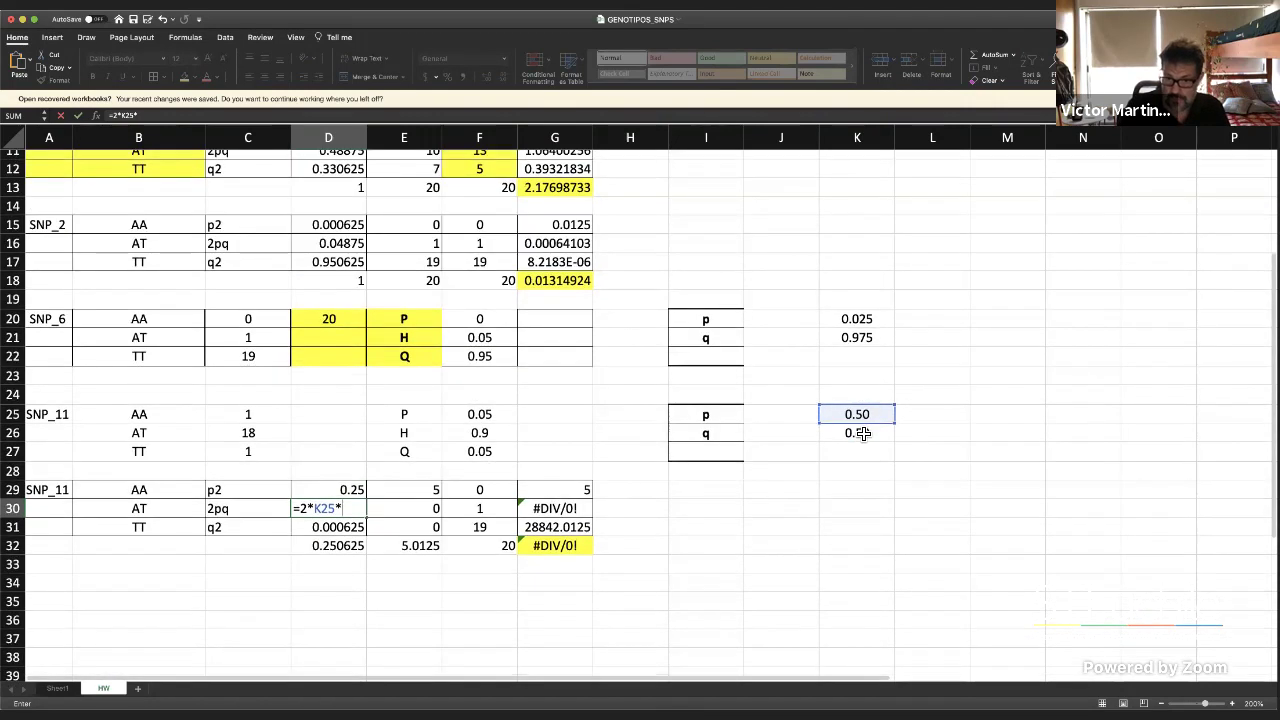
type("*")
left_click(862, 436)
key("Return")
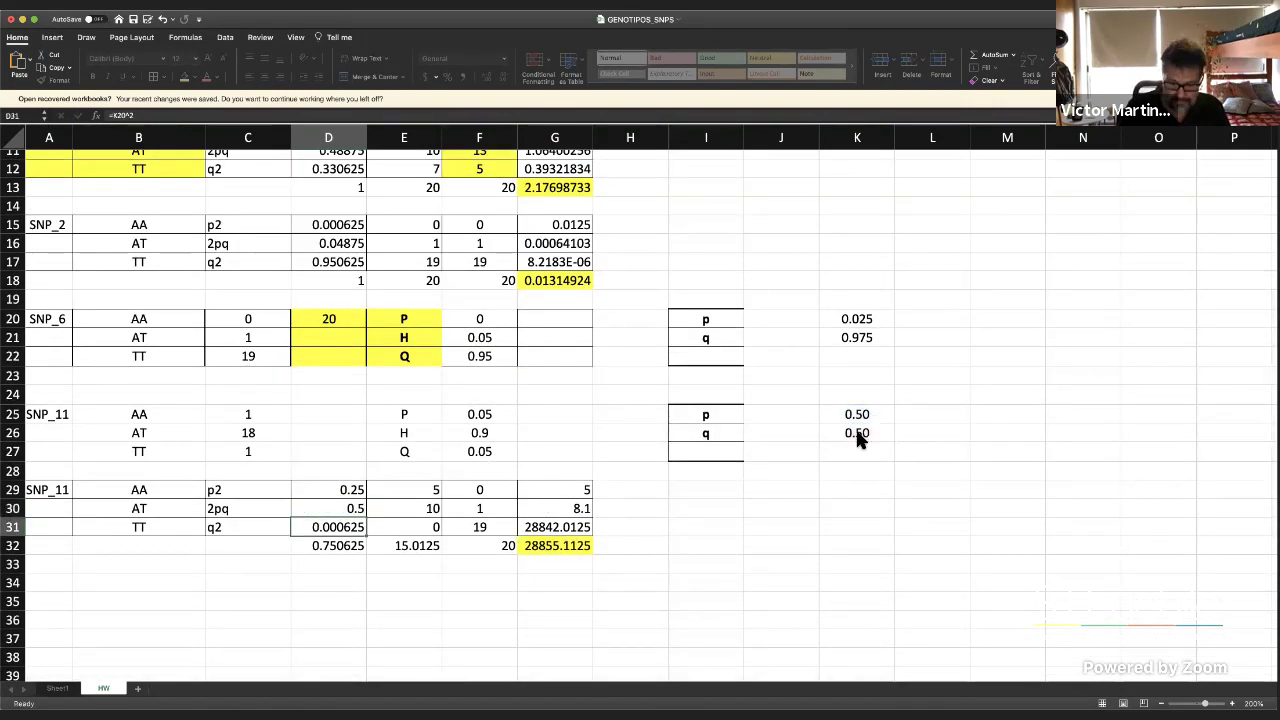
Calculate the expected q2 frequency for SNP_11 in D31 with =K26^2 and check the expected-count formula in E29
type("=")
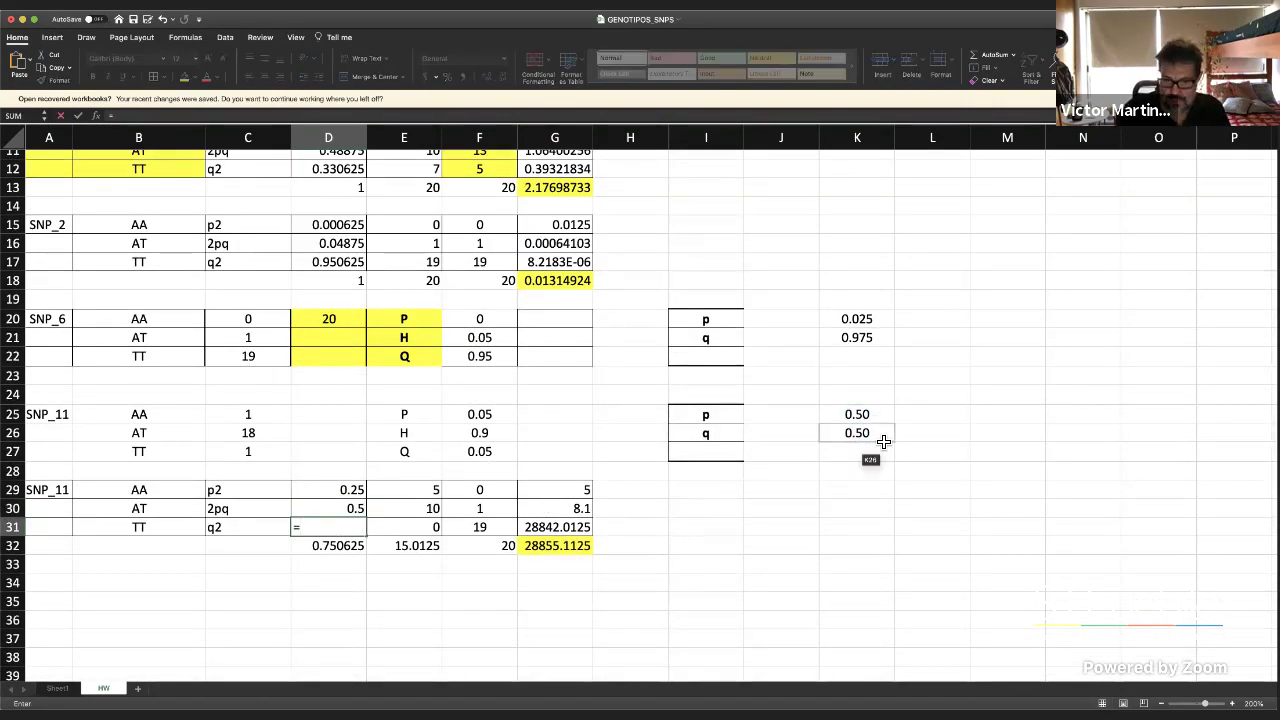
left_click(884, 441)
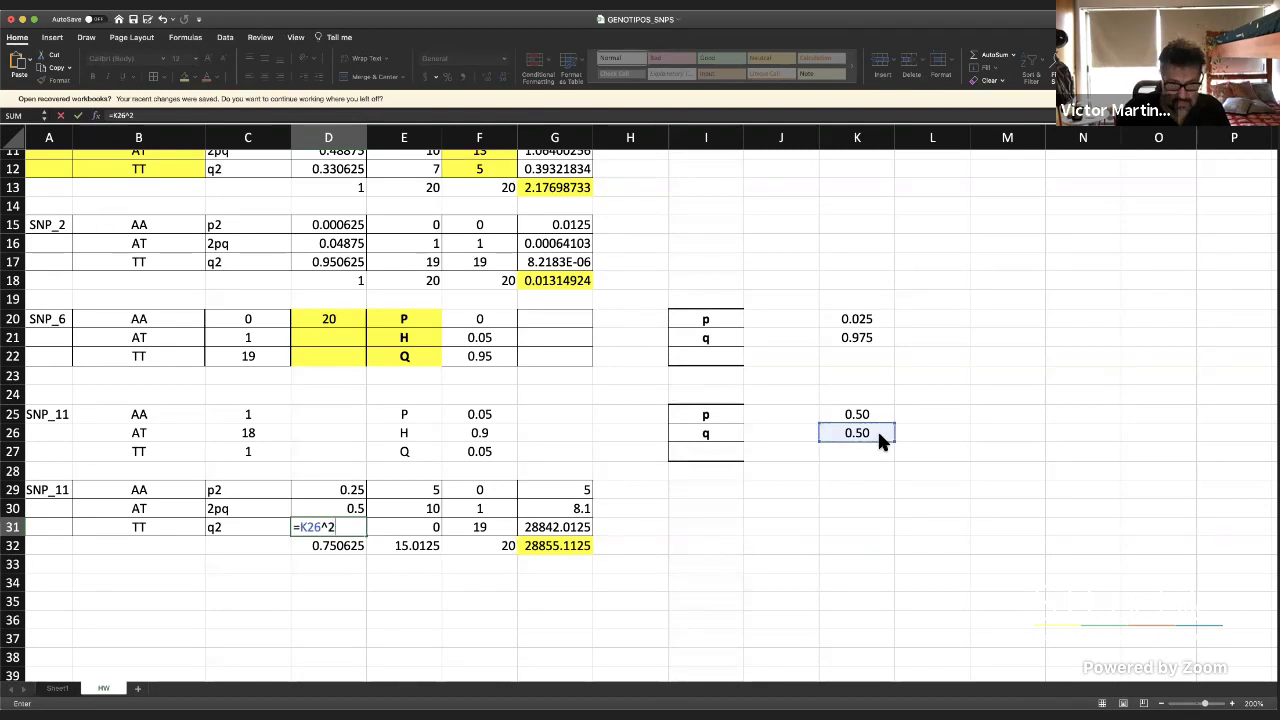
type("^2")
key("Return")
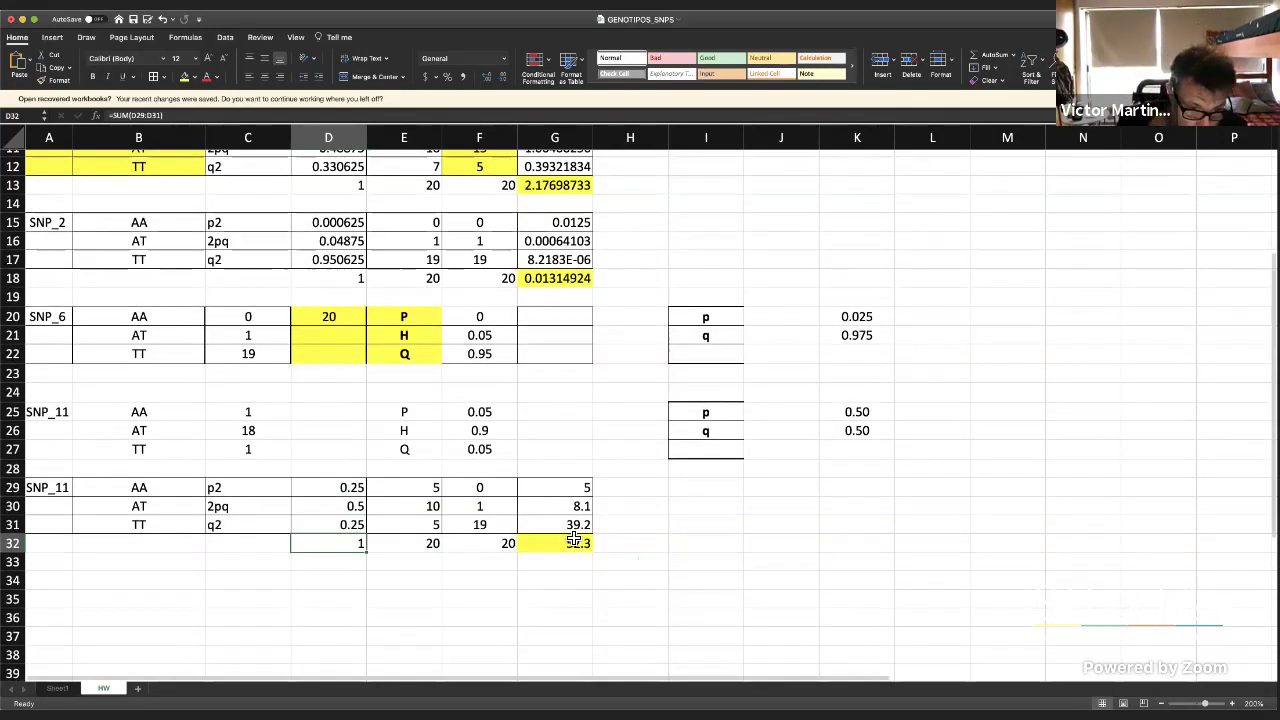
left_click(414, 489)
scroll(427, 488, "down", 1)
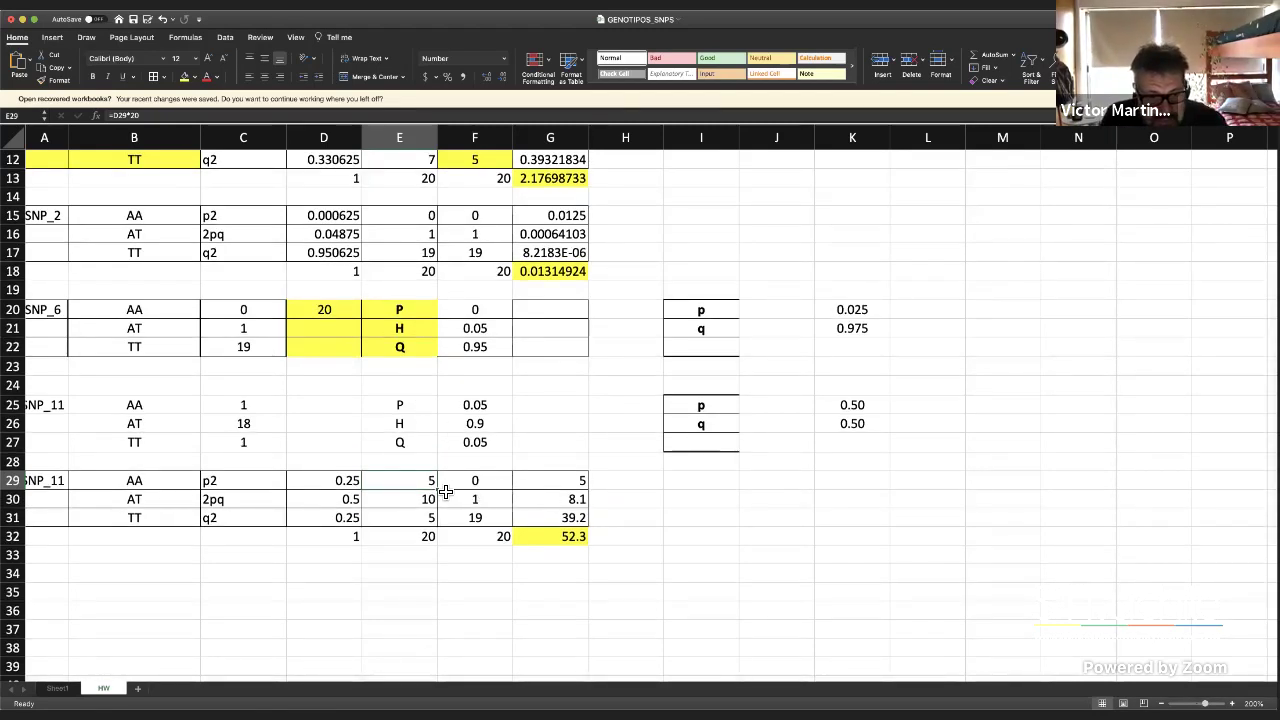
Copy the observed SNP_11 counts from C25:C27 into F29:F31 and check the chi-squared formulas in G32 and G29
left_click(478, 486)
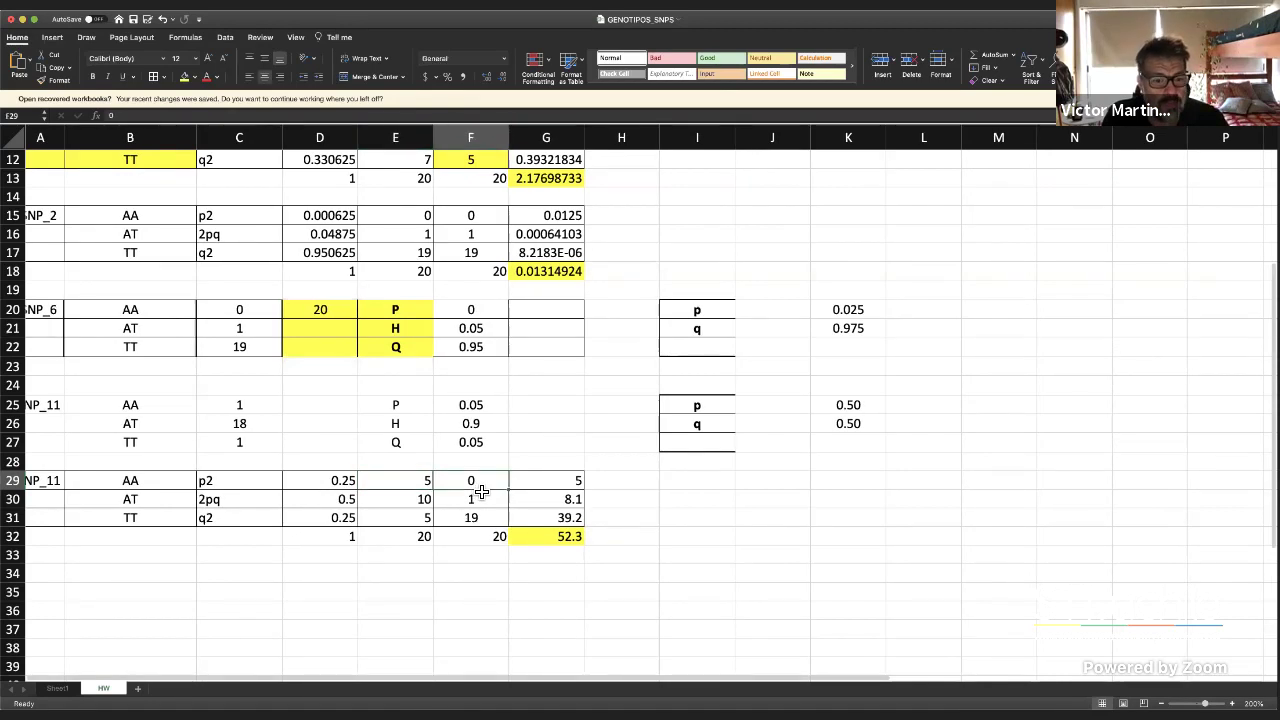
left_click_drag(240, 406, 243, 440)
right_click(244, 442)
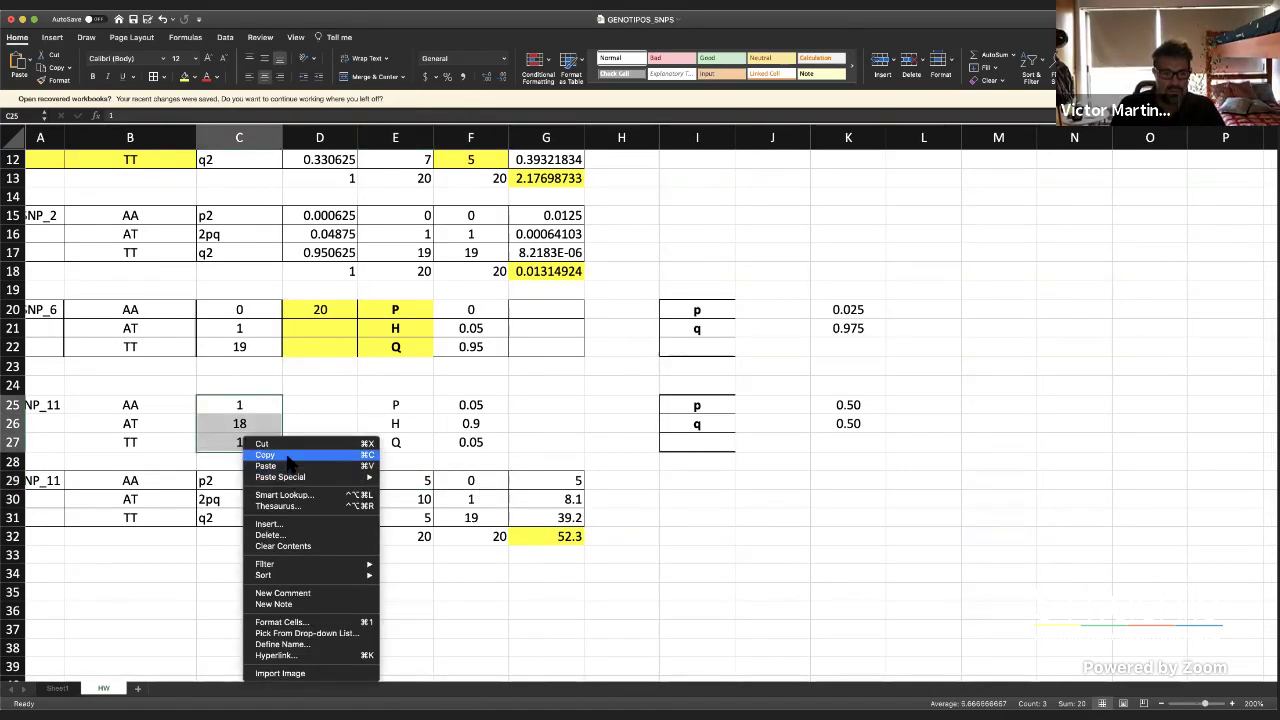
left_click(265, 454)
right_click(492, 484)
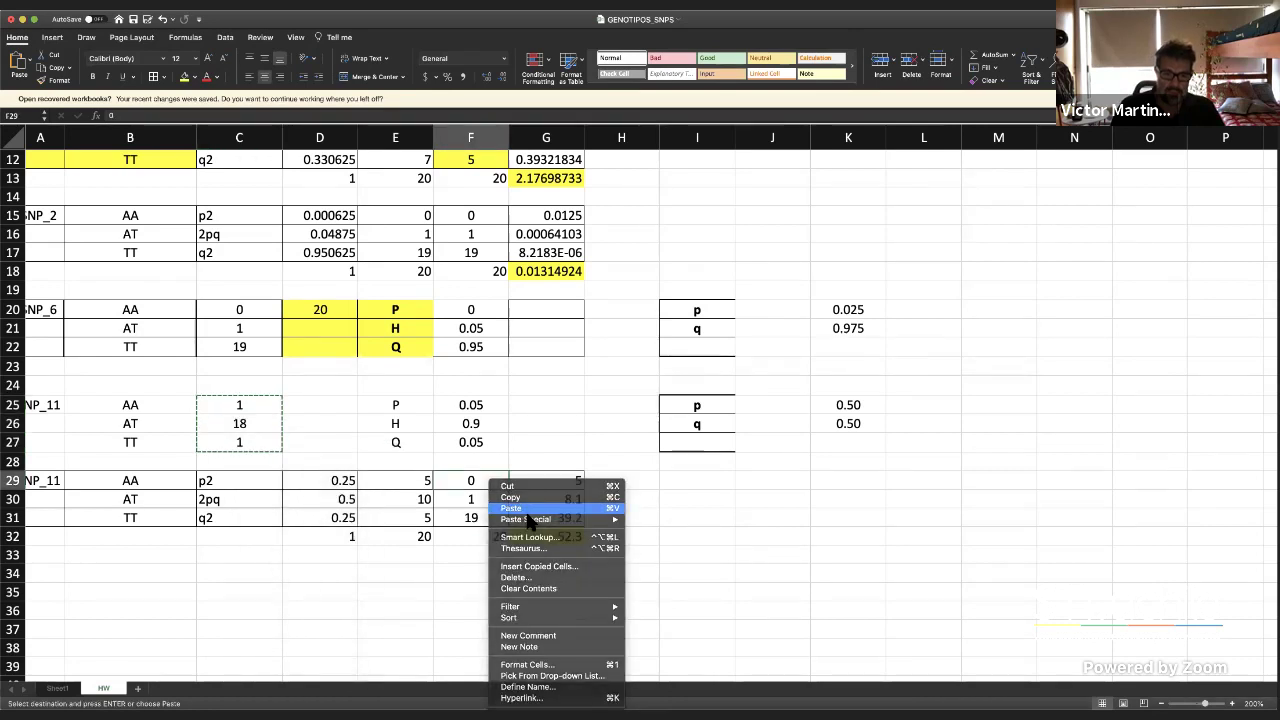
left_click(511, 508)
left_click(540, 574)
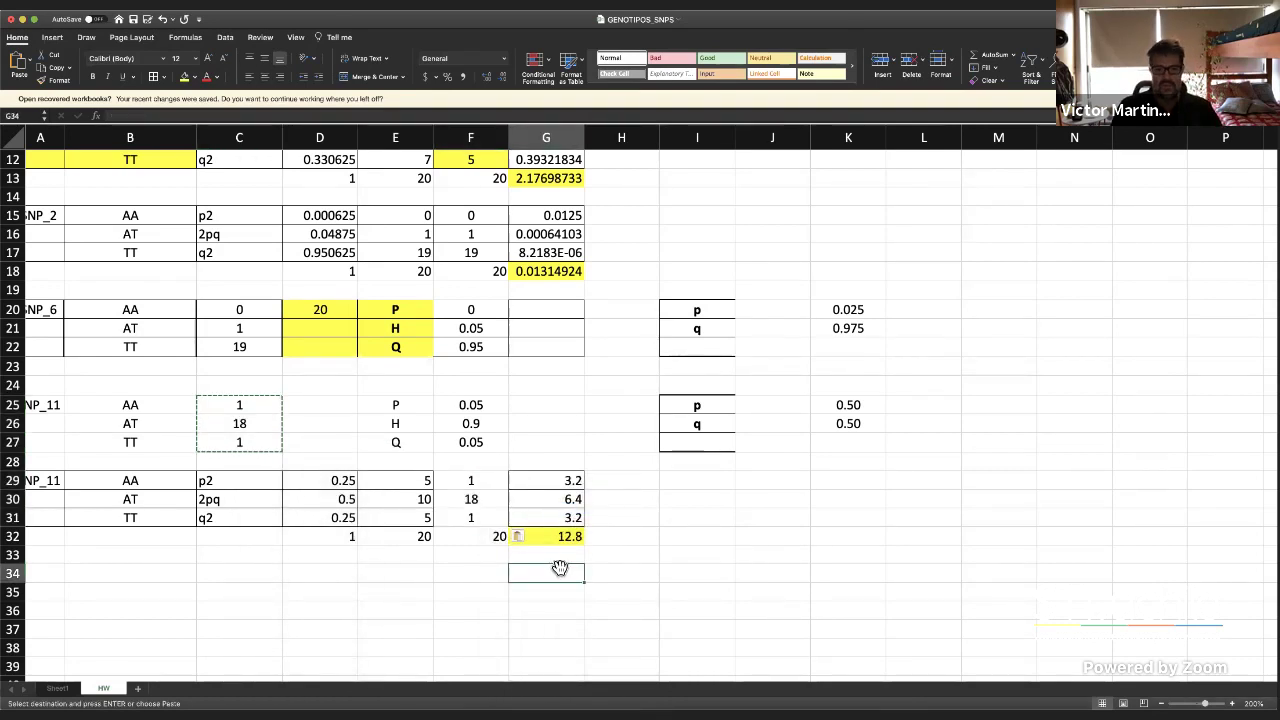
left_click(570, 538)
left_click(556, 482)
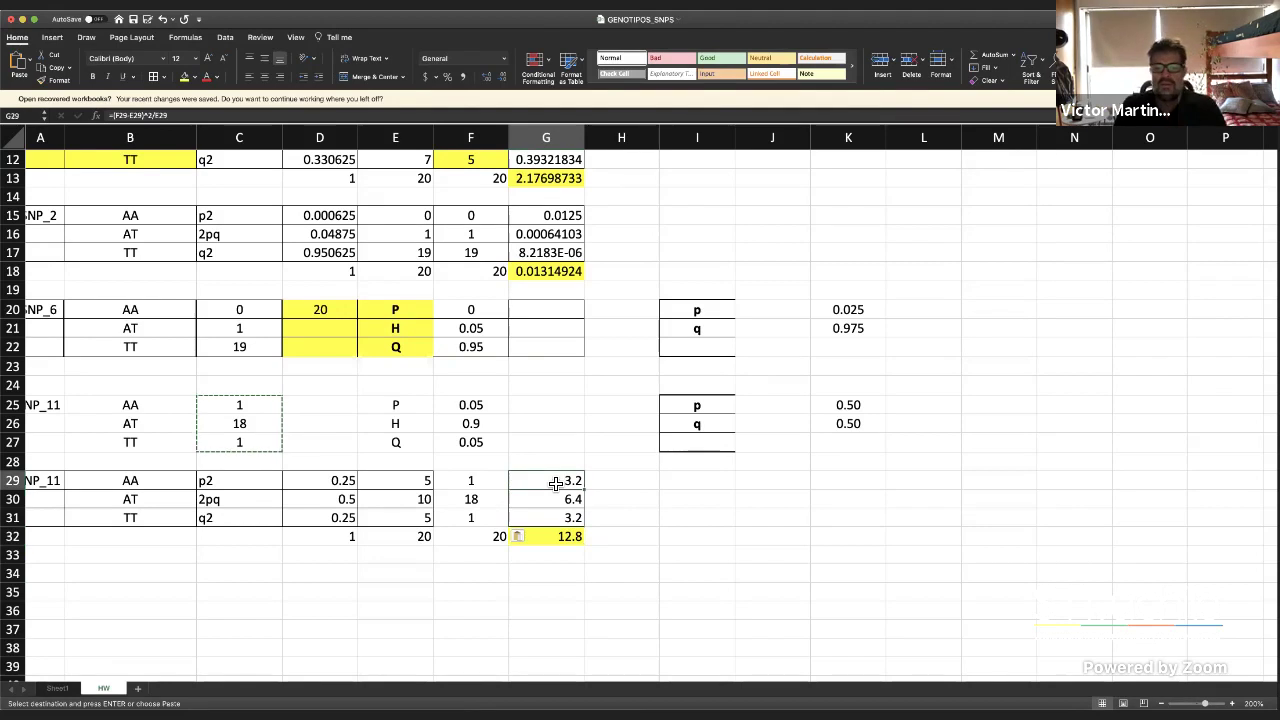
Change the heading in G9 to "Calculo parcial de chi ^2, por clase"
scroll(554, 470, "down", 1)
scroll(554, 466, "up", 5)
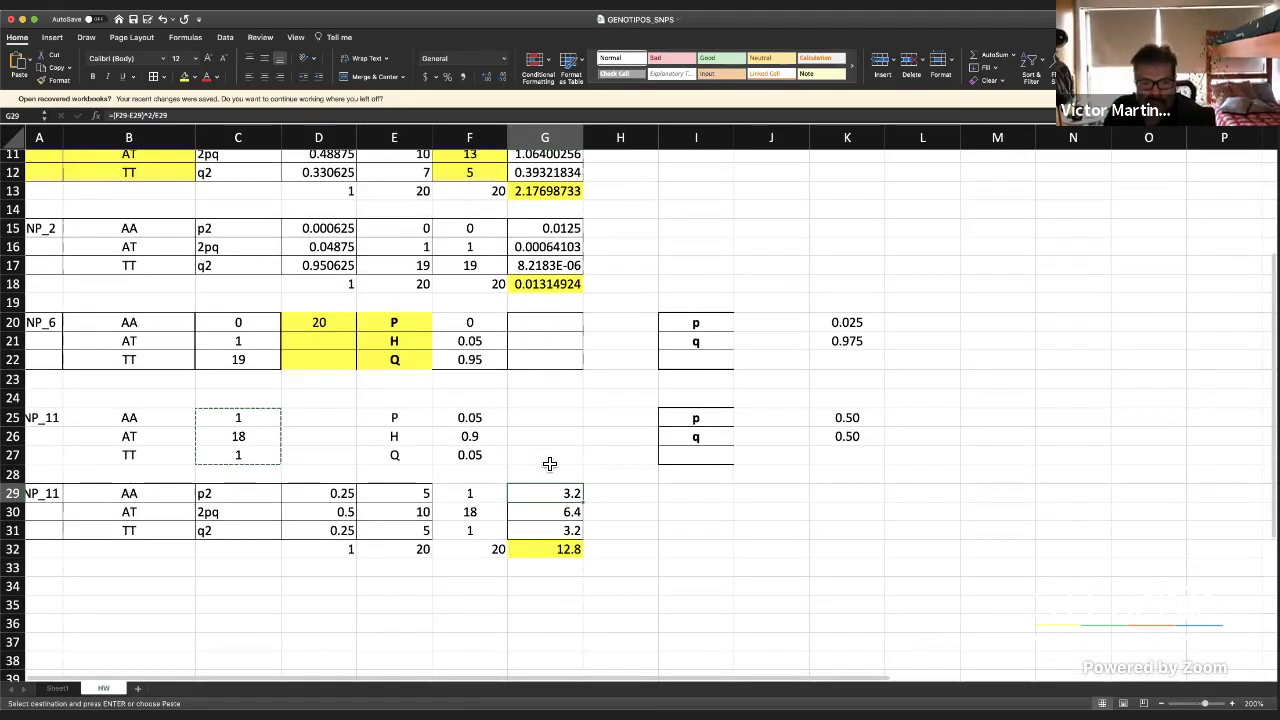
left_click(557, 373)
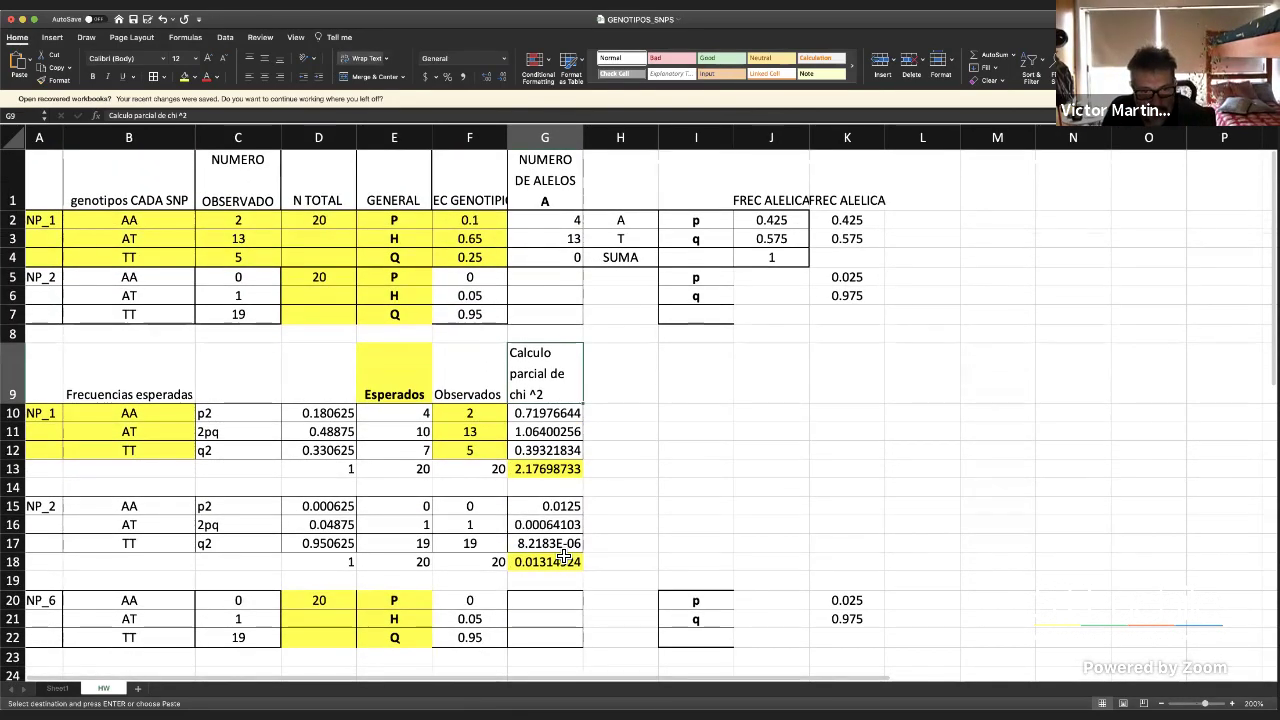
double_click(577, 400)
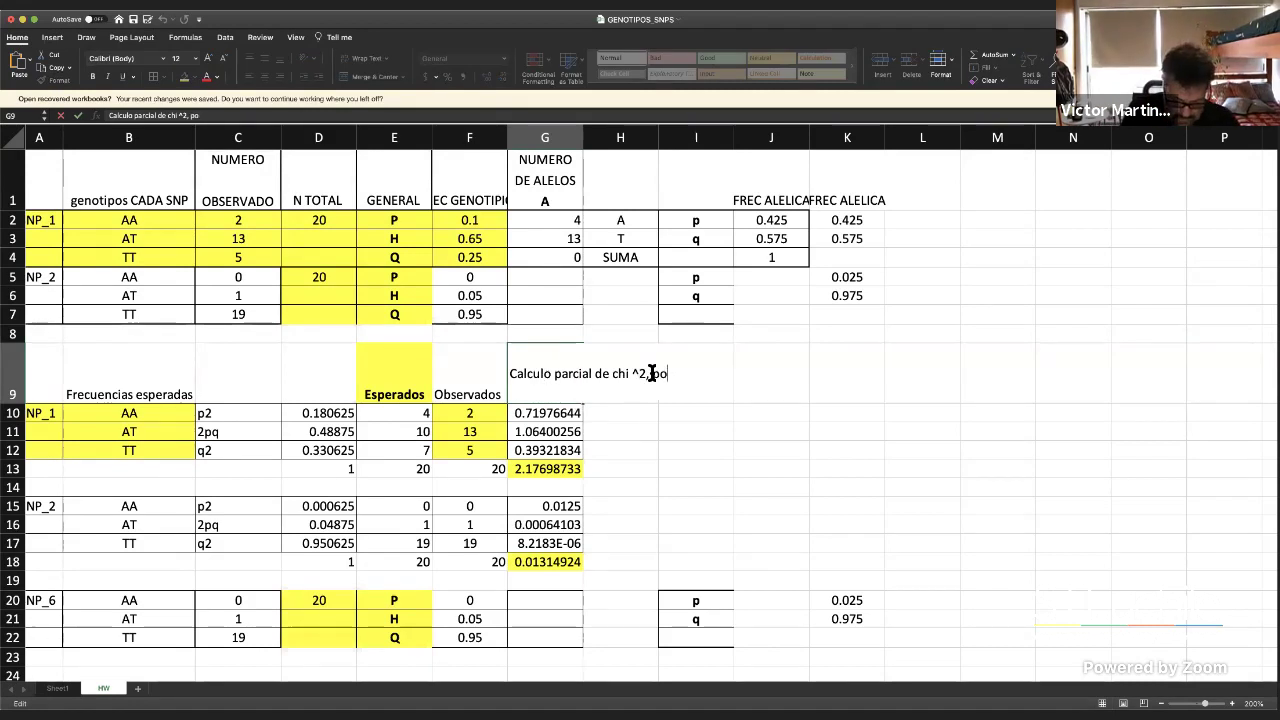
key("BackSpace")
key("BackSpace")
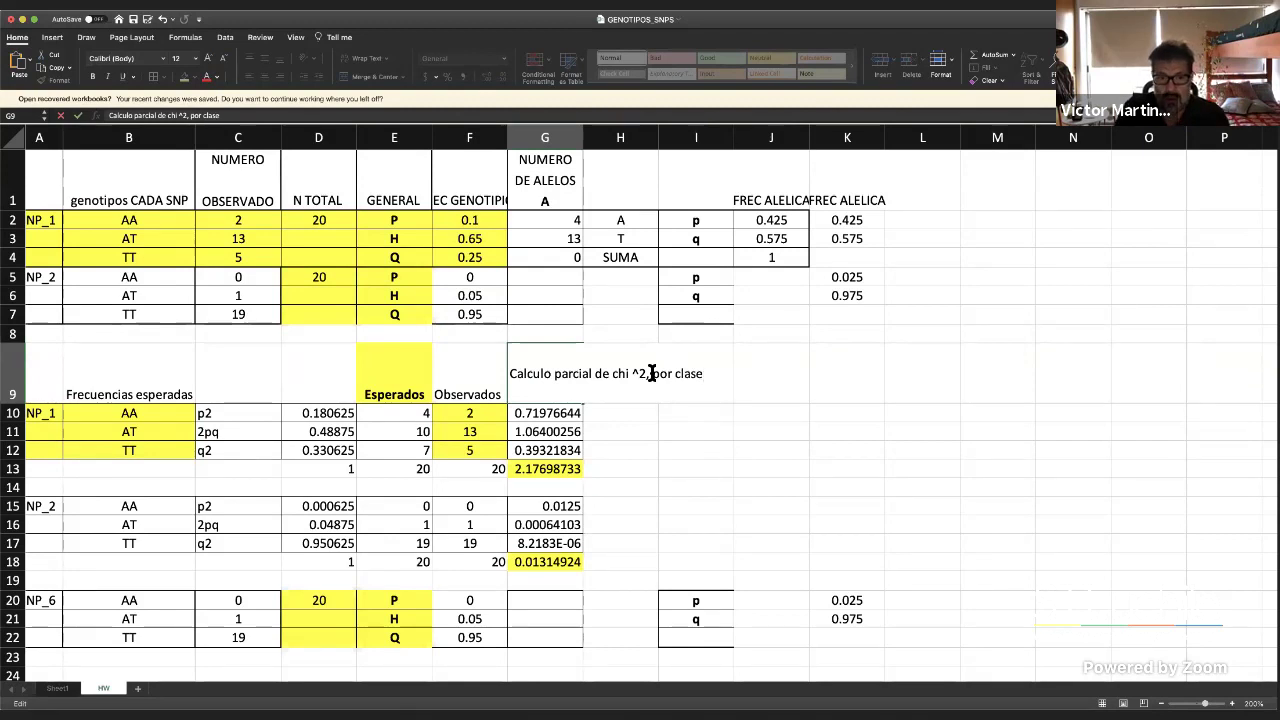
key("Return")
Enter the note "No esta en equilibrio H-W" in H32 beside the SNP_11 chi-squared total
scroll(651, 372, "down", 5)
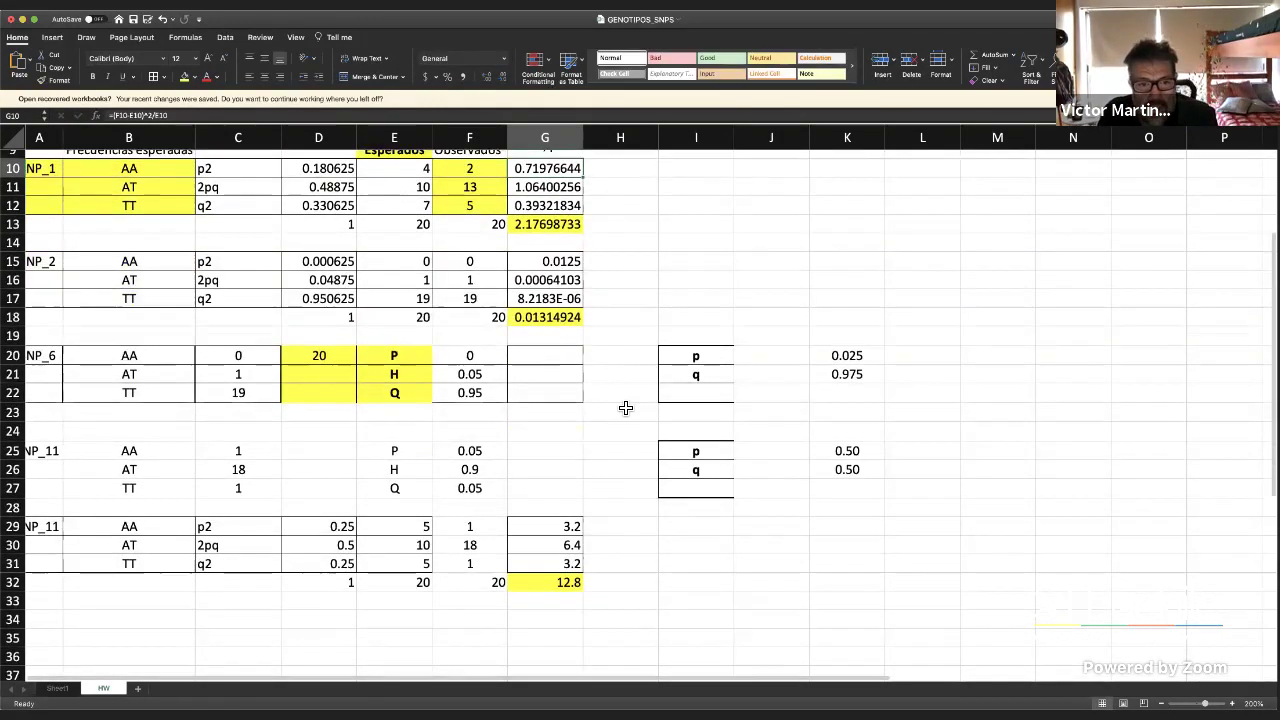
left_click(572, 522)
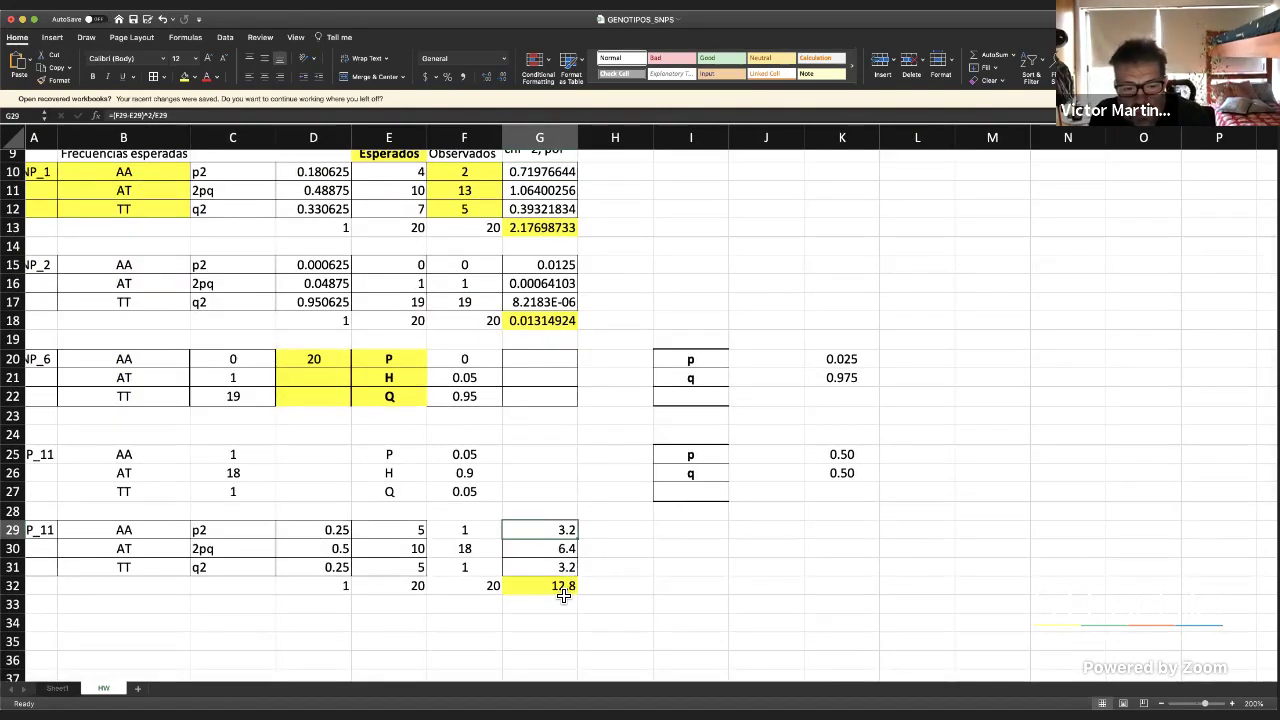
scroll(563, 595, "up", 1)
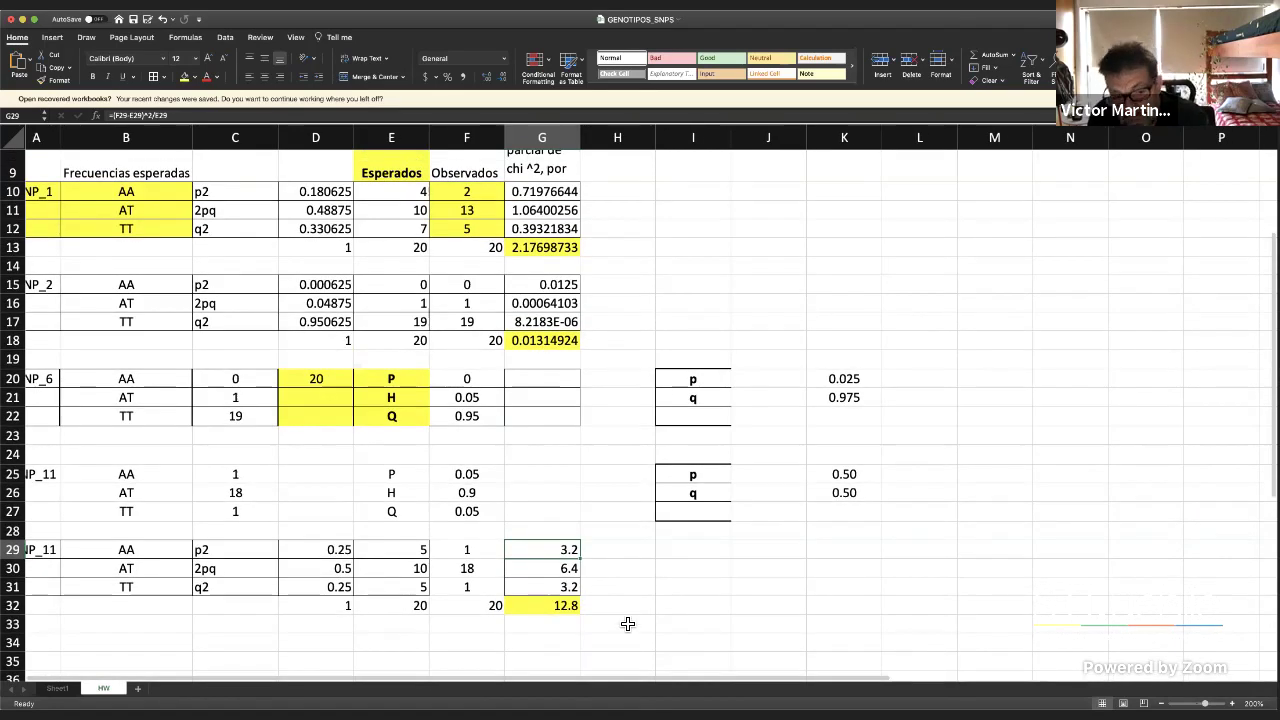
left_click(645, 608)
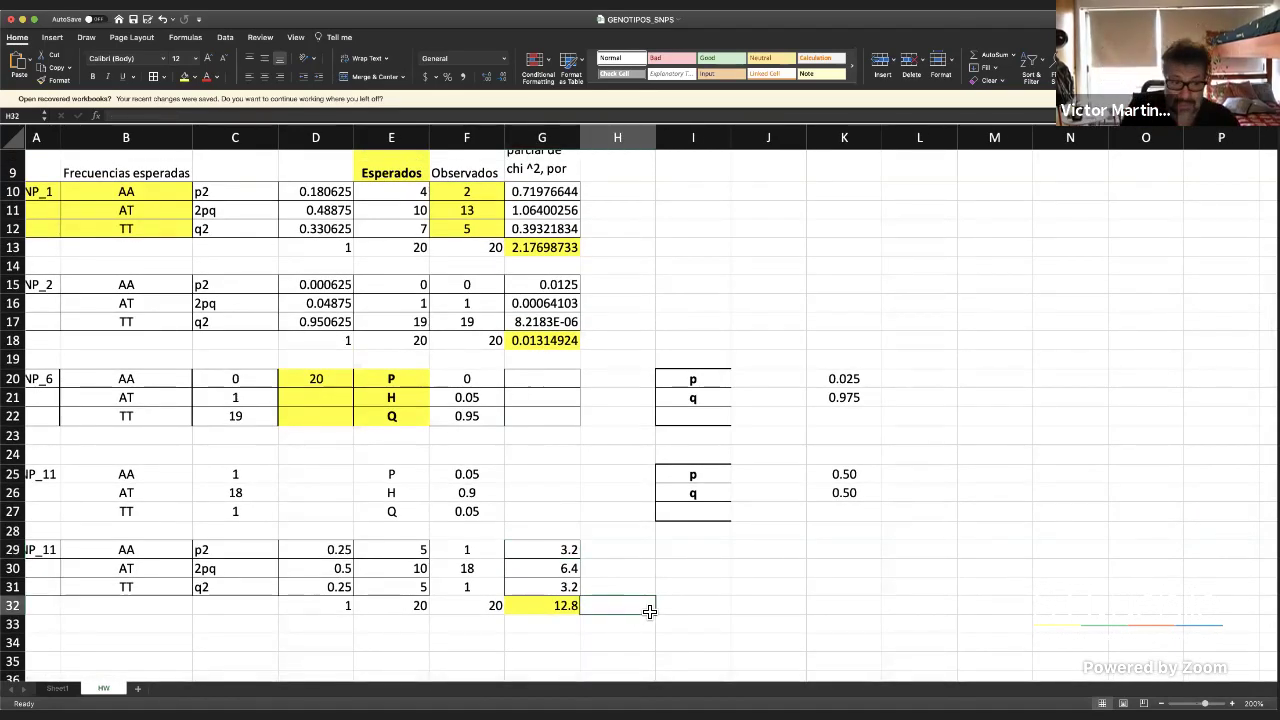
type("No ")
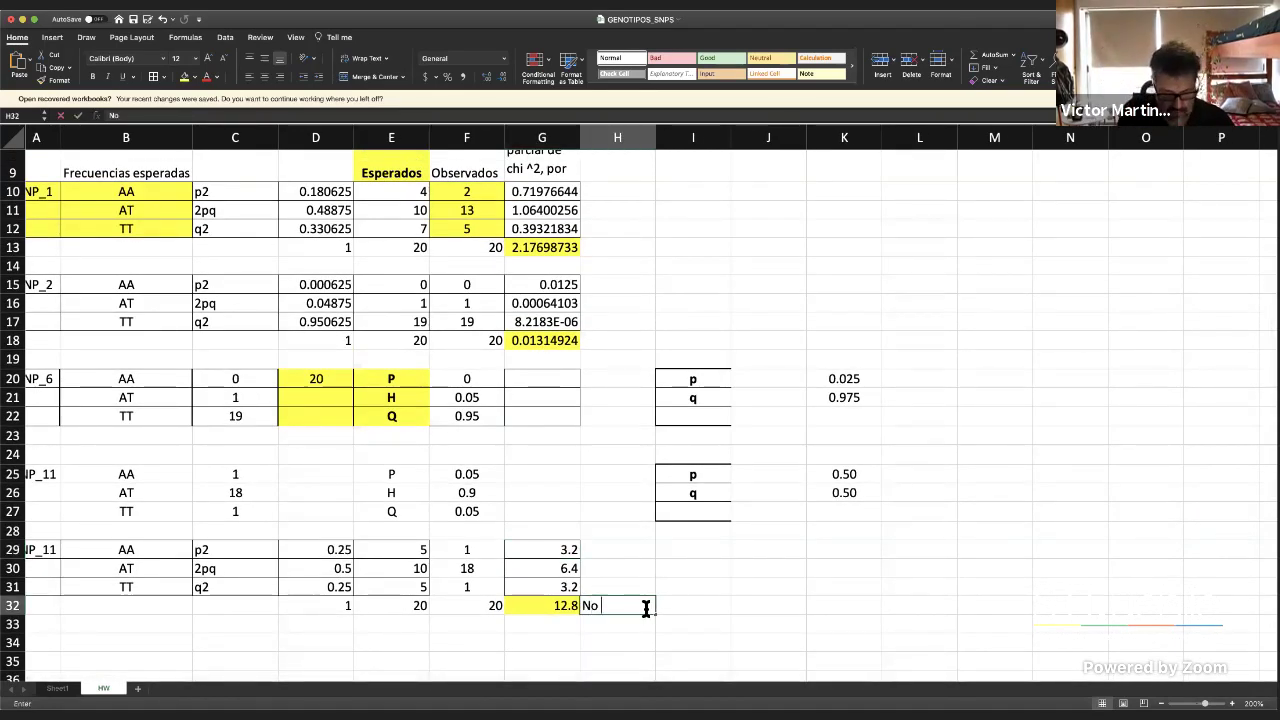
type("esta en equ")
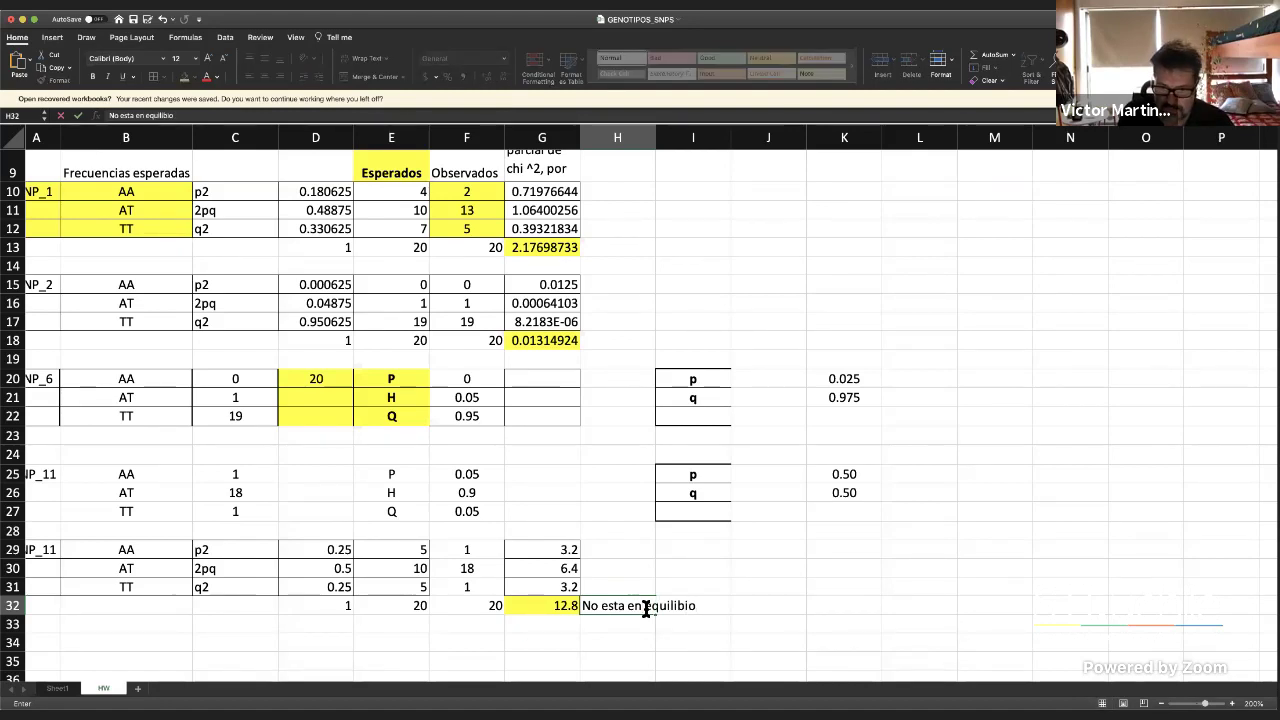
type("ilibrio")
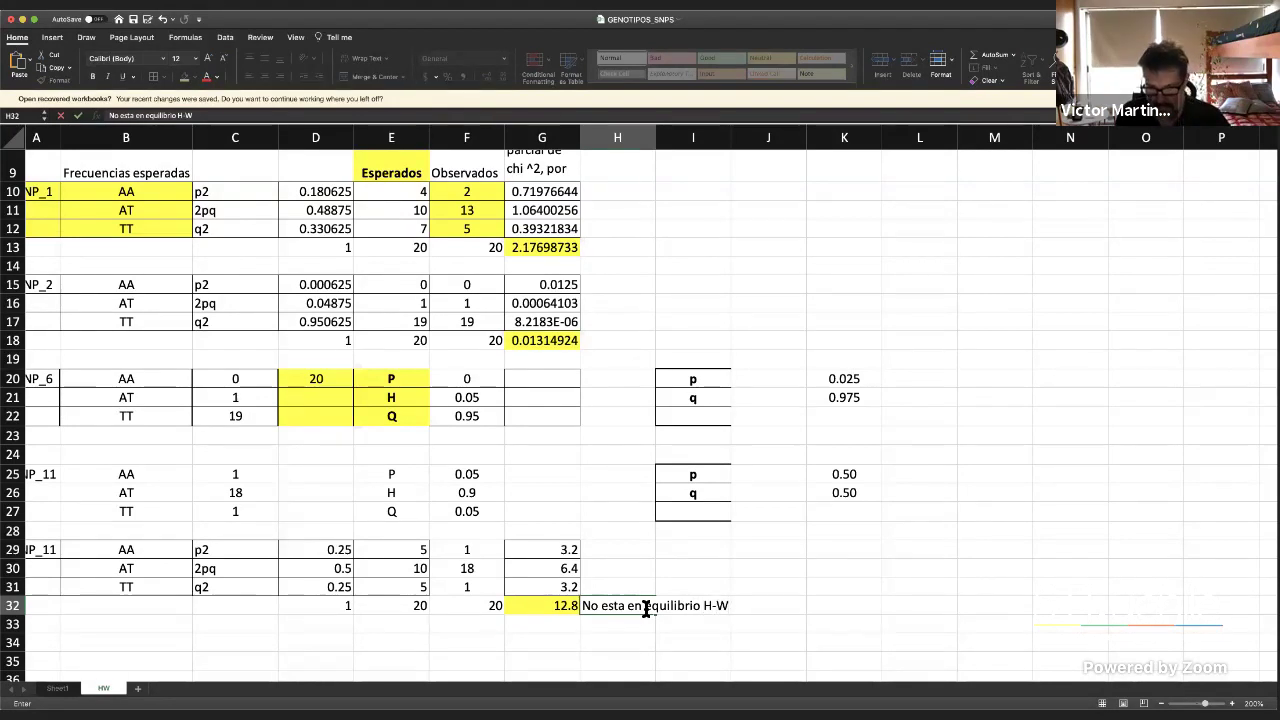
key("Return")
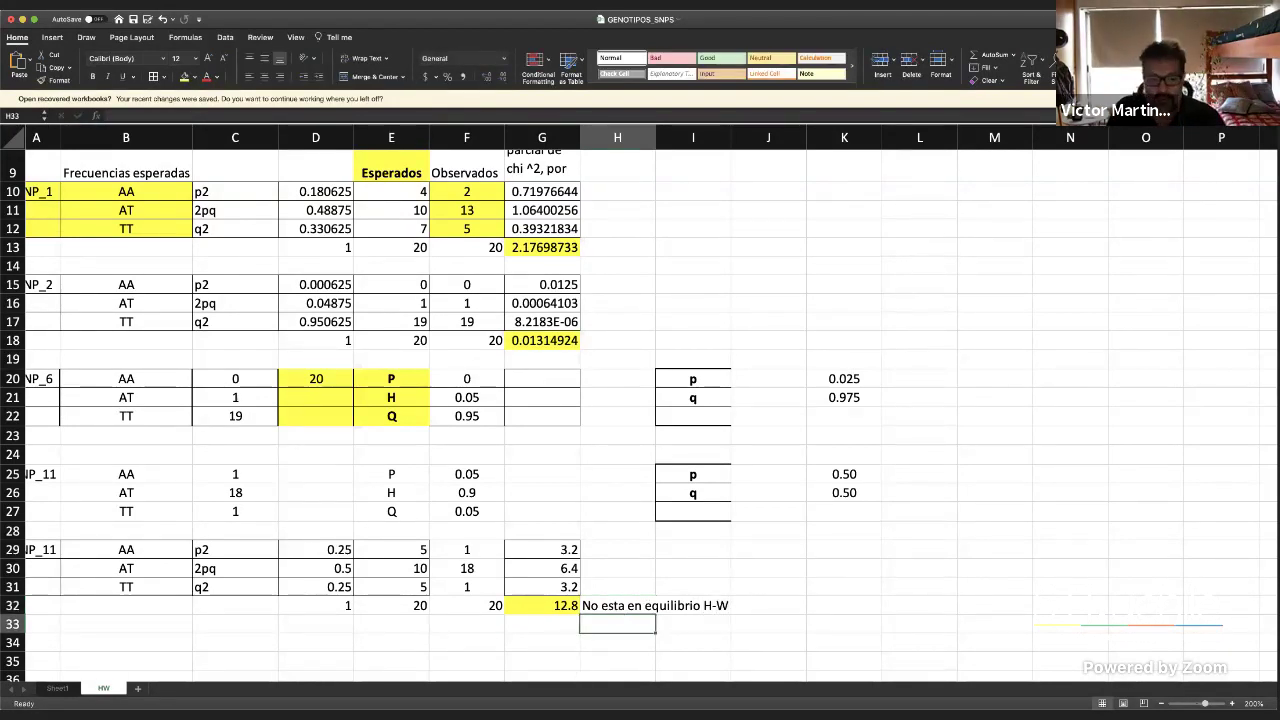
Centre the SNP_11 chi-squared values in G29:G32 and save the workbook under the name GENOTIPOS_SNPS_claseHW
left_click_drag(566, 550, 566, 605)
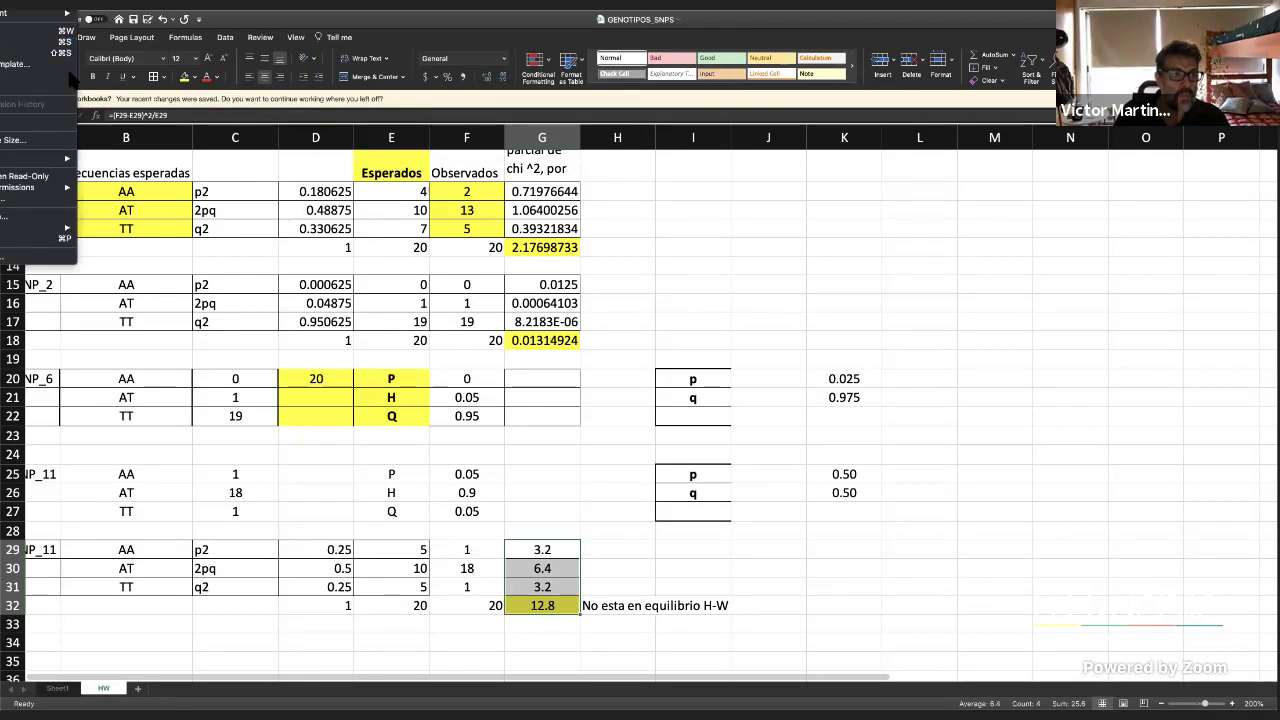
left_click(418, 106)
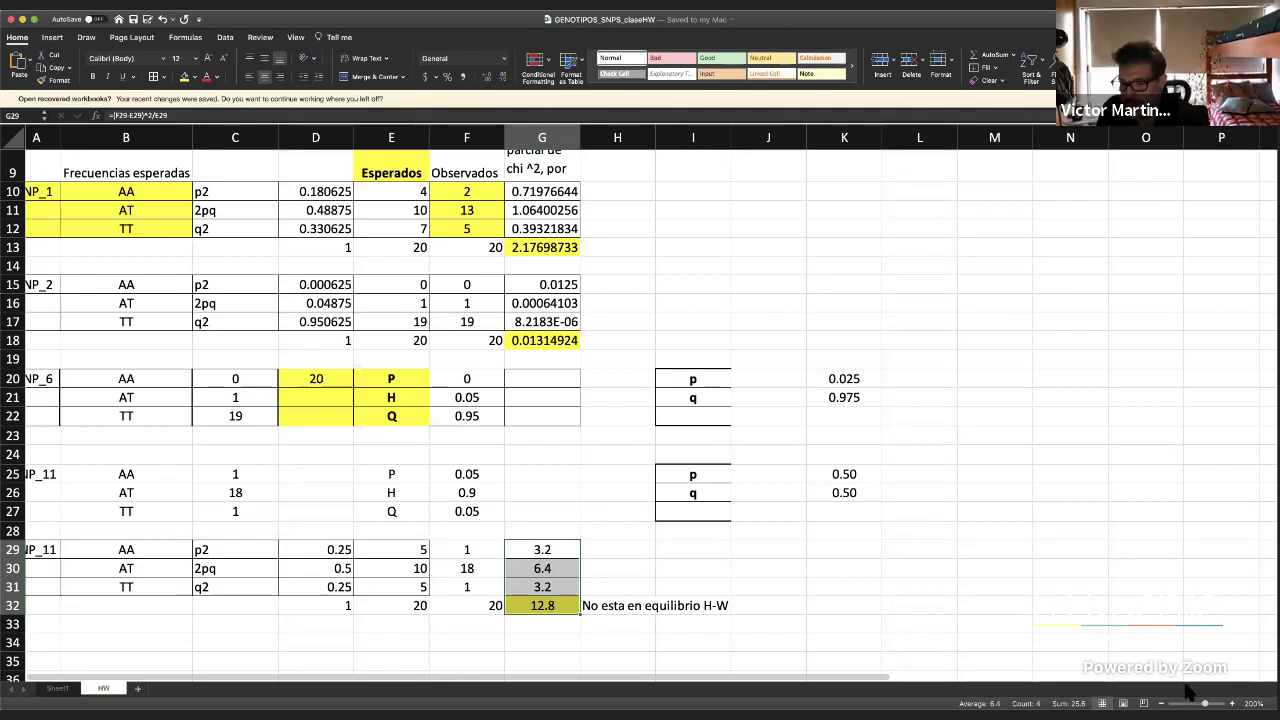
scroll(849, 664, "down", 1)
scroll(849, 664, "down", 2)
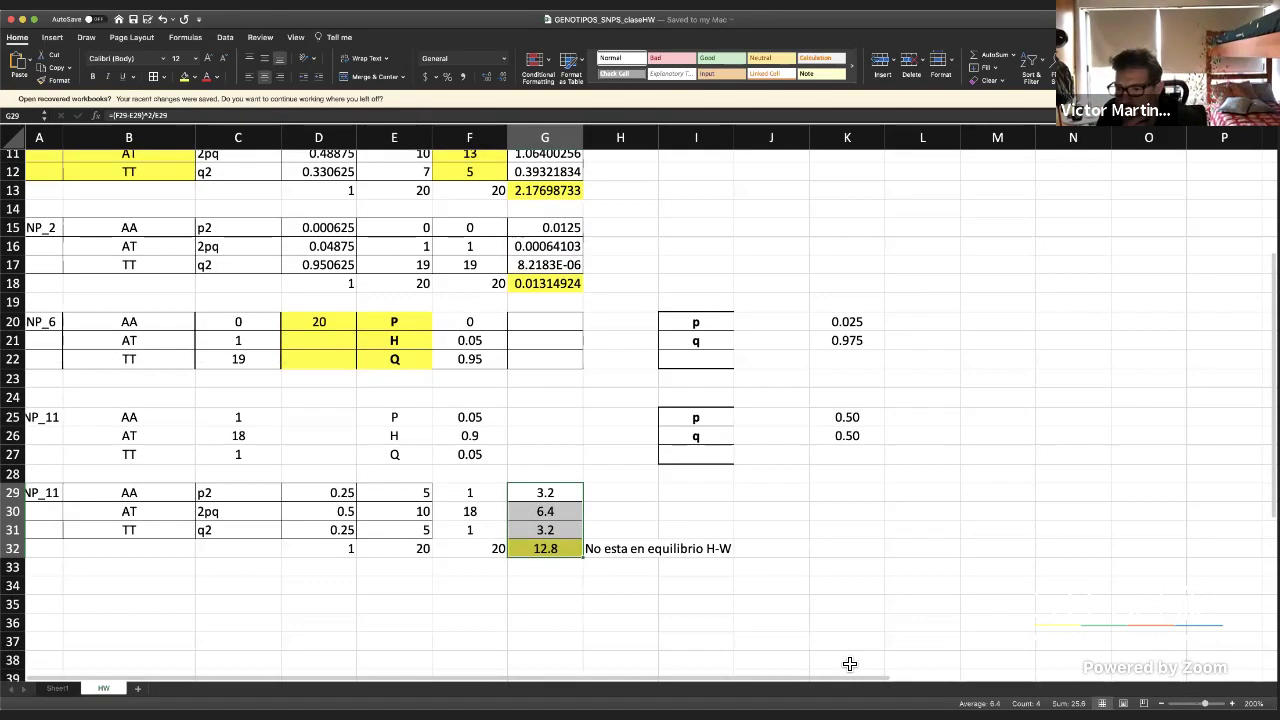